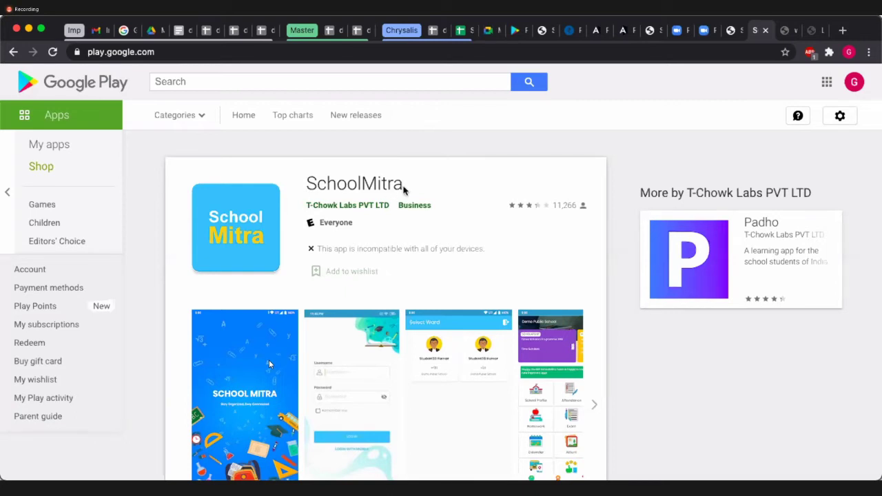
# - Highlight the SchoolMitra app name on its Play Store listing, then switch to the Zoom 5.4.2 page
pyautogui.moveTo(403, 186); pyautogui.dragTo(337, 185)
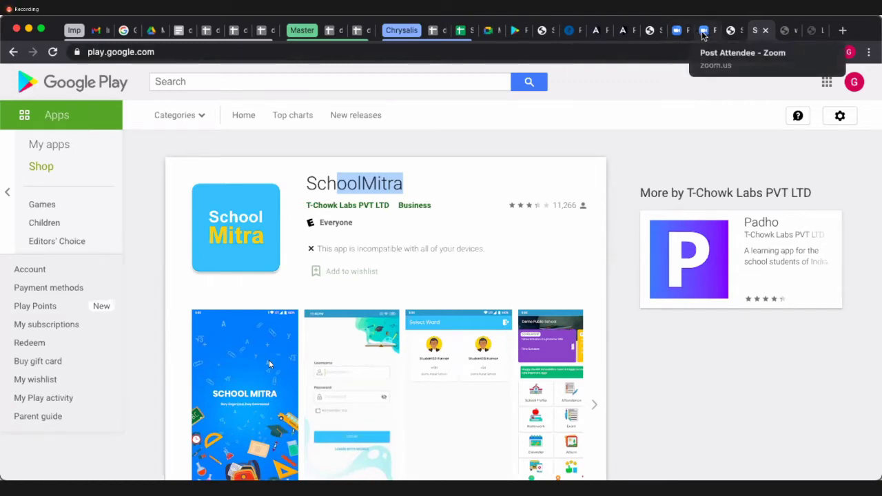
pyautogui.click(703, 33)
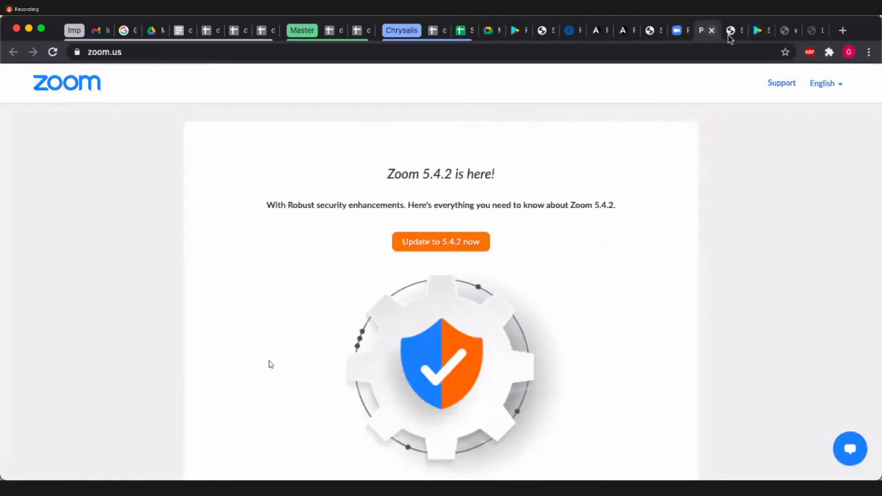
# - Switch to the schoolmitra.com tab and scroll through the admin dashboard and sidebar
pyautogui.click(731, 34)
pyautogui.scroll(1, 754, 88)
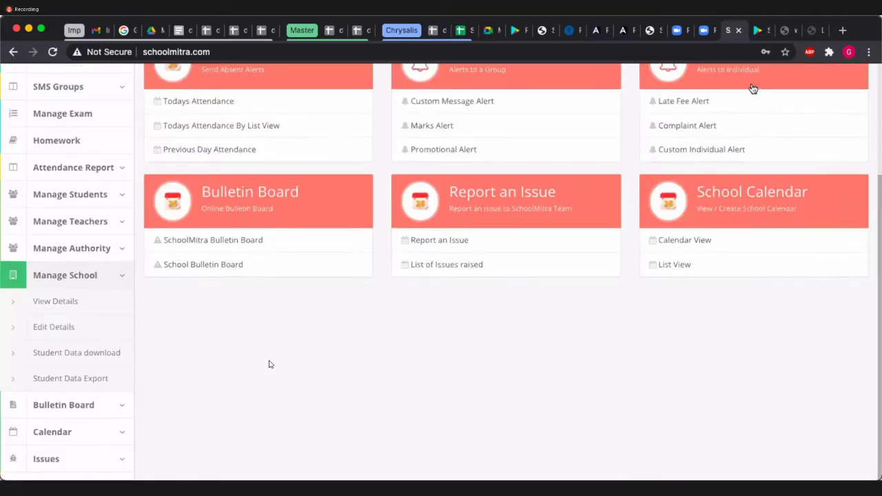
pyautogui.scroll(3, 753, 88)
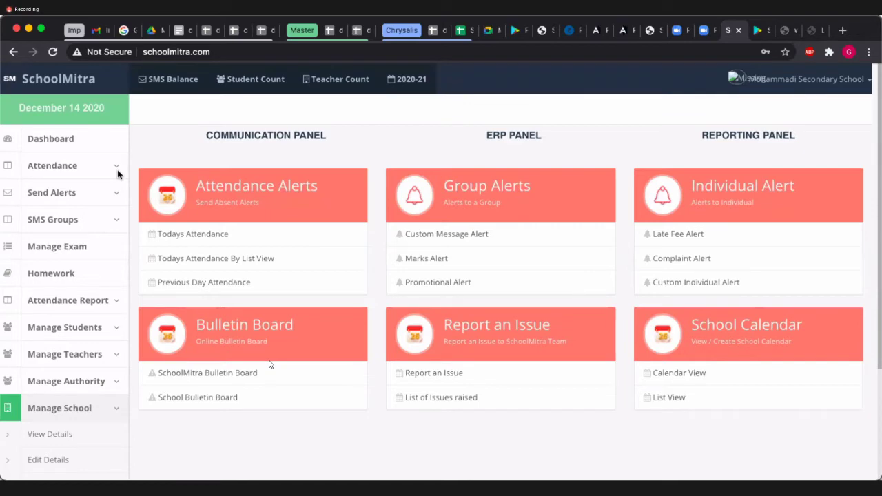
pyautogui.scroll(-3, 103, 381)
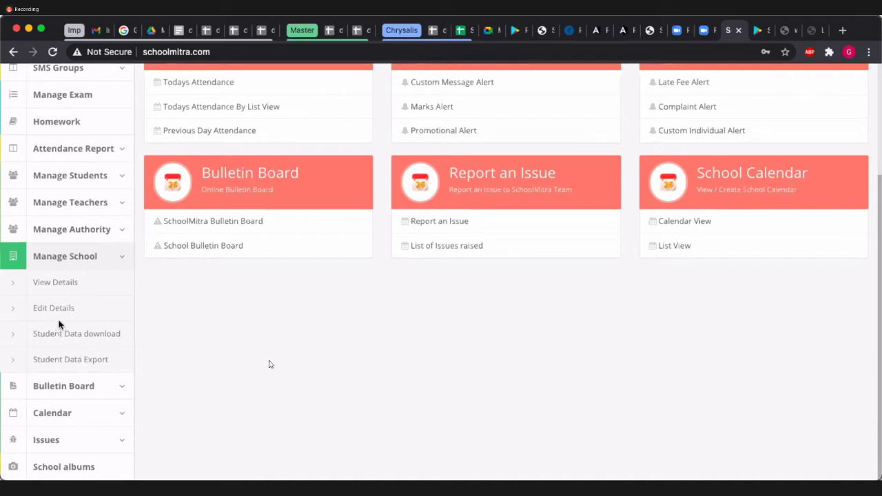
# - View Mohammadi Secondary School's details (CBSE, 845 students, 20 teachers), then re-expand Manage School
pyautogui.click(71, 284)
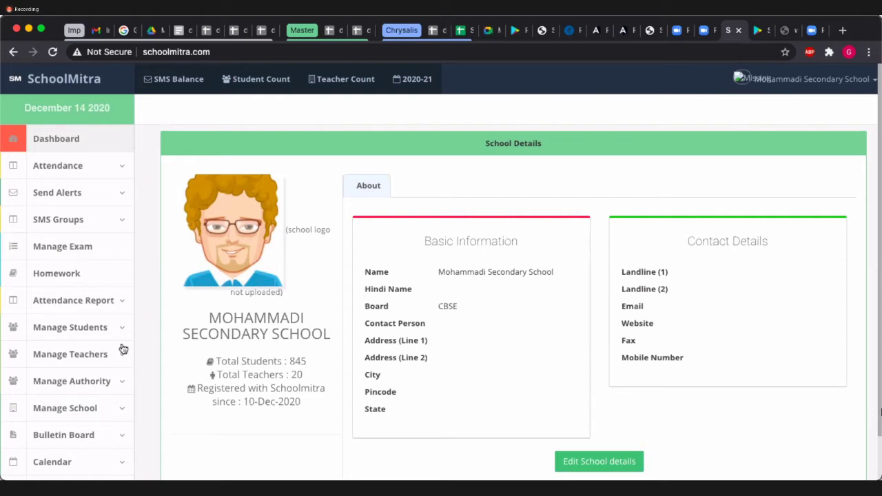
pyautogui.click(109, 409)
pyautogui.scroll(-2, 104, 413)
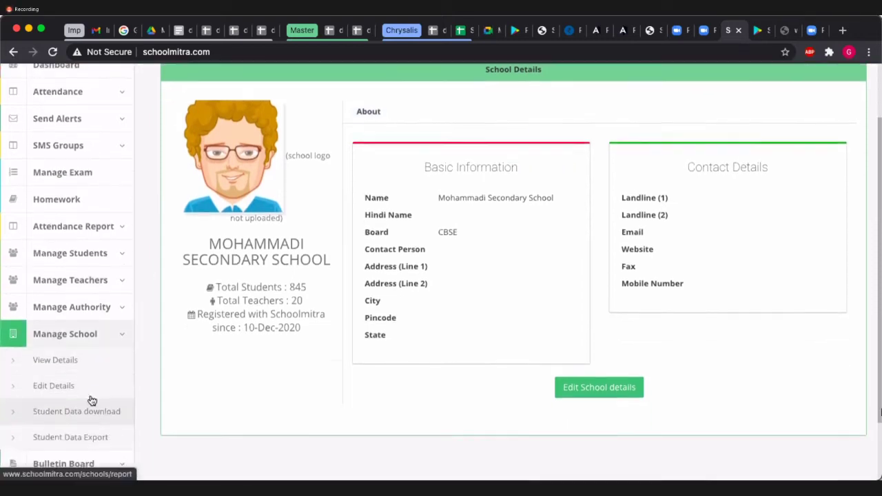
# - Open Edit School Details and go through the Email, Contact person and Website fields
pyautogui.click(73, 380)
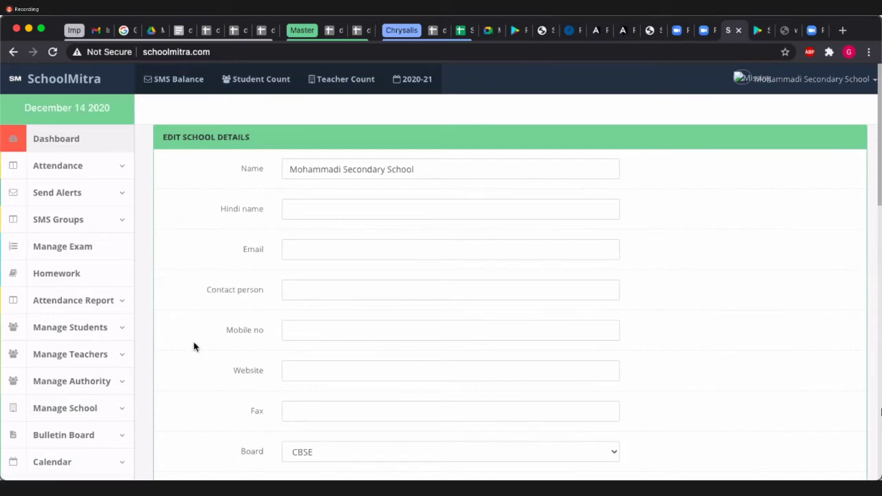
pyautogui.click(86, 418)
pyautogui.scroll(-3, 88, 407)
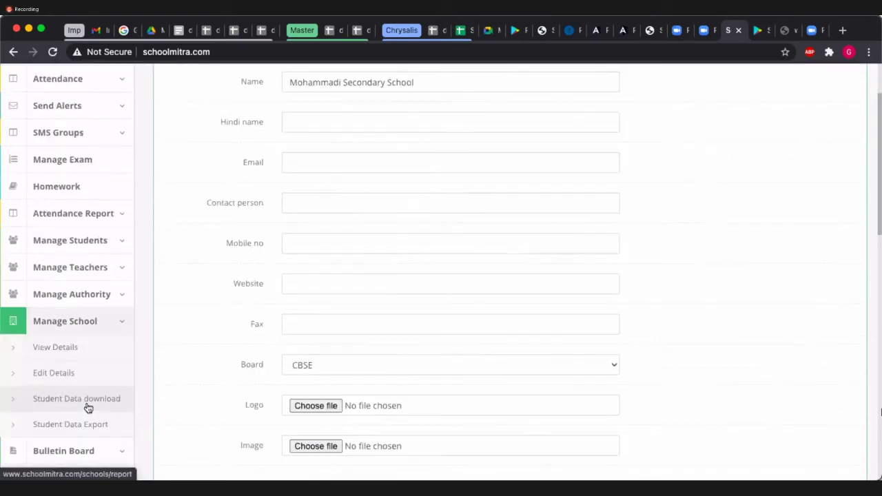
pyautogui.scroll(3, 219, 361)
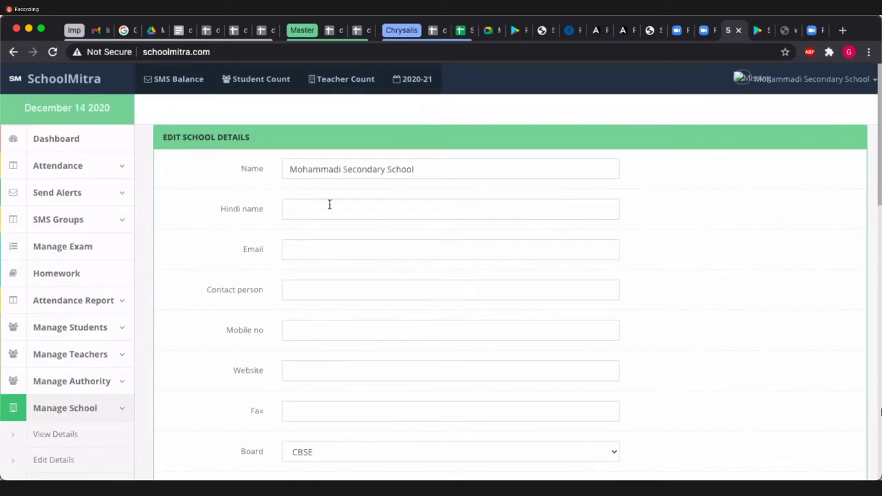
pyautogui.click(295, 248)
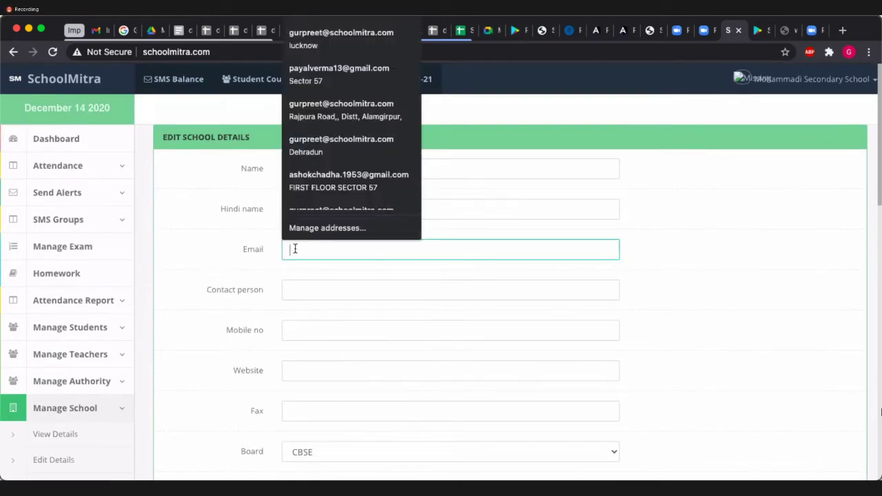
pyautogui.click(294, 292)
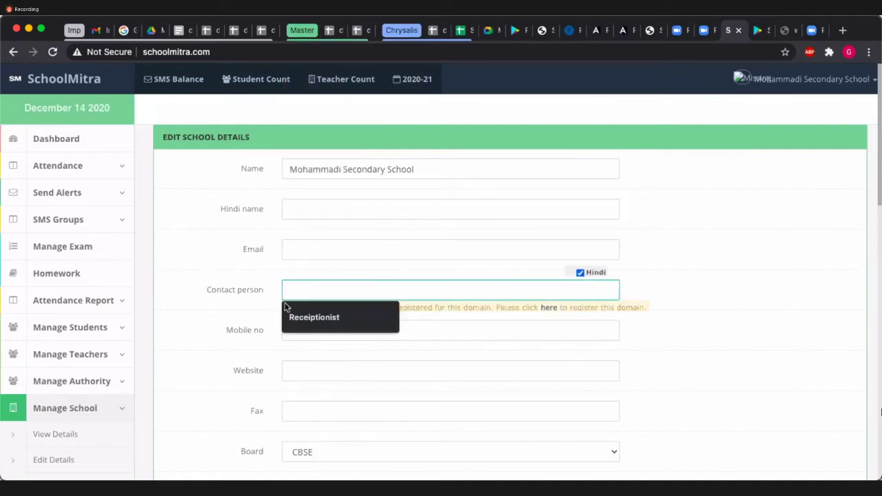
pyautogui.click(292, 371)
pyautogui.click(258, 390)
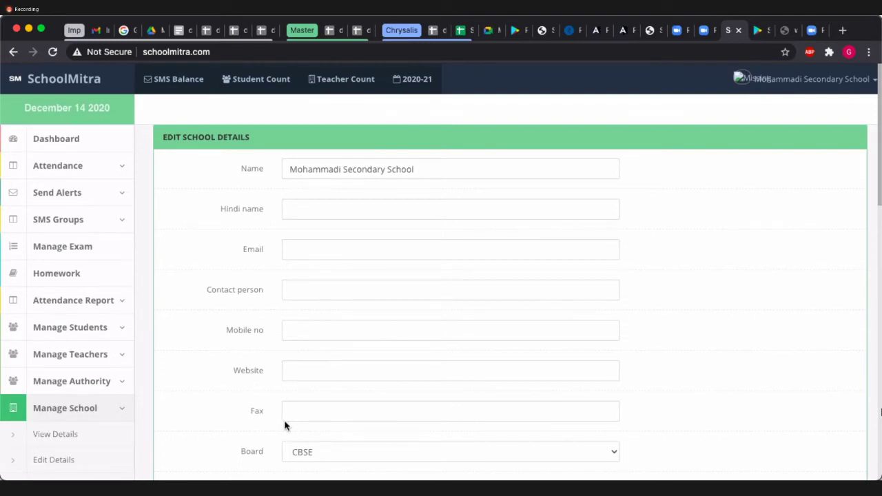
# - Change the Board from CBSE to Maharashtra State Board and scroll down to Save
pyautogui.scroll(-2, 295, 412)
pyautogui.click(301, 405)
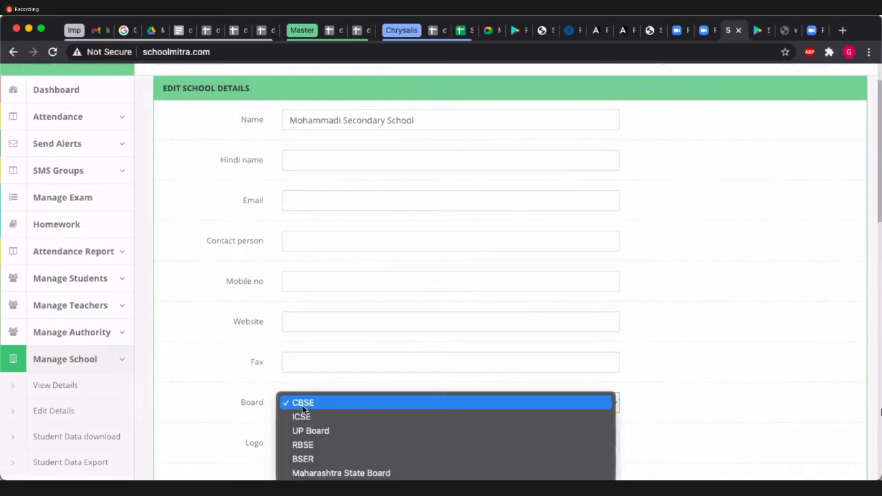
pyautogui.click(304, 473)
pyautogui.scroll(-3, 280, 431)
pyautogui.scroll(-4, 280, 430)
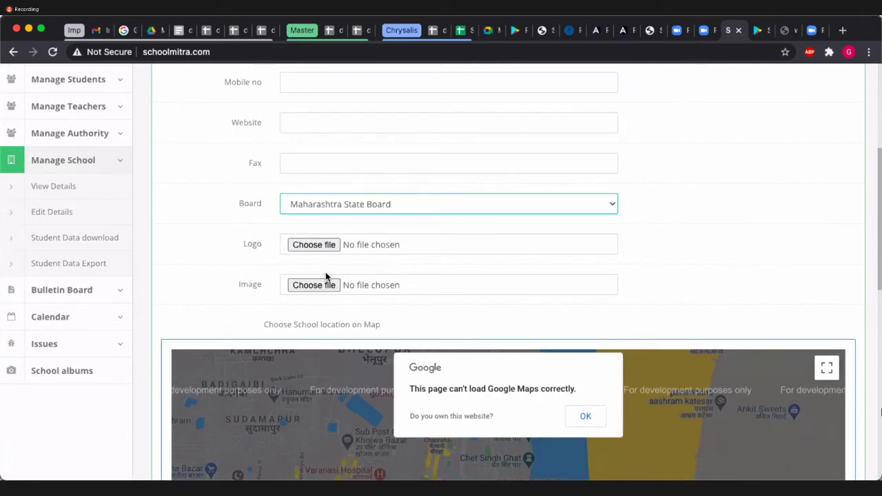
pyautogui.scroll(-5, 325, 272)
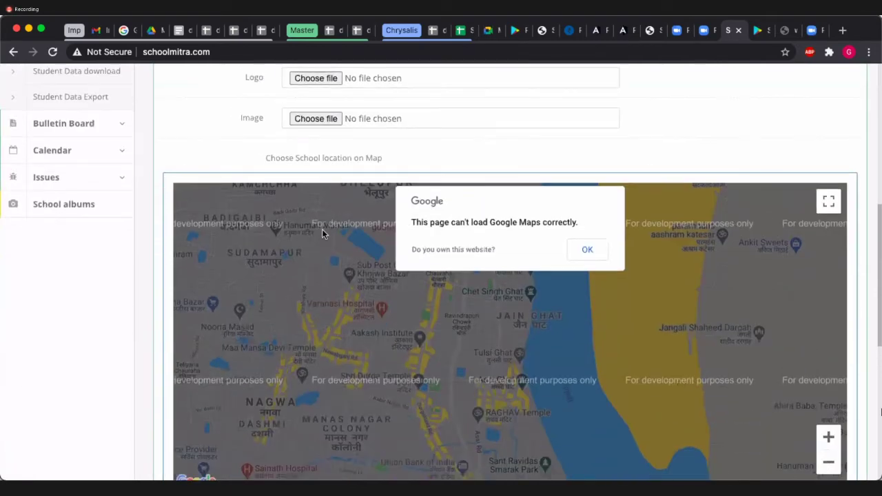
pyautogui.scroll(-3, 322, 229)
pyautogui.scroll(-9, 315, 325)
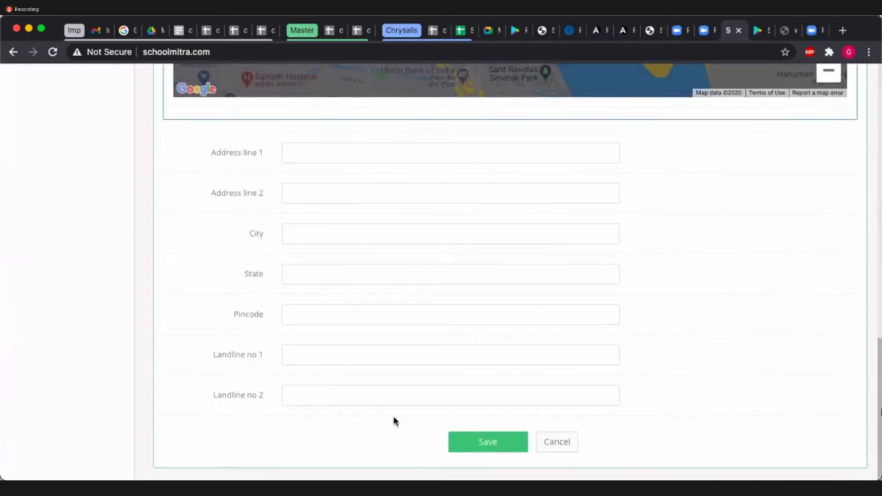
# - Save the Maharashtra State Board change and open Manage School > Student Data download
pyautogui.click(481, 445)
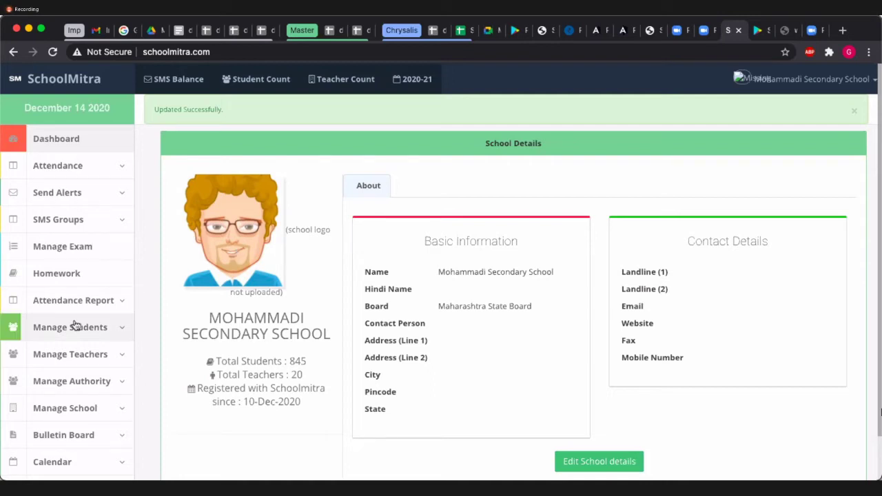
pyautogui.click(78, 410)
pyautogui.scroll(-2, 80, 417)
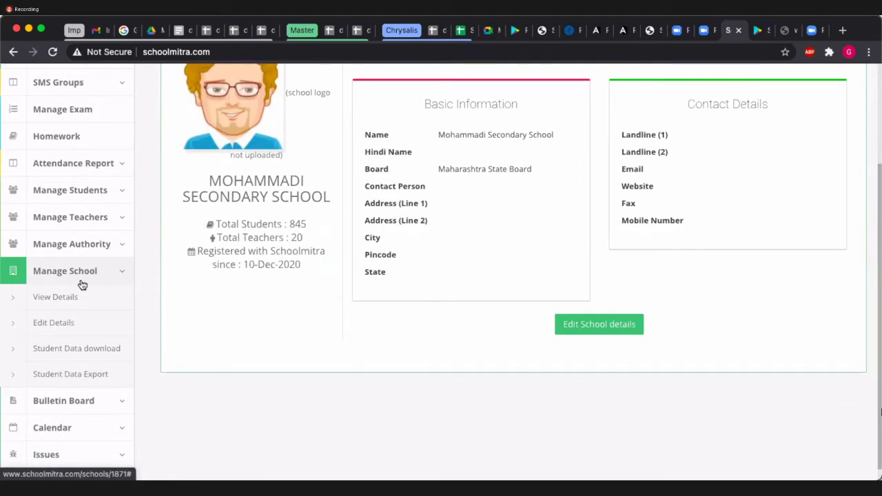
pyautogui.click(60, 350)
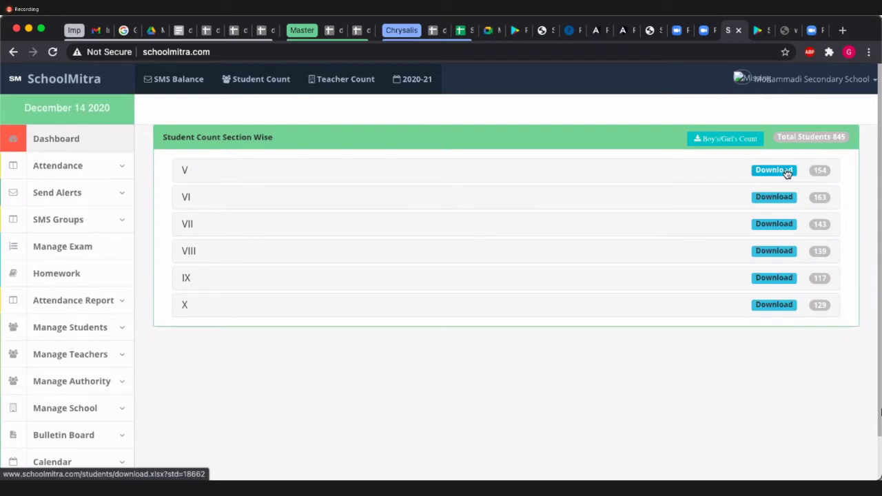
# - Expand class V to show sections A 52, B 49 and C 53 students
pyautogui.click(825, 173)
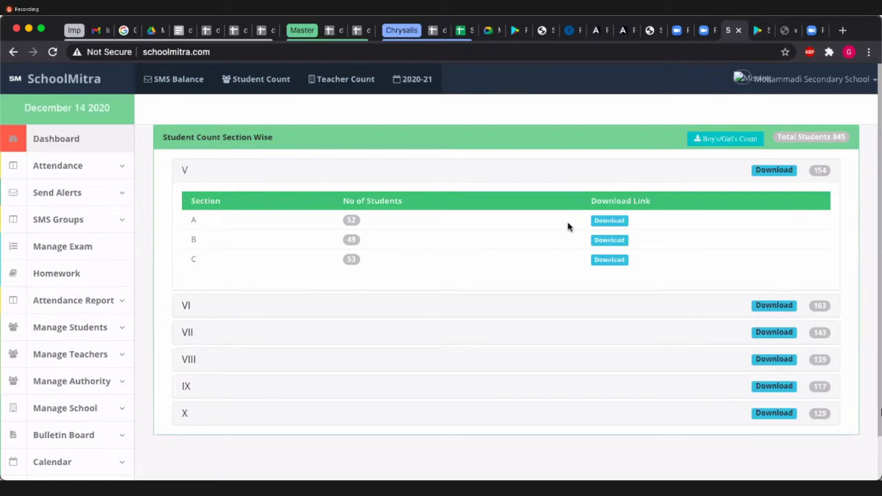
# - Download the V_A student list for class V section A, briefly unmuting the meeting microphone
pyautogui.click(606, 223)
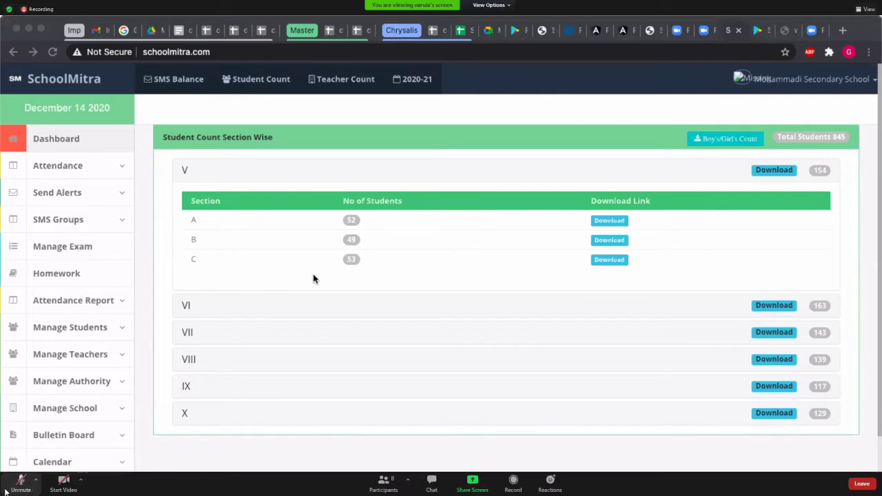
pyautogui.click(15, 485)
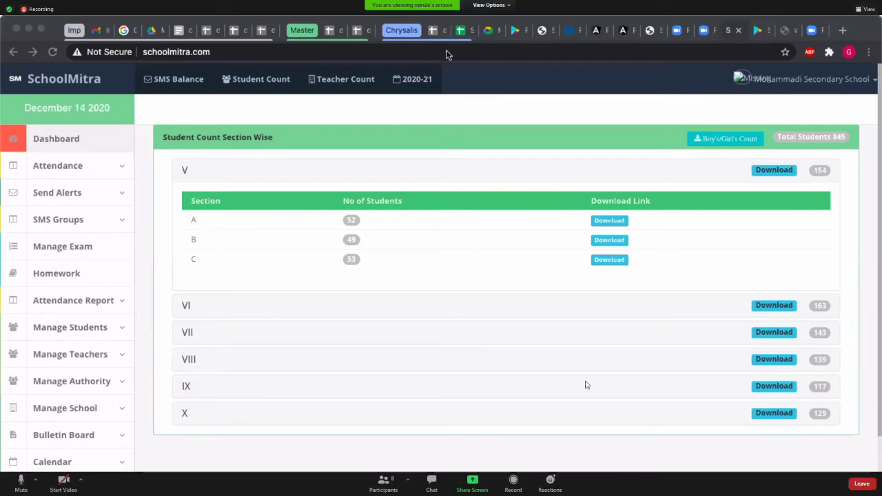
pyautogui.click(21, 482)
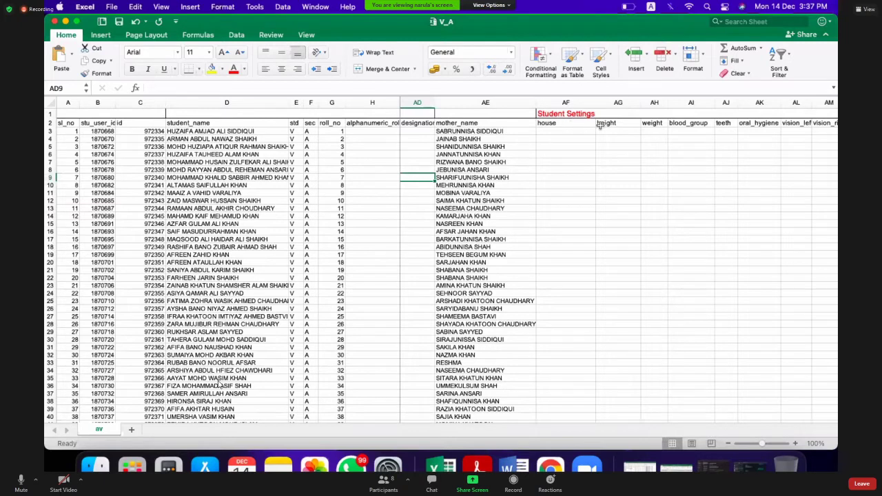
# - Inspect the height heading in AG2 and the empty blood_group cells AI3:AI19
pyautogui.click(639, 124)
pyautogui.click(22, 481)
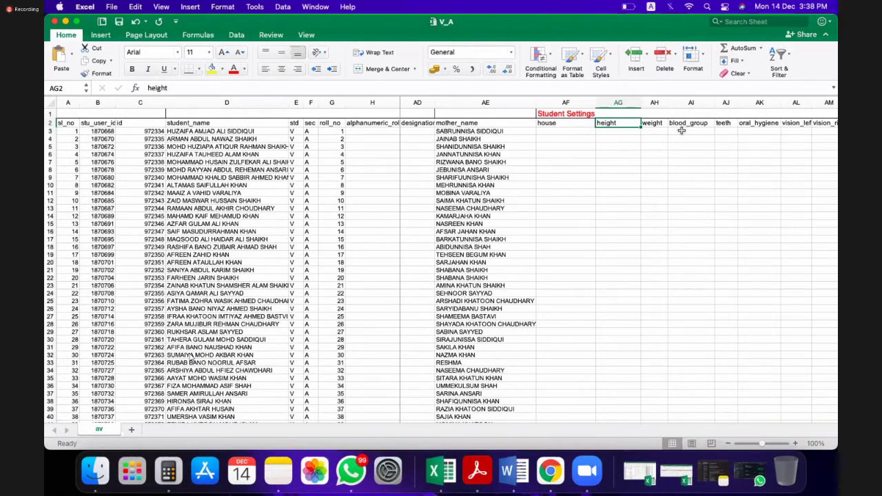
pyautogui.moveTo(692, 130); pyautogui.dragTo(692, 258)
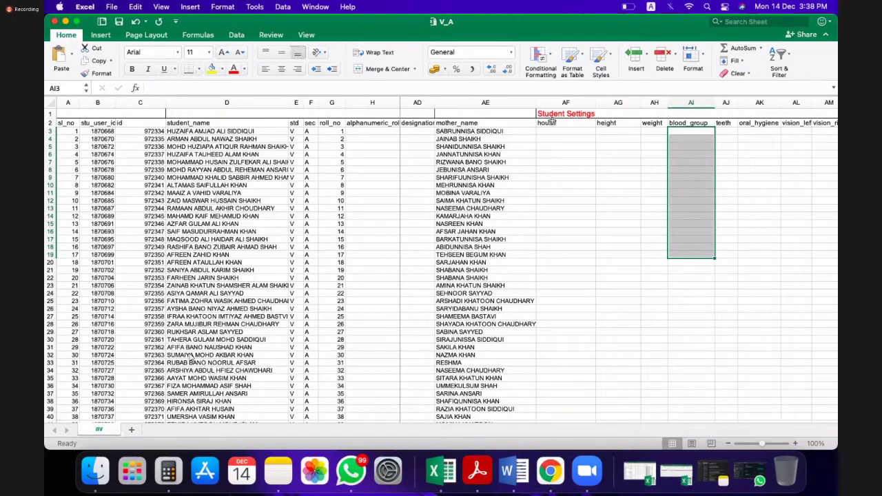
pyautogui.click(596, 135)
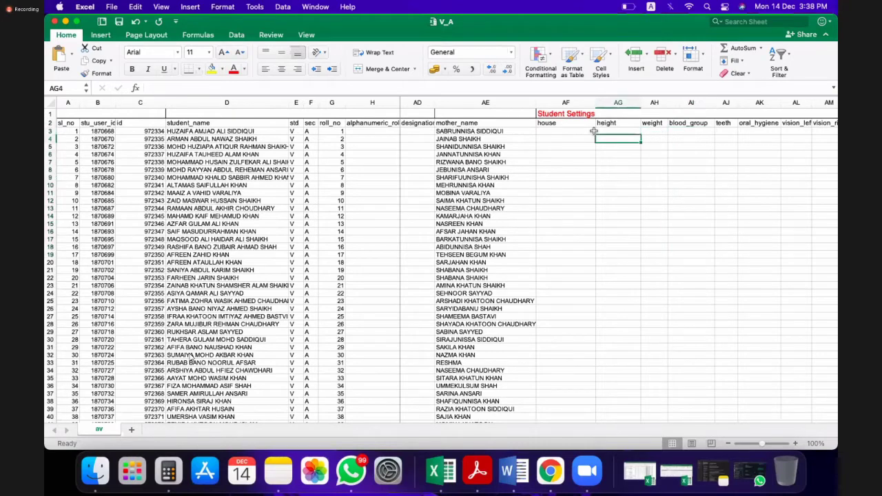
pyautogui.press('Right')
pyautogui.press('Right')
pyautogui.press('Right')
pyautogui.press('Right')
pyautogui.press('Right')
pyautogui.press('Right')
pyautogui.press('Right')
pyautogui.press('Right')
pyautogui.press('Right')
pyautogui.press('Right')
pyautogui.press('Right')
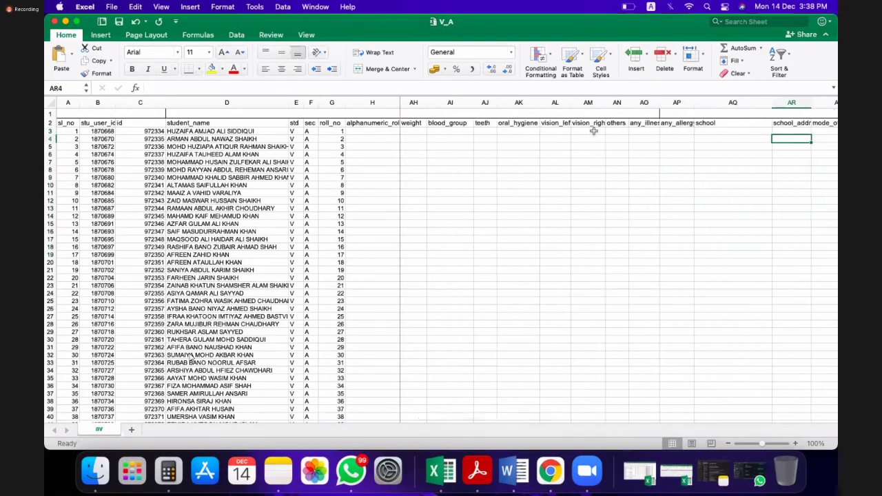
pyautogui.press('Right')
pyautogui.press('Right')
pyautogui.press('Right')
pyautogui.press('Right')
pyautogui.press('Right')
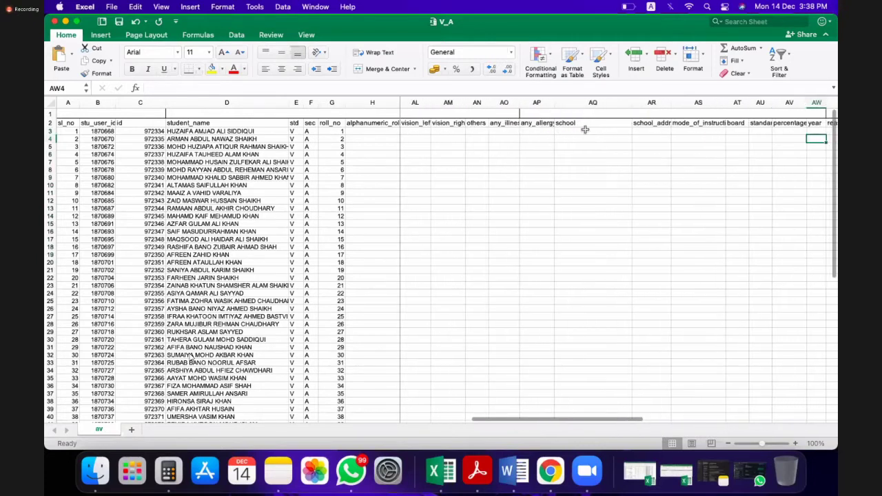
# - Browse the school, board, year, percentage, reason_of_leaving and student login headings
pyautogui.click(539, 111)
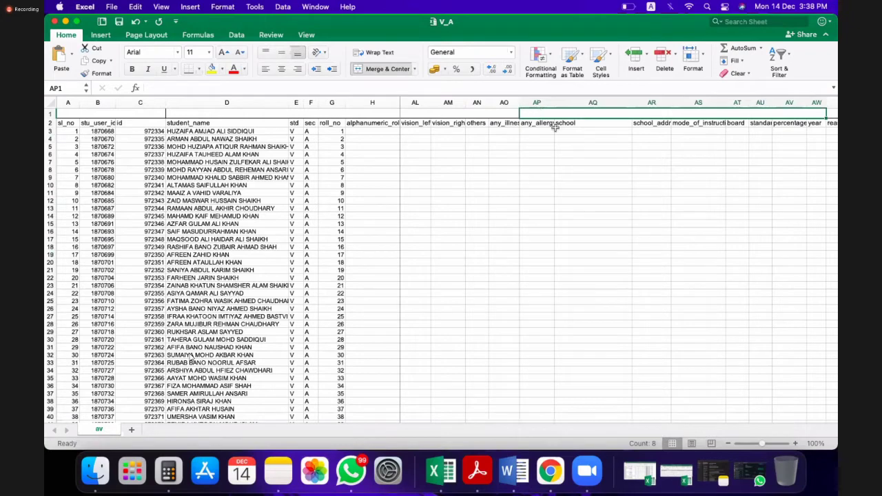
pyautogui.click(566, 123)
pyautogui.press('Right')
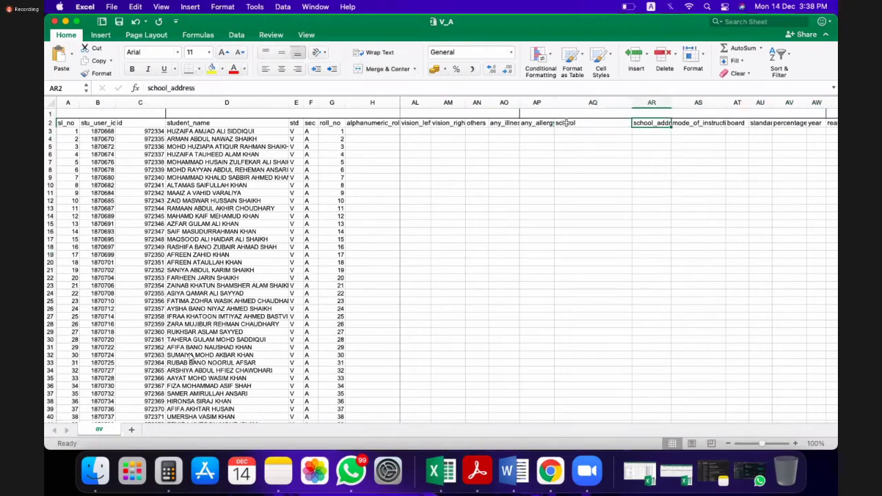
pyautogui.press('Right')
pyautogui.press('Right')
pyautogui.press('Right')
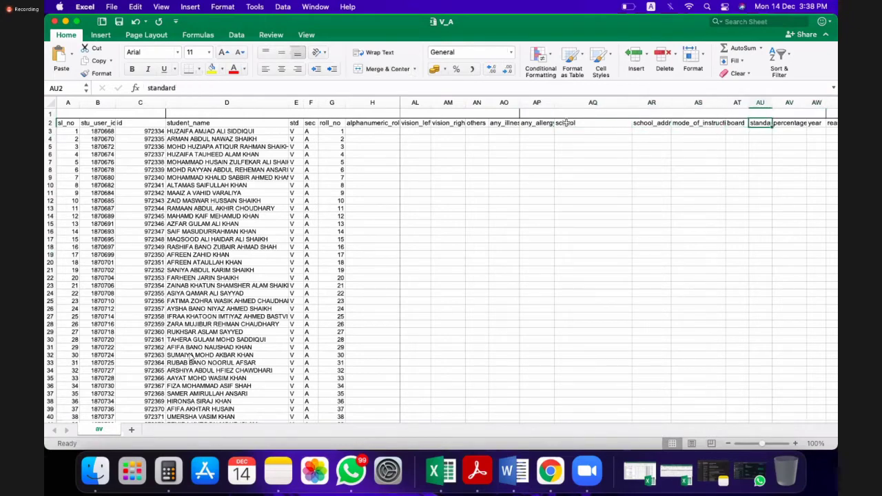
pyautogui.press('Right')
pyautogui.press('Right')
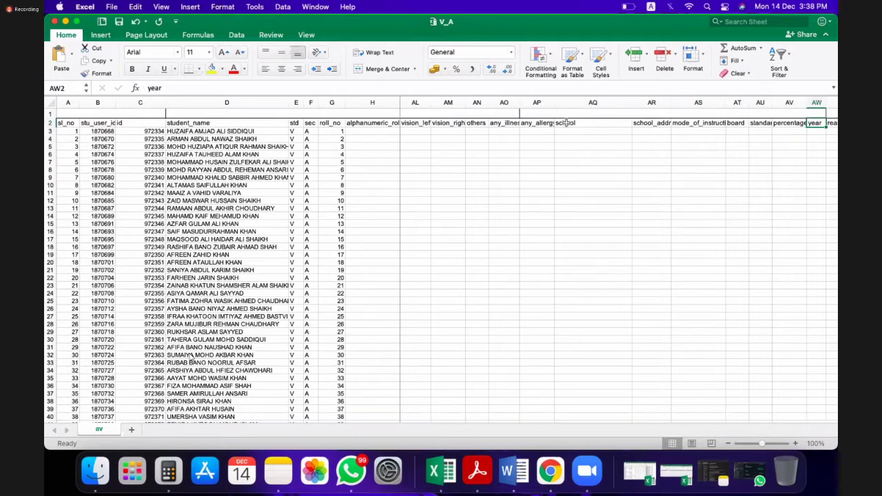
pyautogui.press('Left')
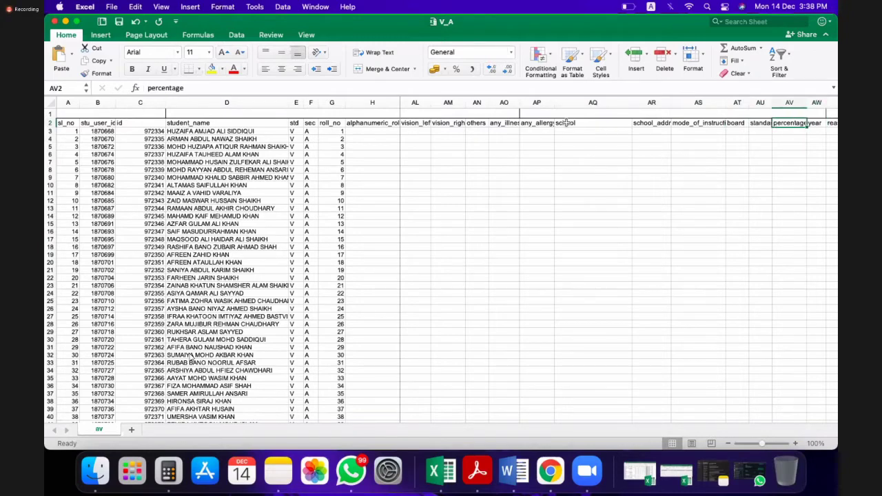
pyautogui.press('Right')
pyautogui.press('Right')
pyautogui.press('Right')
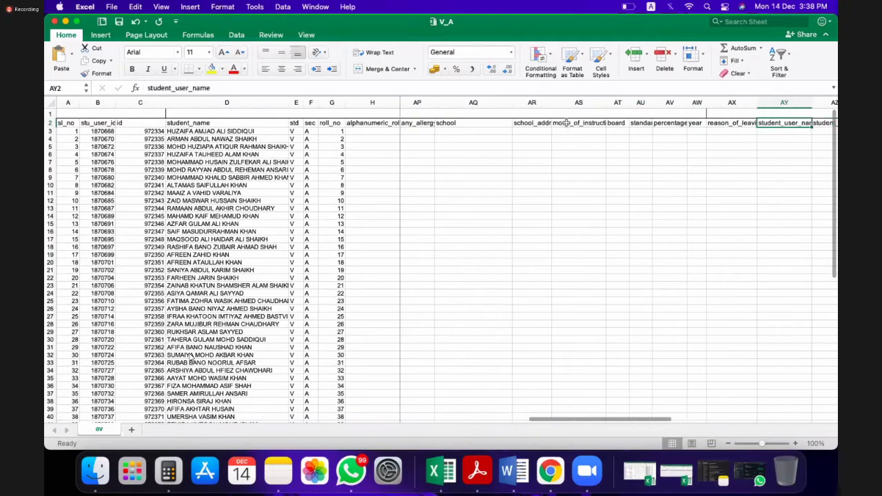
pyautogui.press('Right')
pyautogui.press('Right')
pyautogui.press('Left')
pyautogui.press('Left')
pyautogui.press('Left')
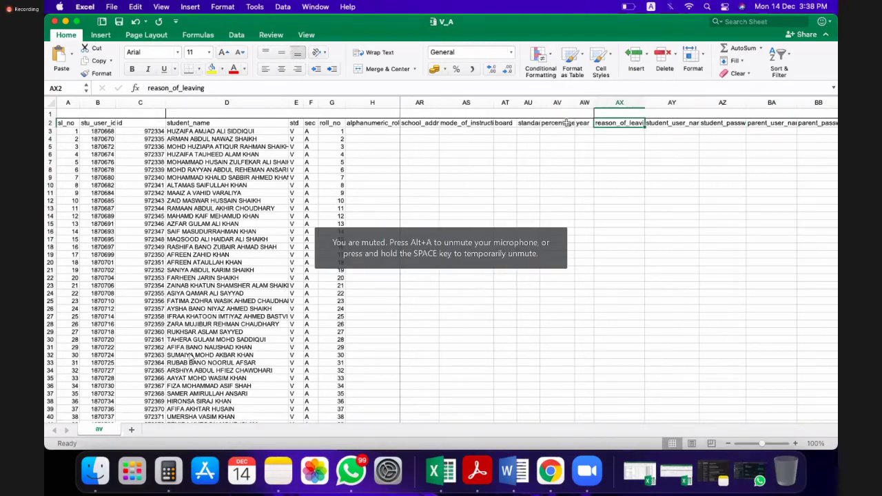
pyautogui.press('Right')
pyautogui.press('Right')
pyautogui.press('Right')
pyautogui.press('Right')
pyautogui.press('Right')
pyautogui.press('Right')
pyautogui.press('Right')
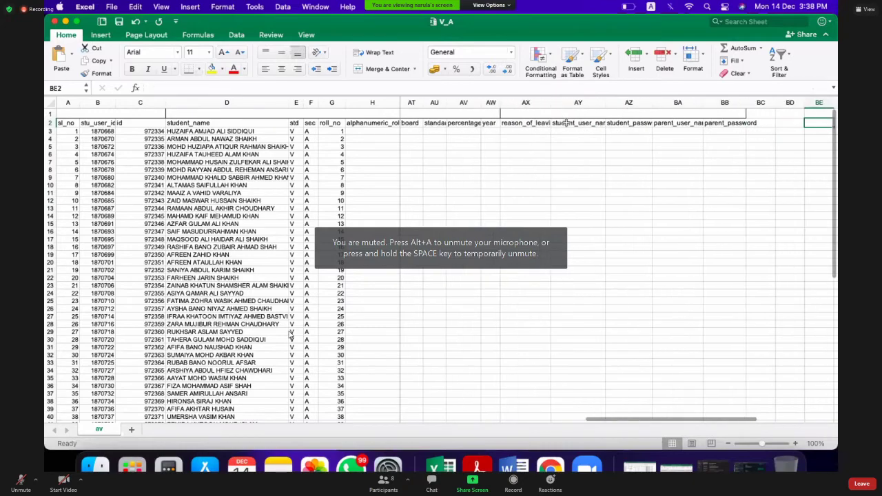
# - Scroll the V_A sheet back to the left and up to the top
pyautogui.hscroll(-10, 438, 174)
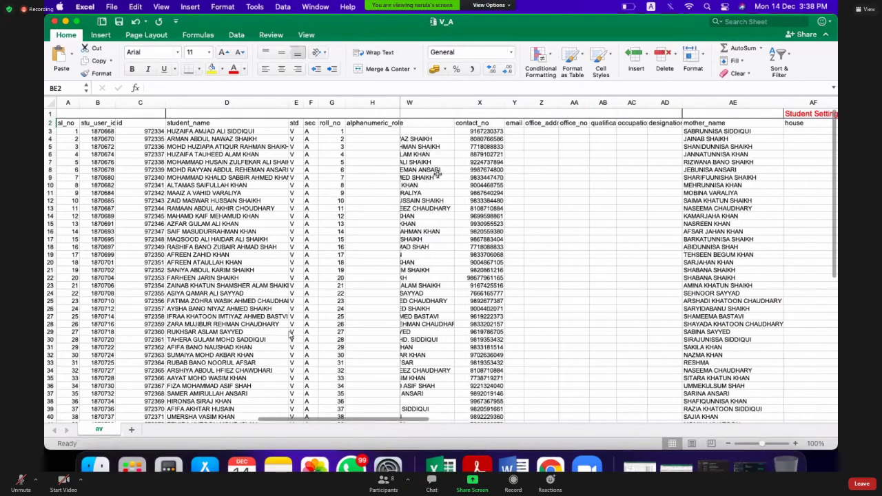
pyautogui.hscroll(-10, 438, 173)
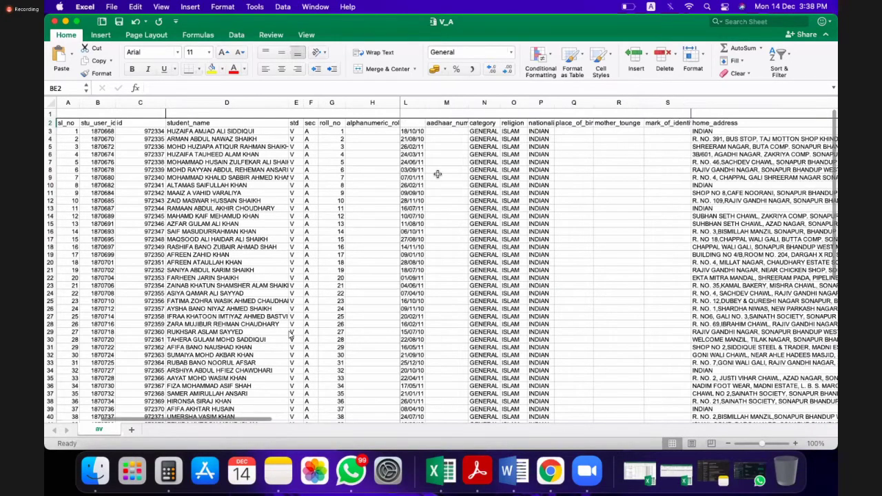
pyautogui.hscroll(-5, 438, 173)
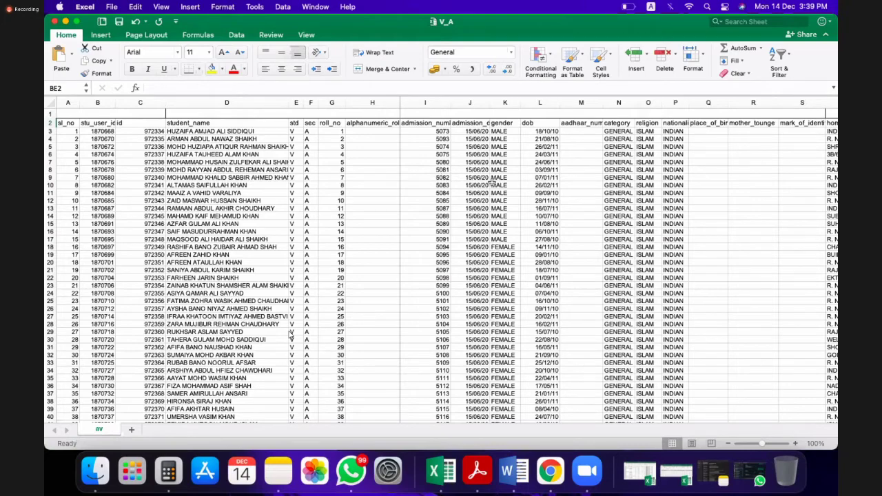
pyautogui.scroll(-5, 473, 186)
pyautogui.scroll(-10, 290, 334)
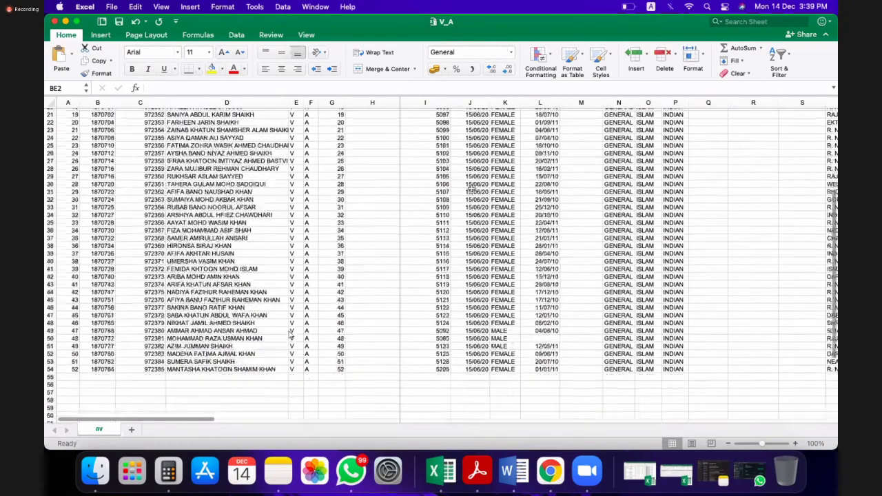
pyautogui.scroll(-3, 289, 334)
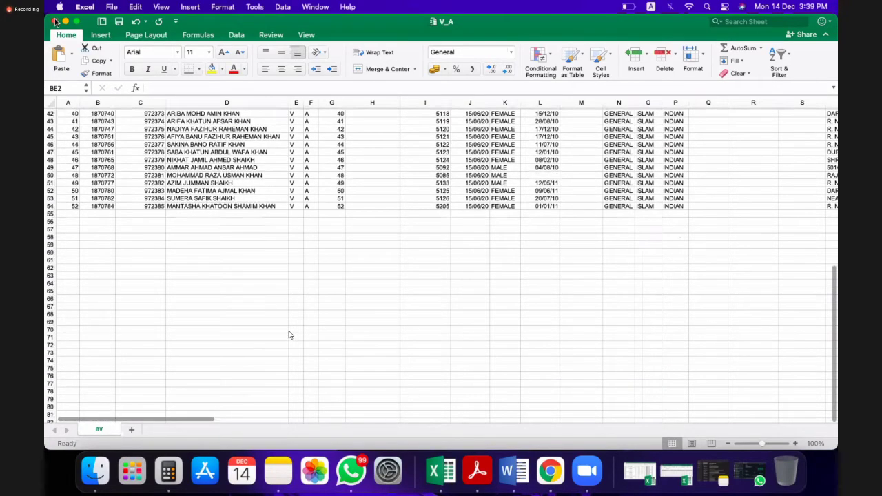
pyautogui.scroll(1, 290, 335)
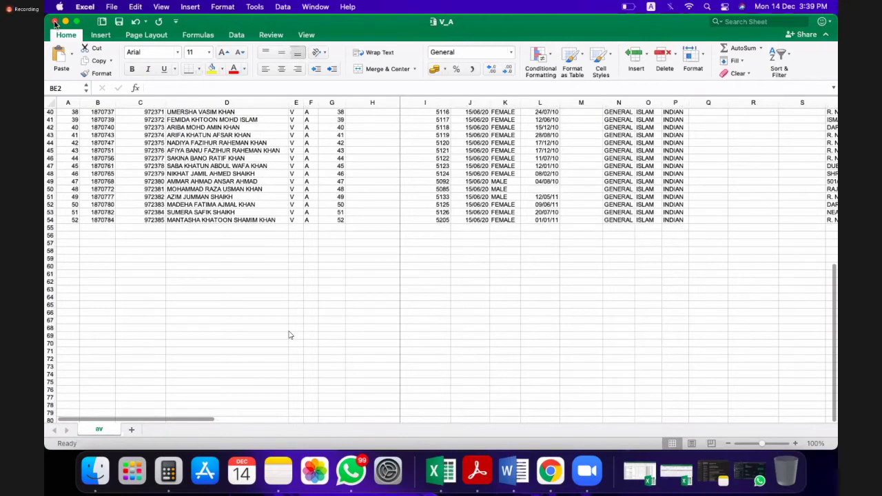
pyautogui.scroll(13, 290, 335)
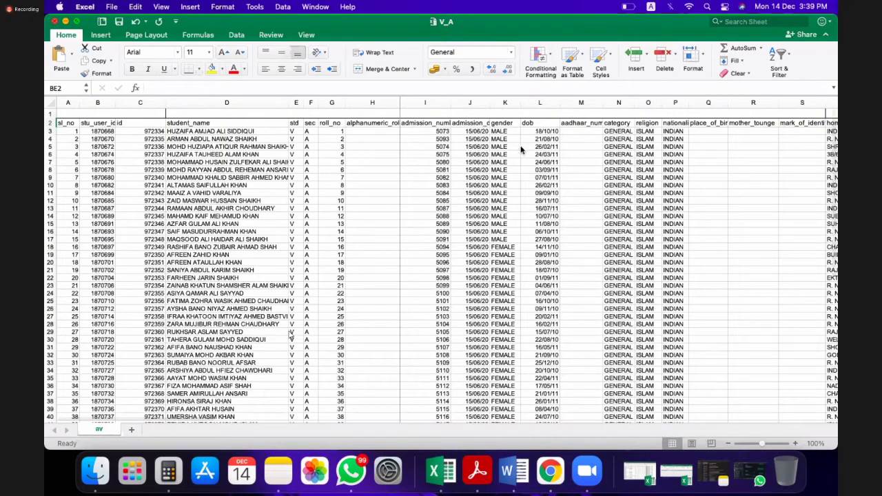
# - Return from Excel to SchoolMitra and download the Boys/Girl's Count report as school_boy_girl_count.pdf
pyautogui.press('super+w')
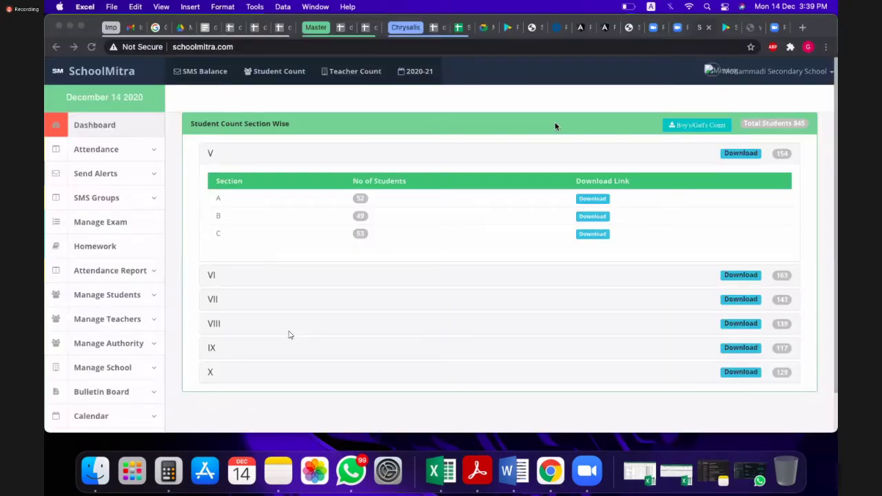
pyautogui.click(555, 126)
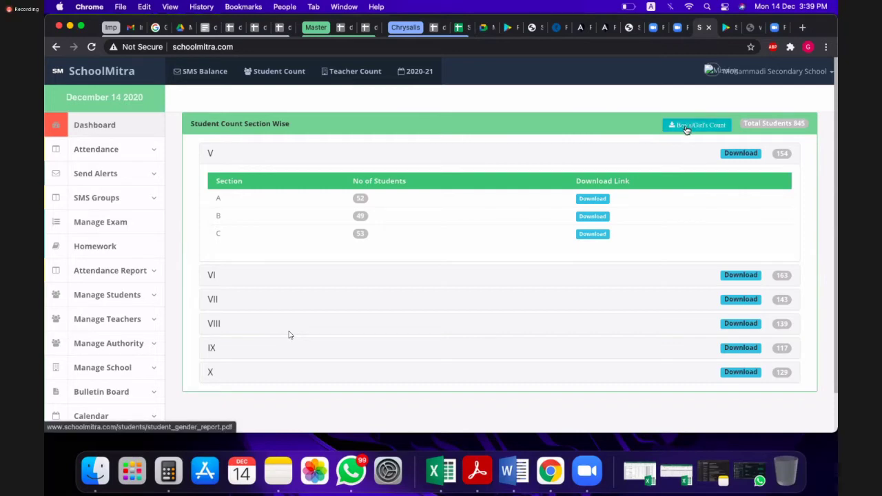
pyautogui.click(687, 130)
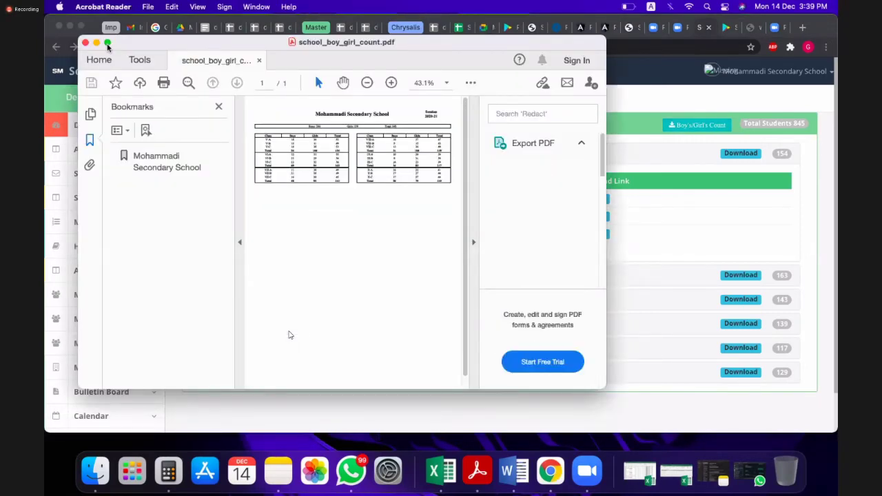
# - View the report full screen, highlight Boys 286 and total 845, then clear the selection
pyautogui.click(107, 43)
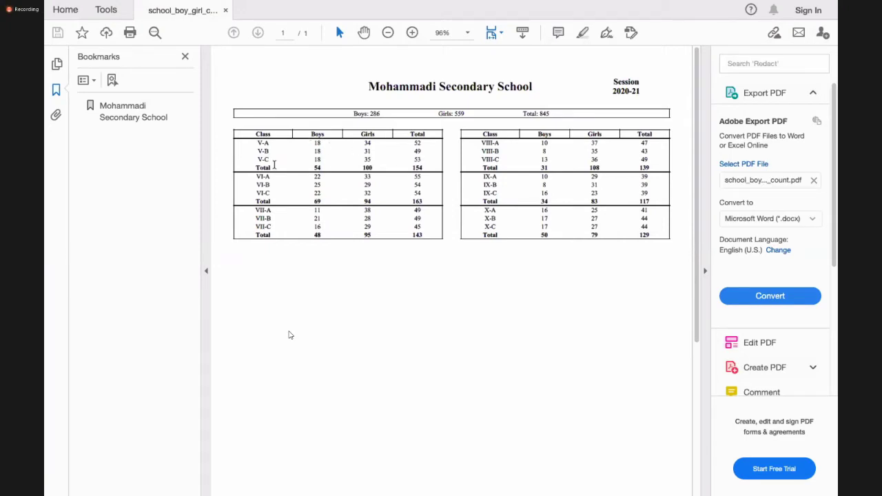
pyautogui.moveTo(379, 115); pyautogui.dragTo(366, 114)
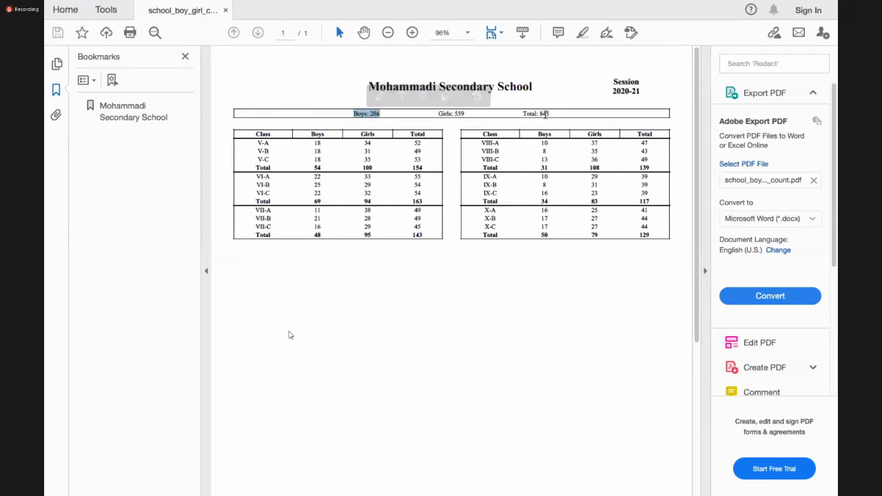
pyautogui.doubleClick(544, 115)
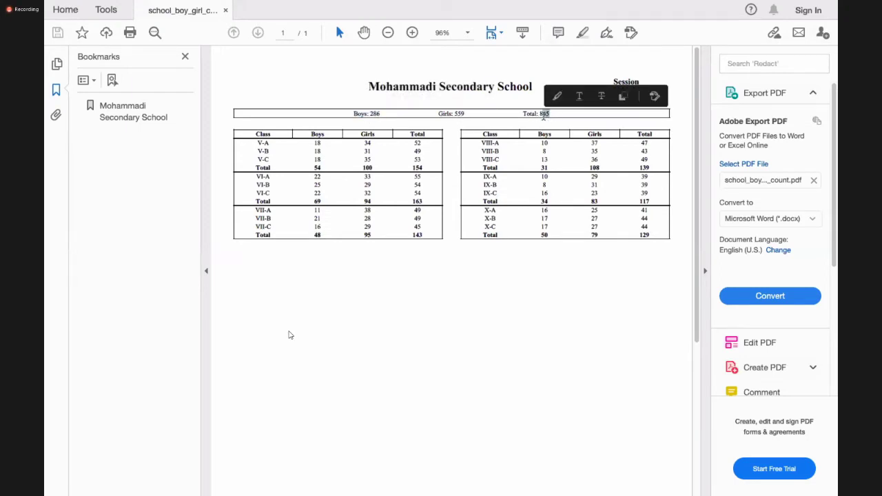
pyautogui.click(452, 292)
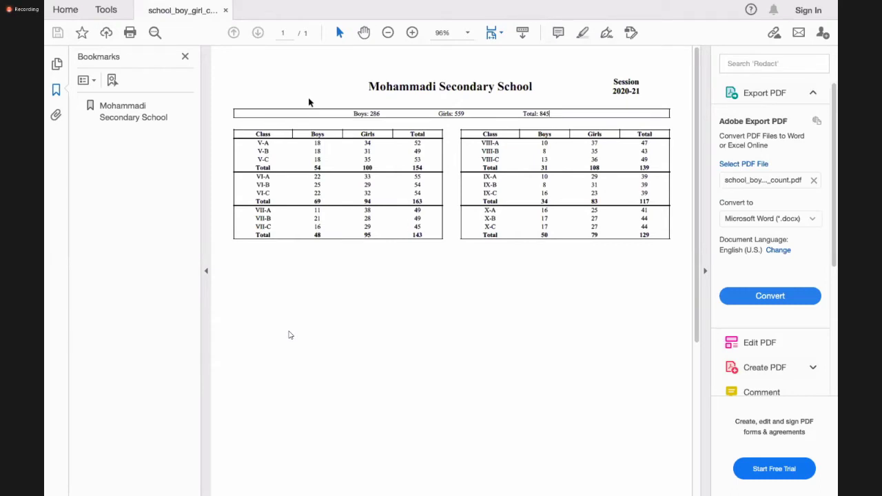
pyautogui.moveTo(90, 2)
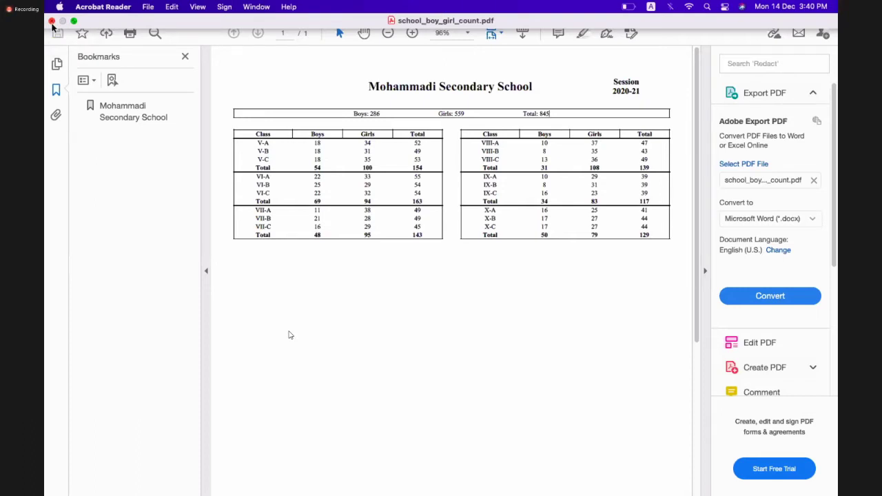
pyautogui.click(52, 21)
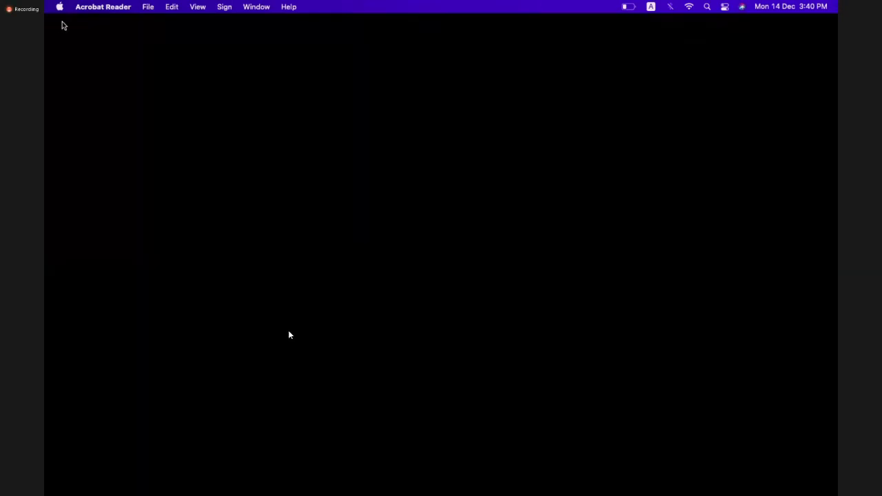
pyautogui.press('super+w')
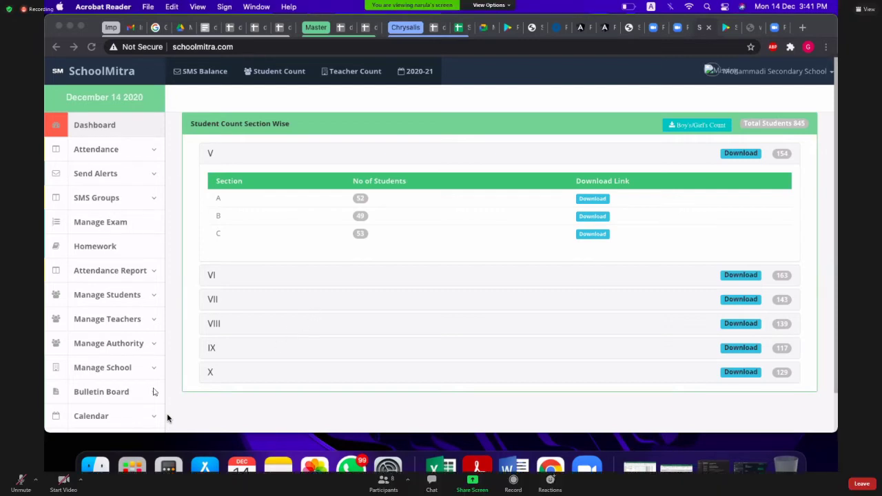
pyautogui.click(23, 476)
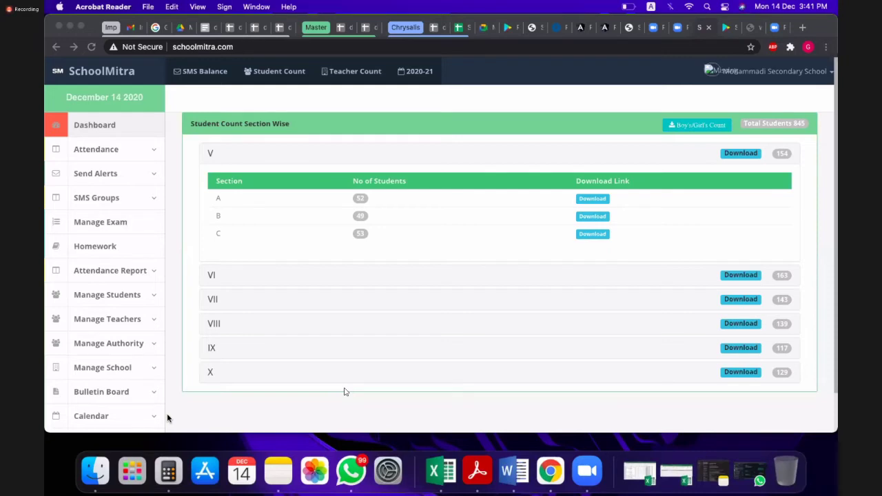
pyautogui.click(34, 481)
pyautogui.scroll(-1, 144, 340)
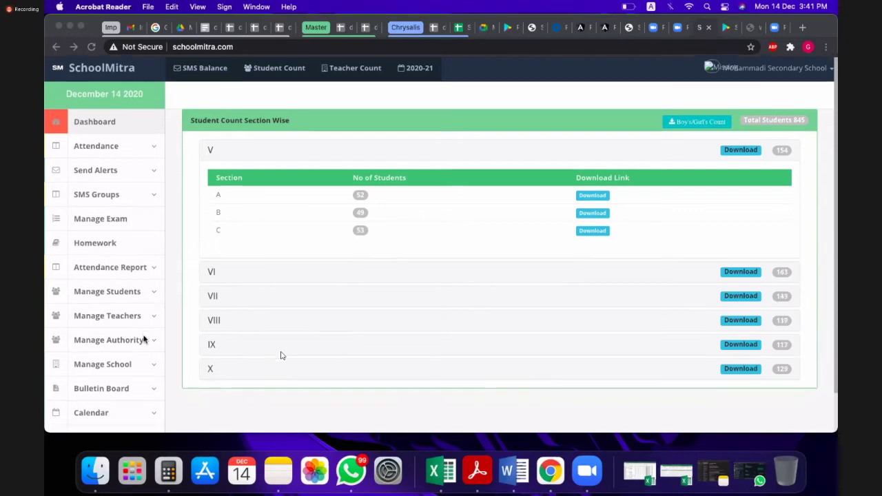
pyautogui.scroll(-3, 146, 331)
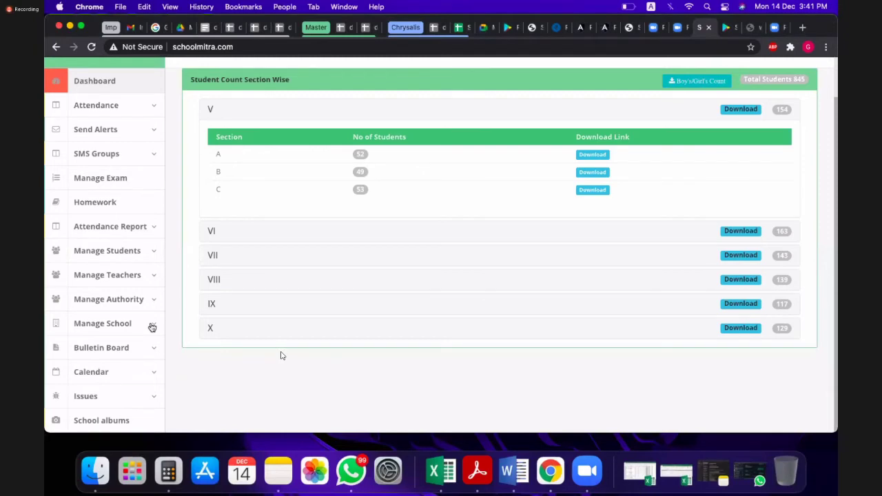
# - On the Student Data Export page, search for Class V, Section A, girls
pyautogui.click(152, 327)
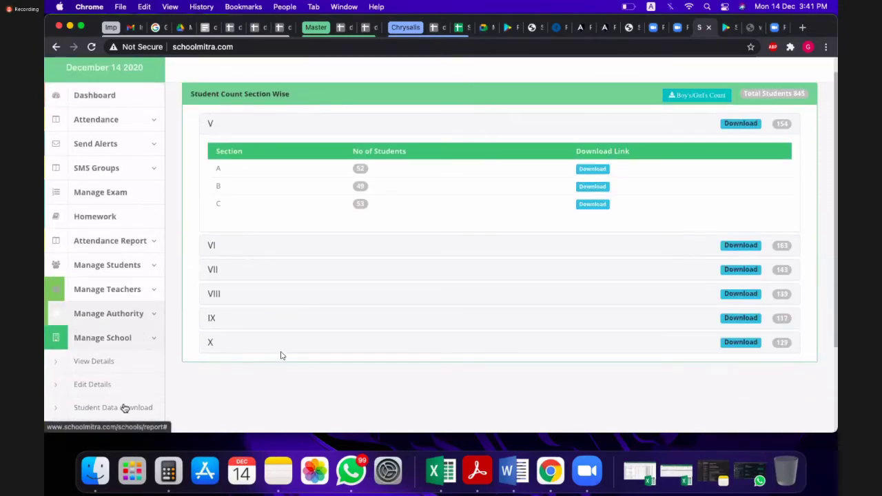
pyautogui.scroll(-1, 125, 408)
pyautogui.click(125, 408)
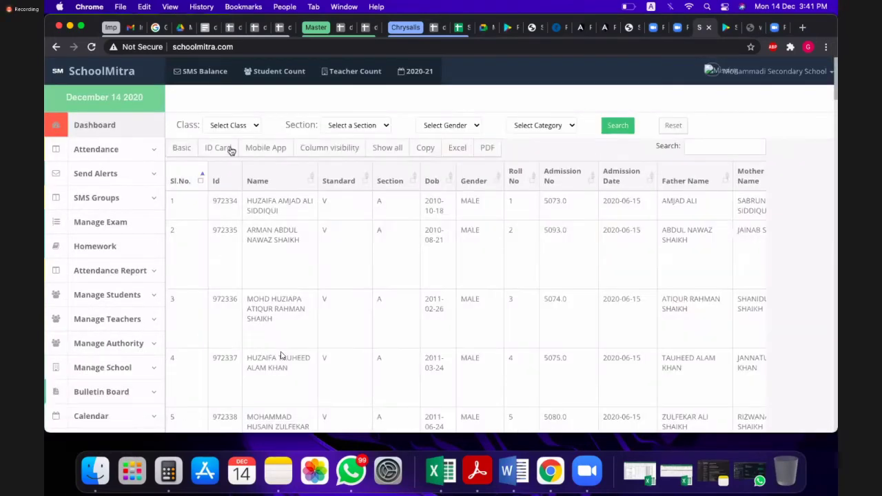
pyautogui.click(235, 125)
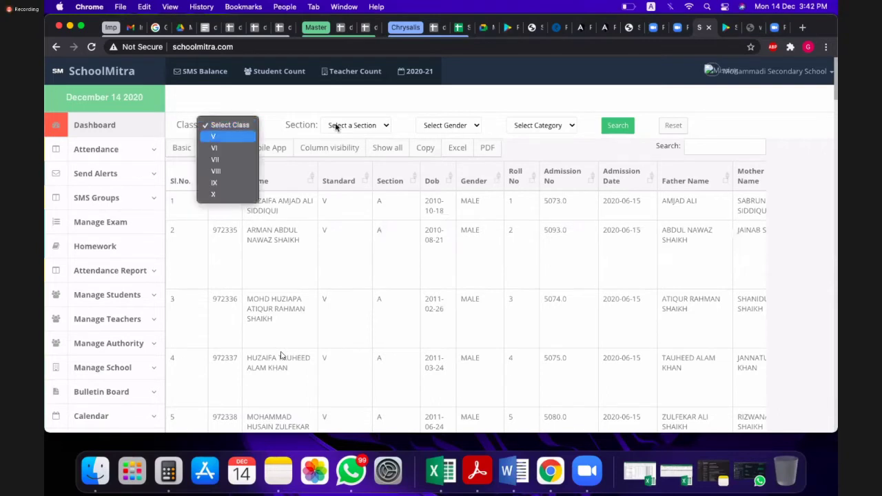
pyautogui.click(361, 133)
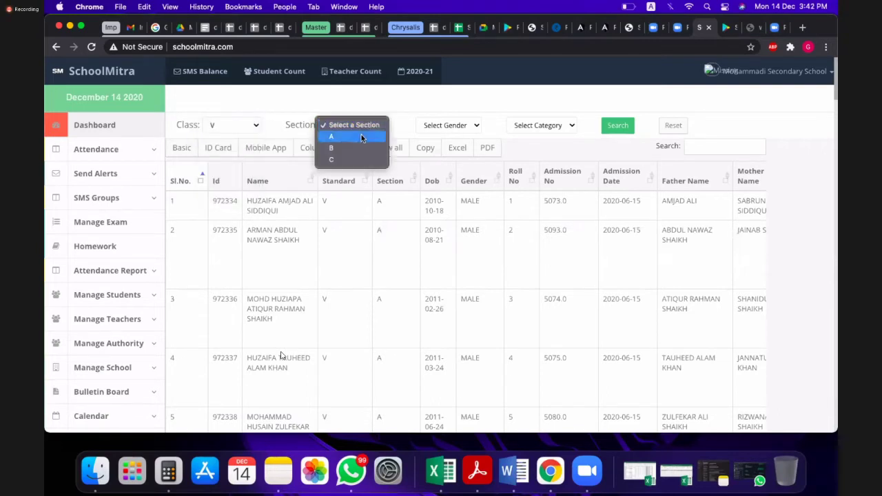
pyautogui.click(361, 135)
pyautogui.click(451, 133)
pyautogui.click(451, 137)
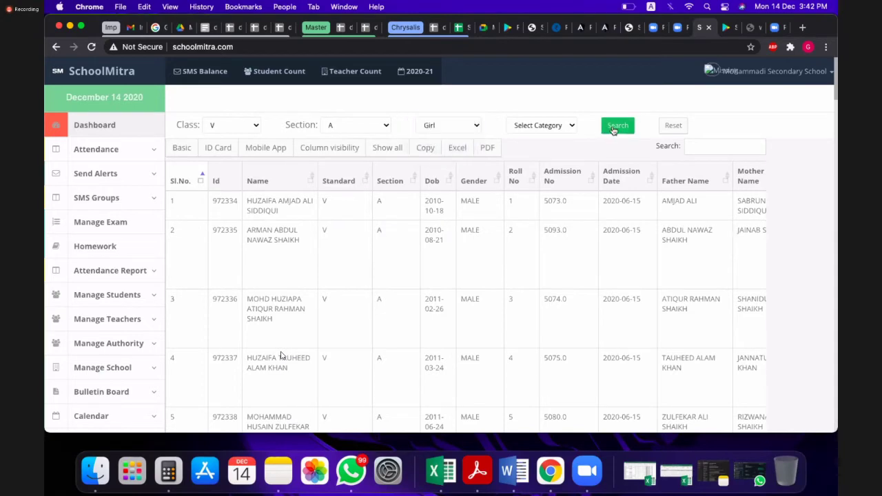
pyautogui.click(614, 128)
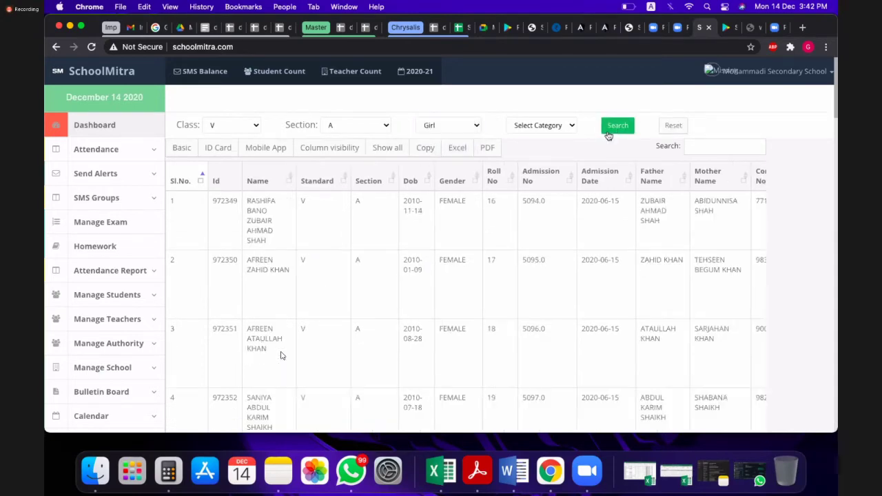
# - Review the filtered results and export the student list to Excel
pyautogui.scroll(-3, 462, 240)
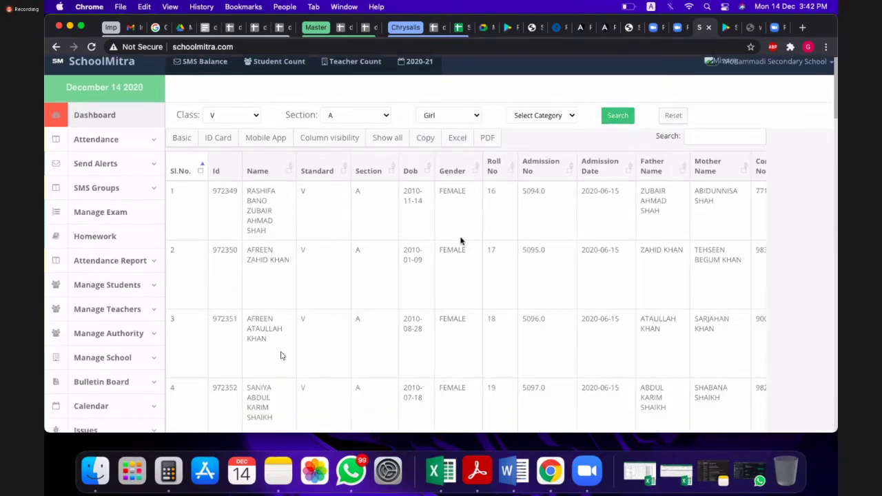
pyautogui.scroll(-15, 461, 241)
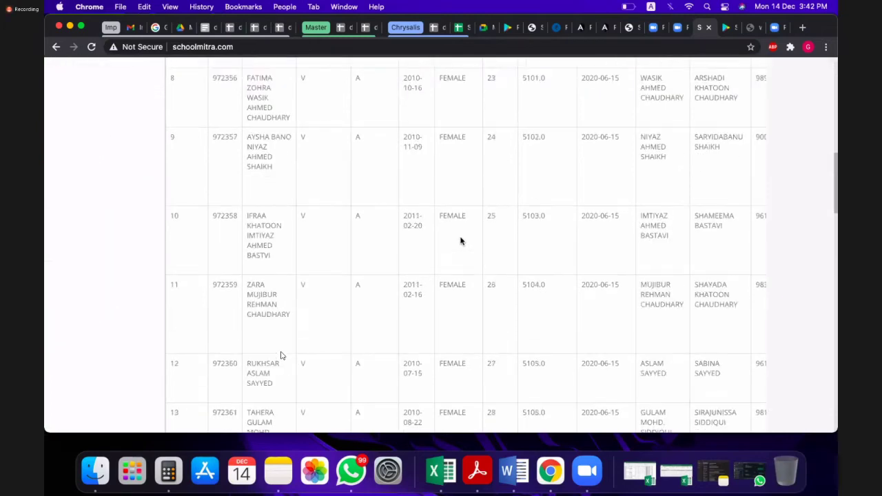
pyautogui.scroll(-6, 462, 241)
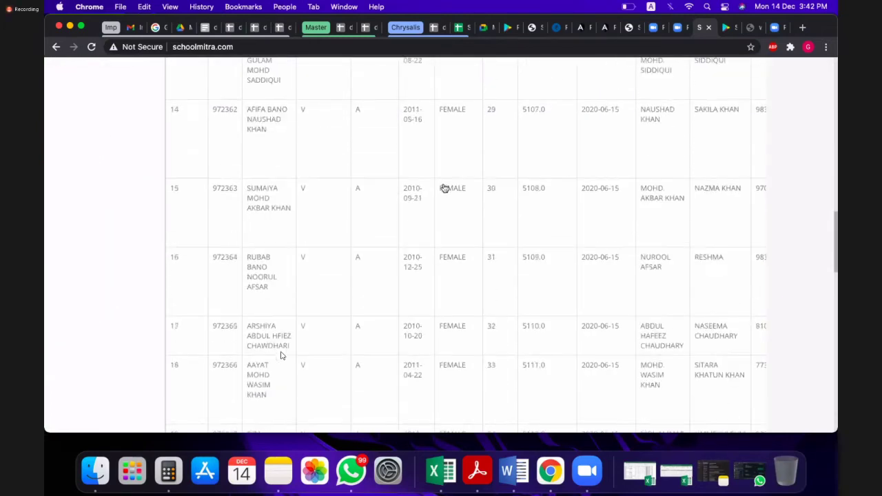
pyautogui.scroll(20, 461, 151)
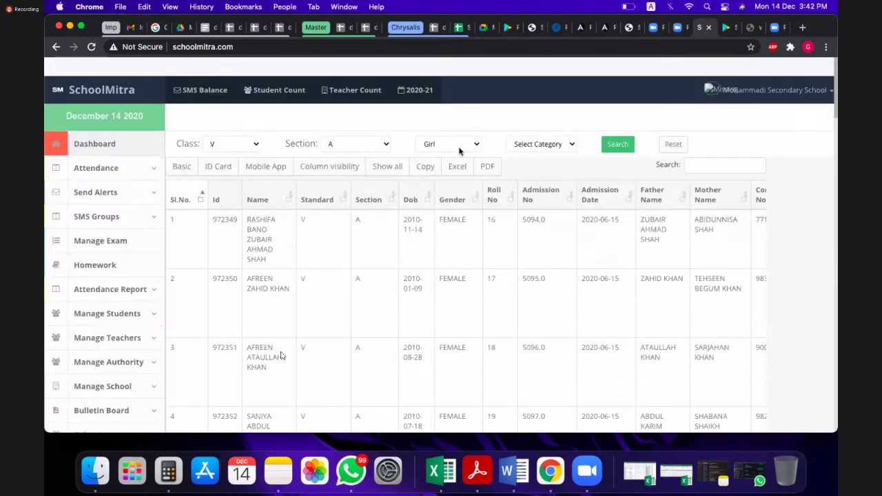
pyautogui.click(458, 150)
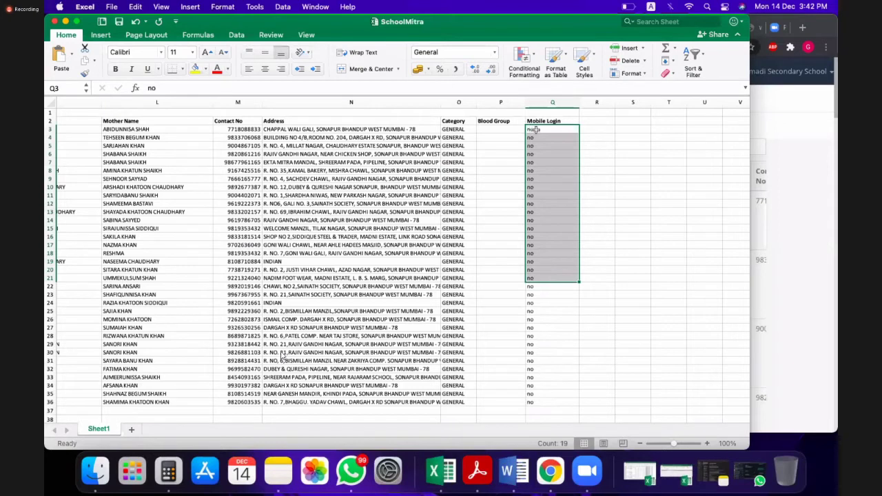
# - Review the exported sheet, checking the contact number in M7, then return to SchoolMitra
pyautogui.click(536, 130)
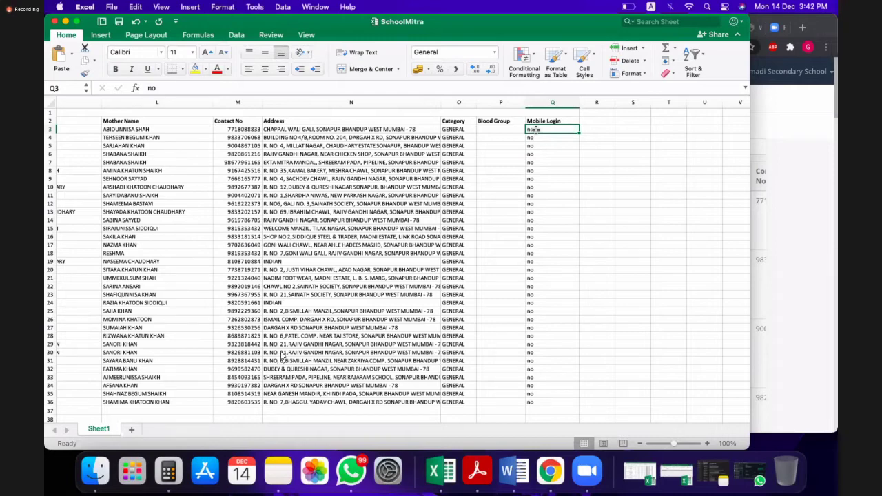
pyautogui.scroll(-5, 392, 116)
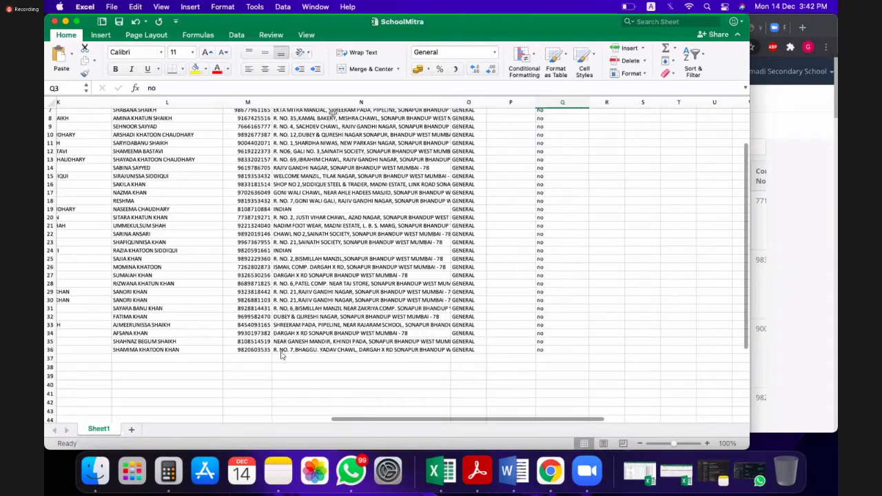
pyautogui.scroll(2, 245, 128)
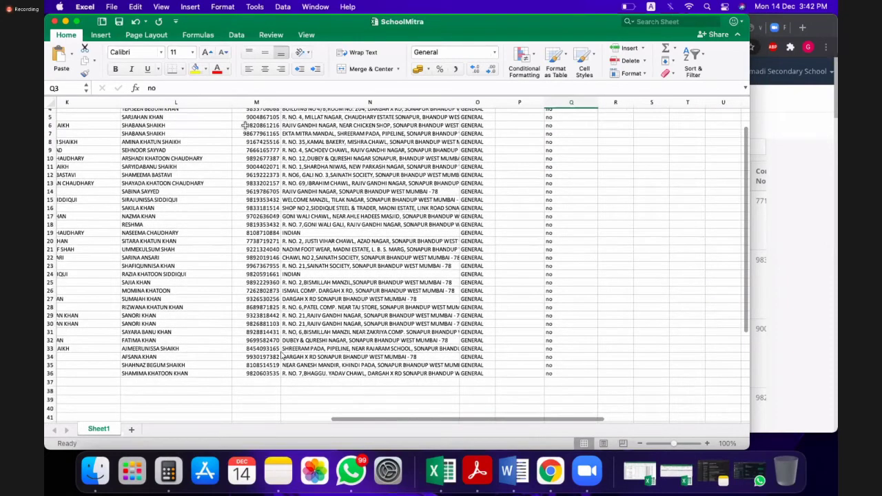
pyautogui.scroll(3, 241, 169)
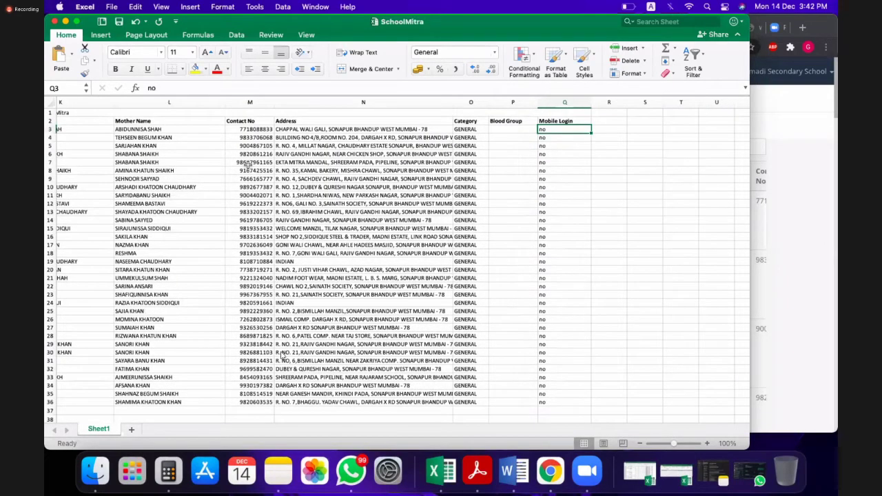
pyautogui.click(247, 163)
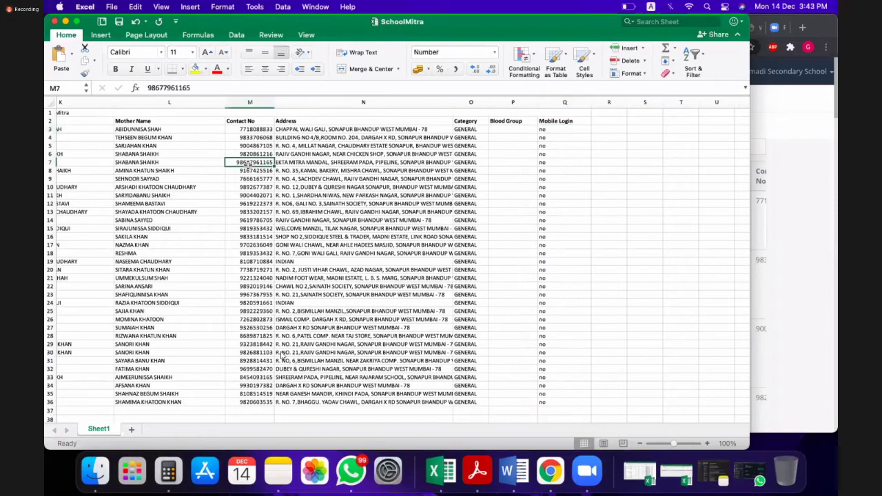
pyautogui.scroll(-5, 281, 355)
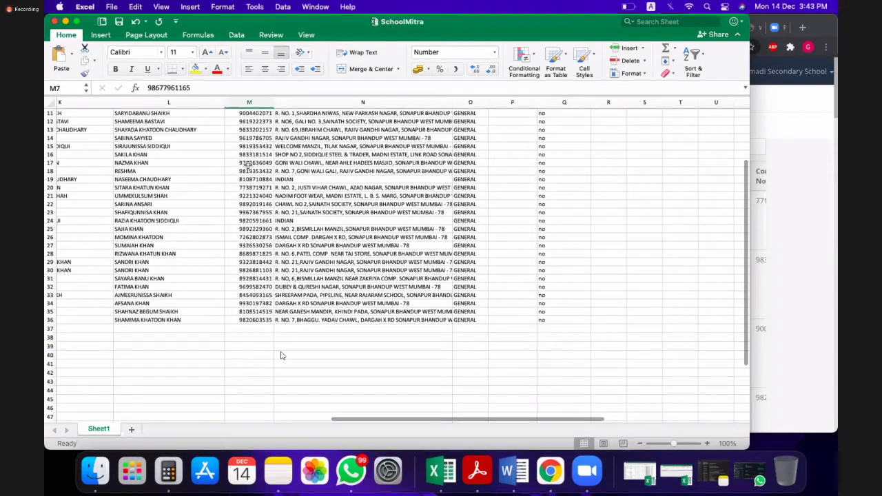
pyautogui.scroll(5, 281, 355)
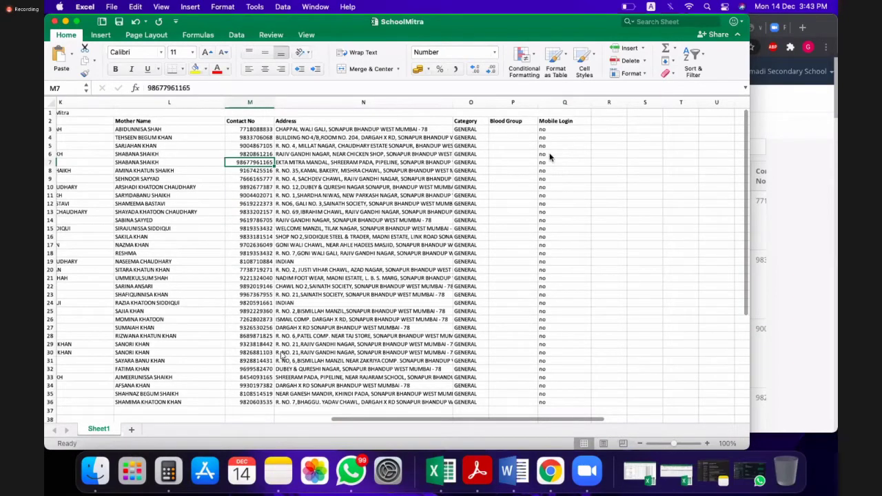
pyautogui.press('super+Tab')
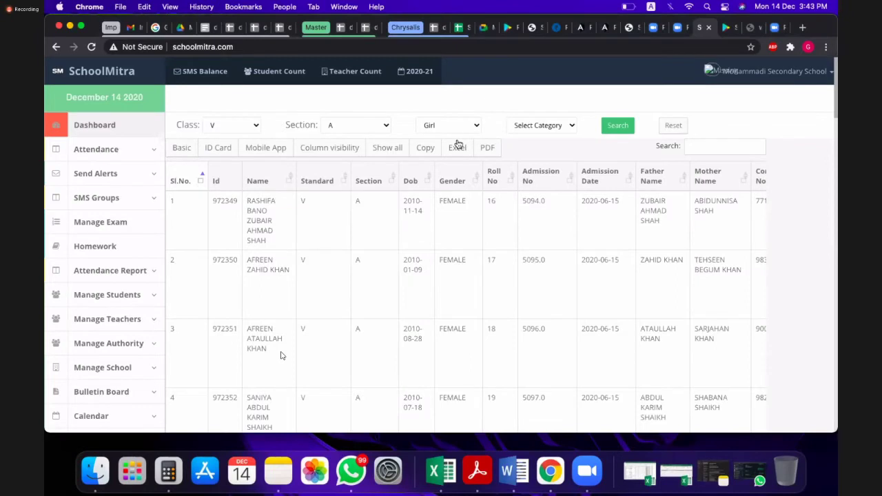
# - Check the Select Category options without choosing one, then expand Manage Students and Manage School
pyautogui.click(526, 124)
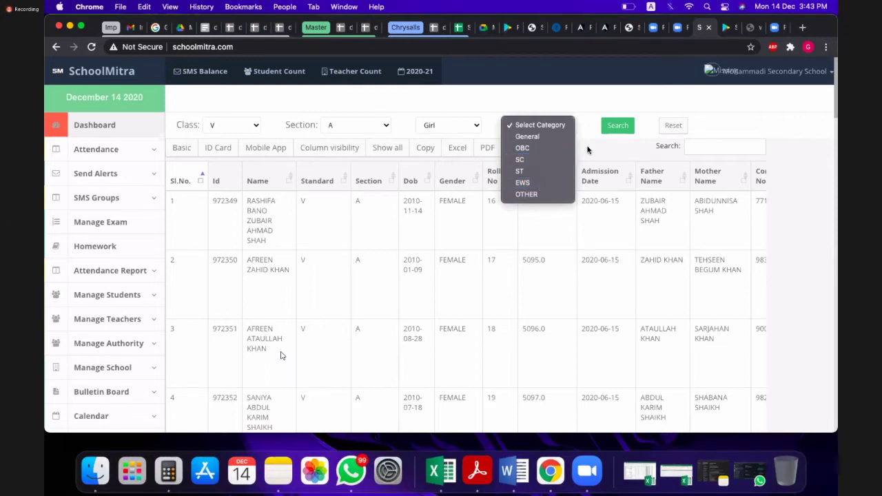
pyautogui.click(588, 150)
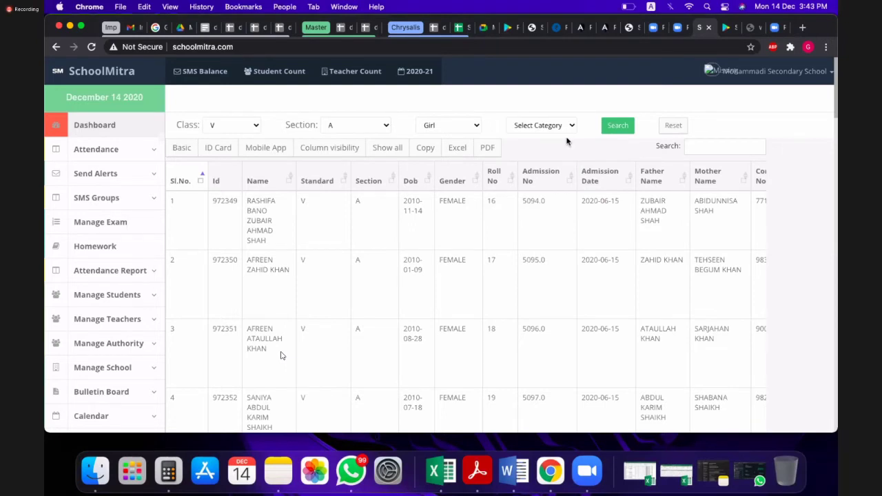
pyautogui.click(120, 295)
pyautogui.click(108, 365)
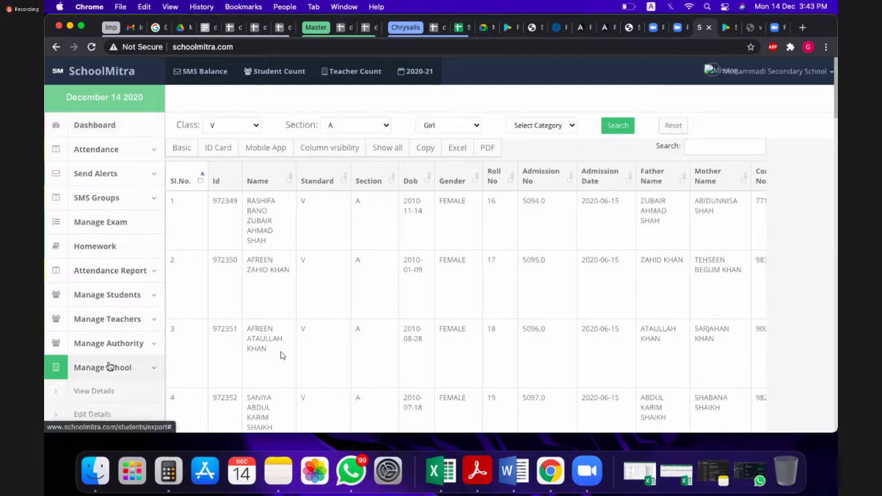
pyautogui.scroll(-3, 108, 365)
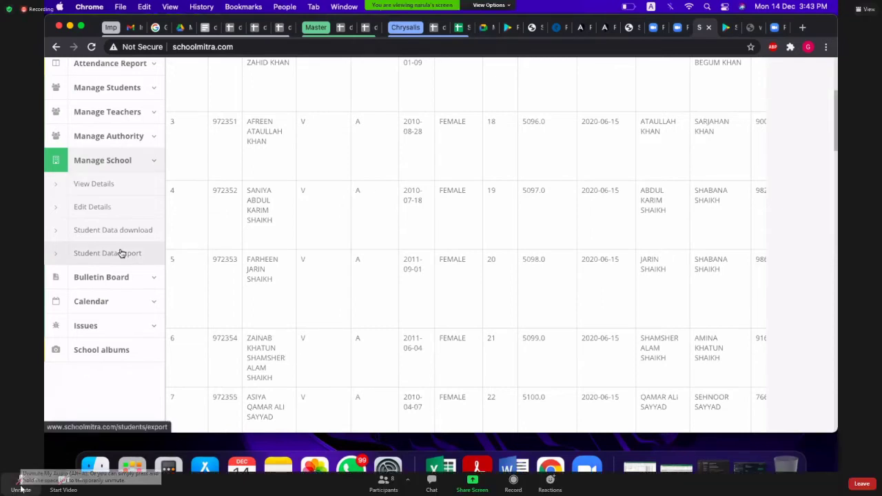
# - Mute the video-call microphone and show the Downloads folder in Finder
pyautogui.click(21, 488)
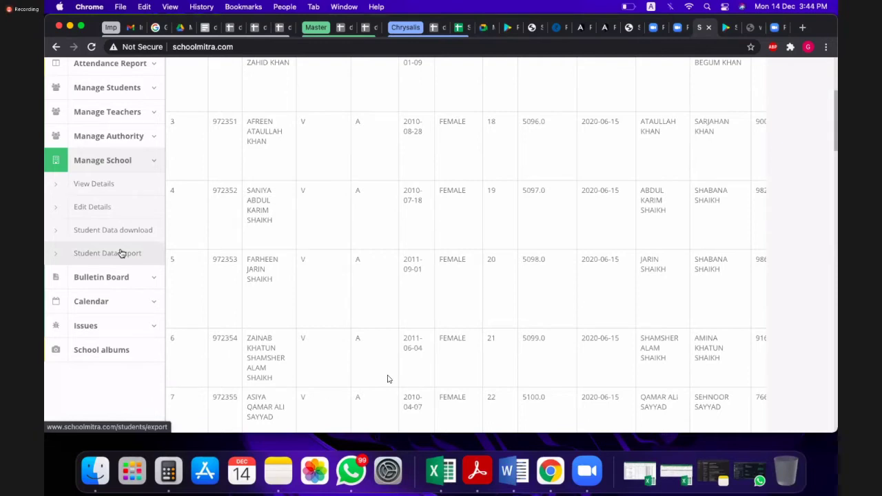
pyautogui.click(19, 483)
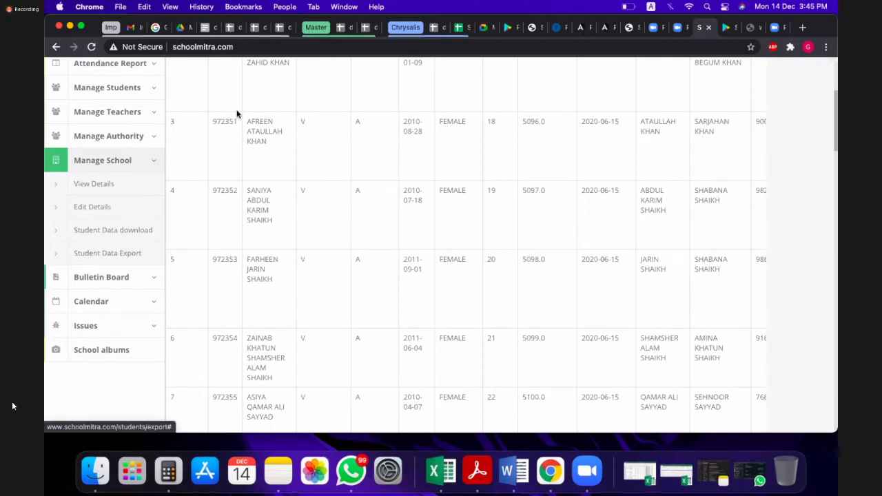
pyautogui.click(148, 170)
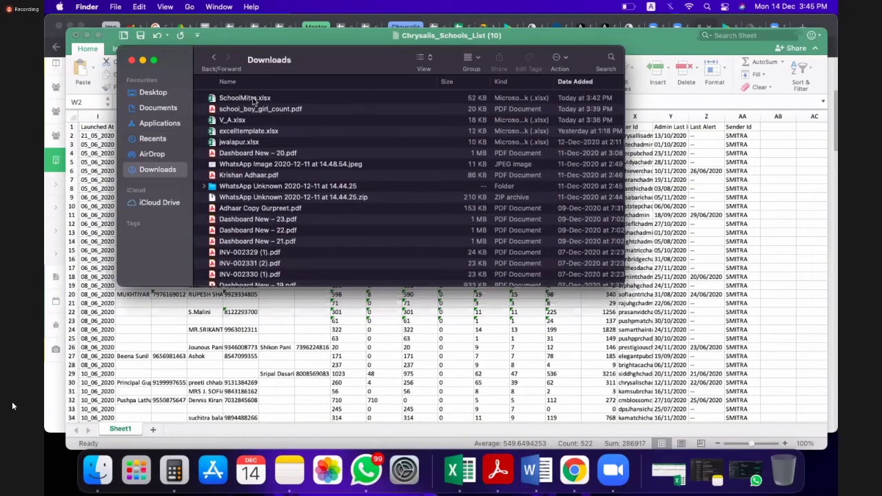
# - Open SchoolMitra.xlsx from the Downloads folder in Excel
pyautogui.doubleClick(253, 100)
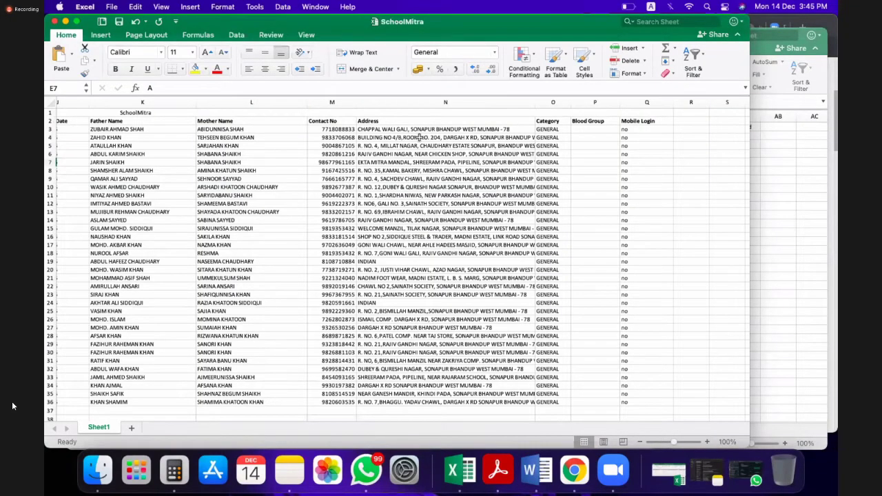
# - Select columns L–N, then narrow the selection to the Address column N
pyautogui.moveTo(409, 102); pyautogui.dragTo(201, 102)
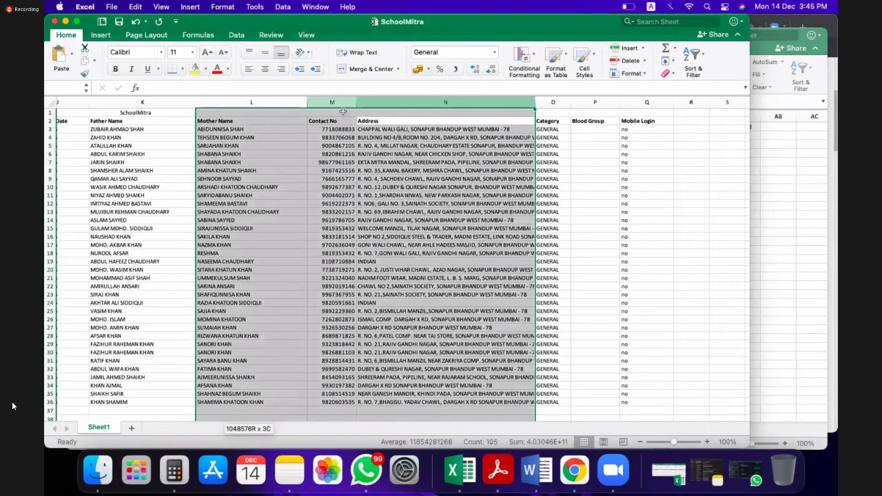
pyautogui.click(386, 109)
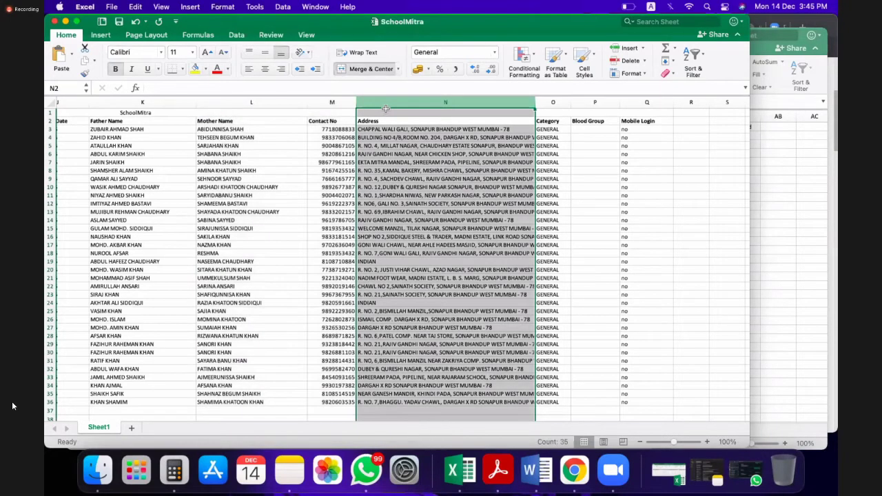
pyautogui.hotkey('shift', 'Left')
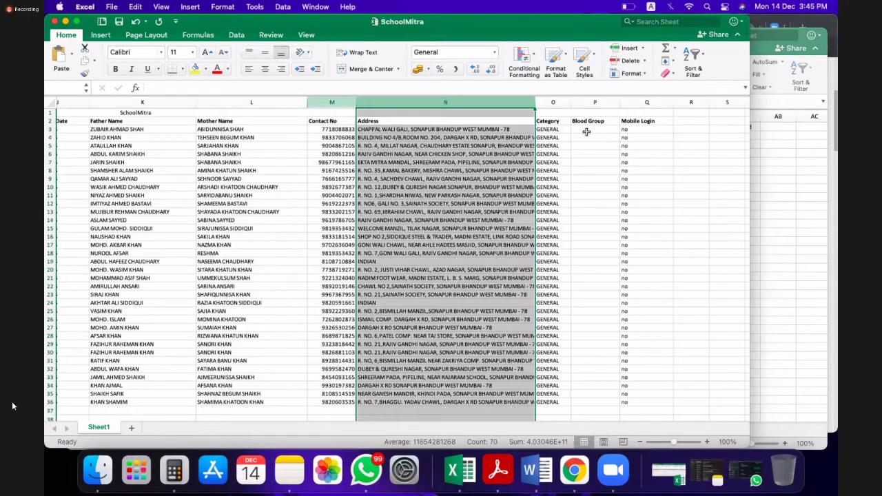
pyautogui.hotkey('shift', 'Right')
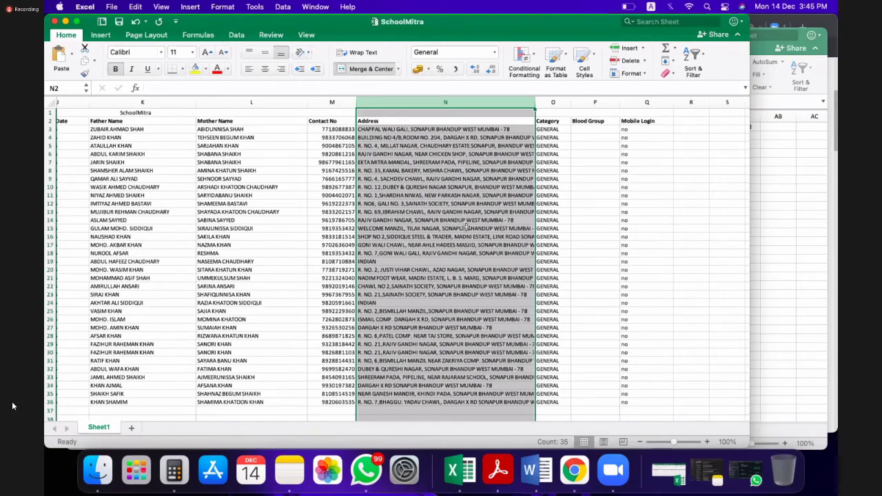
# - Unmute and re-mute the video-call microphone, then clear the column selection
pyautogui.moveTo(26, 392)
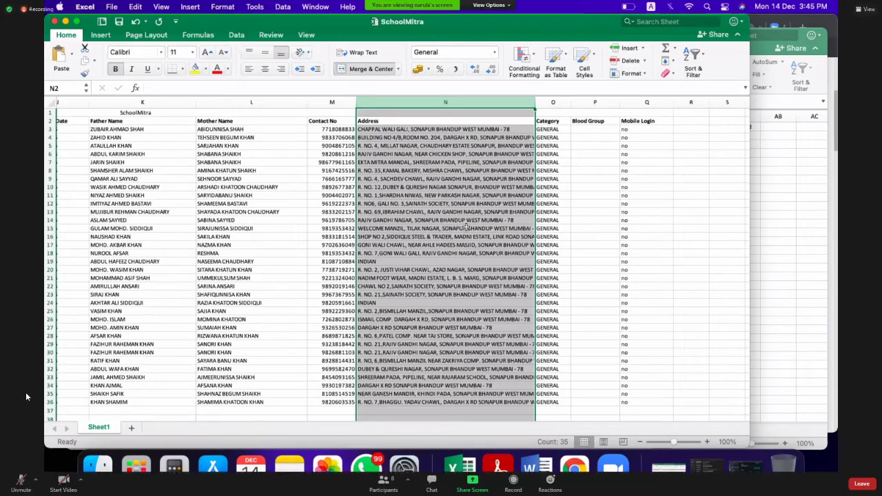
pyautogui.click(22, 480)
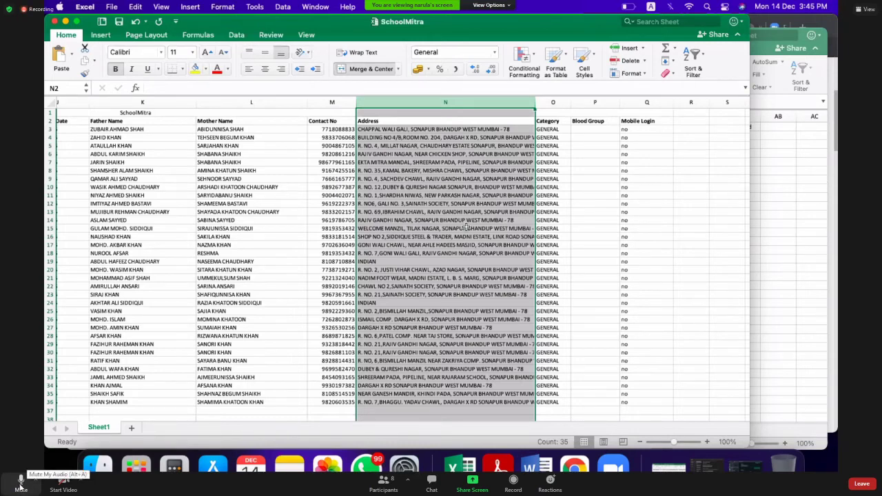
pyautogui.click(19, 486)
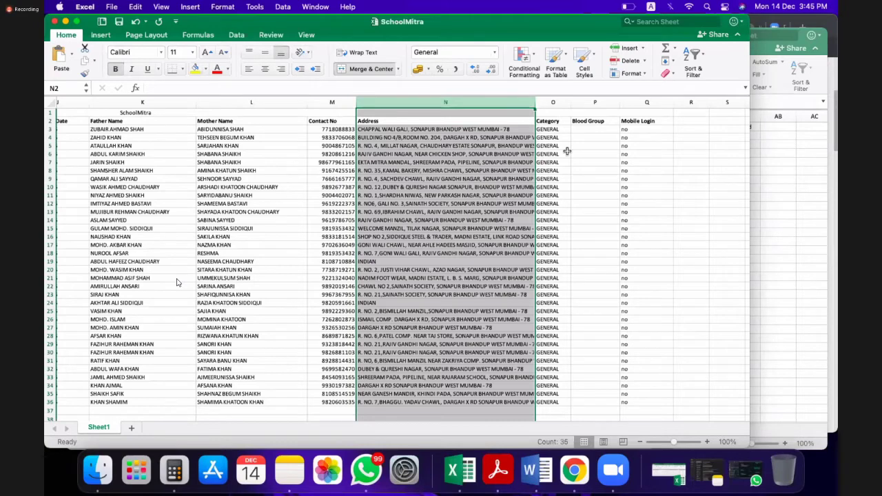
pyautogui.click(567, 150)
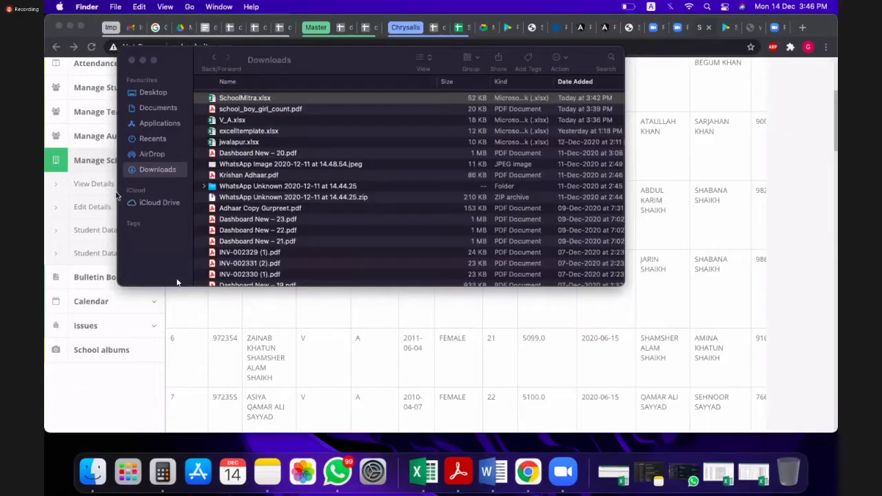
# - Expand Manage Students and load the List all Students page
pyautogui.scroll(2, 145, 165)
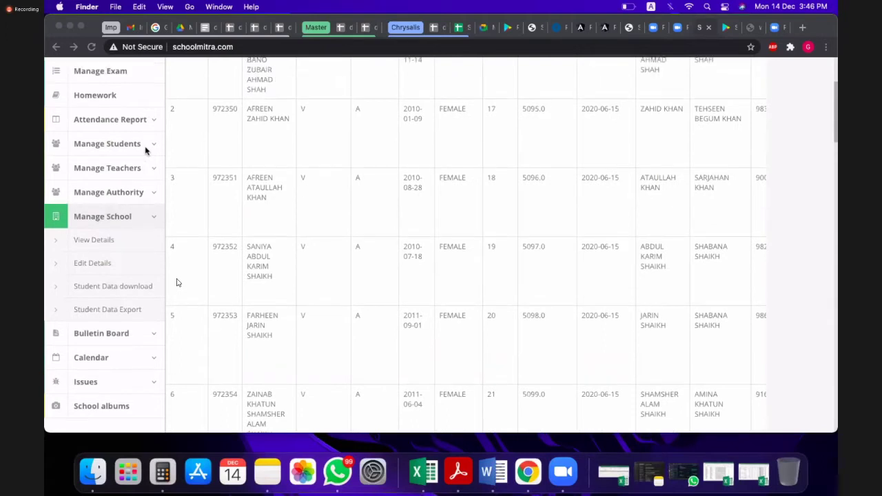
pyautogui.click(150, 146)
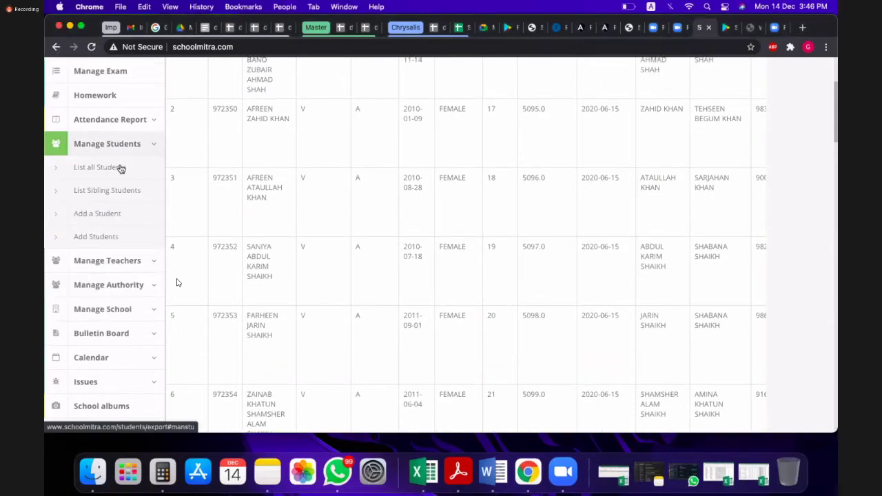
pyautogui.click(121, 168)
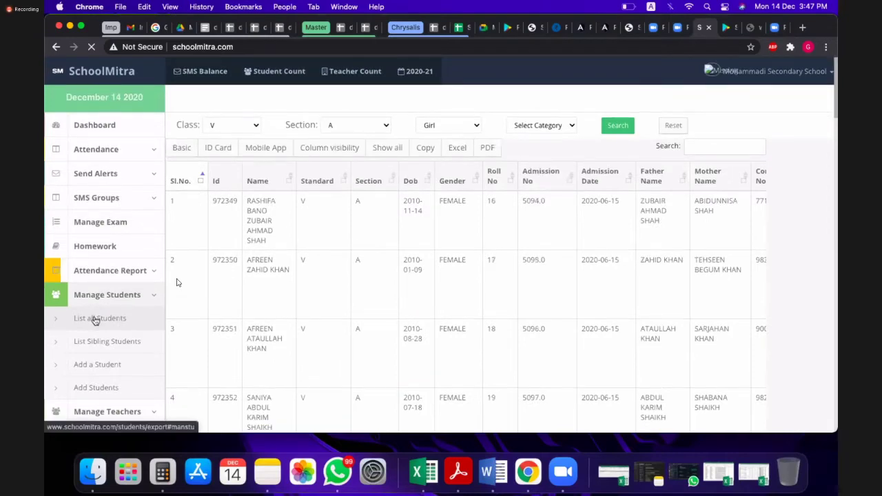
pyautogui.click(96, 321)
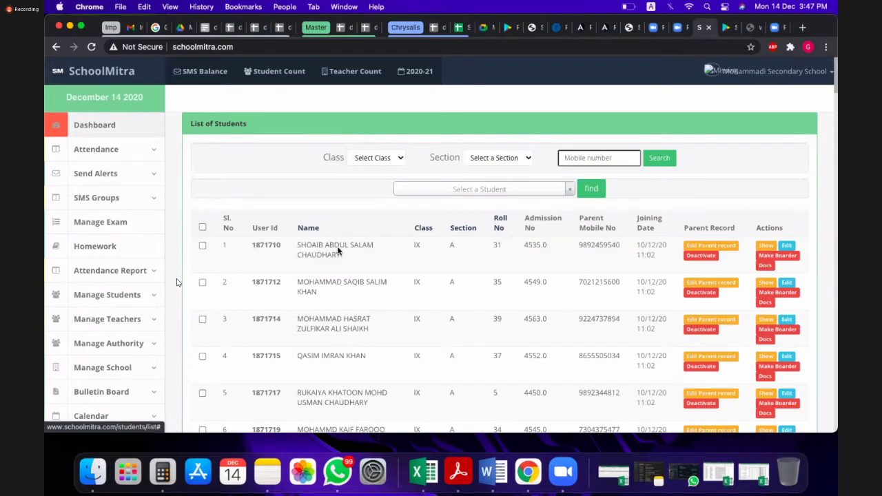
# - Edit the first student's record and enter O+ as blood group under Health Details
pyautogui.click(785, 247)
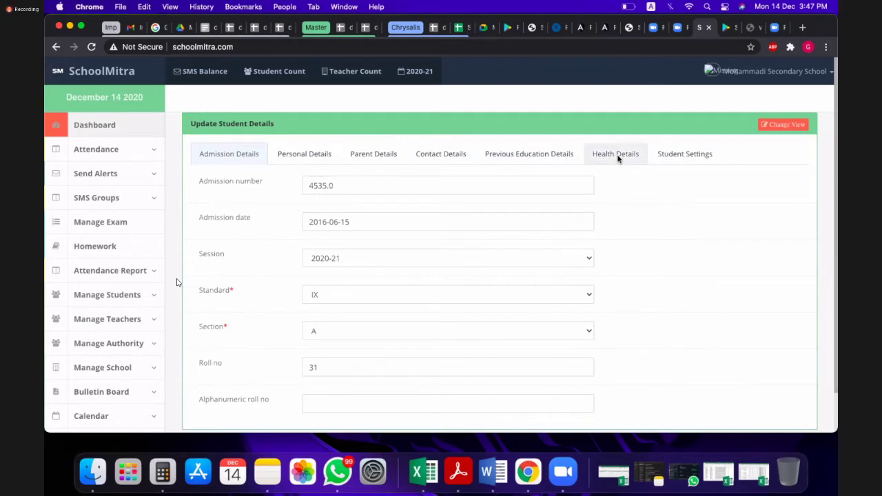
pyautogui.click(616, 156)
pyautogui.click(414, 186)
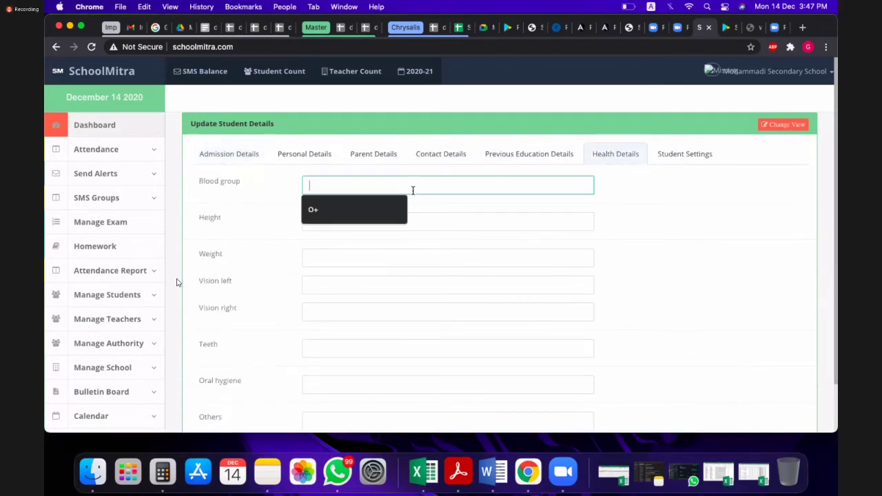
pyautogui.press('Return')
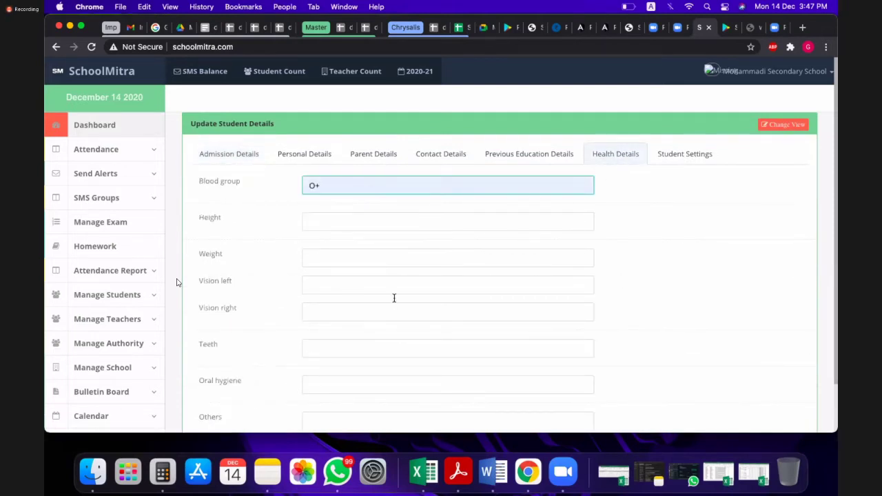
pyautogui.scroll(-2, 477, 424)
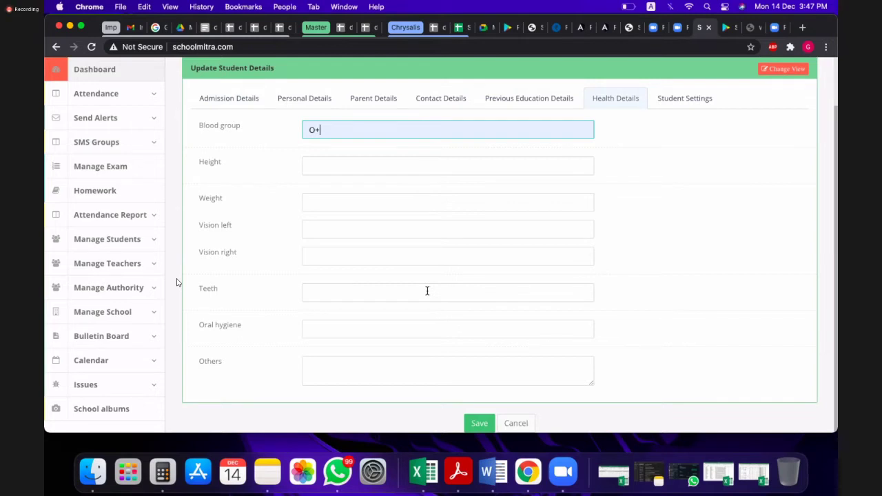
pyautogui.scroll(2, 310, 218)
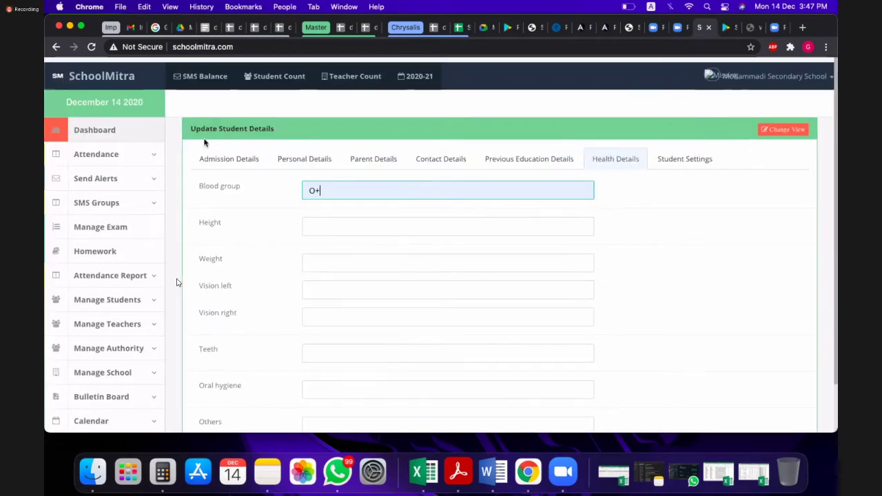
# - Return SchoolMitra to its dashboard, then open V_A.xlsx from Finder's Downloads
pyautogui.click(154, 123)
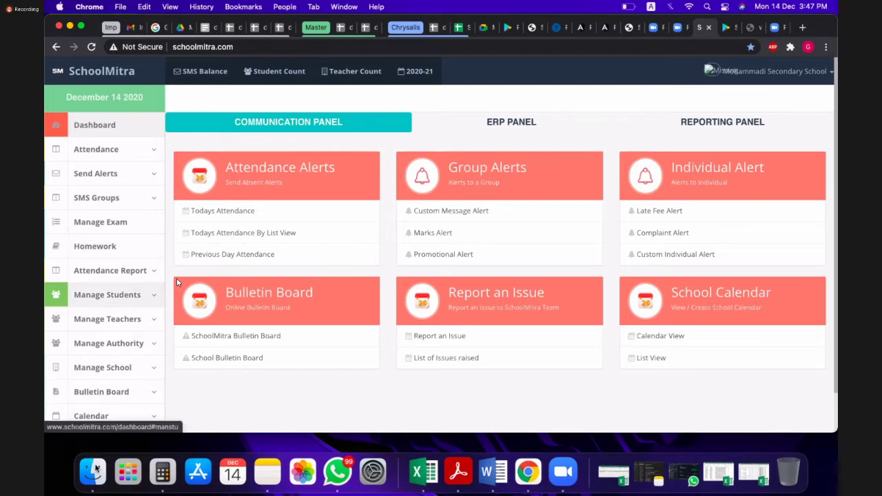
pyautogui.click(95, 469)
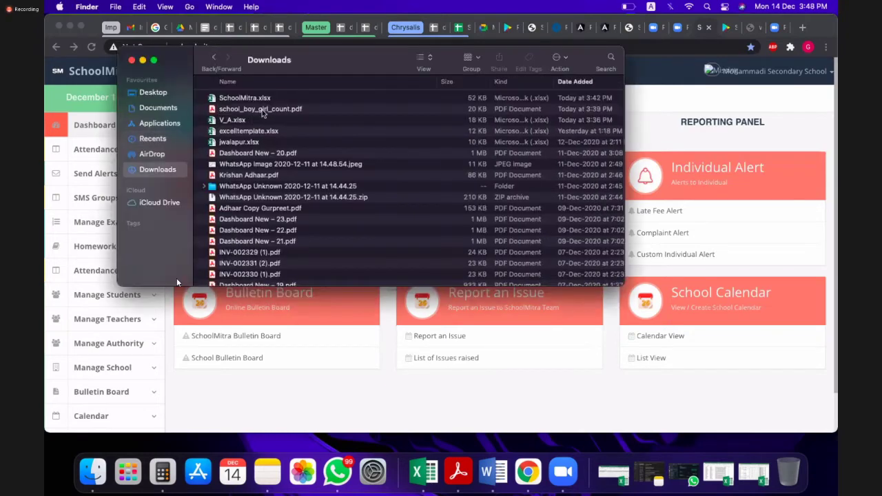
pyautogui.doubleClick(250, 121)
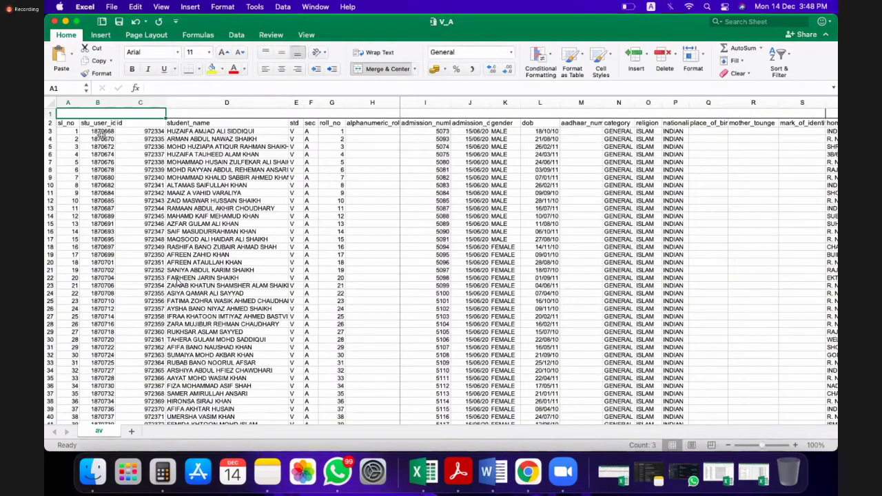
# - Delete columns E through P (std to nationality) from the V_A sheet
pyautogui.click(102, 131)
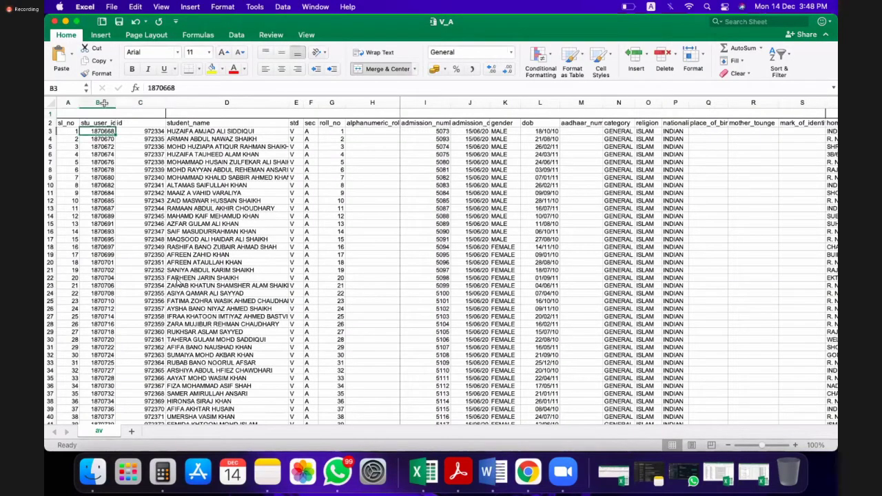
pyautogui.click(103, 103)
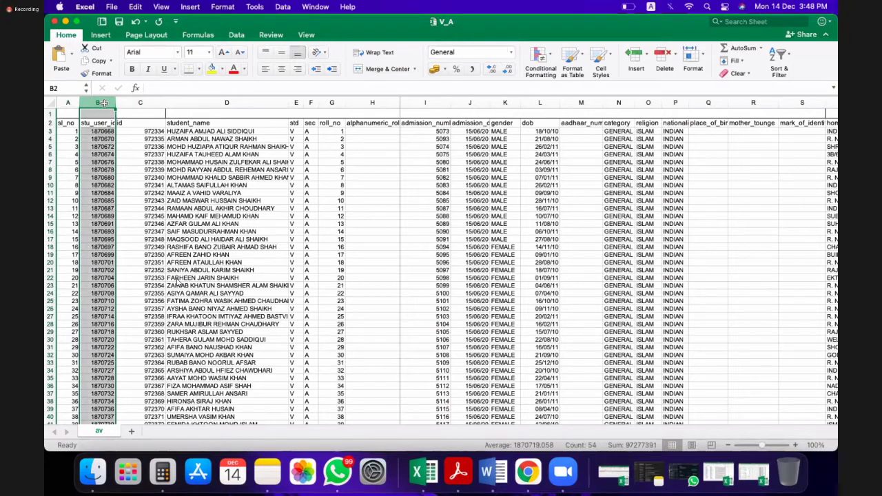
pyautogui.click(138, 139)
pyautogui.moveTo(102, 102); pyautogui.dragTo(150, 102)
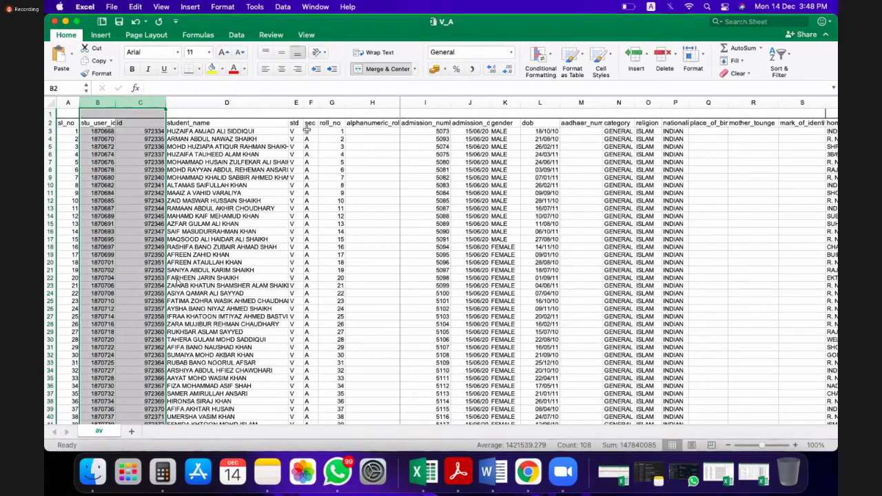
pyautogui.moveTo(300, 107); pyautogui.dragTo(683, 104)
pyautogui.rightClick(682, 105)
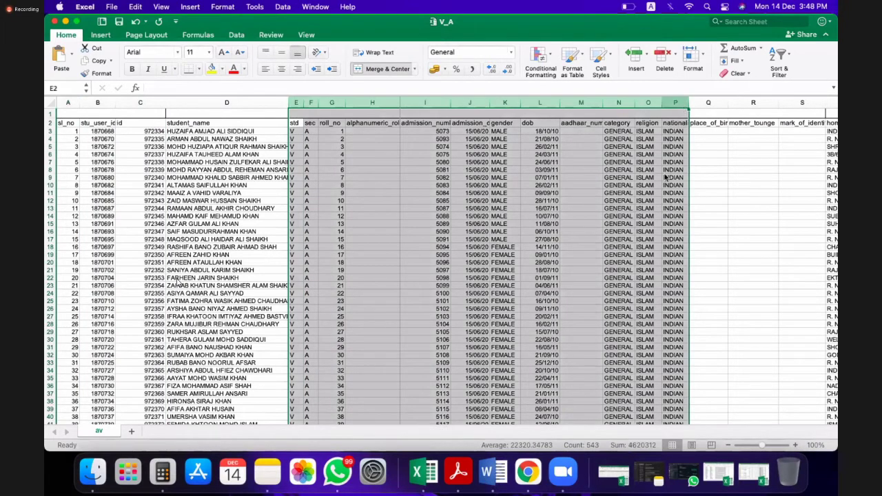
pyautogui.click(700, 177)
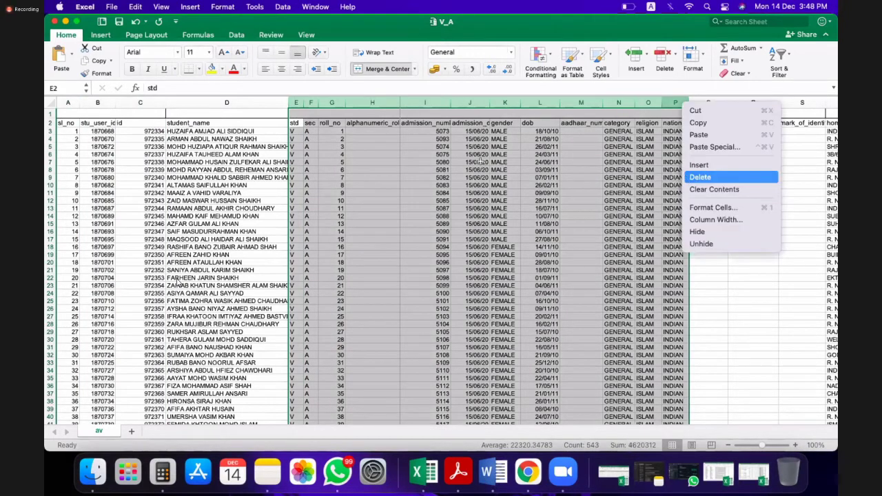
# - Hide the Excel window and close Chrome's Downloads dialog
pyautogui.moveTo(311, 131); pyautogui.dragTo(317, 254)
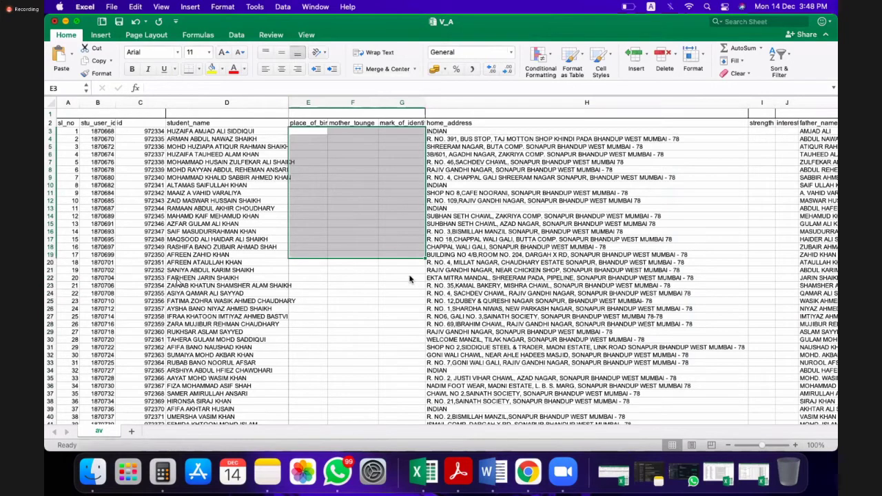
pyautogui.press('cmd+w')
pyautogui.click(135, 61)
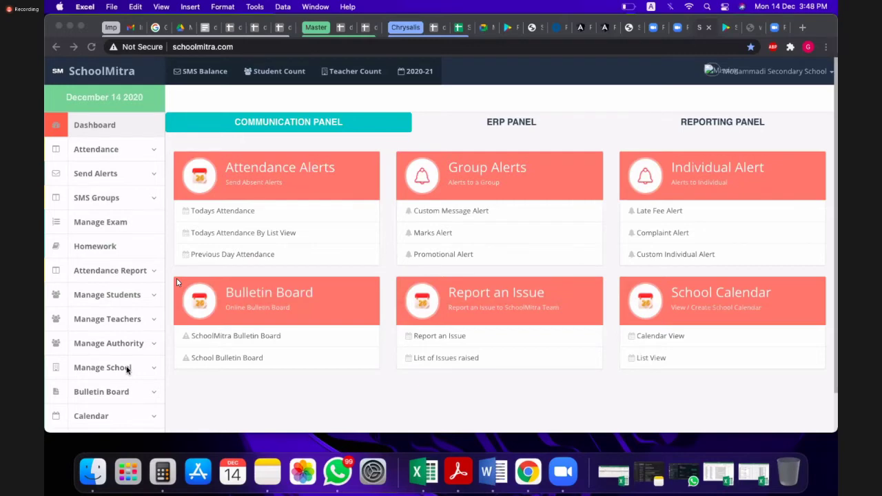
# - Bring up Mohammadi Secondary School's Edit School Details form, showing Maharashtra State Board
pyautogui.click(127, 371)
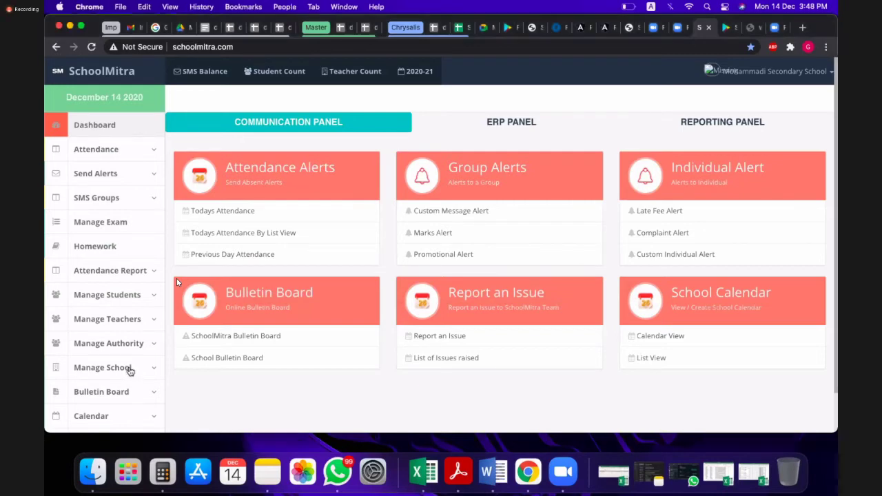
pyautogui.scroll(-3, 128, 325)
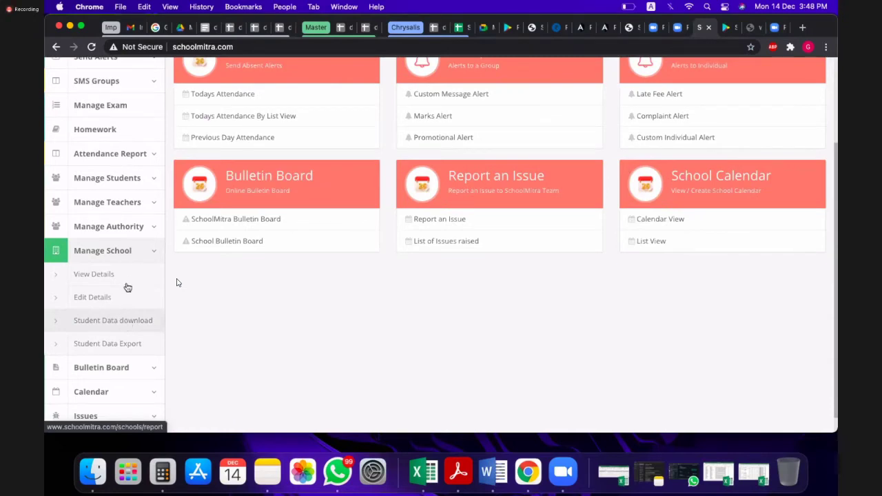
pyautogui.click(121, 297)
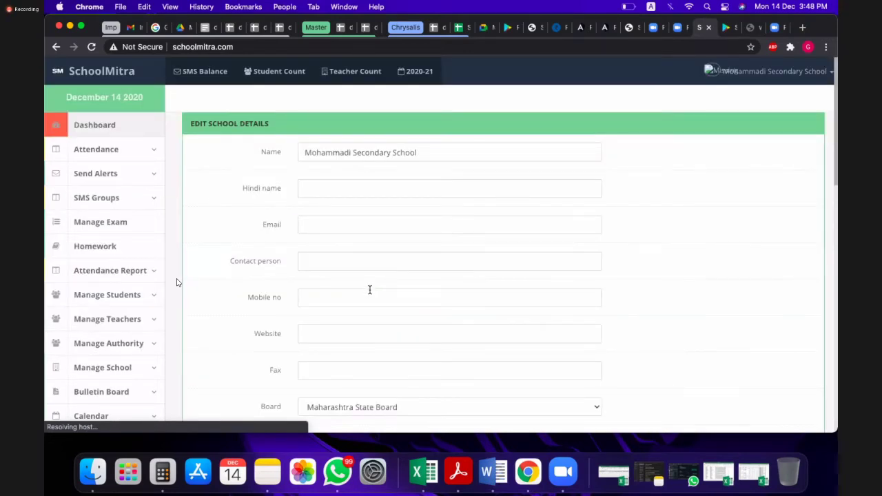
pyautogui.scroll(-8, 370, 290)
pyautogui.scroll(8, 371, 290)
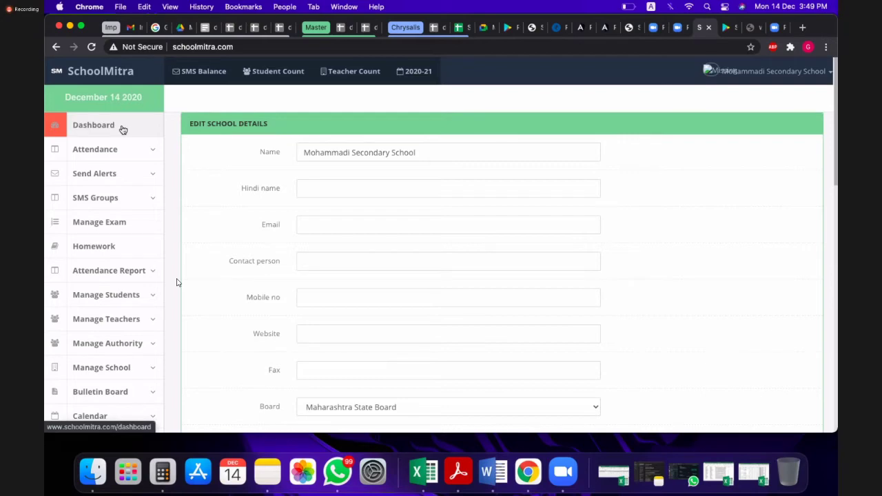
# - Go back to the dashboard and expand the Manage Authority options in the sidebar
pyautogui.click(122, 129)
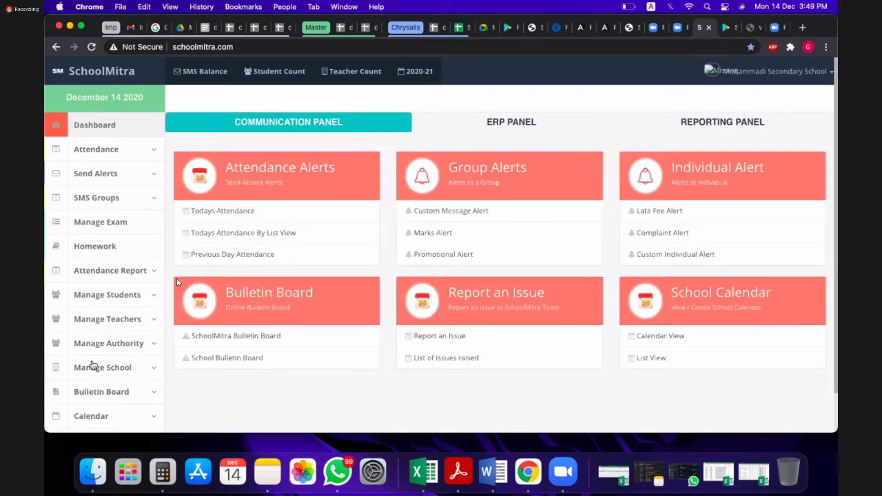
pyautogui.click(109, 343)
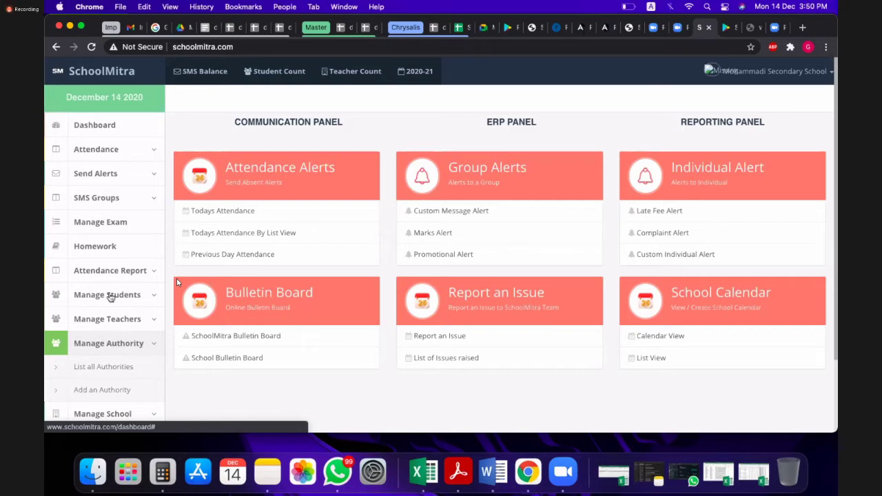
pyautogui.scroll(-3, 116, 255)
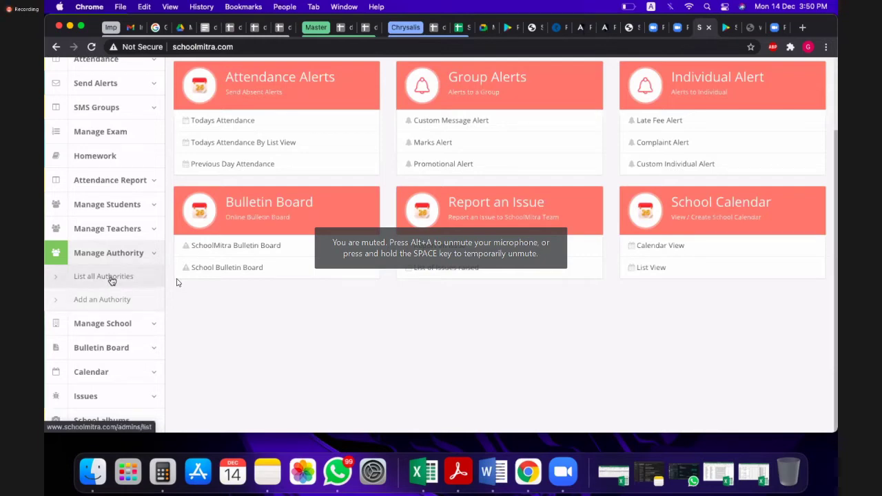
# - View the school's list of all authorities, then start a new authority entry
pyautogui.click(111, 278)
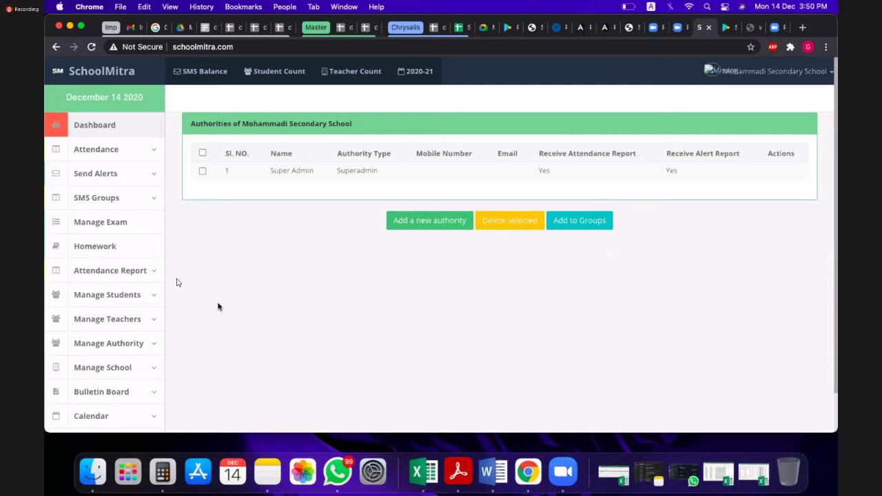
pyautogui.click(424, 223)
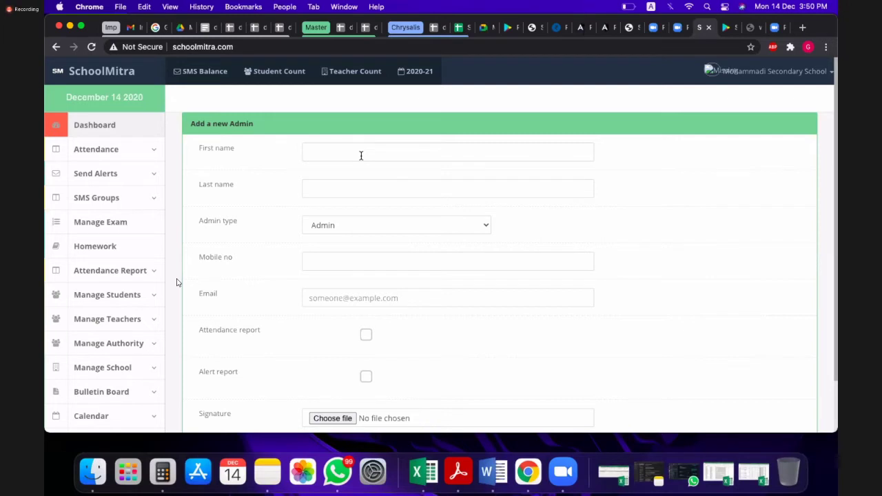
# - Enter the new admin's first name and pick Vice Principal as the admin type
pyautogui.click(360, 156)
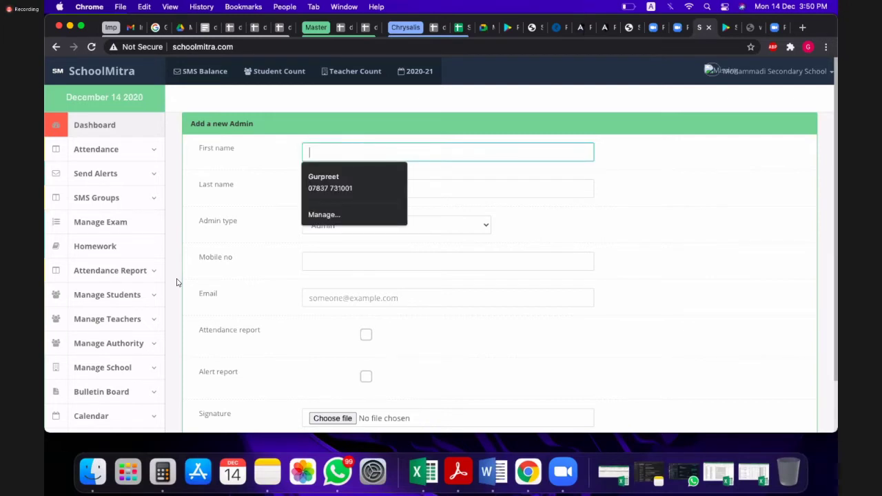
pyautogui.write('Mr.')
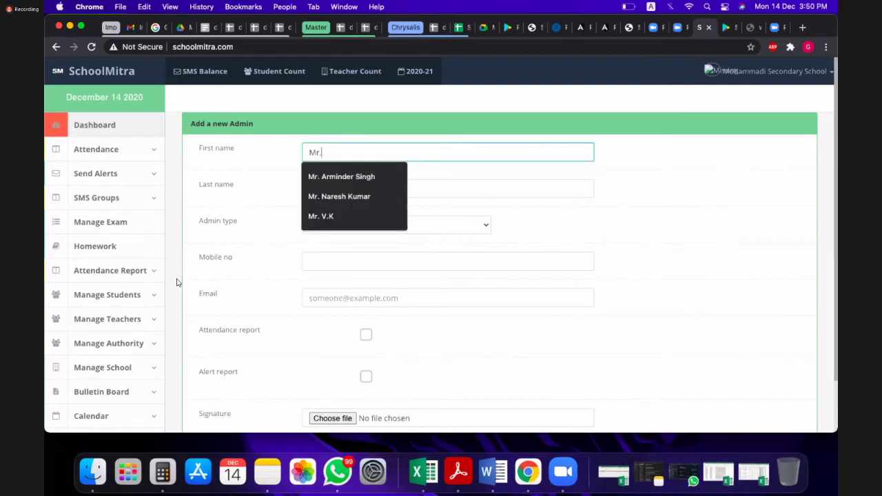
pyautogui.write(' Askjaskajs')
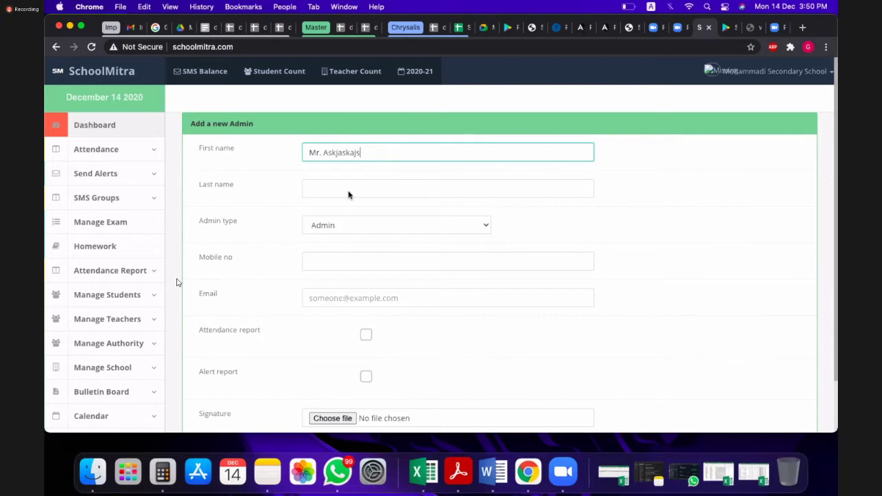
pyautogui.click(348, 195)
pyautogui.click(450, 225)
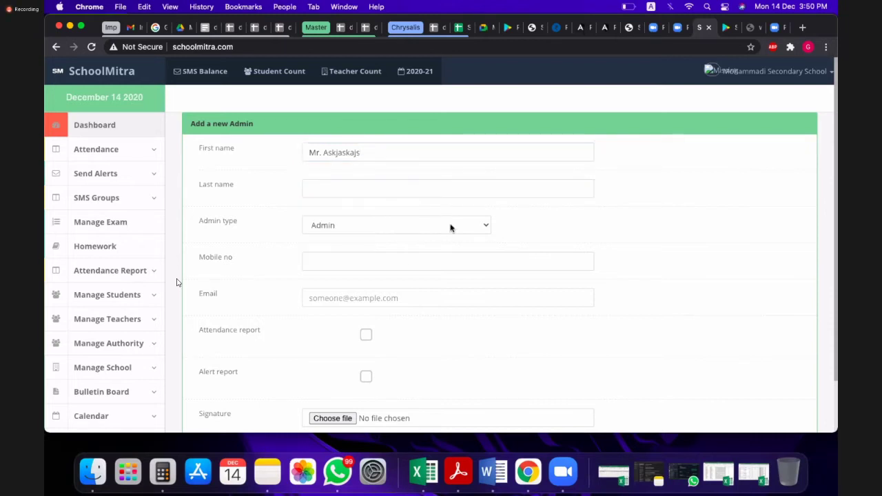
pyautogui.click(450, 227)
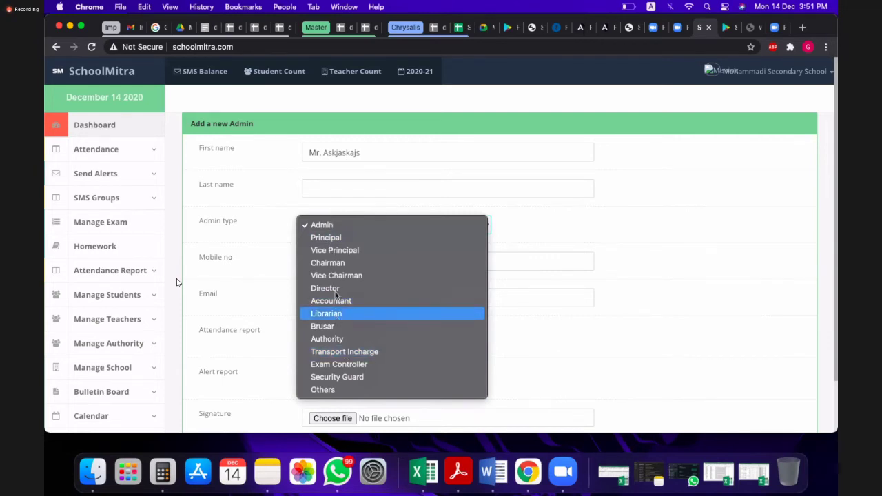
pyautogui.click(340, 252)
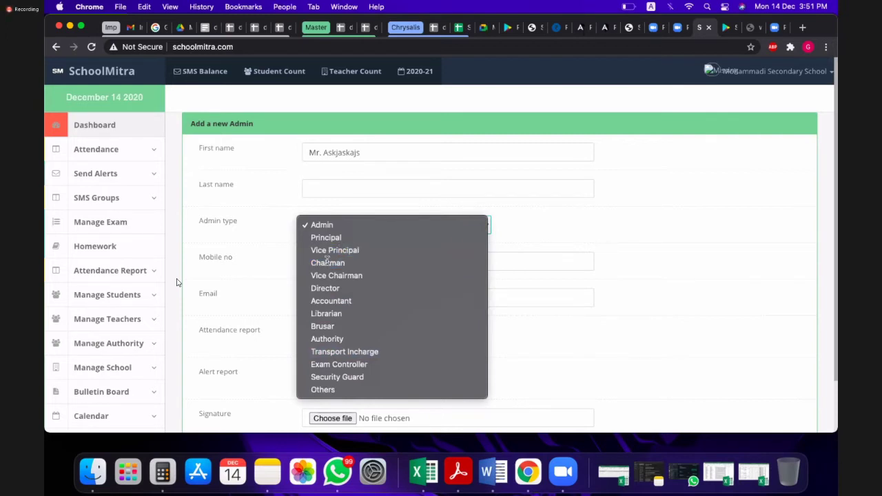
pyautogui.click(327, 260)
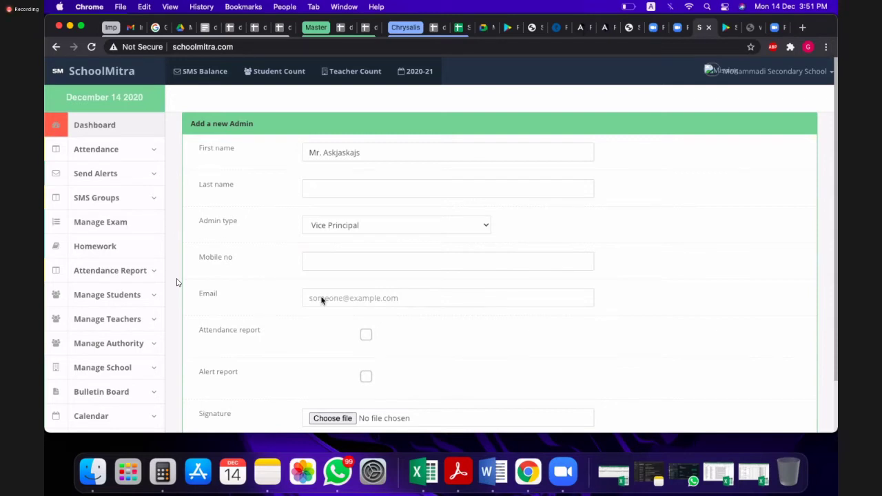
# - Change the admin type to Principal, enable attendance and alert reports, and save
pyautogui.scroll(-1, 321, 300)
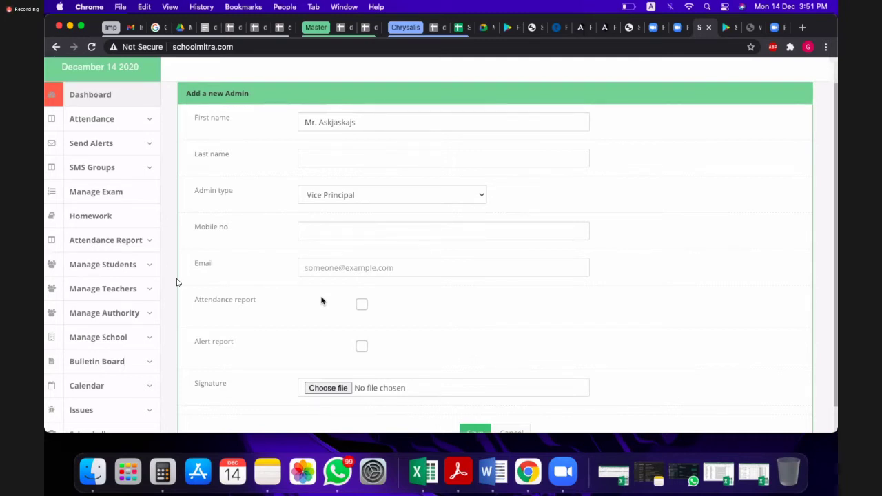
pyautogui.scroll(-1, 322, 302)
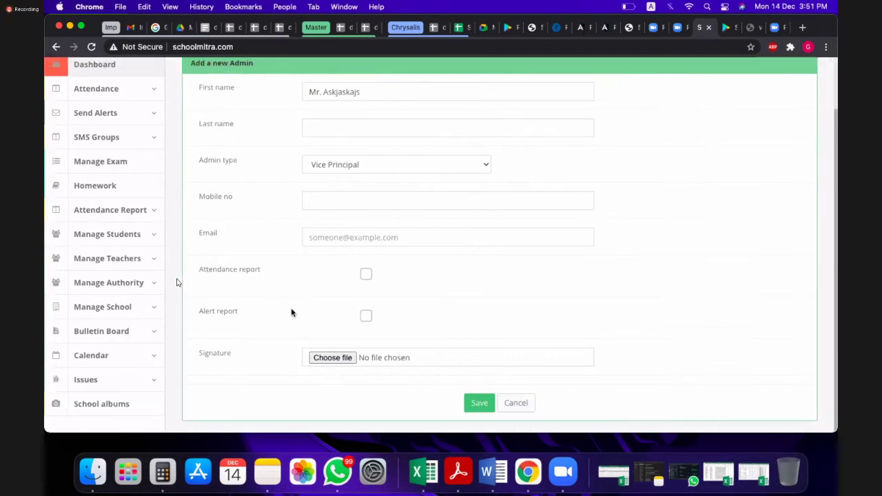
pyautogui.click(367, 318)
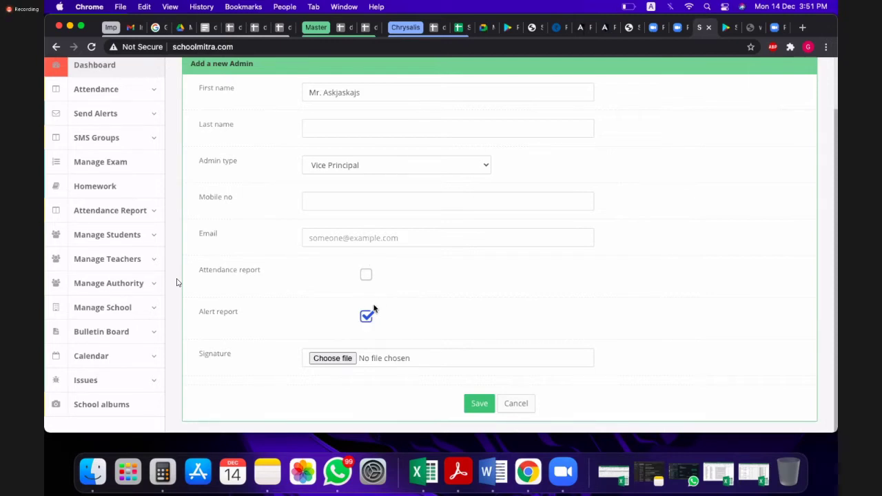
pyautogui.click(352, 154)
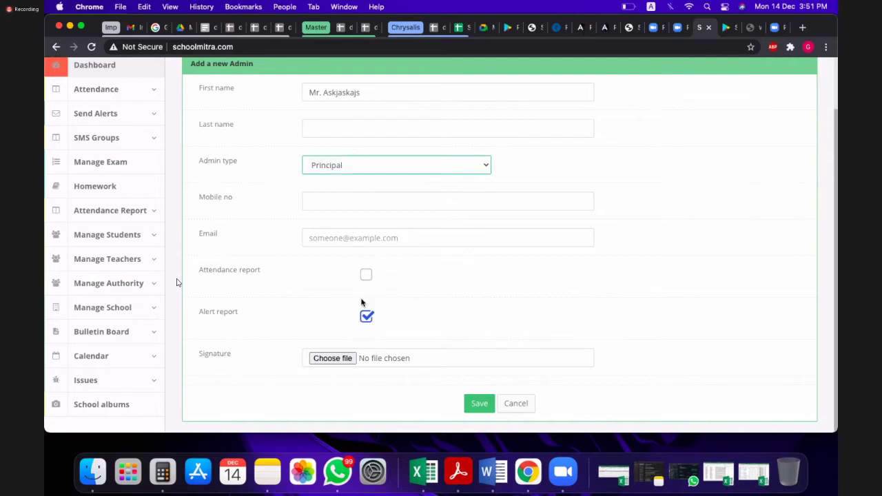
pyautogui.click(368, 275)
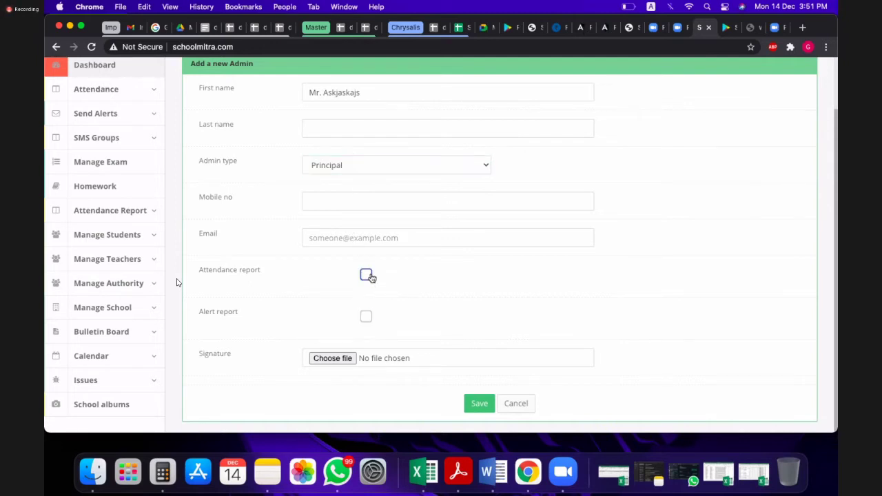
pyautogui.click(366, 317)
pyautogui.click(484, 412)
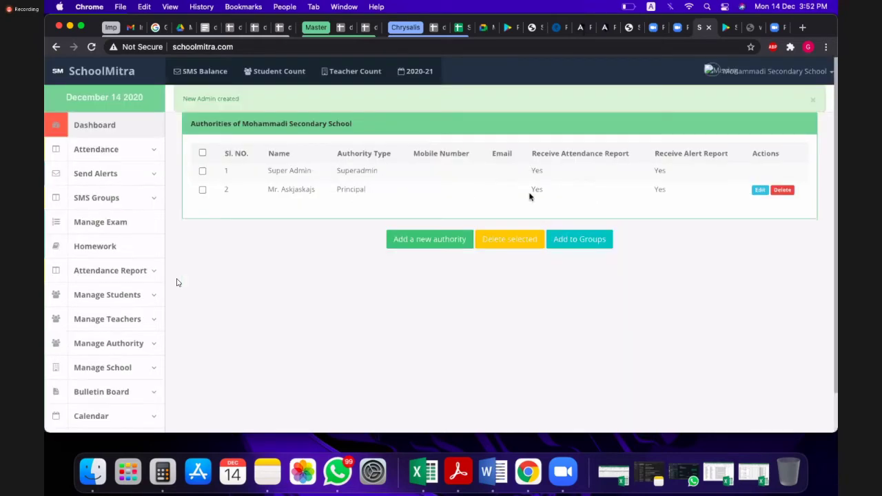
# - Open the new Principal's record and replace its auto-generated username with a custom one
pyautogui.click(759, 191)
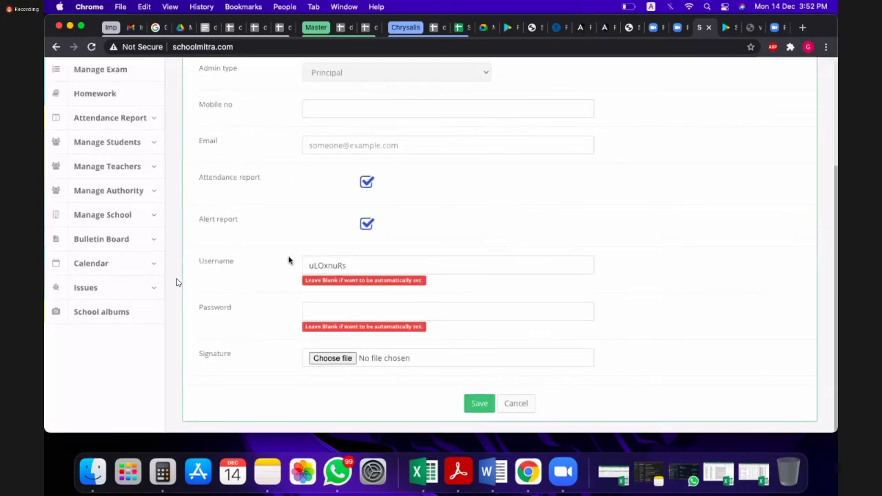
pyautogui.click(288, 261)
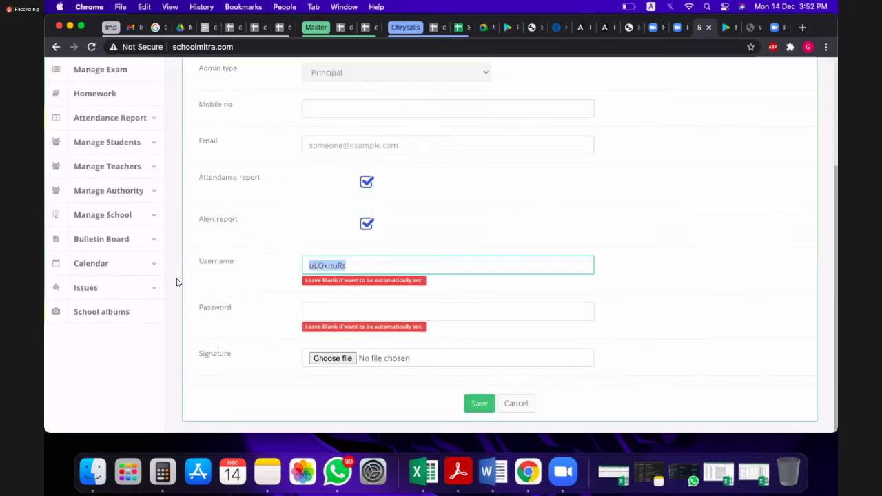
pyautogui.write('moha')
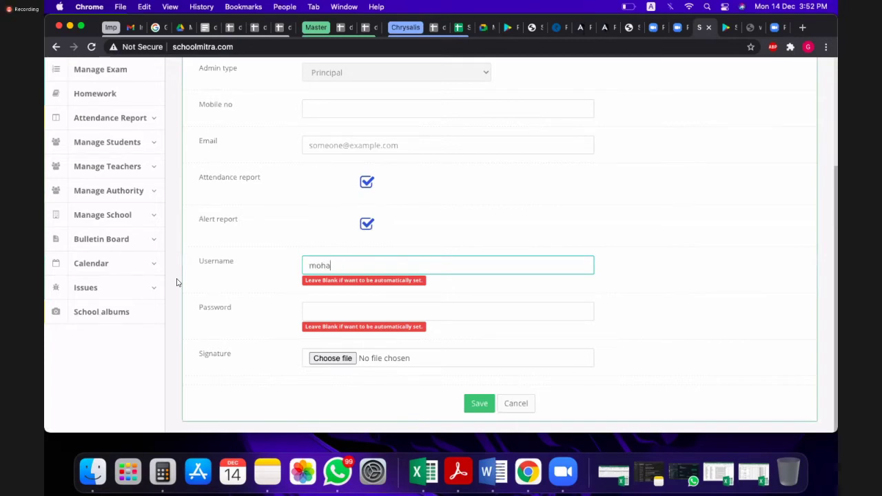
pyautogui.write('mmadi_prin_sr')
pyautogui.doubleClick(313, 260)
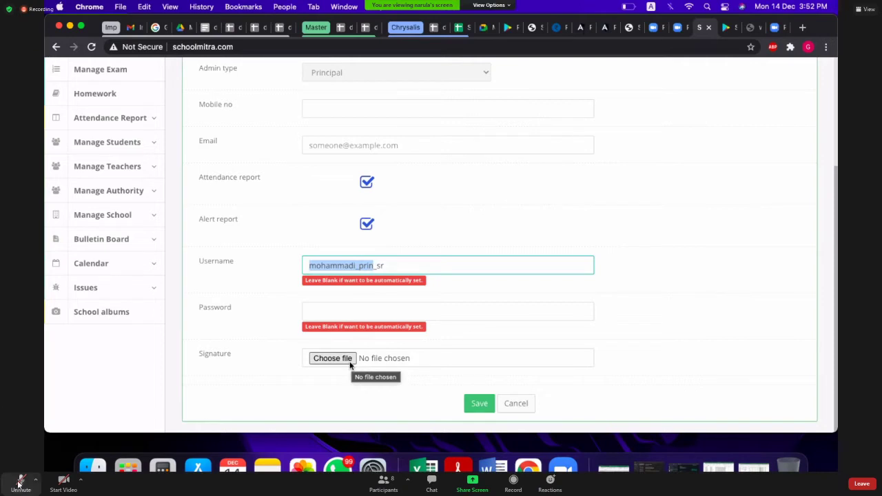
# - Toggle the meeting microphone on and off twice
pyautogui.click(20, 485)
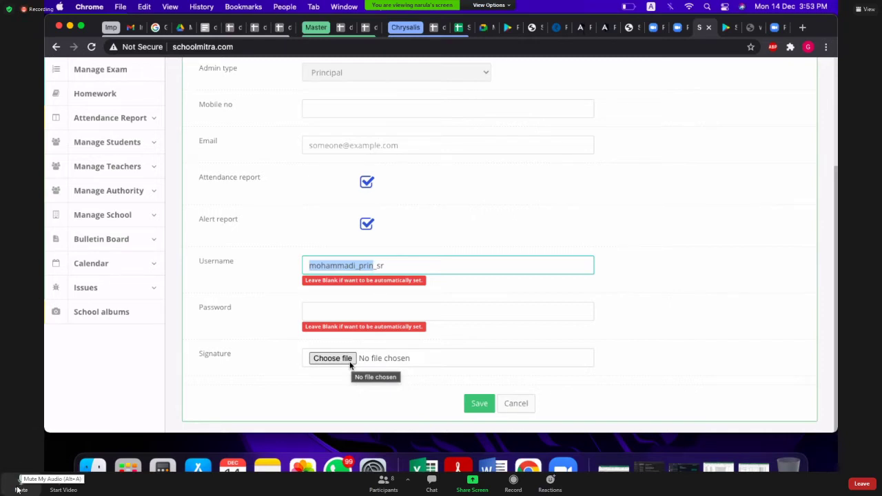
pyautogui.click(19, 485)
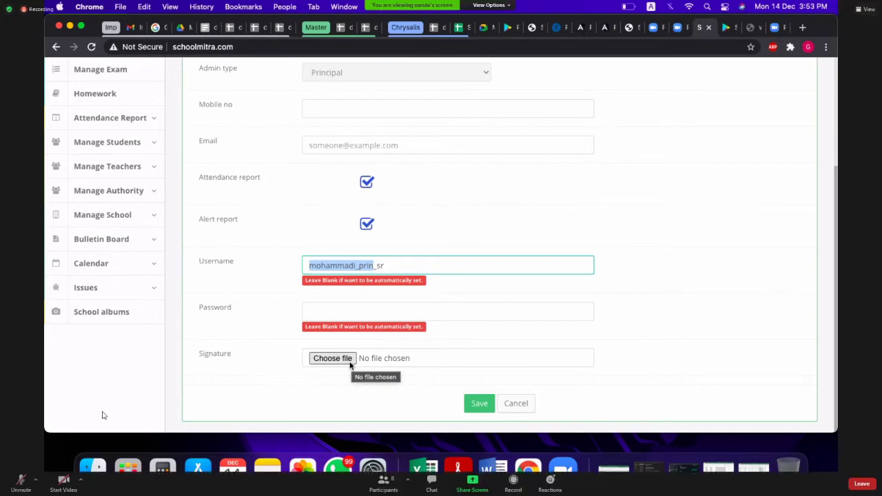
pyautogui.click(20, 488)
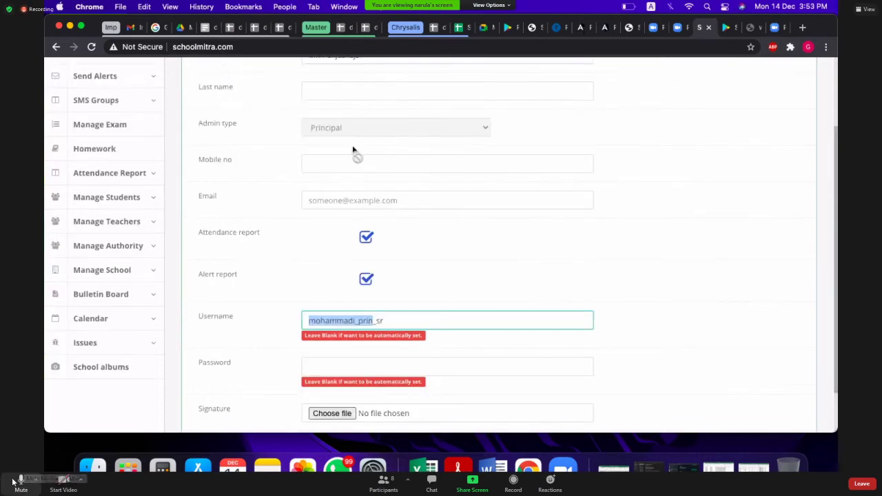
pyautogui.click(15, 483)
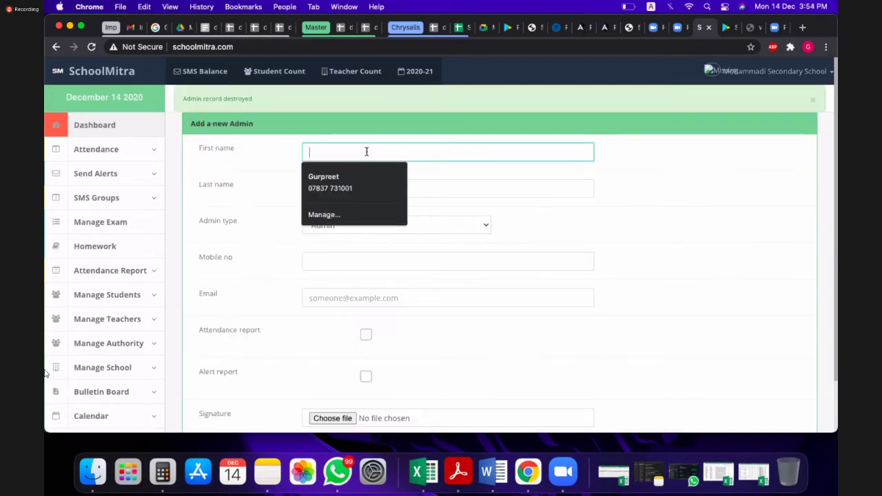
# - Save a Vice Principal authority with autofilled name and mobile, then open its edit form
pyautogui.click(336, 187)
pyautogui.click(352, 233)
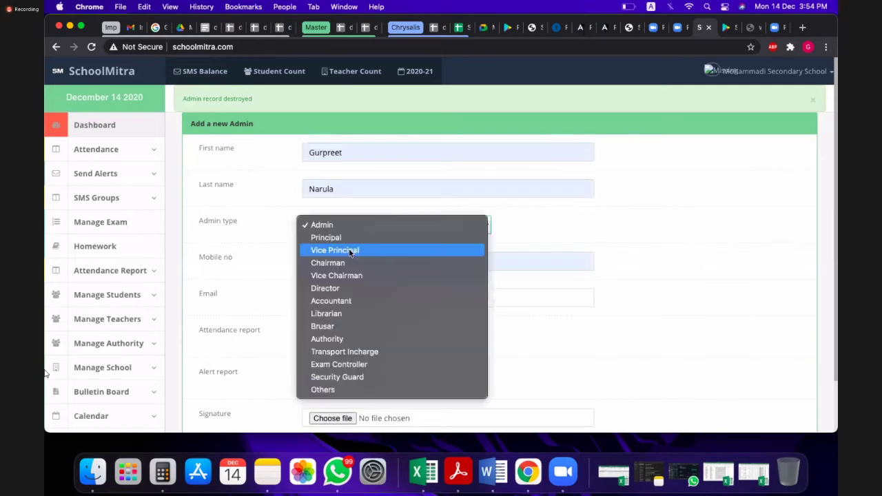
pyautogui.click(349, 251)
pyautogui.scroll(-2, 469, 402)
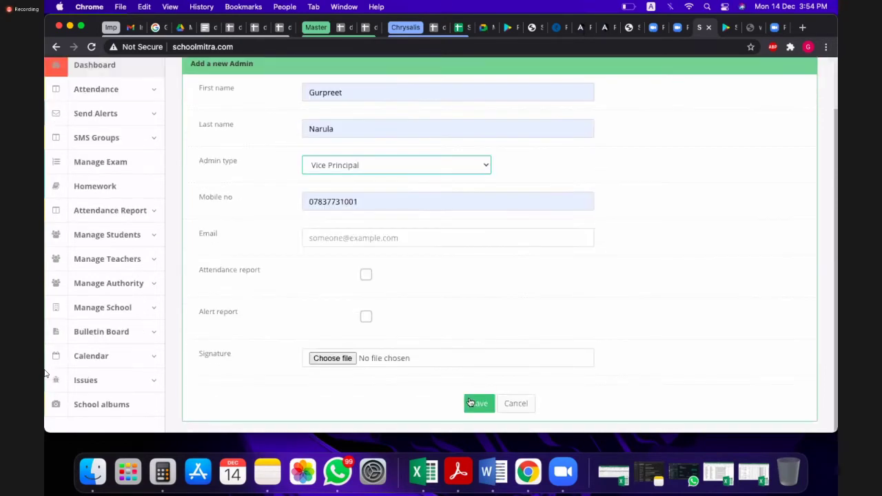
pyautogui.click(476, 404)
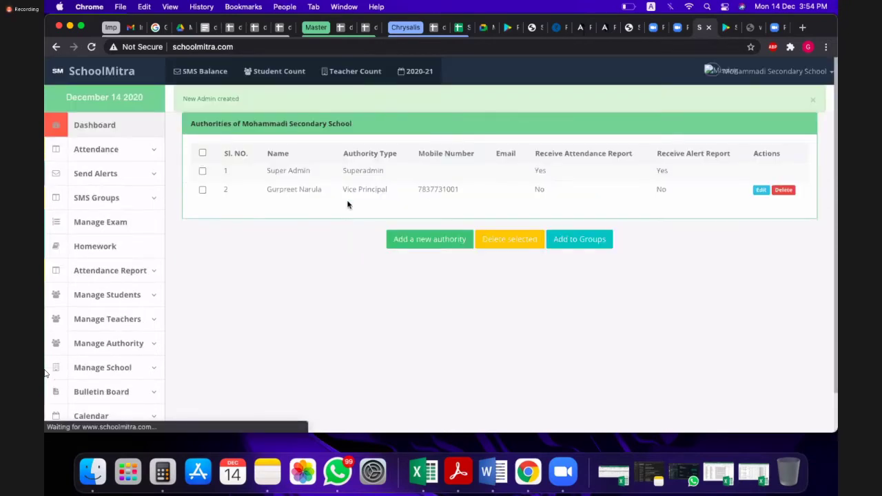
pyautogui.click(758, 190)
pyautogui.scroll(-2, 444, 312)
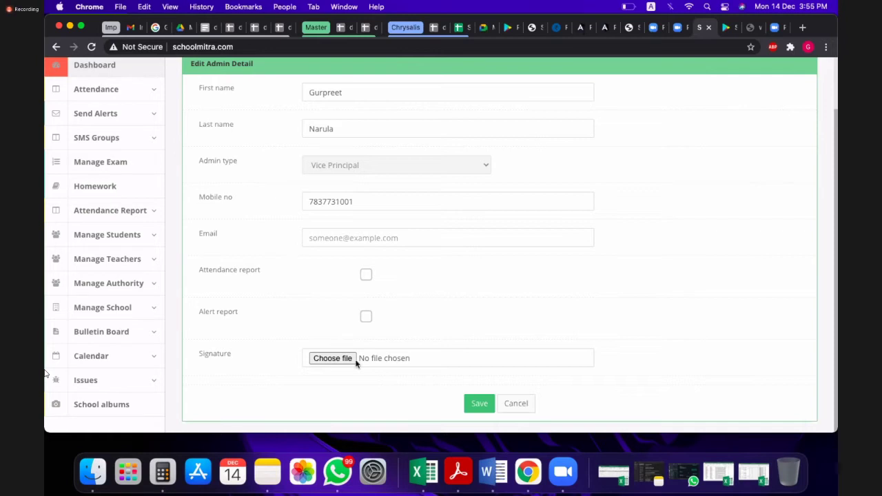
# - Cancel editing, delete the Vice Principal authority with confirmation, and unmute the meeting microphone
pyautogui.click(515, 409)
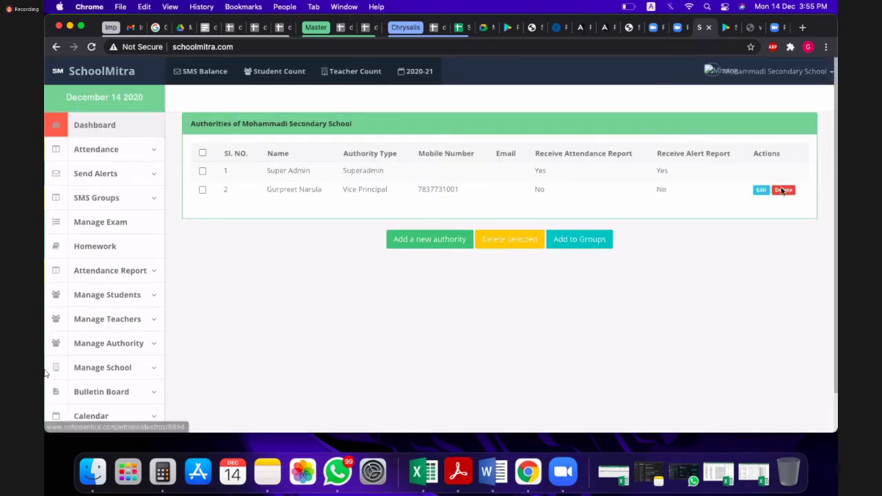
pyautogui.click(784, 191)
pyautogui.click(564, 208)
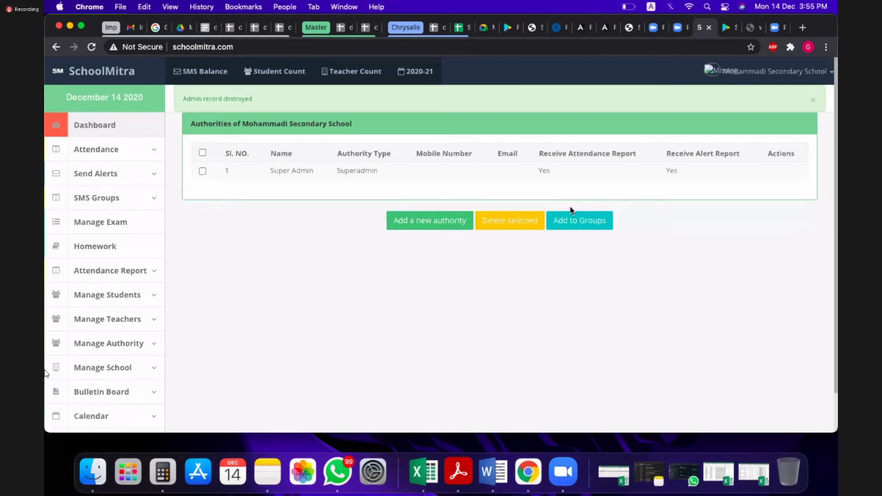
pyautogui.moveTo(47, 376)
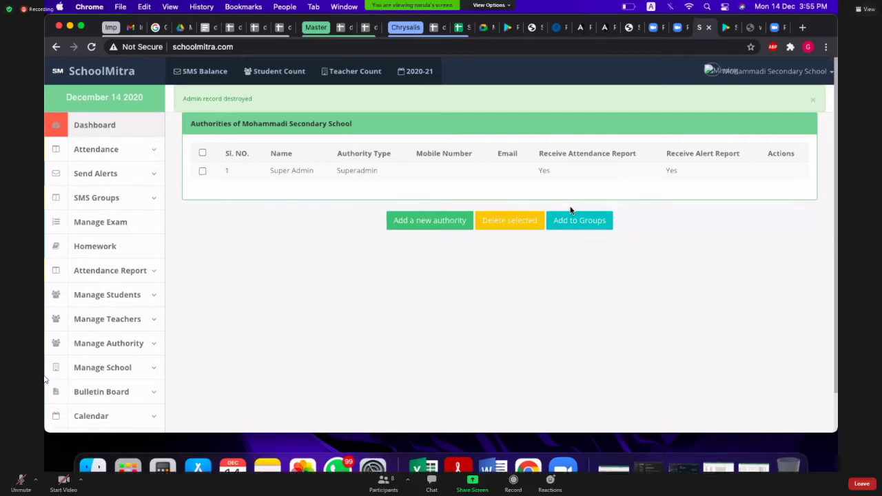
pyautogui.click(22, 482)
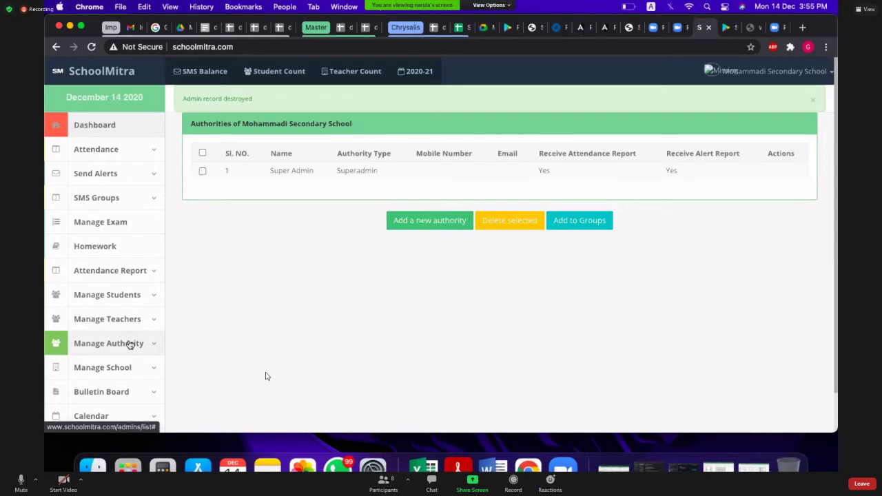
# - Expand Manage Students, then Manage Teachers to show List all Teachers through Student Teachers
pyautogui.click(135, 305)
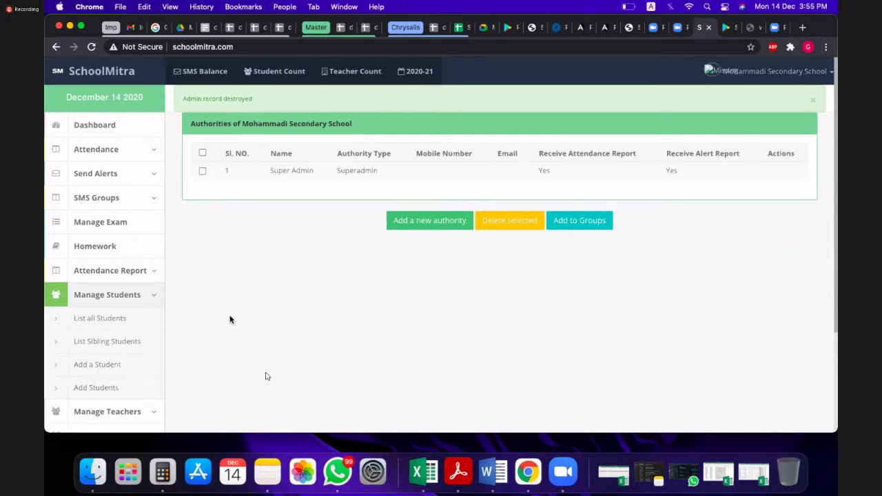
pyautogui.moveTo(76, 460)
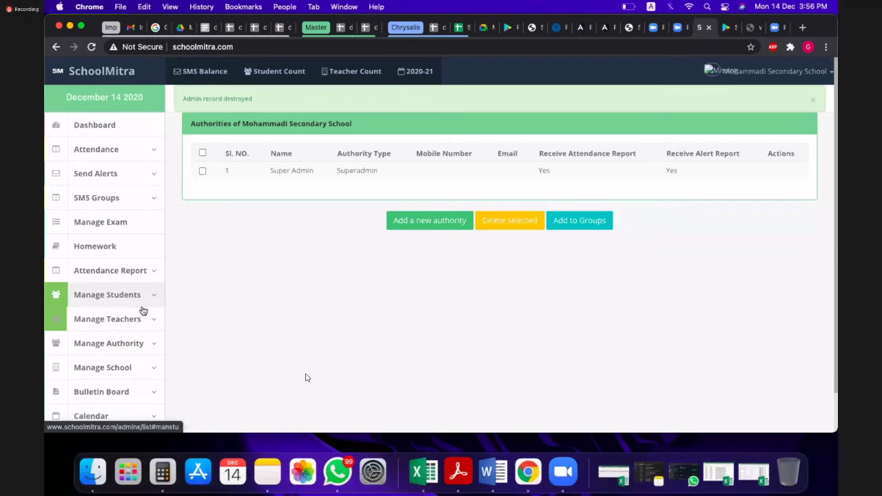
pyautogui.click(136, 317)
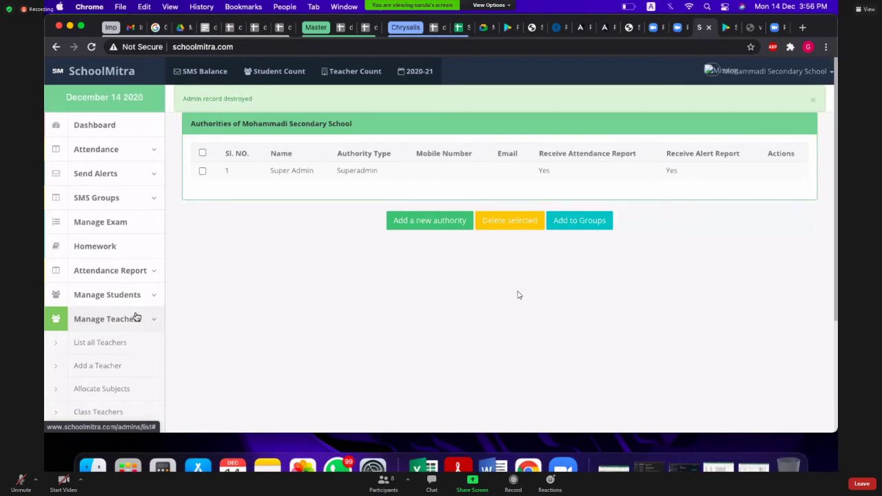
pyautogui.scroll(-3, 113, 355)
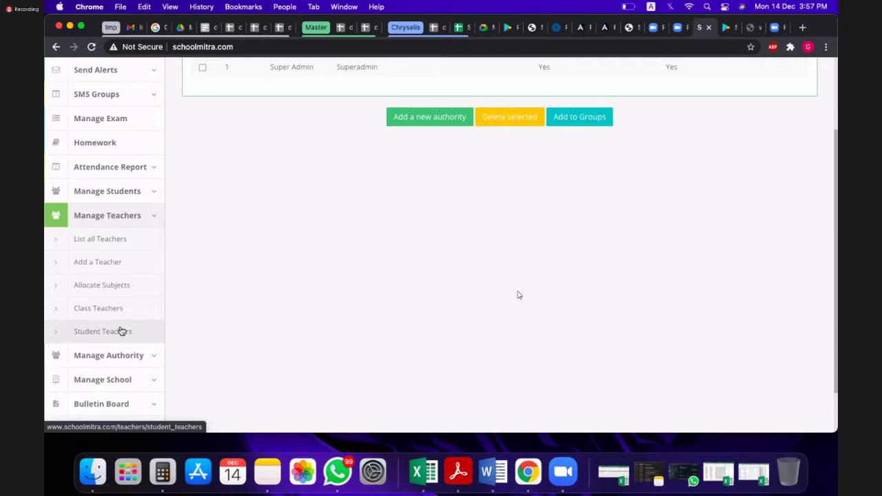
# - Browse the All Teachers list of 20 teachers and open the first teacher's edit form
pyautogui.click(110, 241)
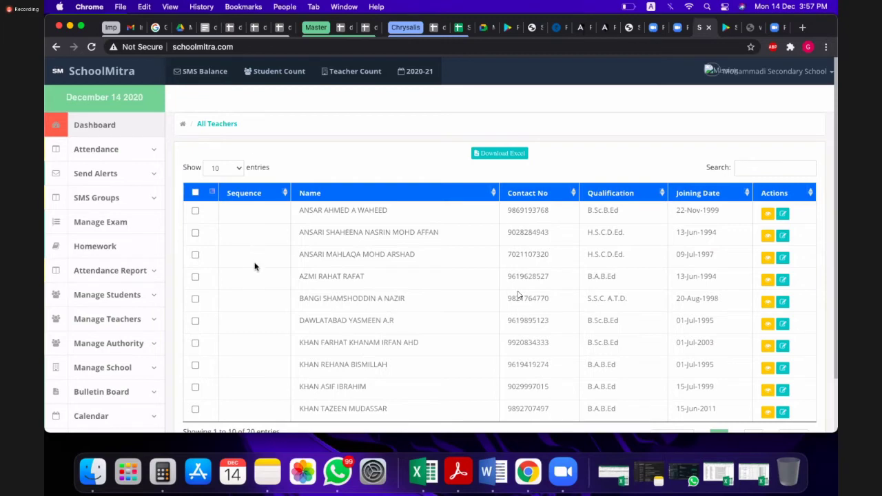
pyautogui.scroll(-2, 283, 251)
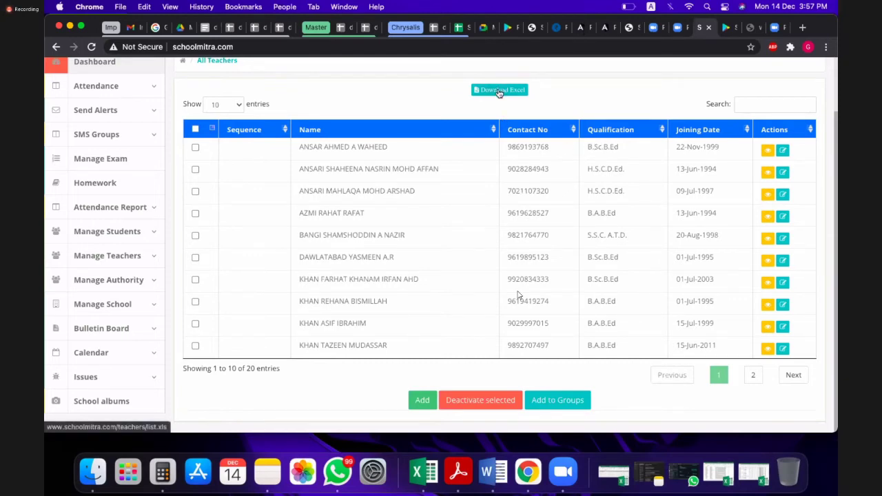
pyautogui.click(784, 151)
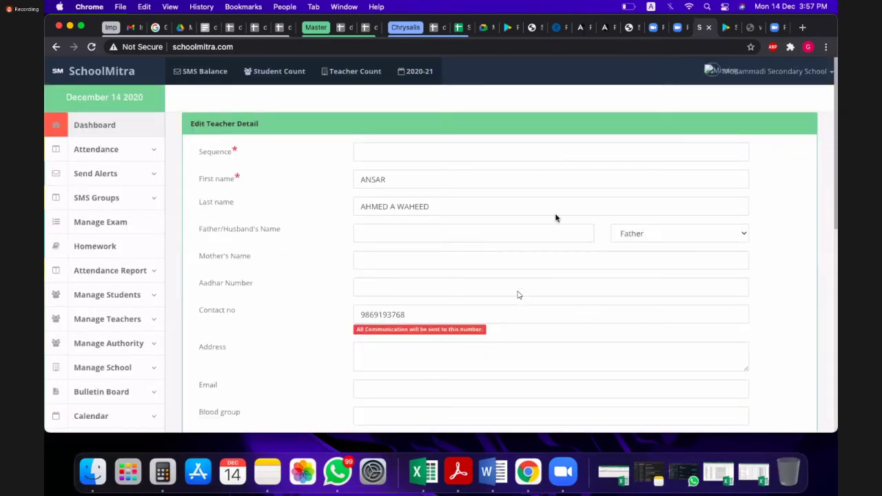
# - Put the cursor in the first teacher's empty Sequence field
pyautogui.click(390, 152)
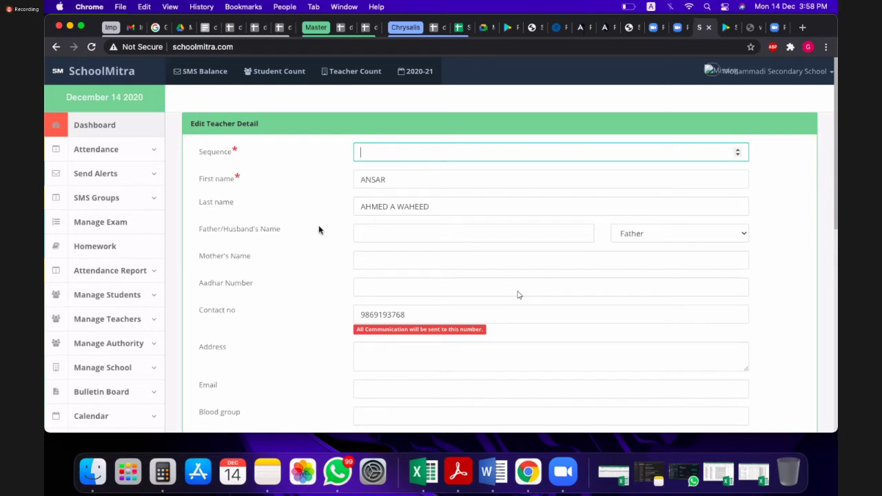
# - Look over the teacher's edit form, from father's name down to the address and login username
pyautogui.click(406, 235)
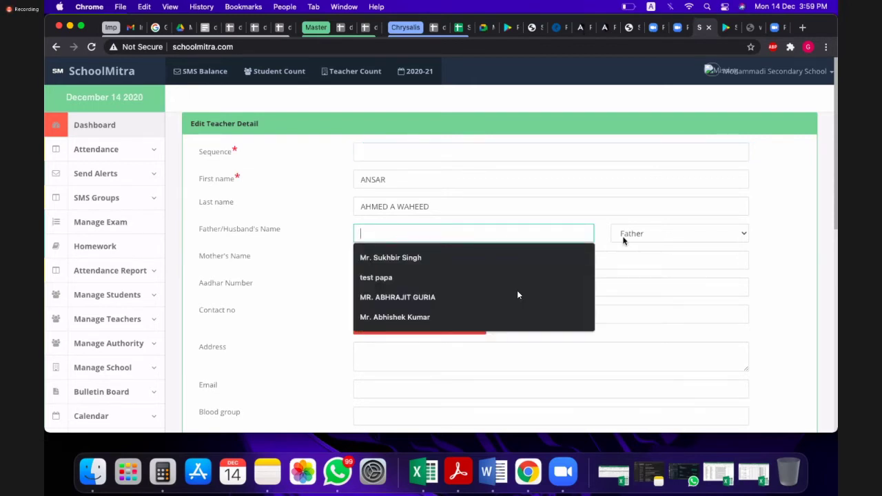
pyautogui.click(601, 233)
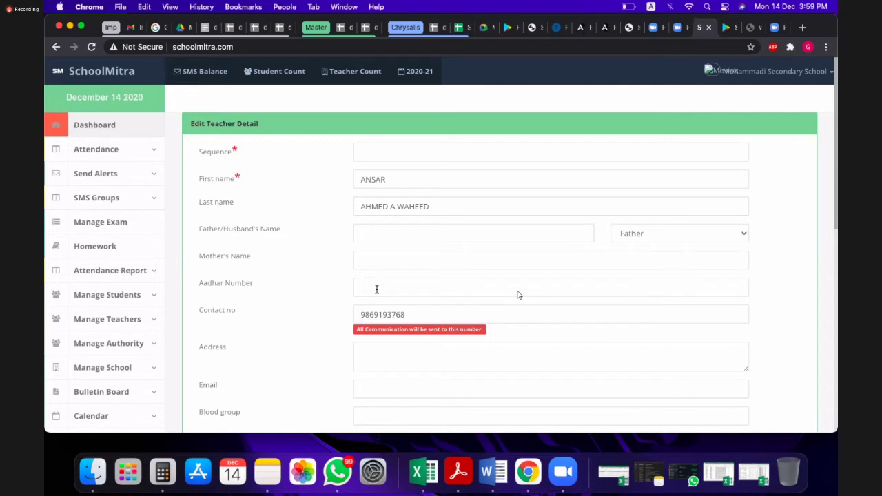
pyautogui.click(361, 345)
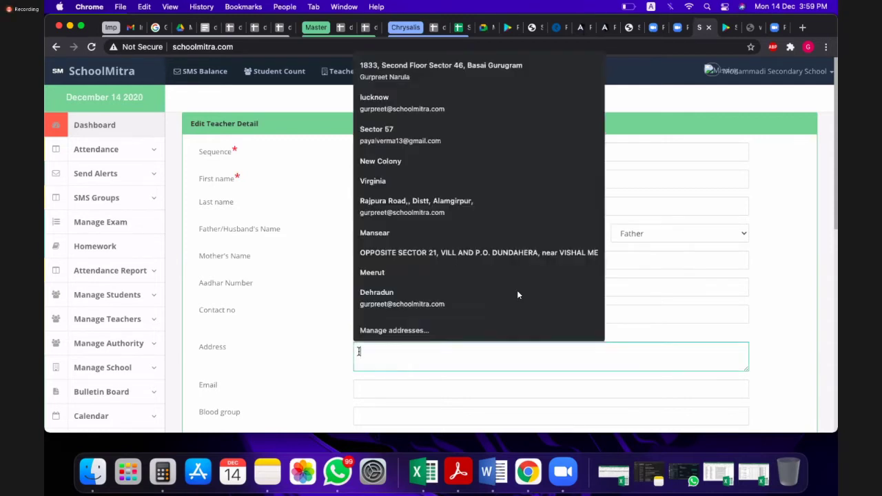
pyautogui.scroll(-3, 325, 368)
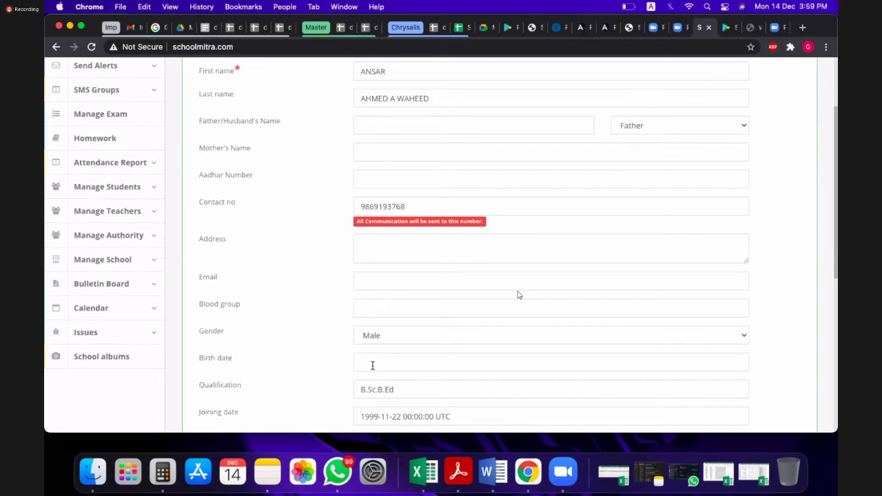
pyautogui.scroll(-1, 366, 417)
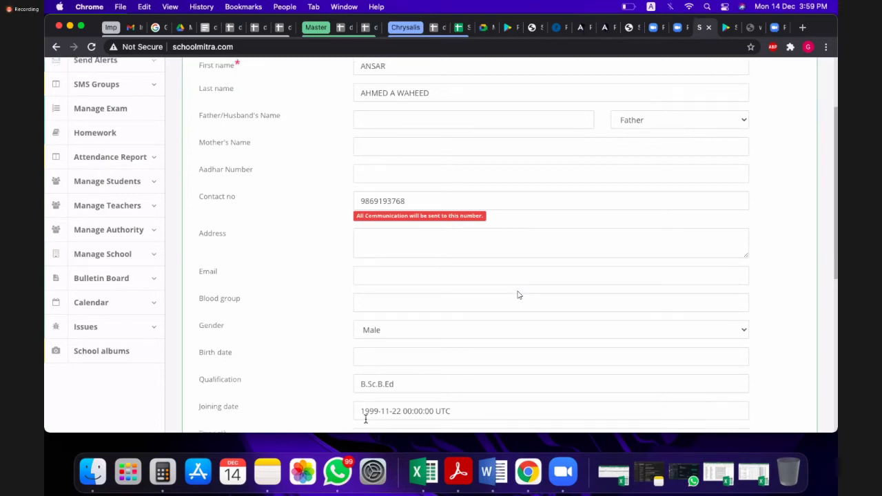
pyautogui.scroll(-3, 366, 419)
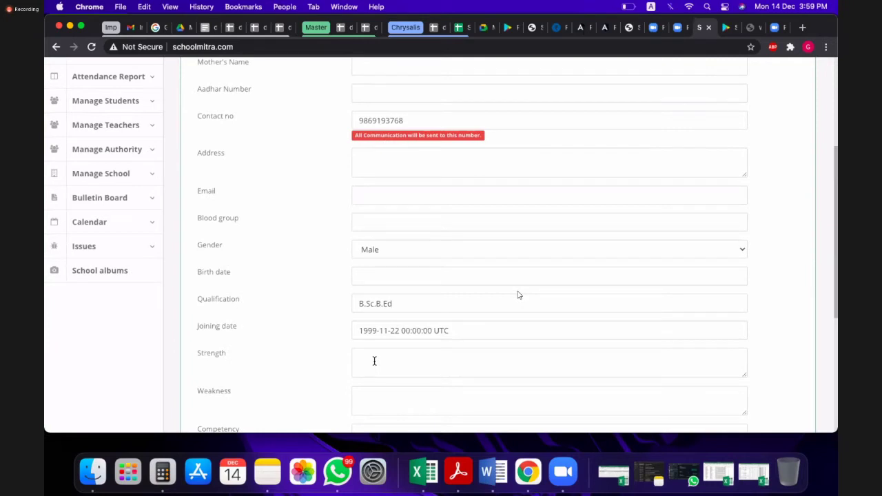
pyautogui.scroll(-4, 374, 361)
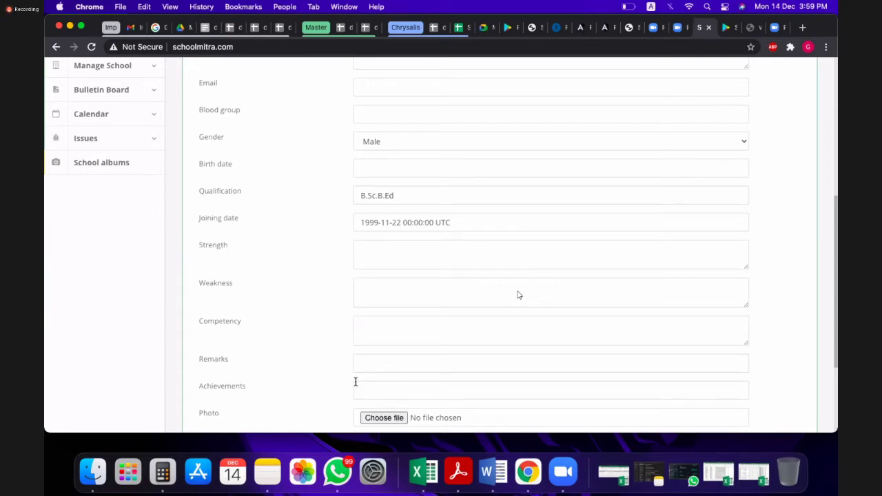
pyautogui.scroll(-3, 356, 381)
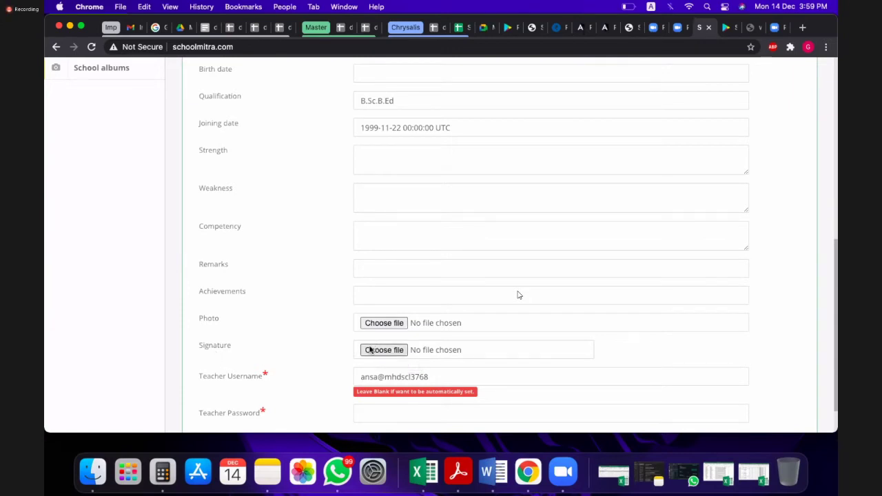
pyautogui.scroll(-3, 365, 389)
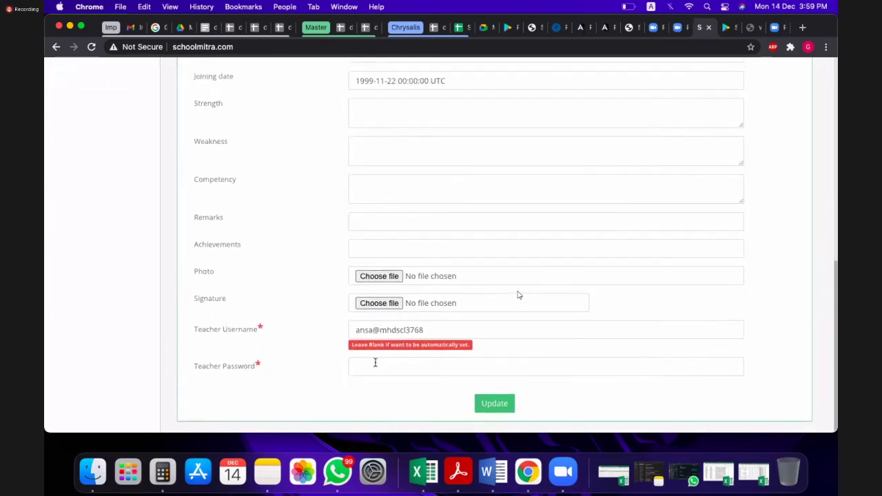
pyautogui.scroll(5, 385, 344)
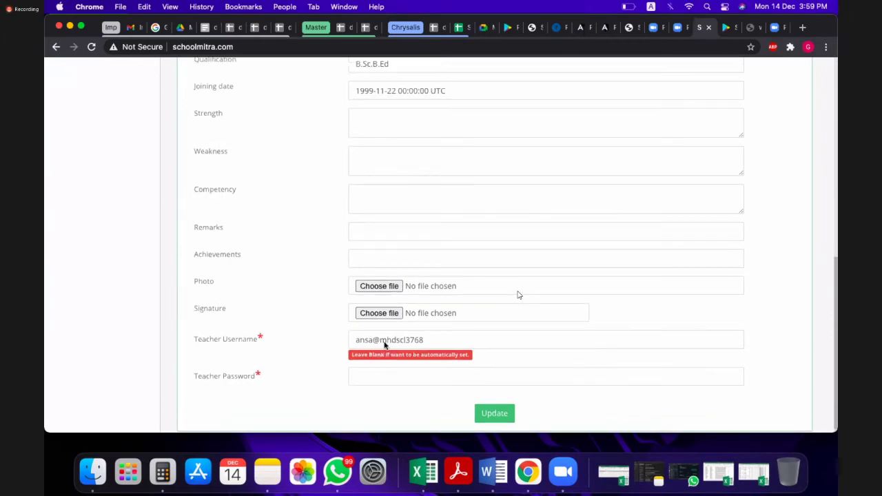
pyautogui.scroll(15, 385, 345)
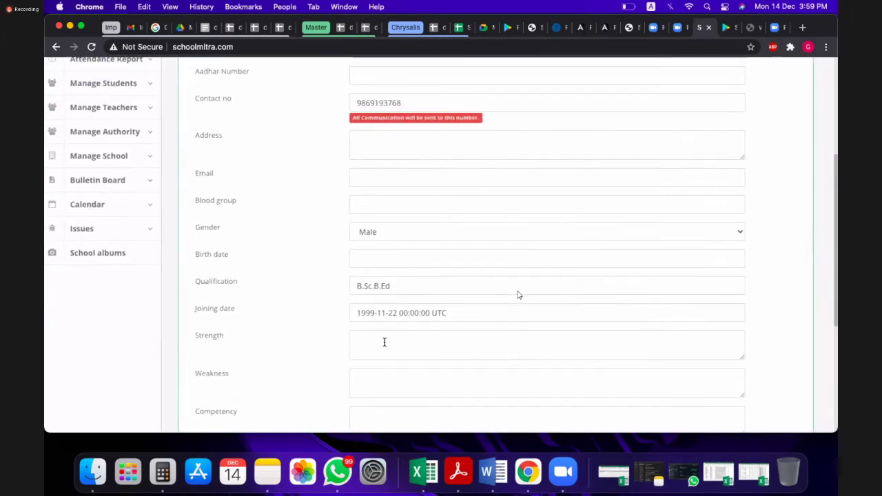
pyautogui.scroll(1, 384, 343)
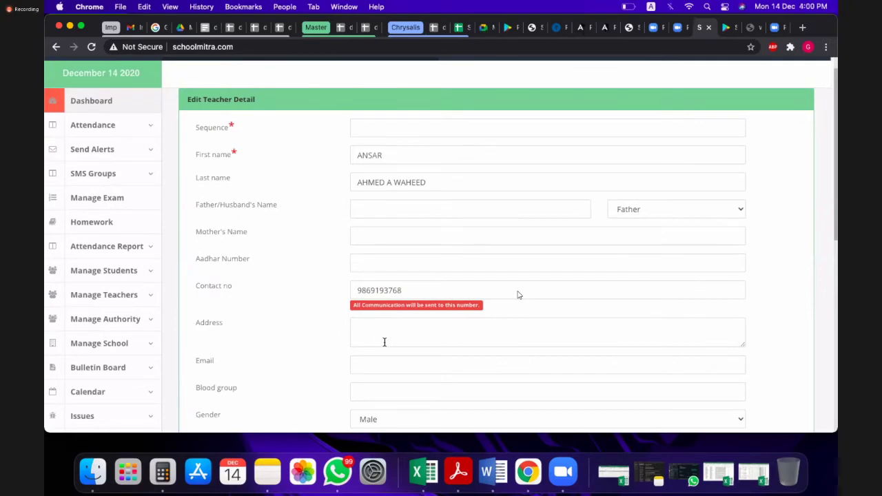
pyautogui.scroll(-20, 385, 342)
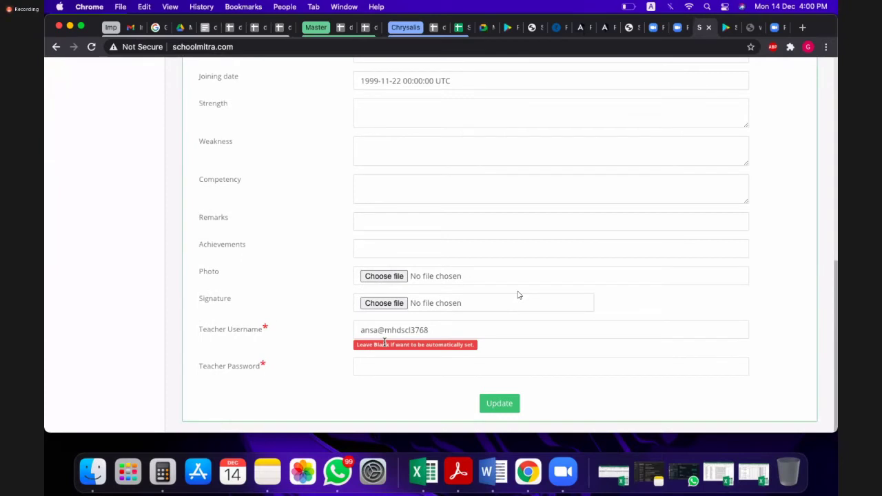
pyautogui.moveTo(437, 330); pyautogui.dragTo(376, 319)
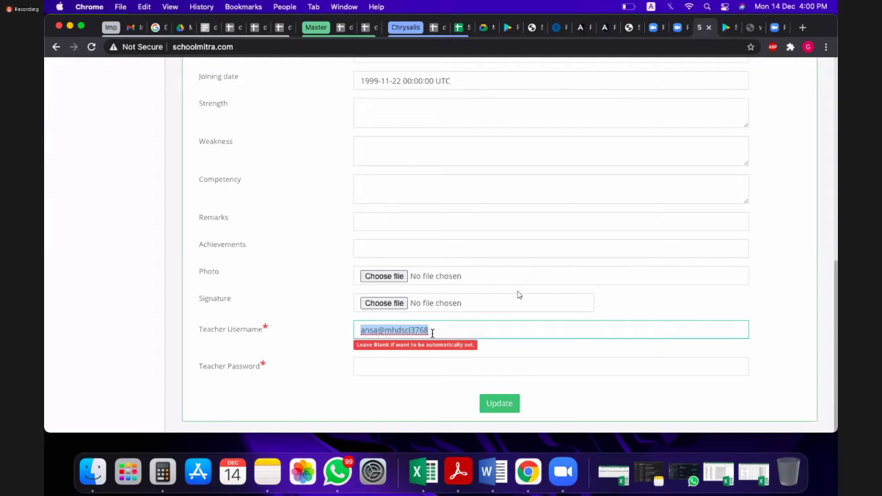
# - Enter the teacher's father's full name in the Father/Husband's Name field
pyautogui.scroll(15, 434, 291)
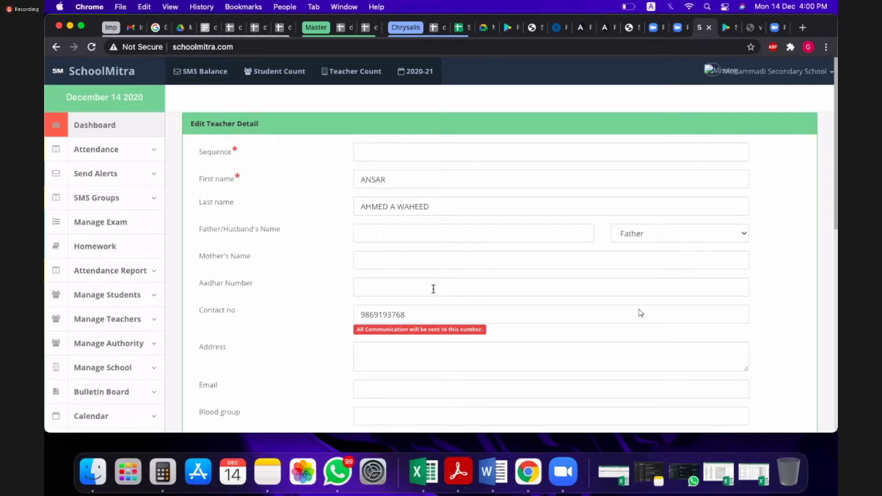
pyautogui.moveTo(393, 179); pyautogui.dragTo(352, 177)
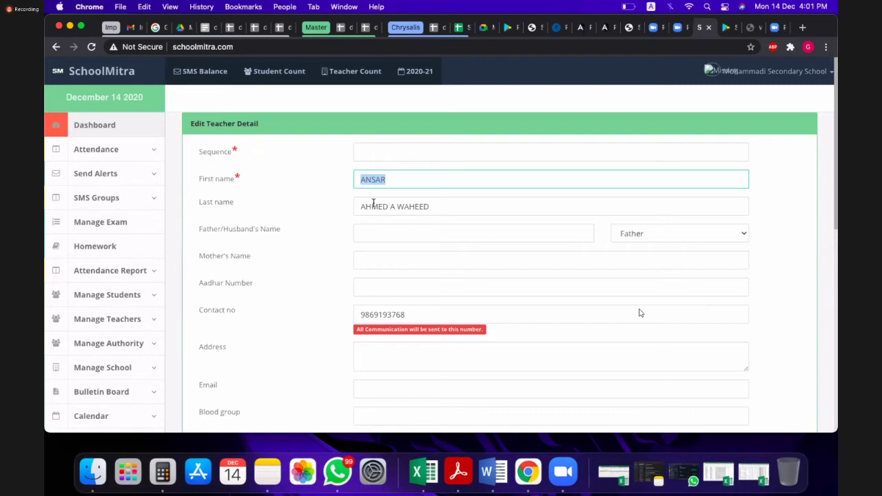
pyautogui.moveTo(395, 205); pyautogui.dragTo(389, 210)
pyautogui.click(389, 209)
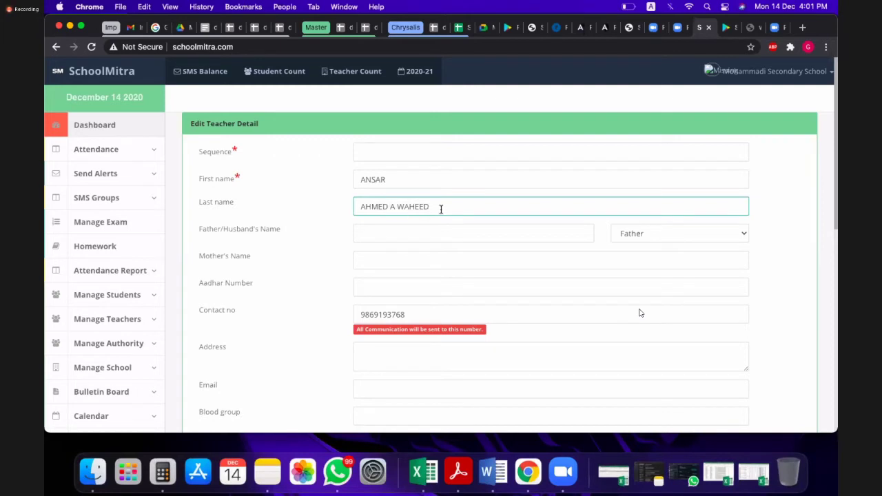
pyautogui.moveTo(439, 206); pyautogui.dragTo(390, 208)
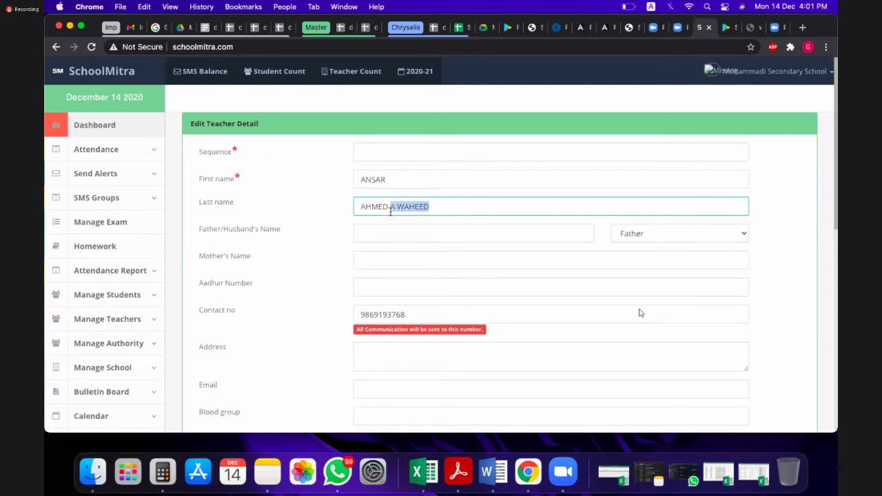
pyautogui.click(385, 232)
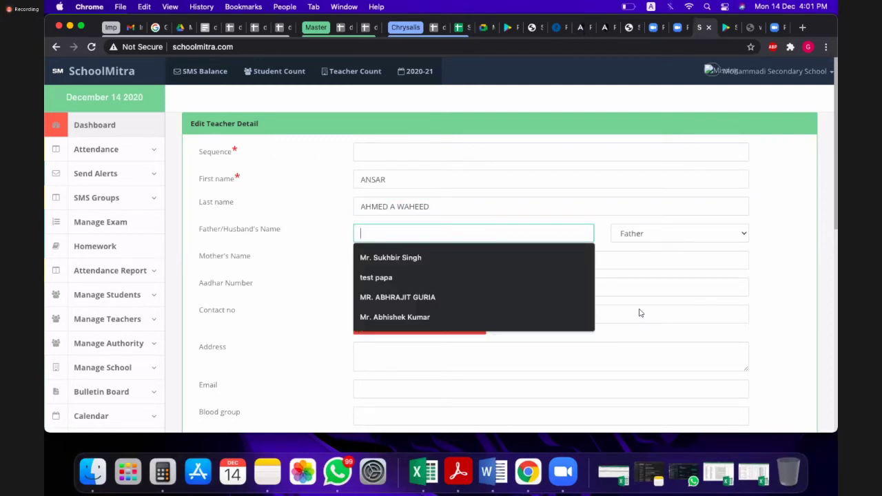
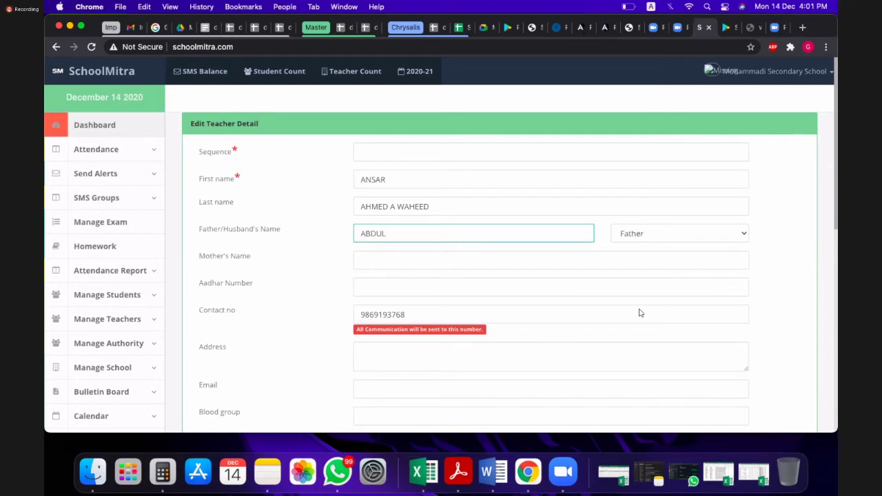
# - Trim the last name to a single word and update the teacher record
pyautogui.moveTo(431, 206); pyautogui.dragTo(389, 206)
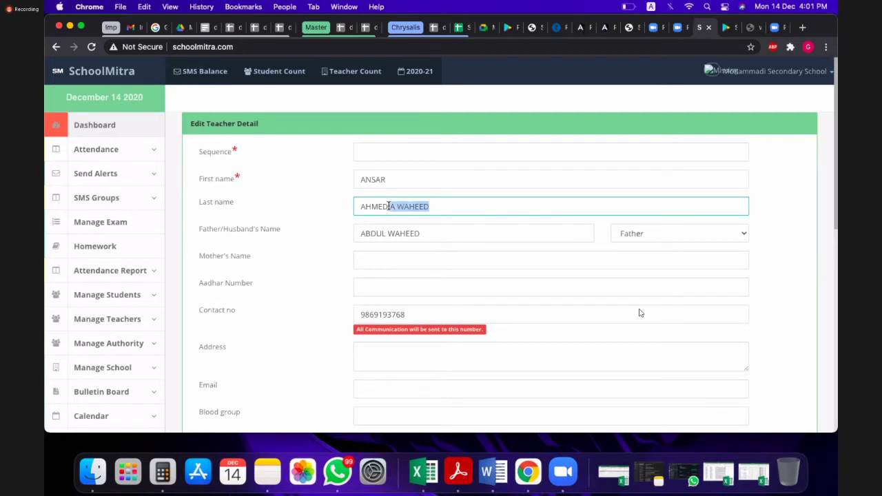
pyautogui.press('BackSpace')
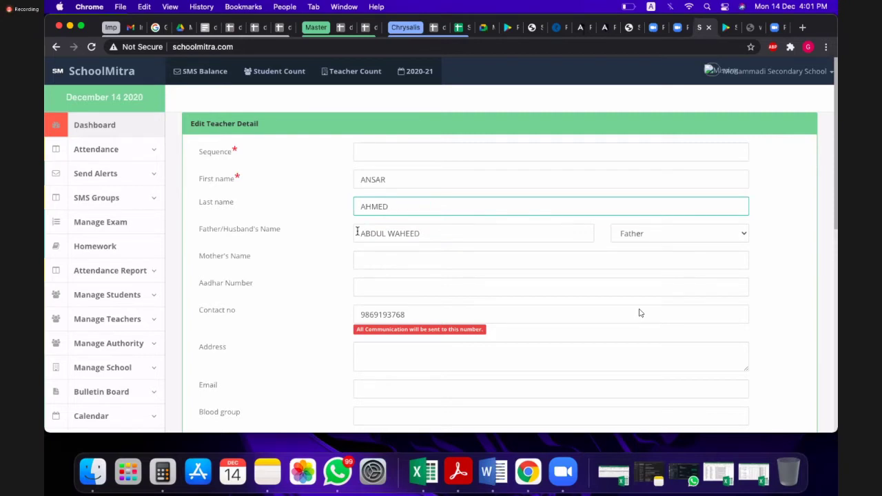
pyautogui.scroll(-2, 355, 236)
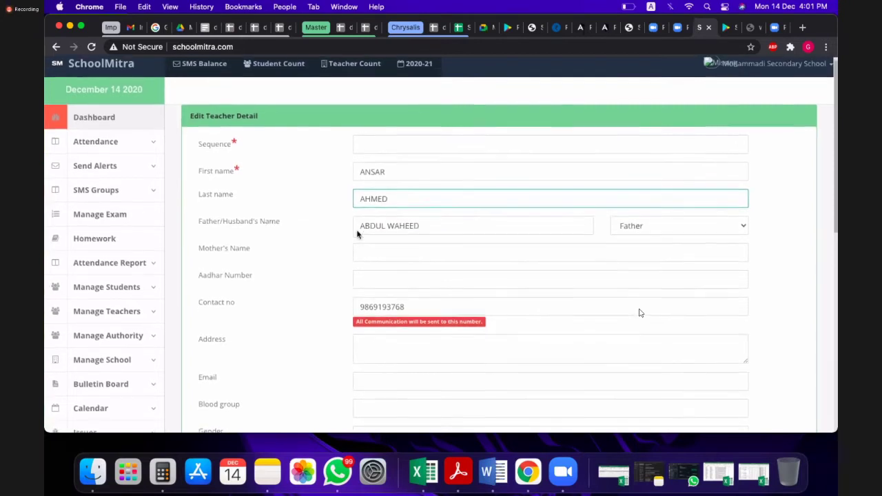
pyautogui.scroll(-10, 349, 240)
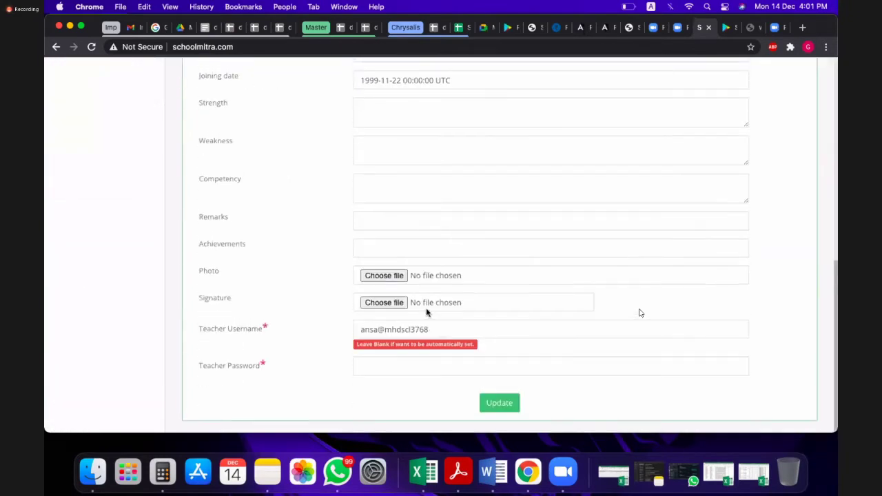
pyautogui.click(487, 406)
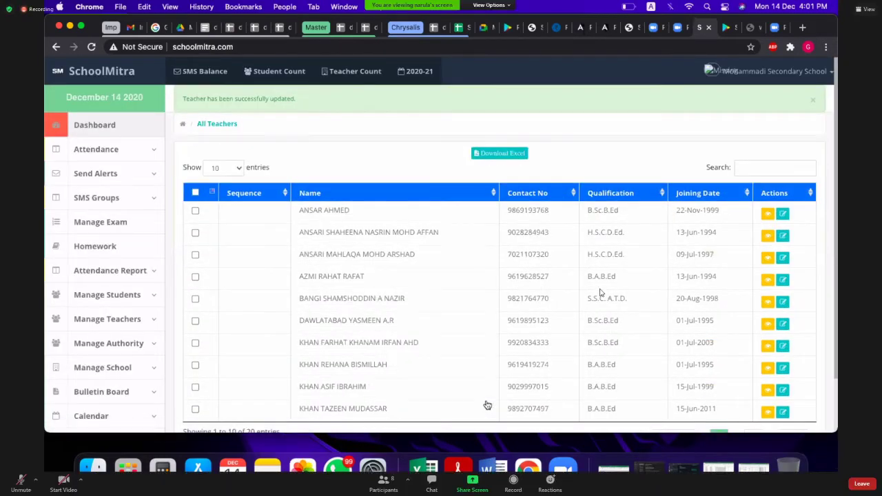
# - Review the updated teacher's details page, then return to the All Teachers list
pyautogui.click(769, 216)
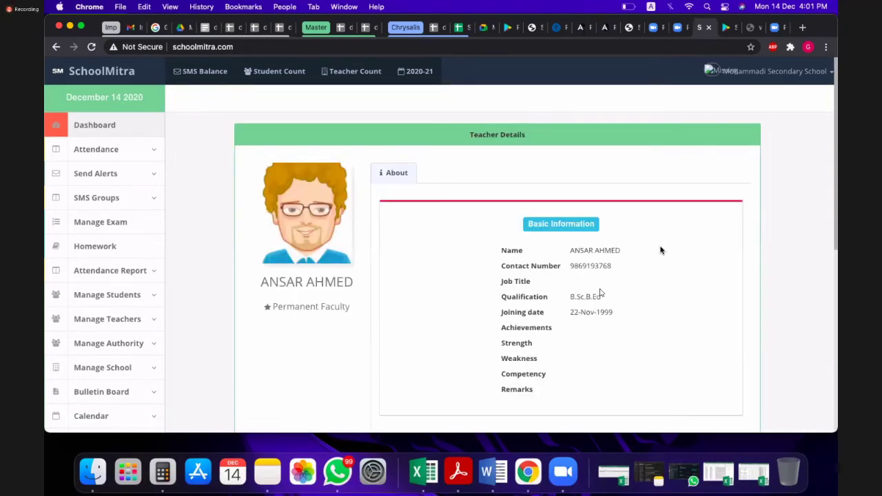
pyautogui.scroll(-2, 578, 288)
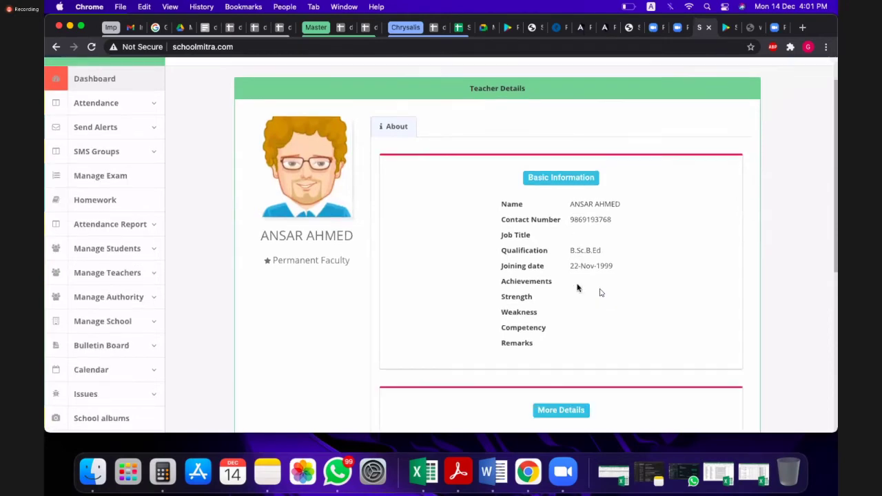
pyautogui.scroll(-6, 577, 288)
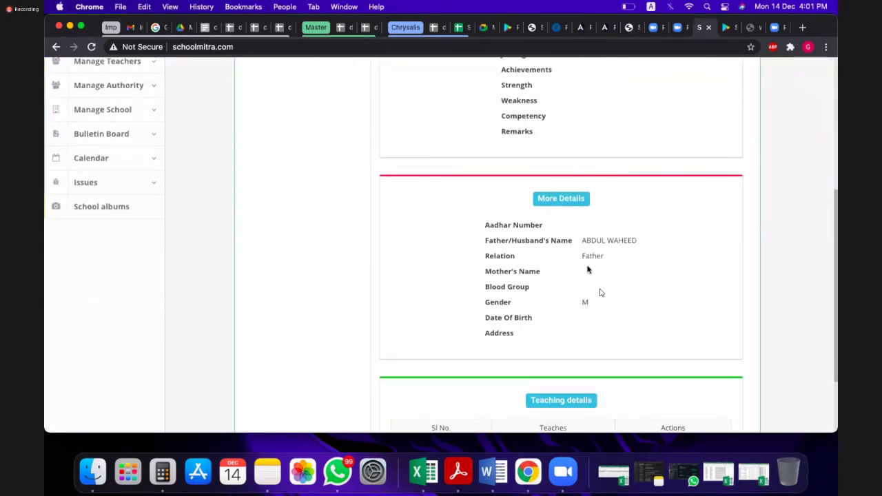
pyautogui.scroll(-3, 587, 298)
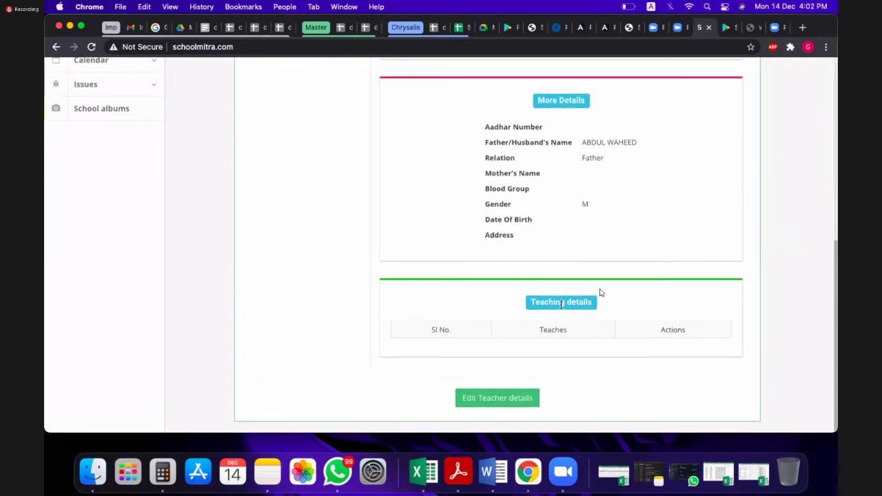
pyautogui.scroll(10, 562, 305)
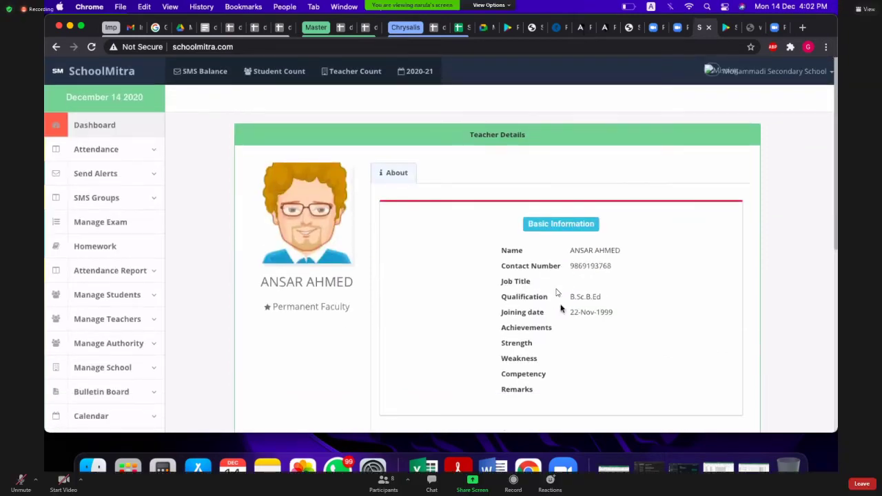
pyautogui.moveTo(35, 466)
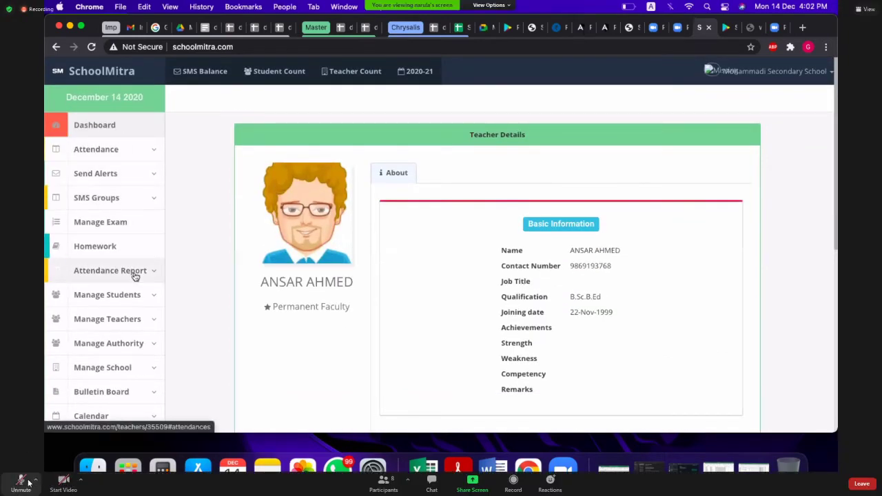
pyautogui.click(134, 319)
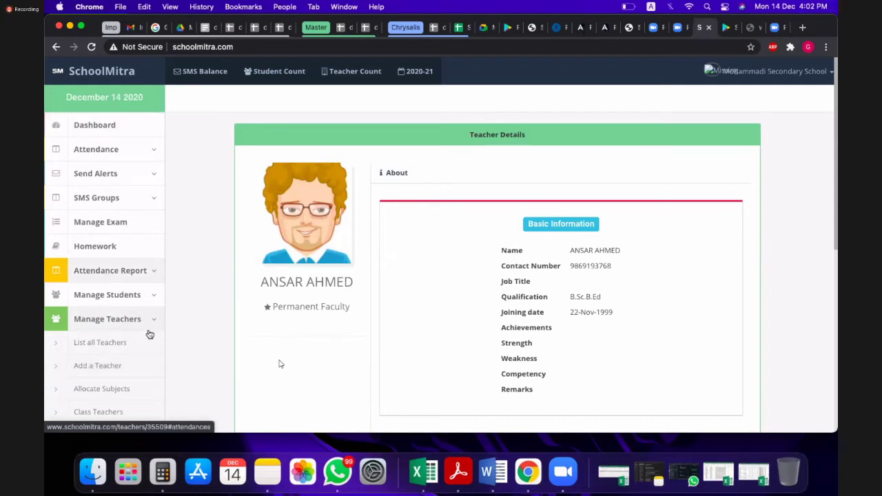
pyautogui.click(121, 345)
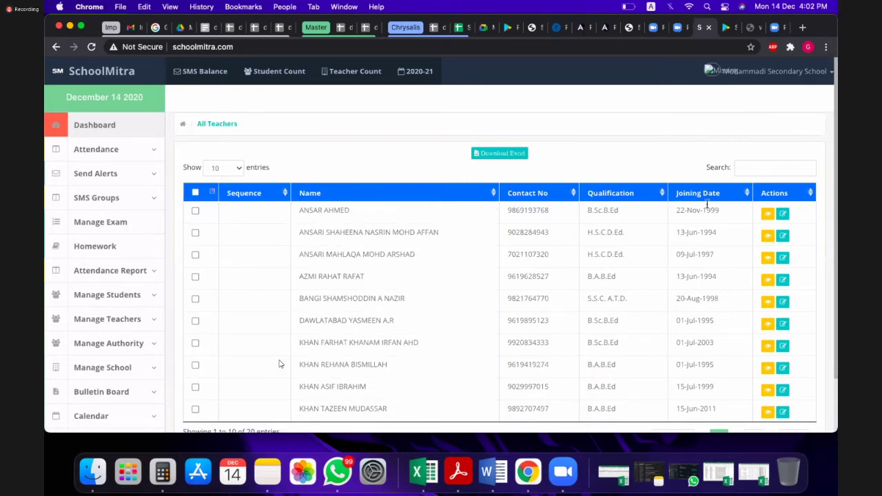
# - Give the first teacher a new login password and update the record
pyautogui.click(783, 215)
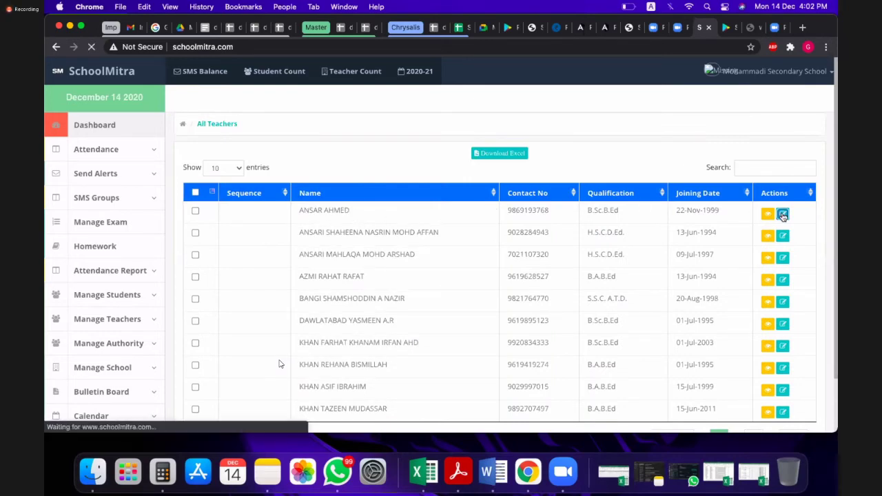
pyautogui.scroll(-10, 601, 337)
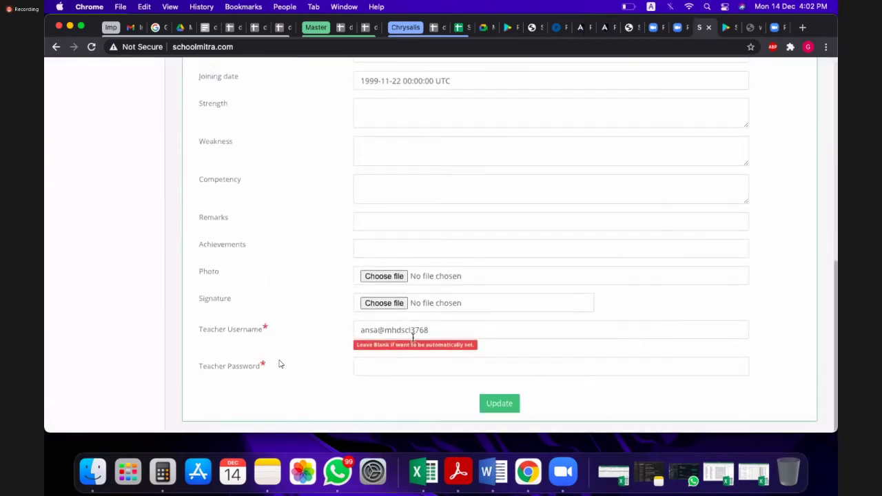
pyautogui.click(432, 330)
pyautogui.moveTo(432, 330); pyautogui.dragTo(342, 324)
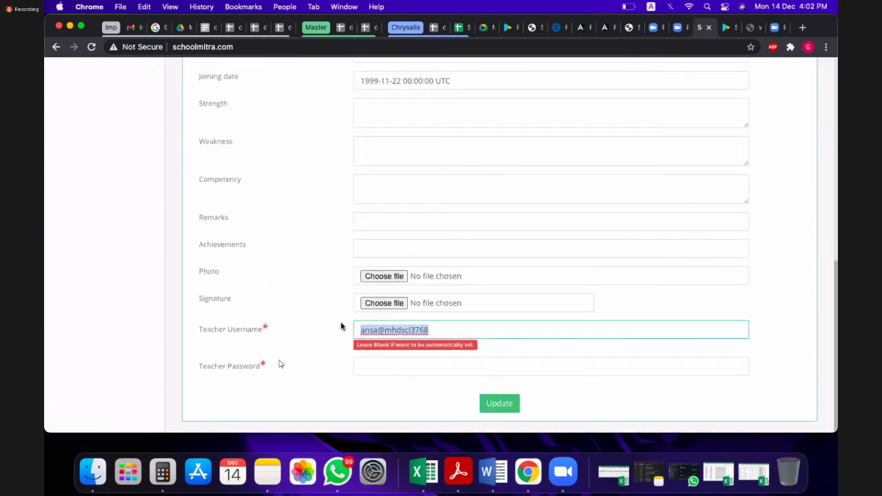
pyautogui.click(374, 369)
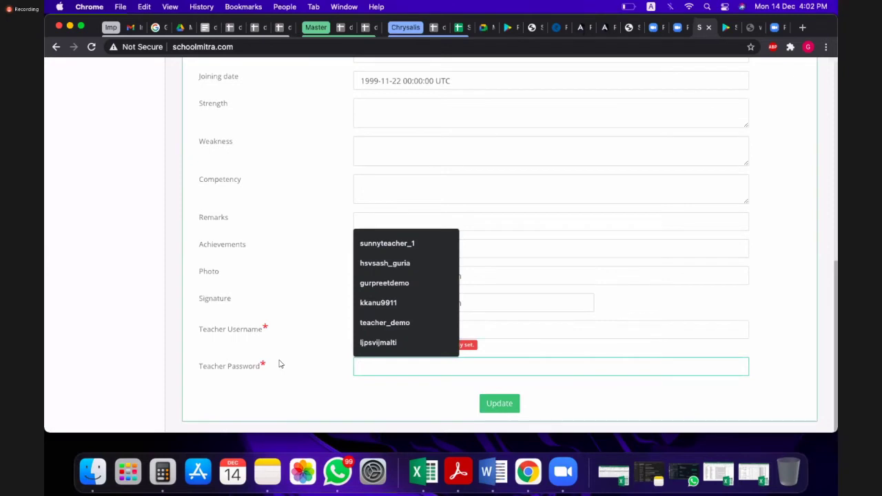
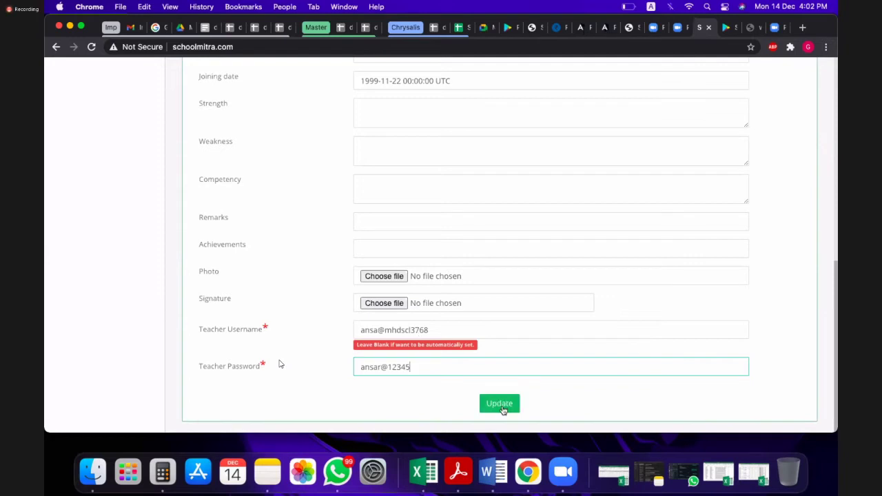
pyautogui.moveTo(411, 367); pyautogui.dragTo(344, 356)
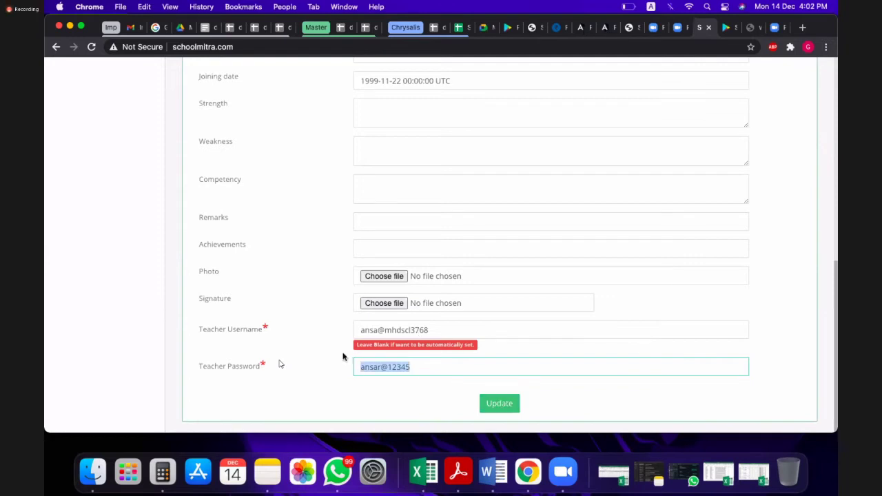
pyautogui.click(490, 407)
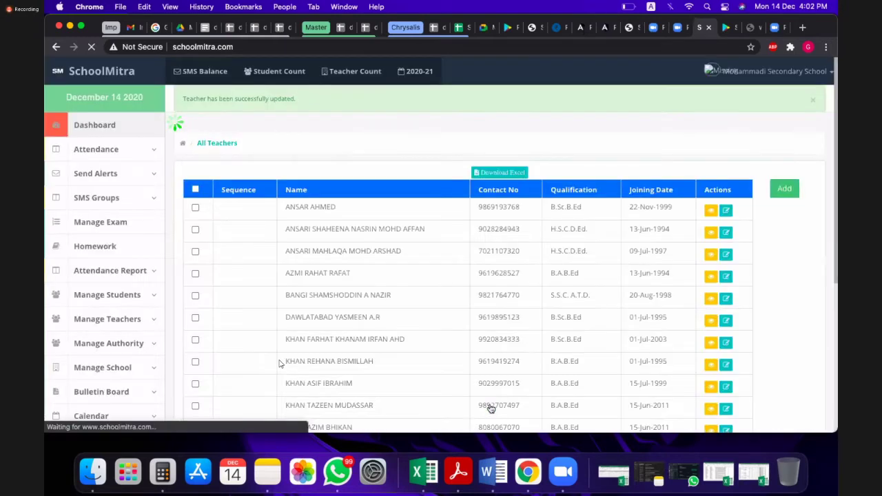
# - Reopen the first teacher's edit form with the Teacher Password field focused and autofill dismissed
pyautogui.click(783, 214)
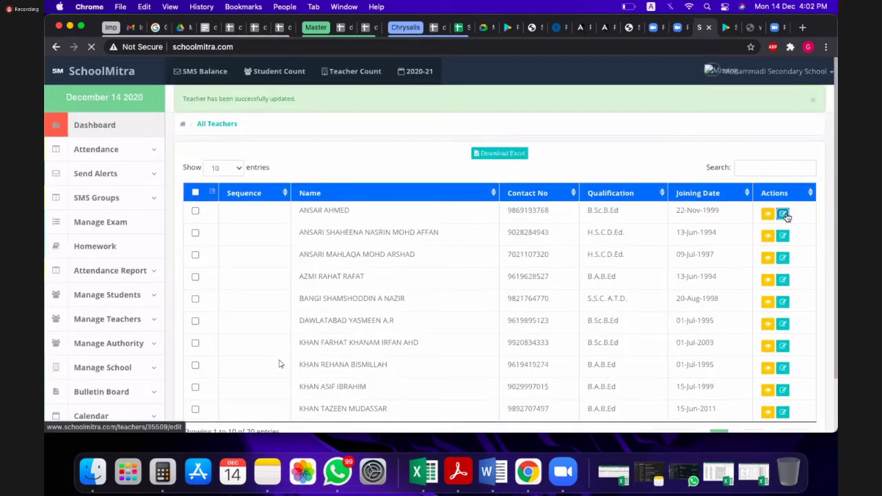
pyautogui.scroll(-10, 667, 283)
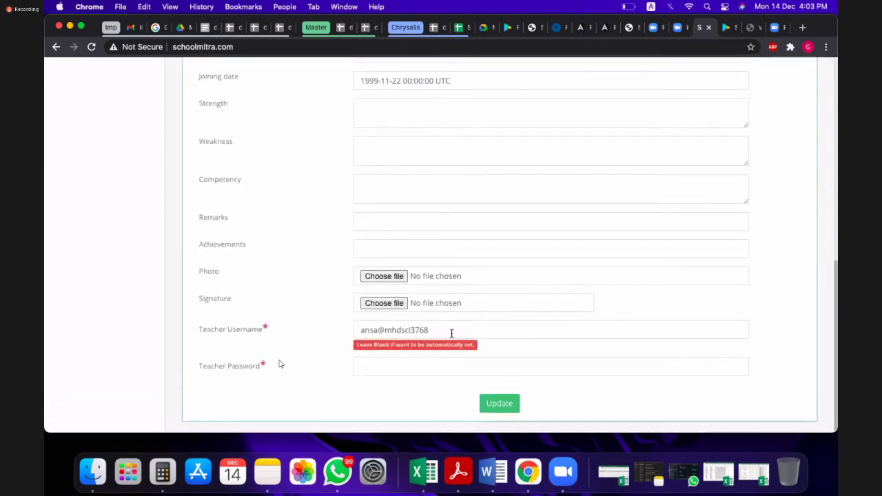
pyautogui.click(401, 370)
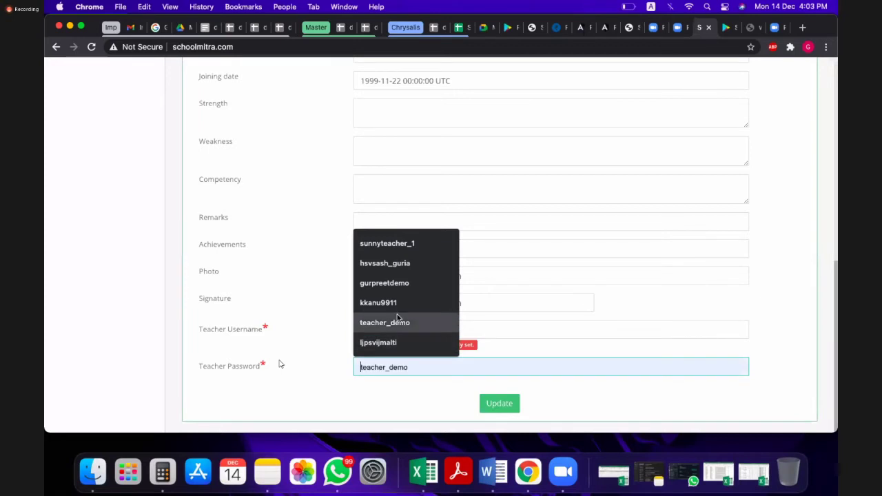
pyautogui.click(303, 314)
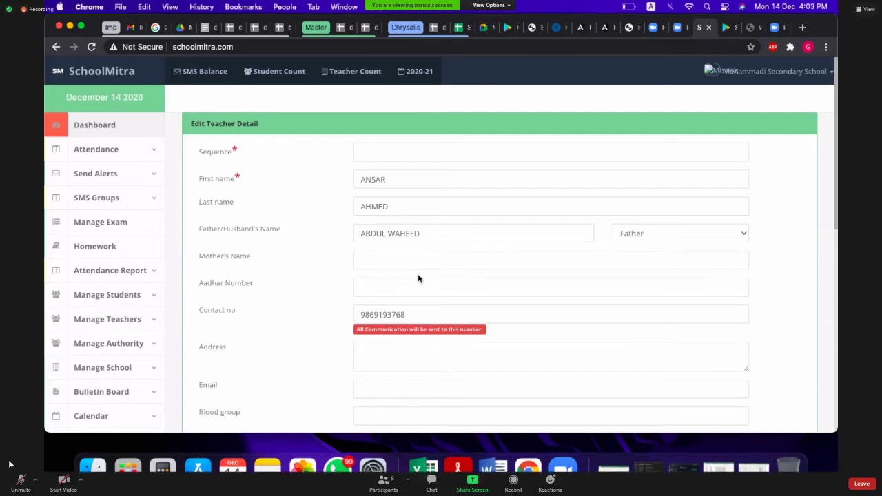
pyautogui.click(20, 486)
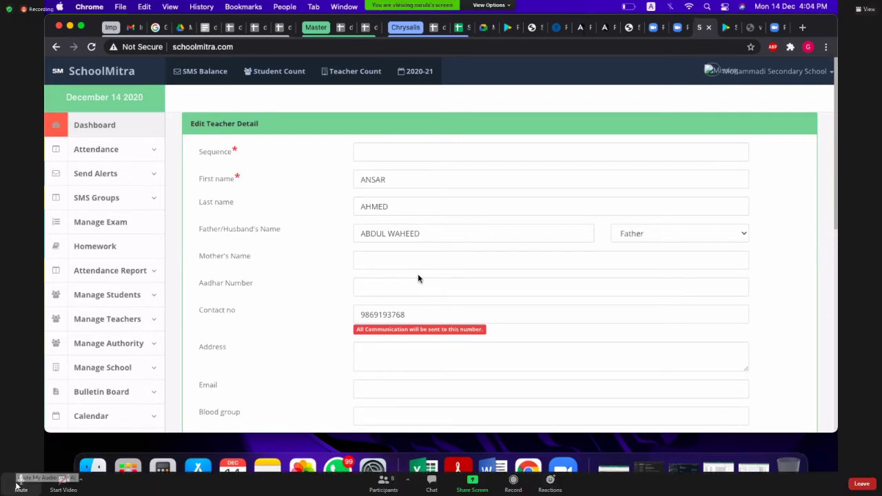
pyautogui.click(21, 483)
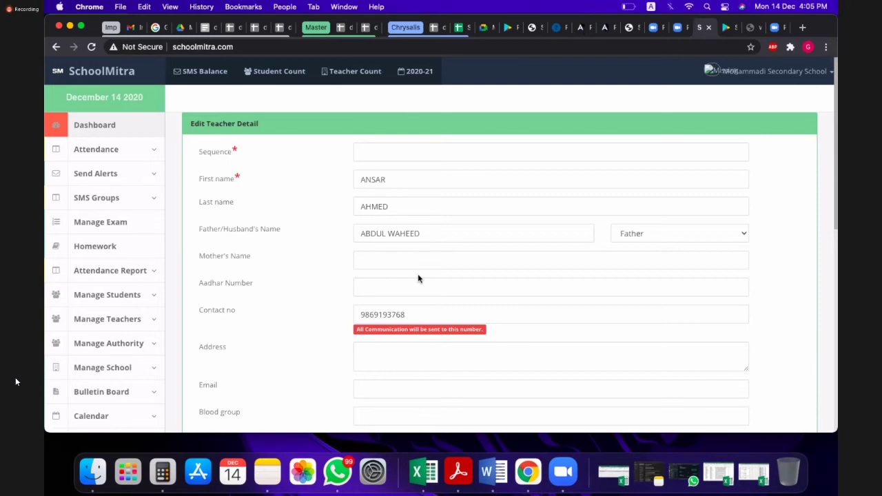
pyautogui.moveTo(18, 386)
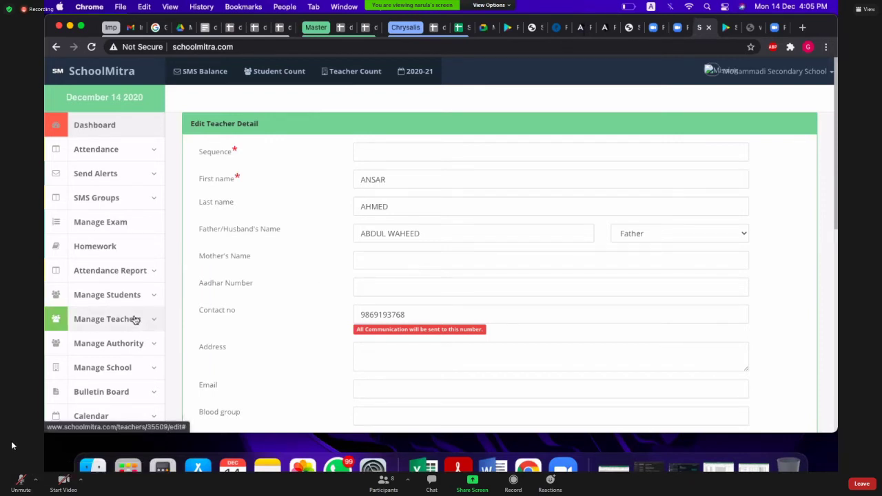
pyautogui.press('super+shift+a')
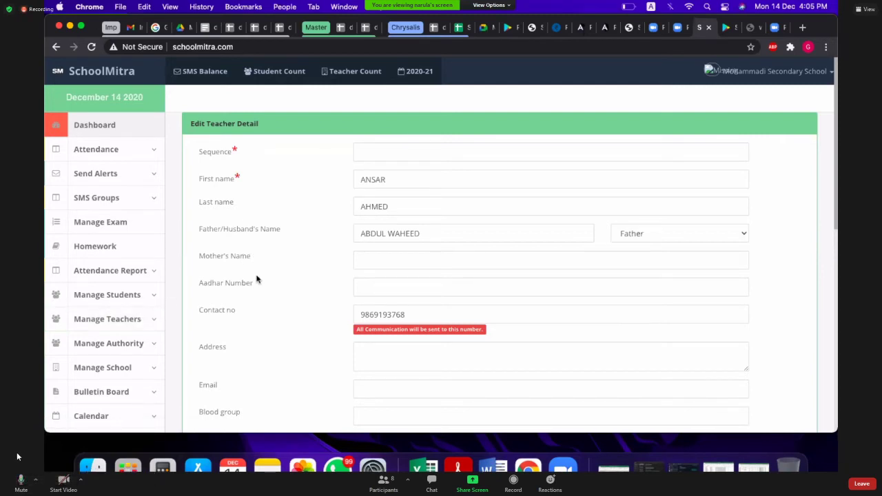
# - Toggle Manage Teachers in the sidebar, then go to Manage Exam's Add a Subjects page
pyautogui.click(19, 485)
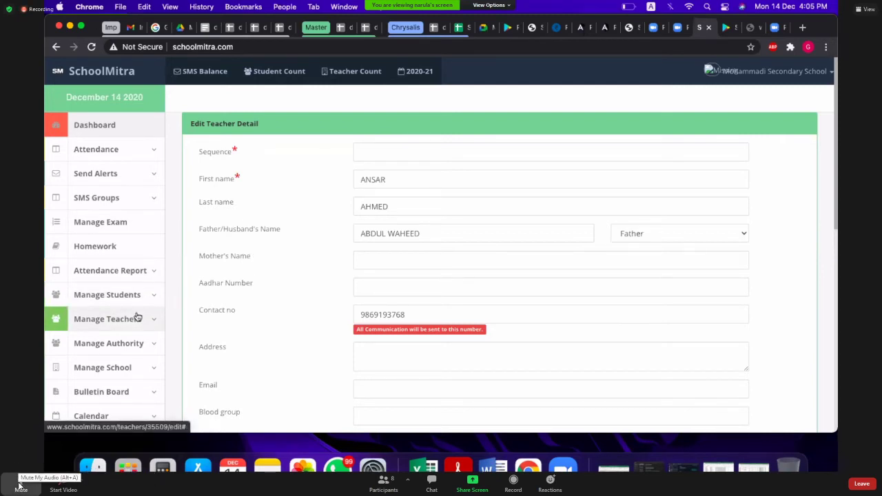
pyautogui.click(137, 319)
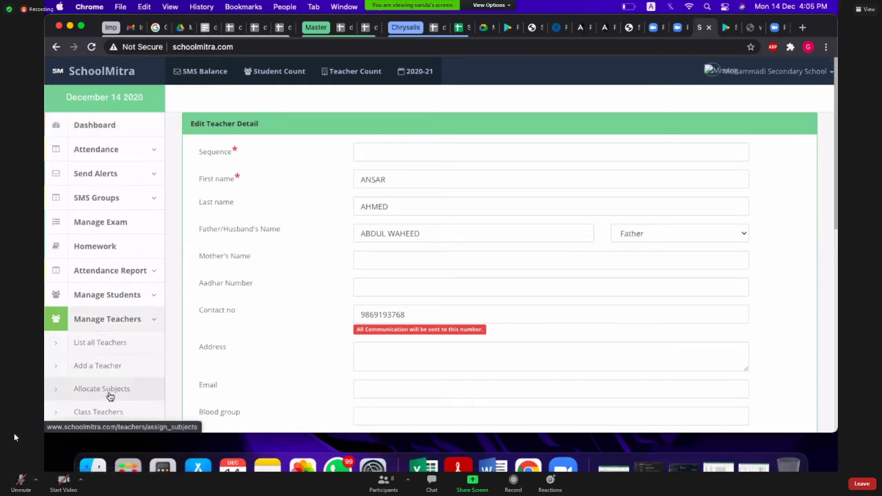
pyautogui.click(120, 323)
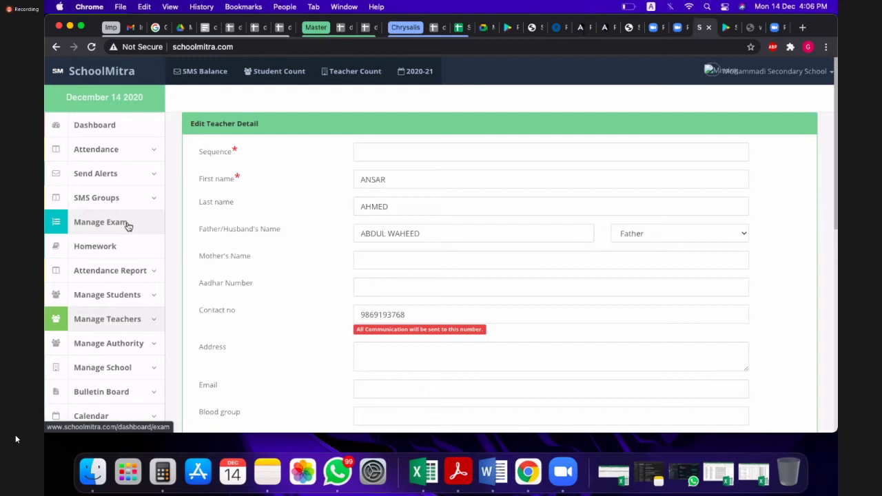
pyautogui.click(126, 226)
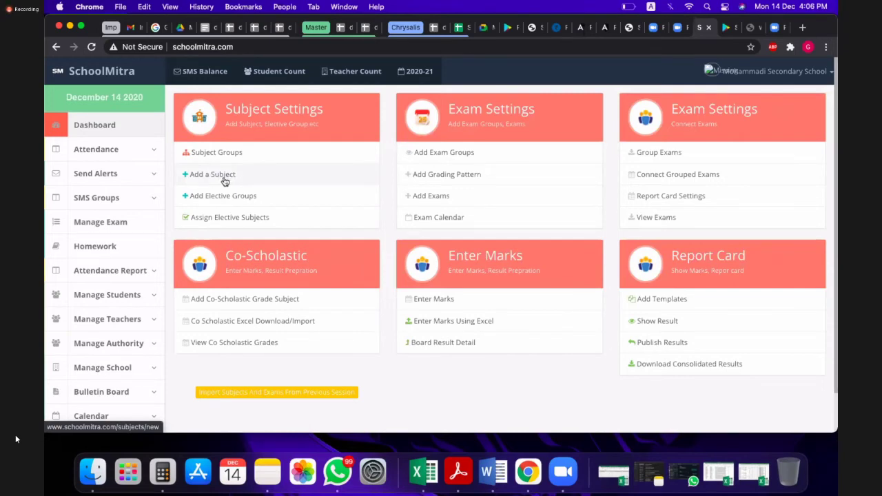
pyautogui.click(223, 179)
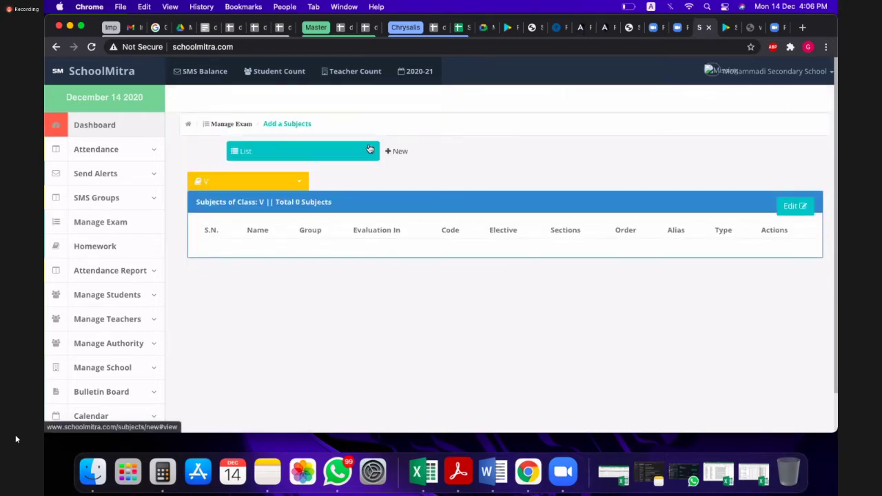
# - Start a new subject in the + New form with the Name field ready
pyautogui.click(395, 156)
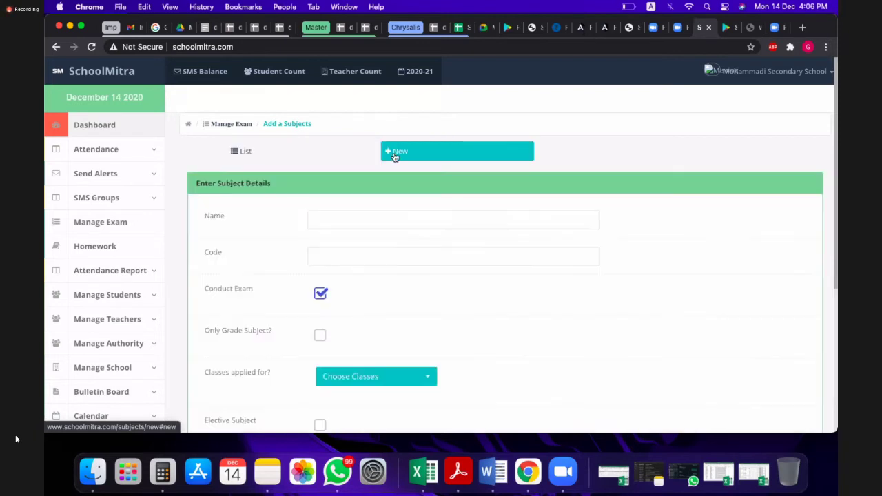
pyautogui.click(336, 218)
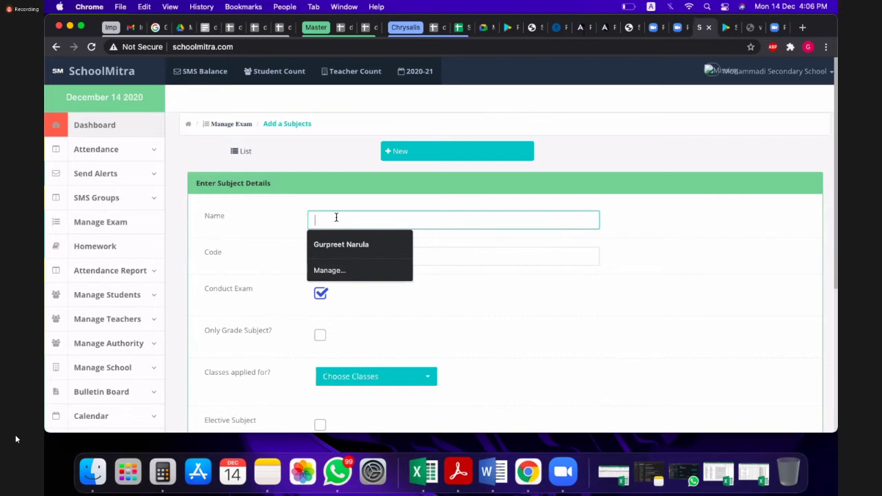
# - Name the subject English and apply it to classes V through X
pyautogui.write('E')
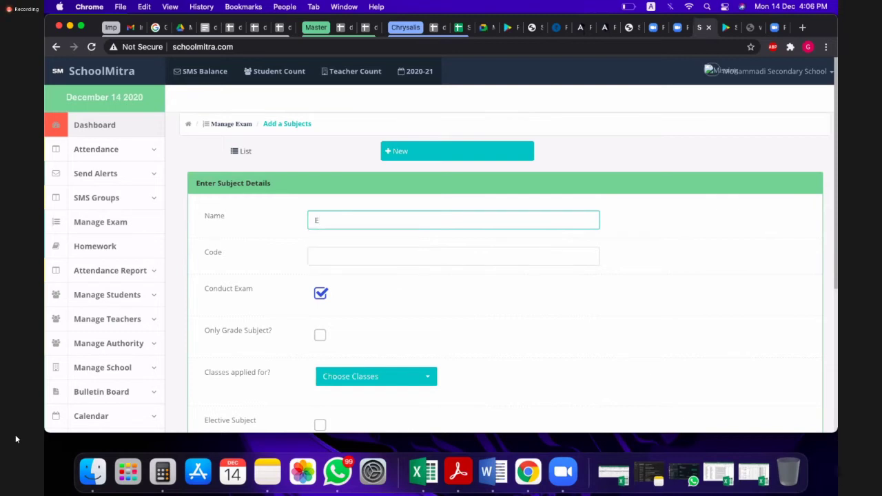
pyautogui.write('nglish')
pyautogui.scroll(-3, 354, 327)
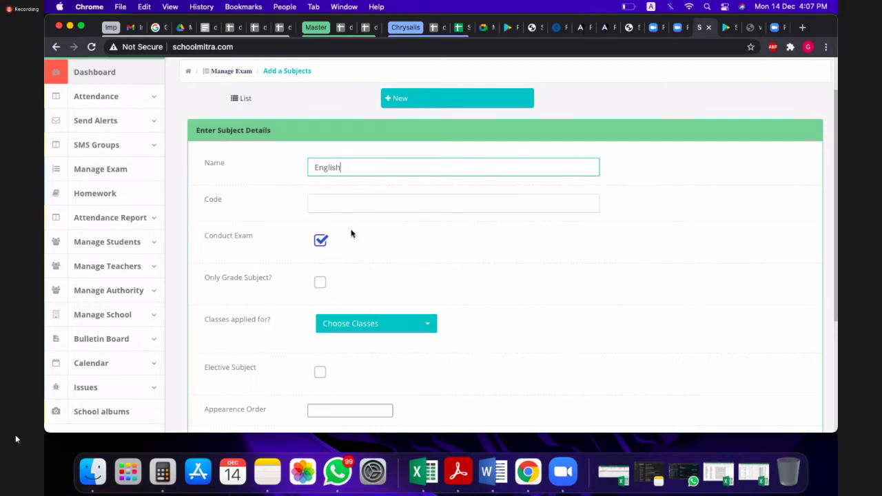
pyautogui.click(361, 324)
pyautogui.scroll(-1, 358, 317)
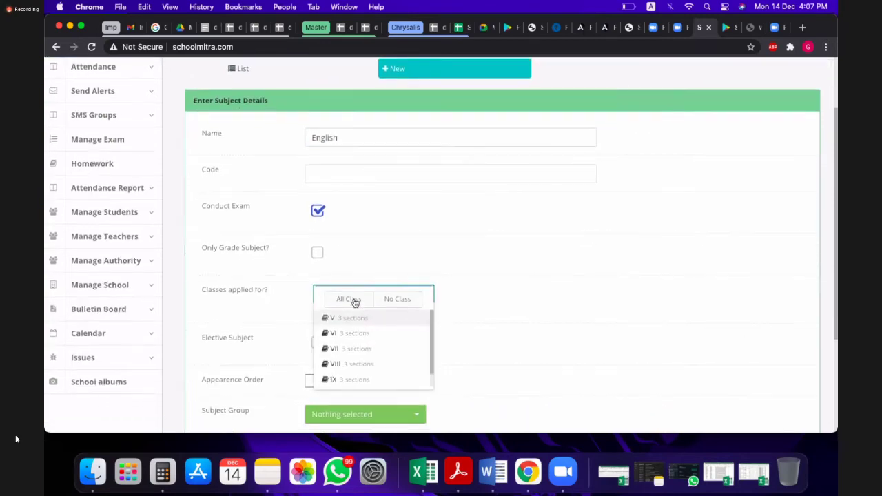
pyautogui.click(354, 300)
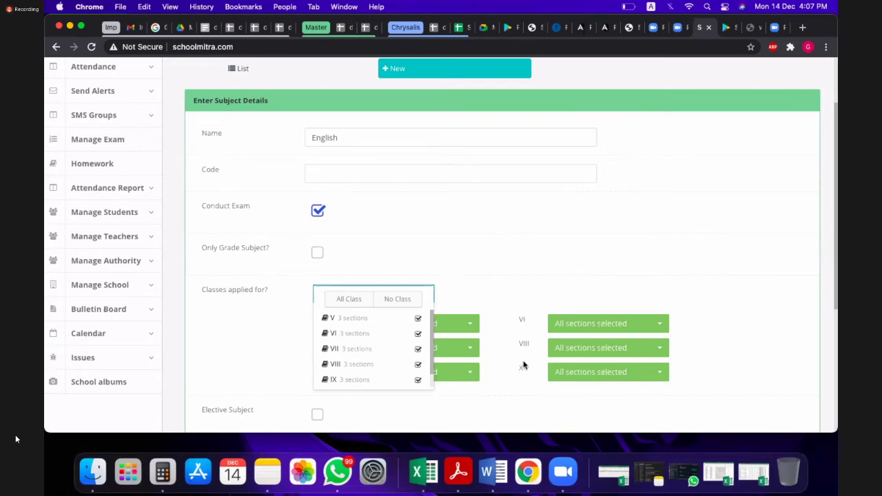
pyautogui.scroll(-1, 389, 380)
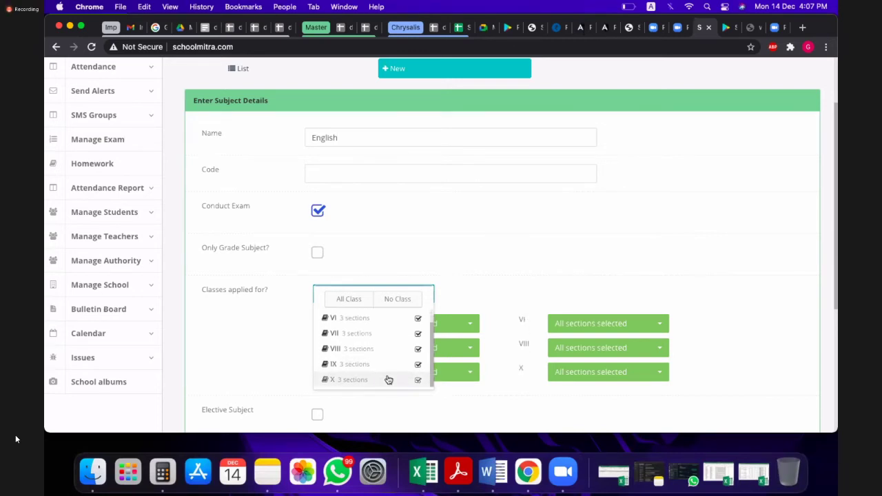
pyautogui.scroll(-3, 389, 380)
# - Set appearance order 1 and save the English subject
pyautogui.click(321, 372)
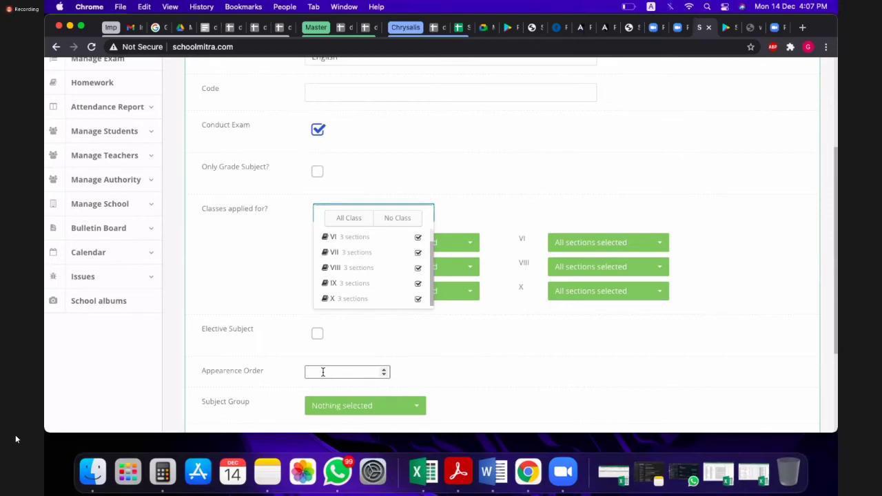
pyautogui.click(323, 372)
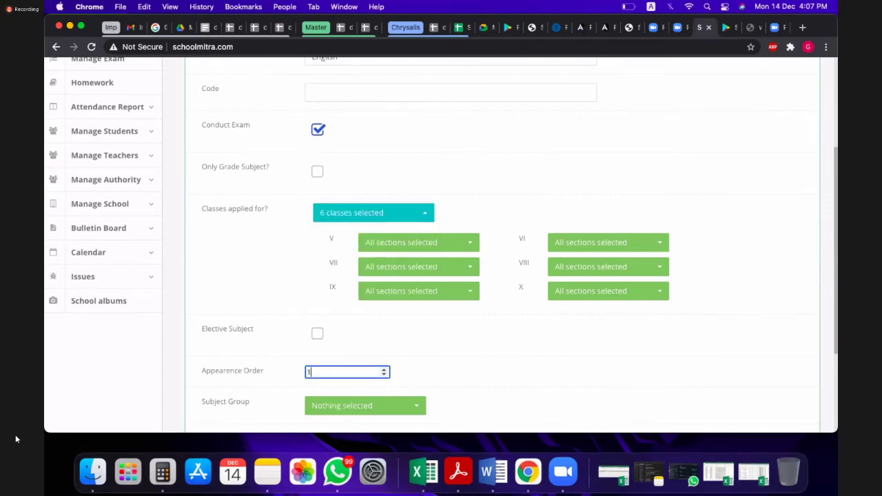
pyautogui.scroll(5, 299, 297)
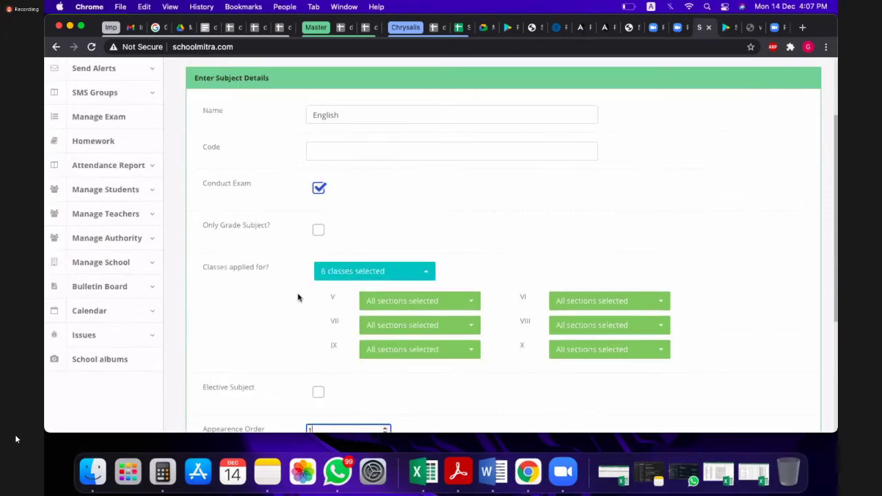
pyautogui.scroll(-3, 322, 275)
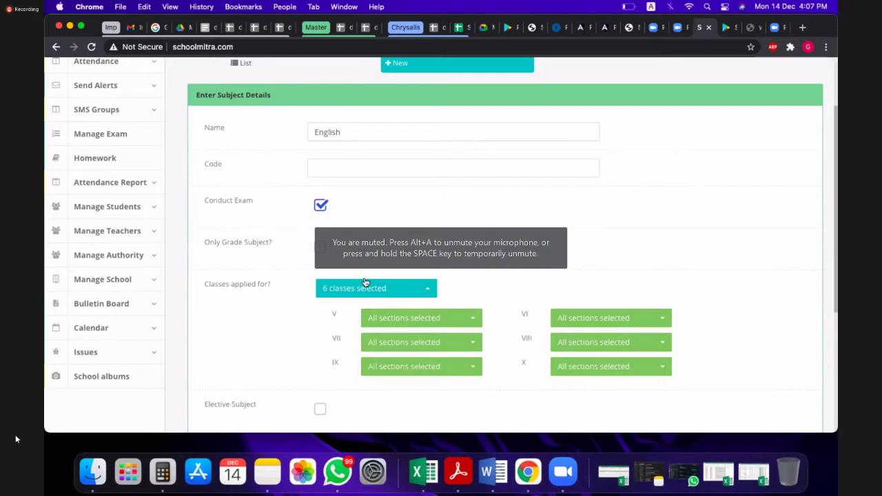
pyautogui.scroll(-3, 364, 287)
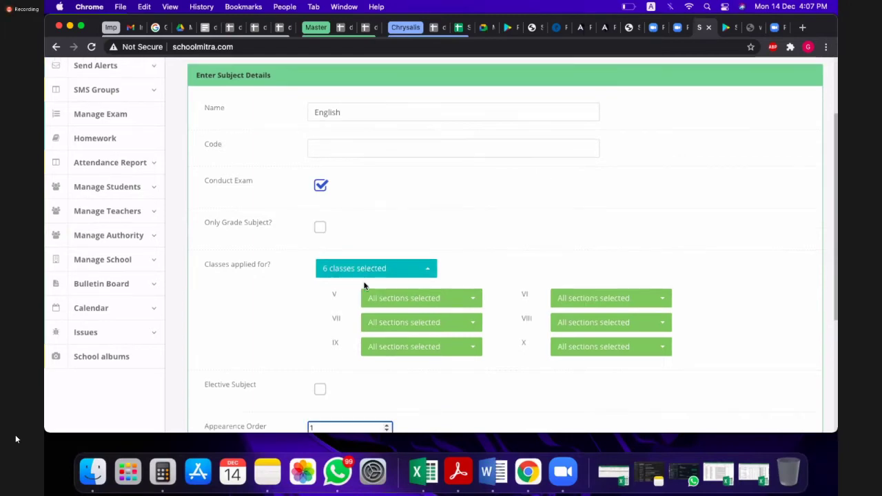
pyautogui.scroll(-1, 375, 351)
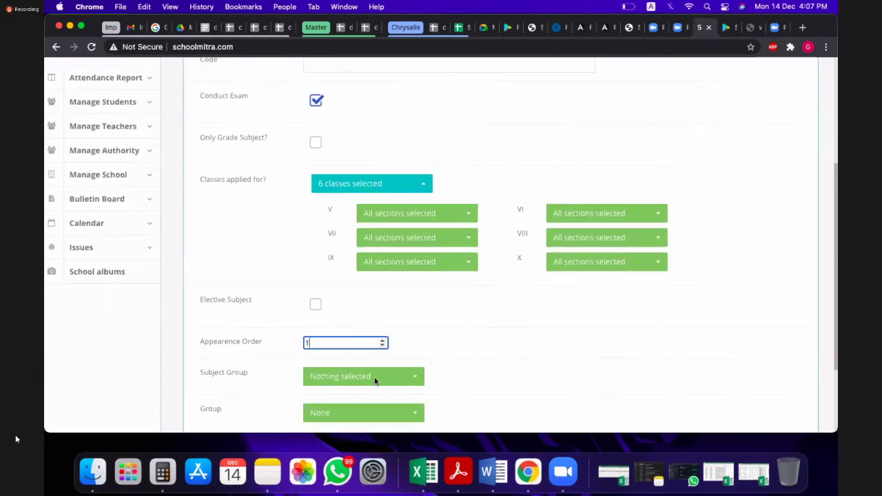
pyautogui.scroll(-2, 475, 401)
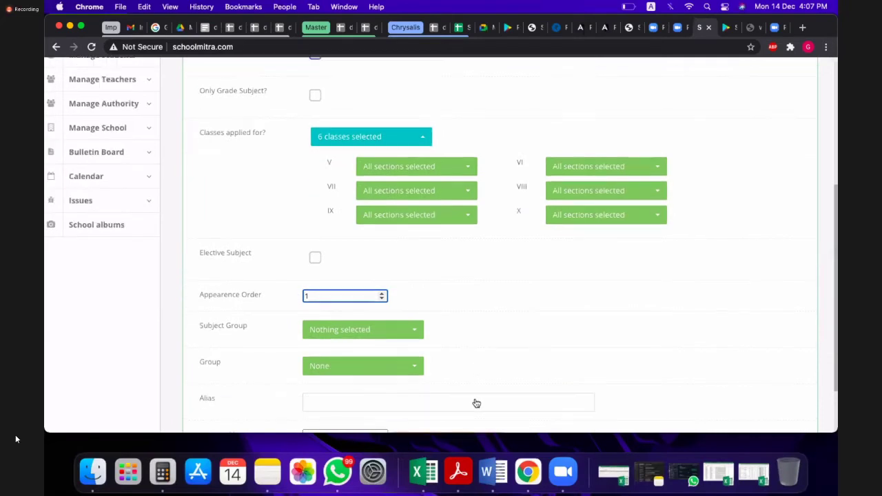
pyautogui.scroll(-2, 477, 403)
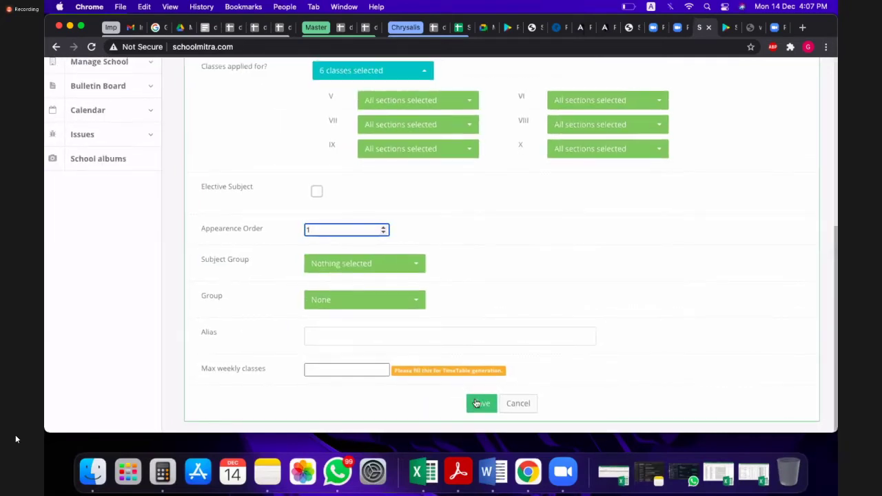
pyautogui.click(479, 404)
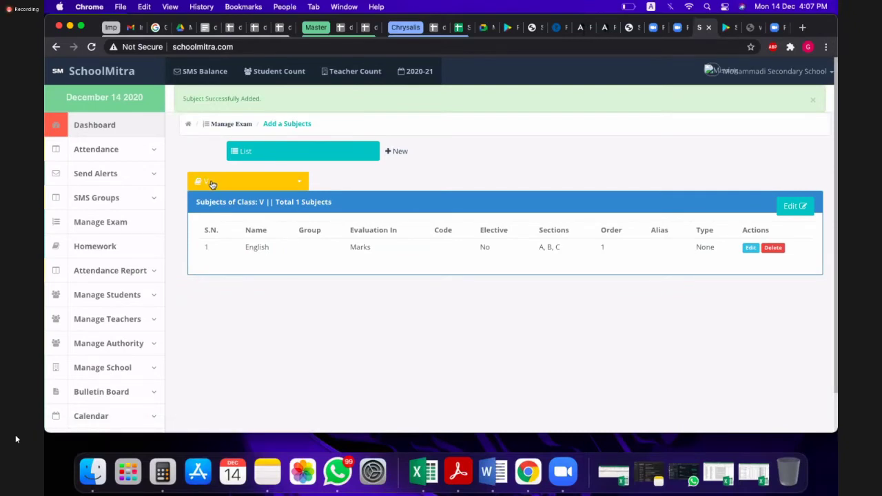
# - Check the subject lists for classes VI and VII, then reopen Add a Subjects from Manage Exam
pyautogui.click(212, 184)
pyautogui.click(210, 218)
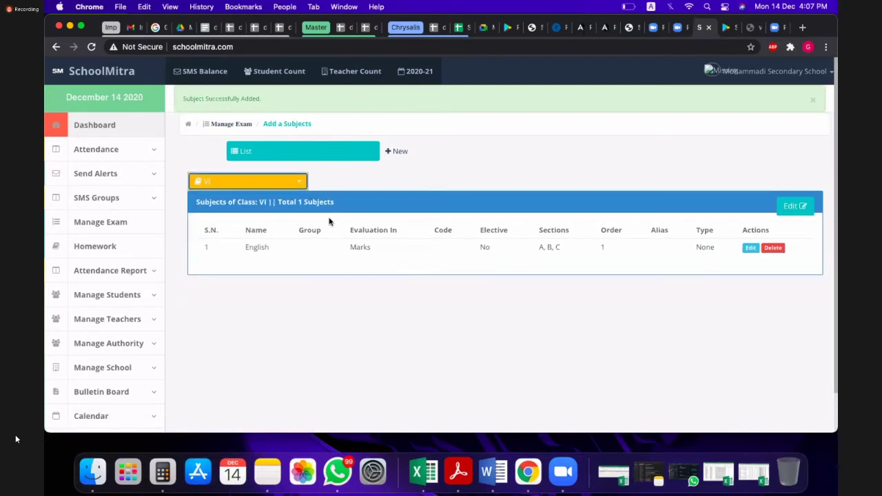
pyautogui.click(285, 180)
pyautogui.click(251, 235)
pyautogui.click(140, 225)
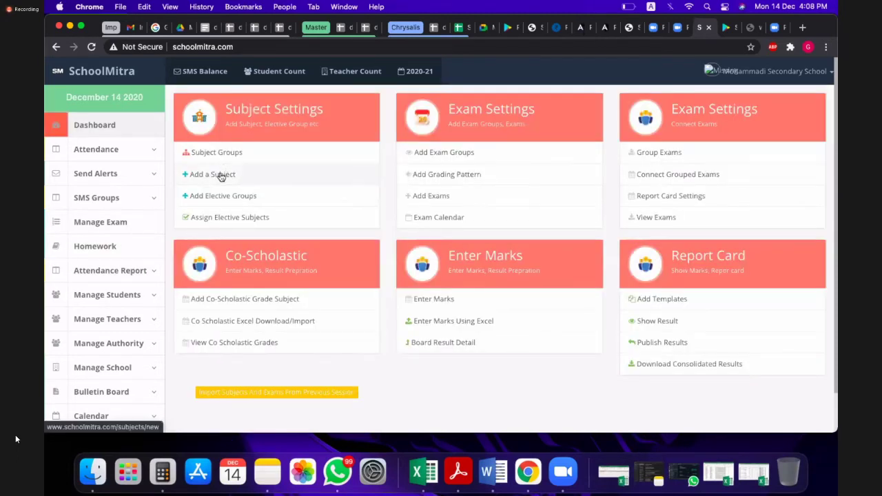
pyautogui.click(221, 176)
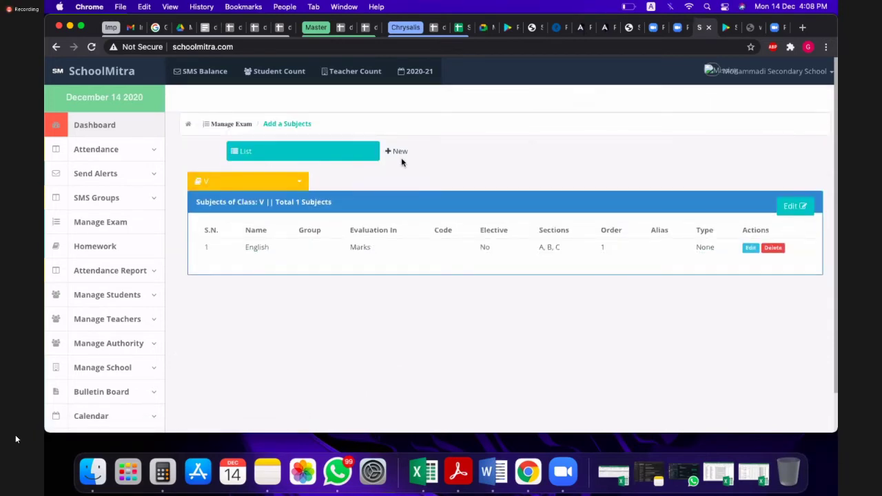
# - Fill a new subject form with Marathi for class VI, then expand Manage Teachers
pyautogui.click(398, 153)
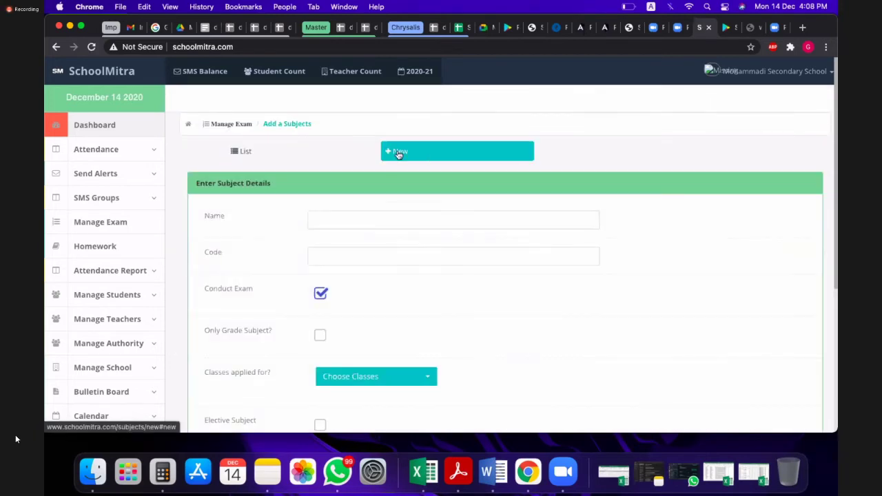
pyautogui.click(330, 221)
pyautogui.write('Marathi')
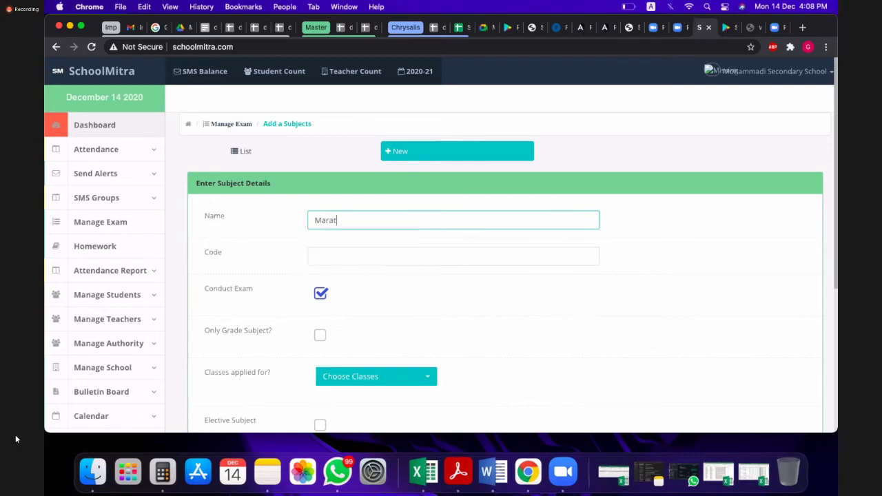
pyautogui.click(340, 376)
pyautogui.scroll(-3, 338, 372)
pyautogui.click(349, 295)
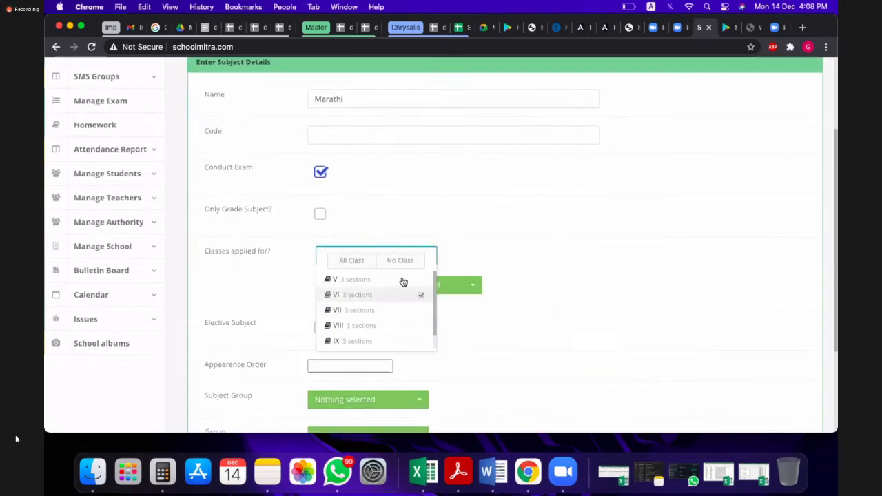
pyautogui.click(513, 240)
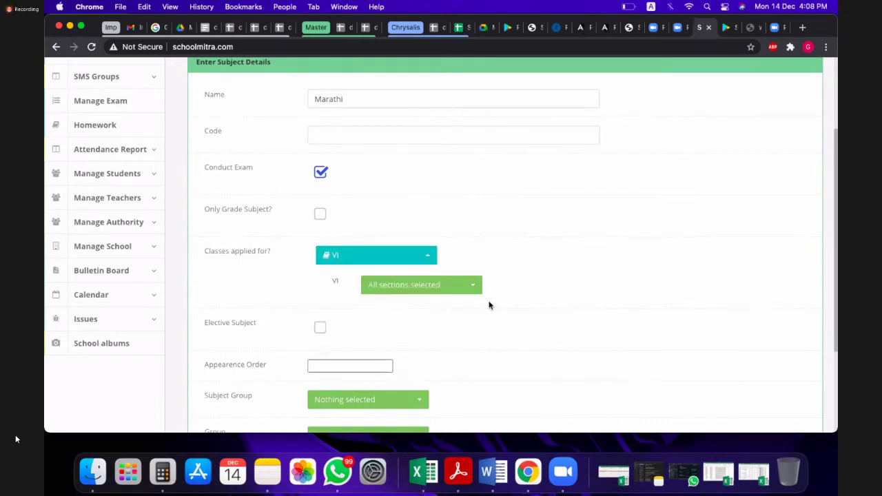
pyautogui.scroll(-4, 483, 331)
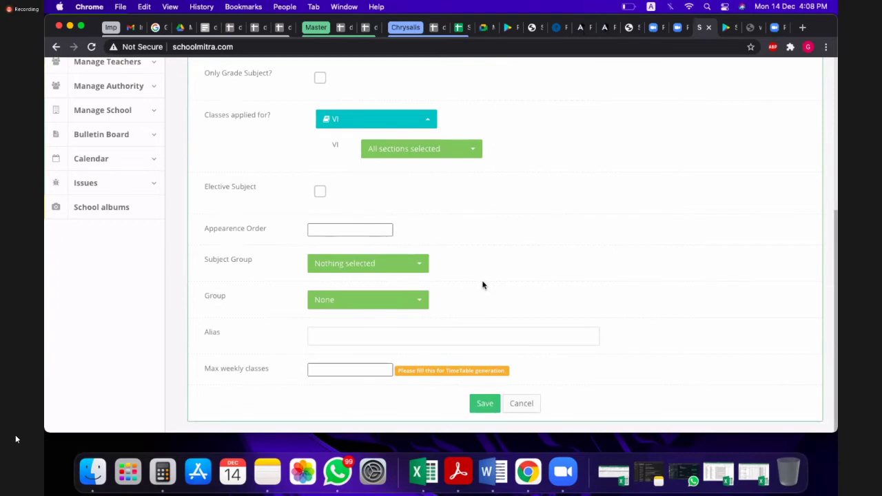
pyautogui.scroll(5, 339, 225)
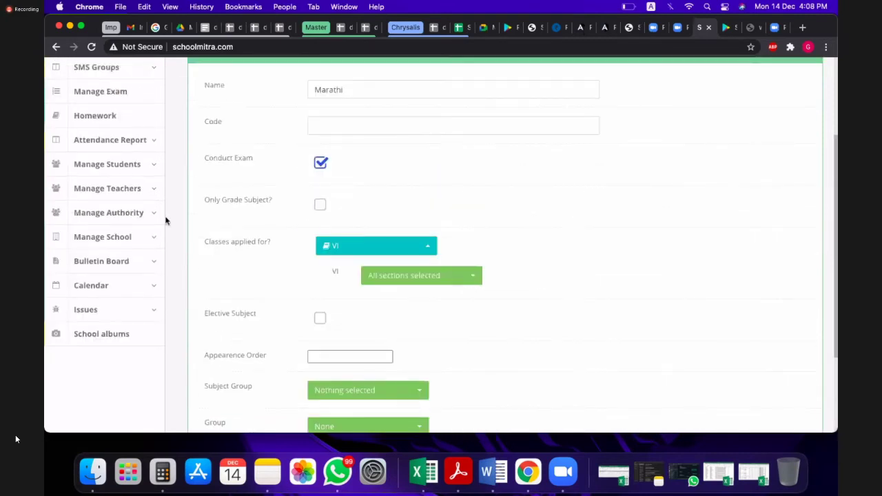
pyautogui.click(151, 215)
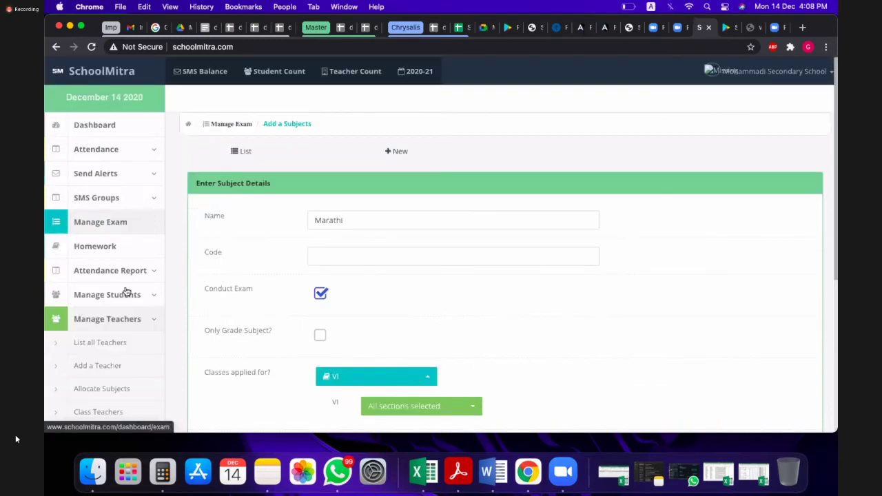
pyautogui.scroll(-2, 108, 281)
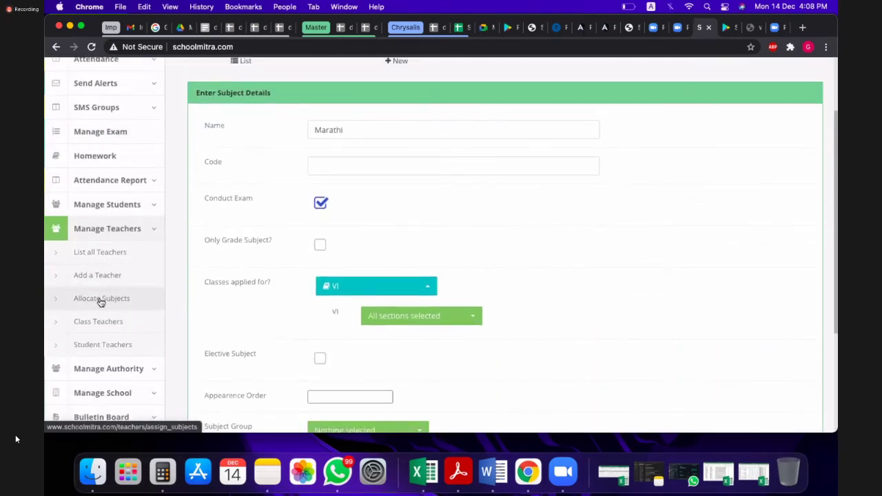
# - Go to Allocate Subjects and bring up the Assign Subject to Teacher form
pyautogui.click(100, 302)
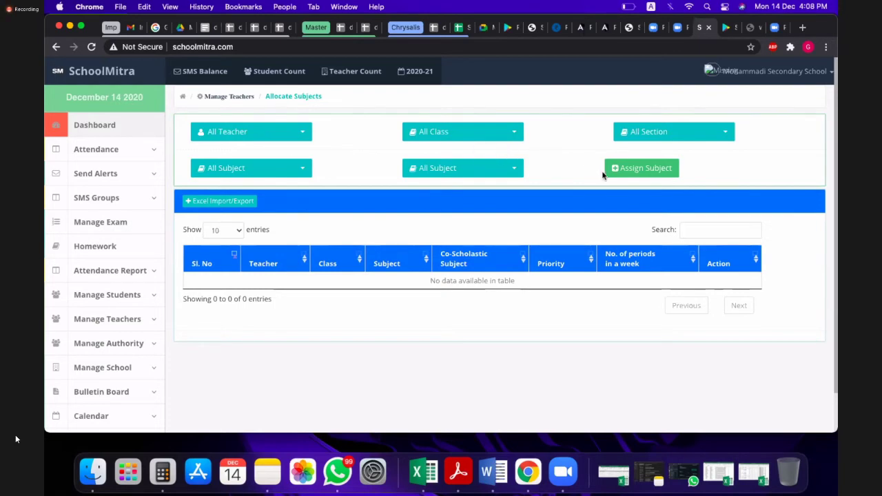
pyautogui.click(628, 175)
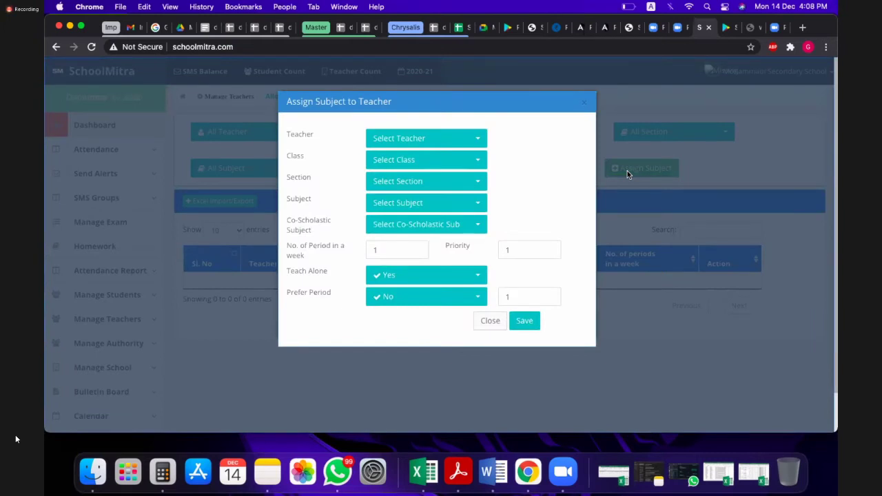
pyautogui.click(584, 104)
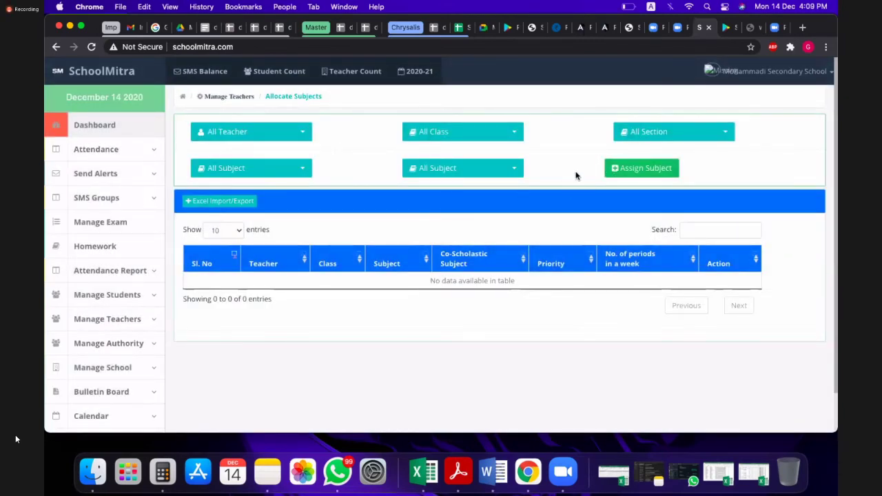
pyautogui.click(626, 169)
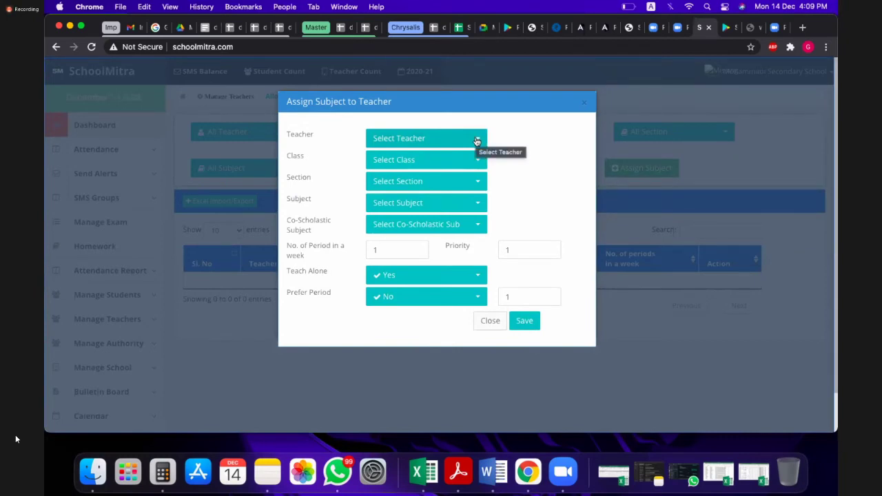
# - Search the teacher list and pick the single matching teacher
pyautogui.click(477, 140)
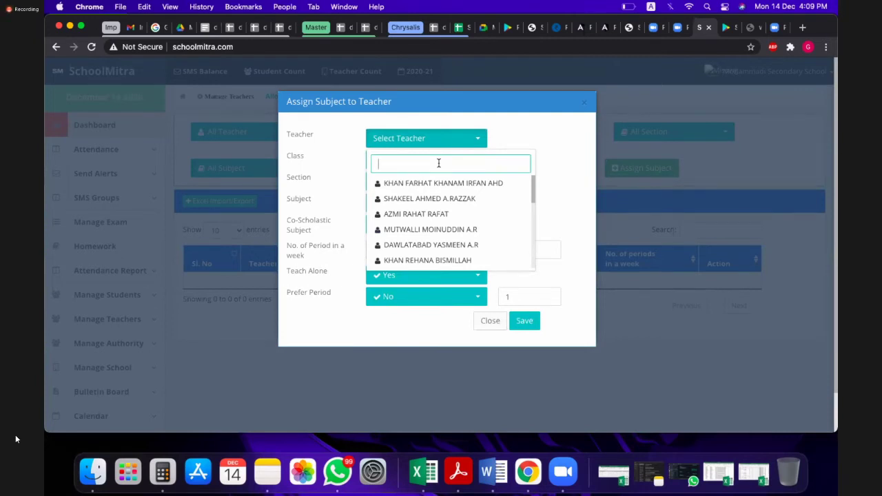
pyautogui.write('raj')
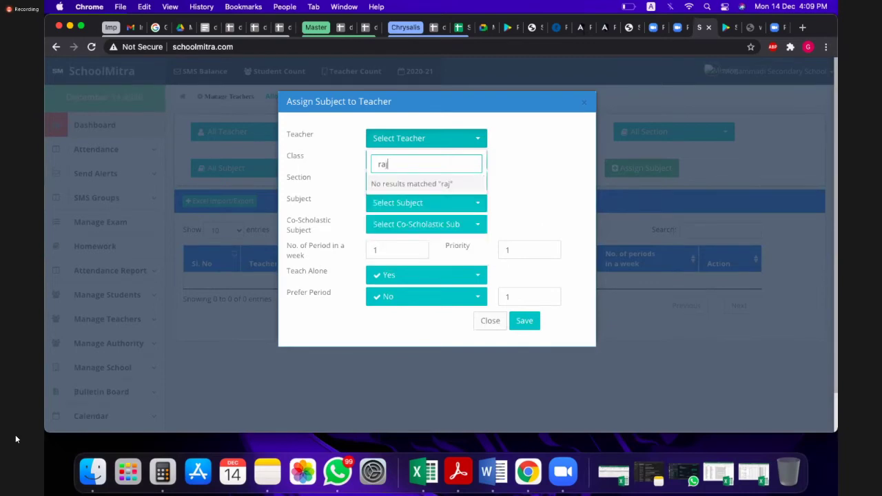
pyautogui.press('BackSpace')
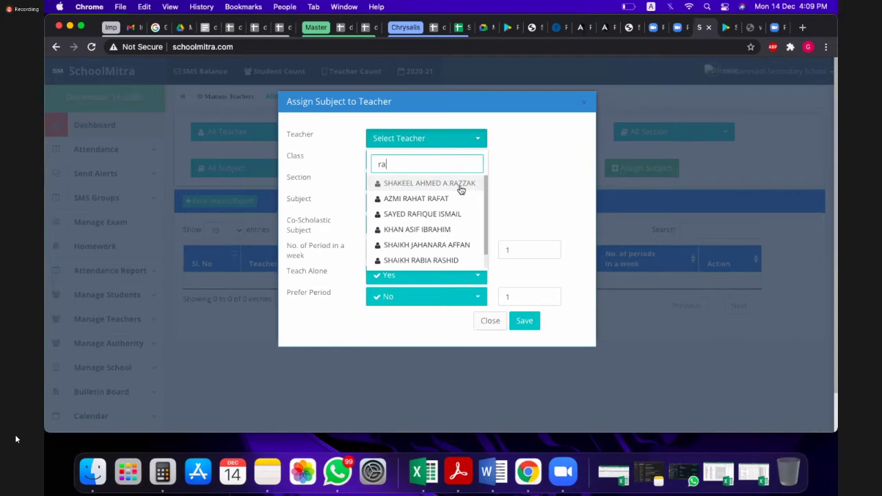
pyautogui.write('d')
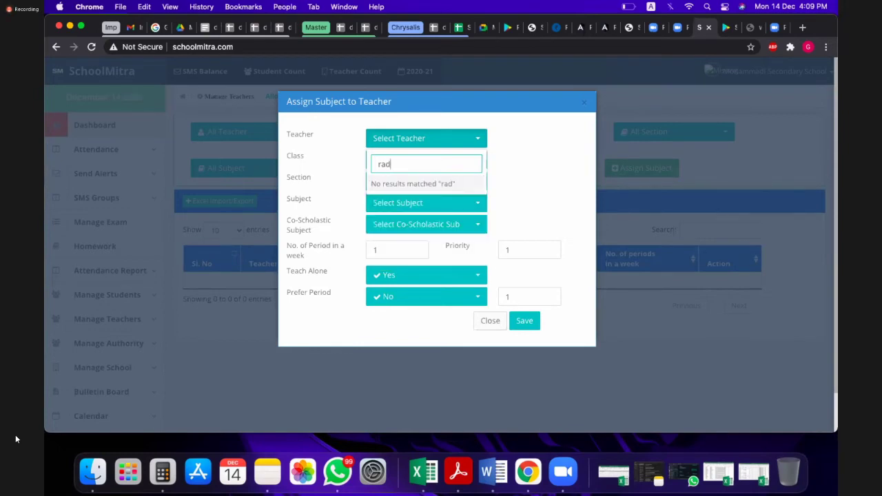
pyautogui.press('BackSpace')
pyautogui.write('b')
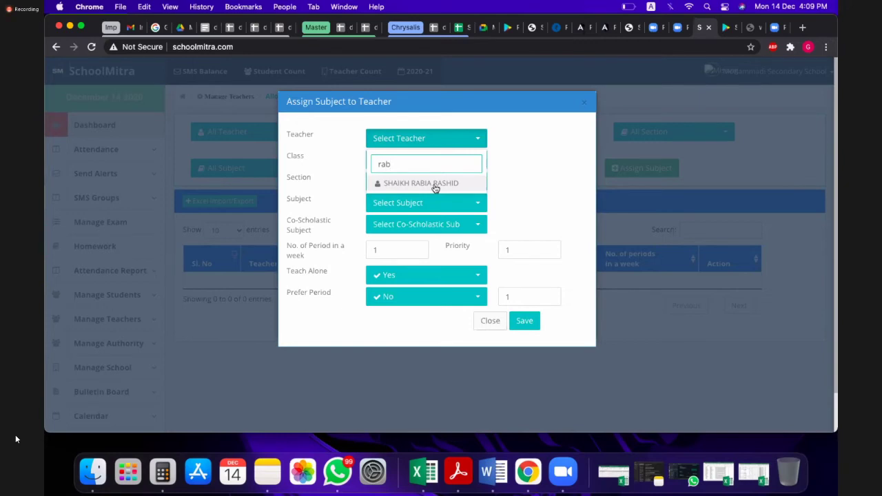
pyautogui.click(435, 187)
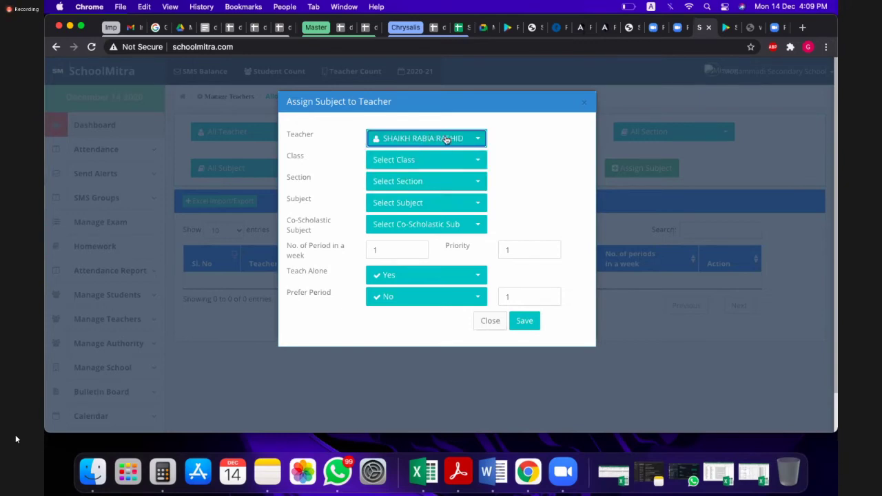
# - Assign English for class V, section A, and save the allocation
pyautogui.click(429, 160)
pyautogui.click(394, 203)
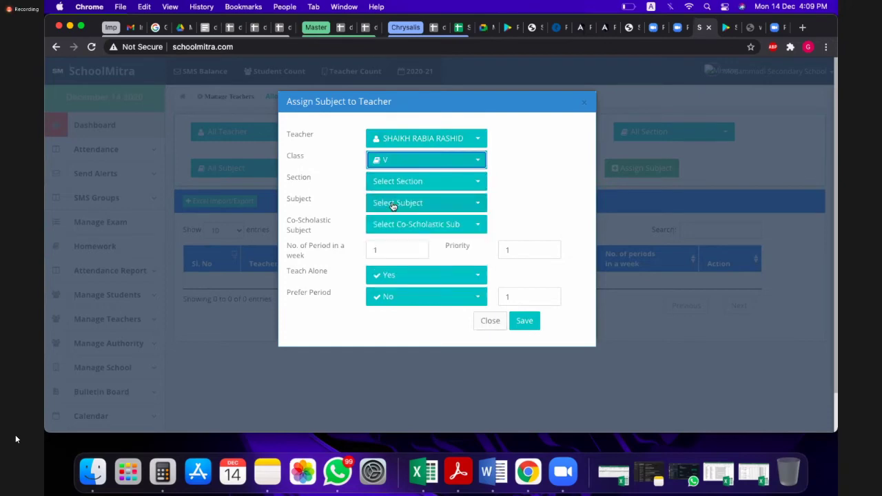
pyautogui.click(403, 181)
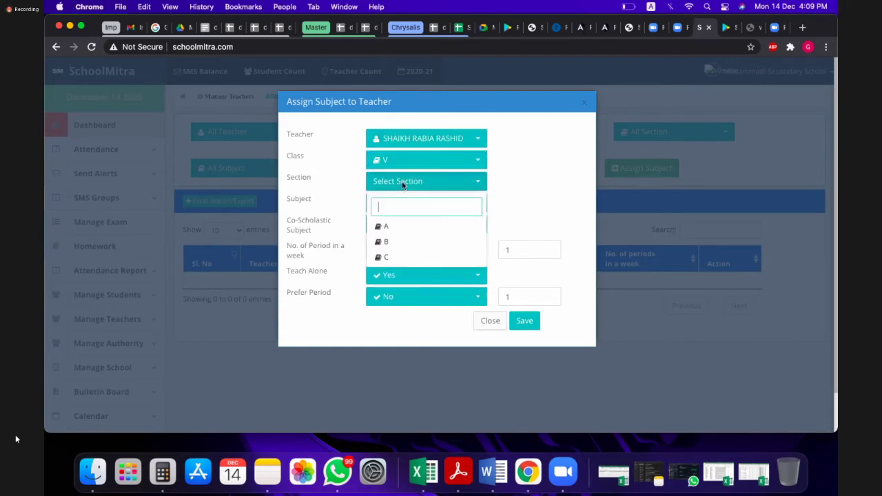
pyautogui.click(387, 228)
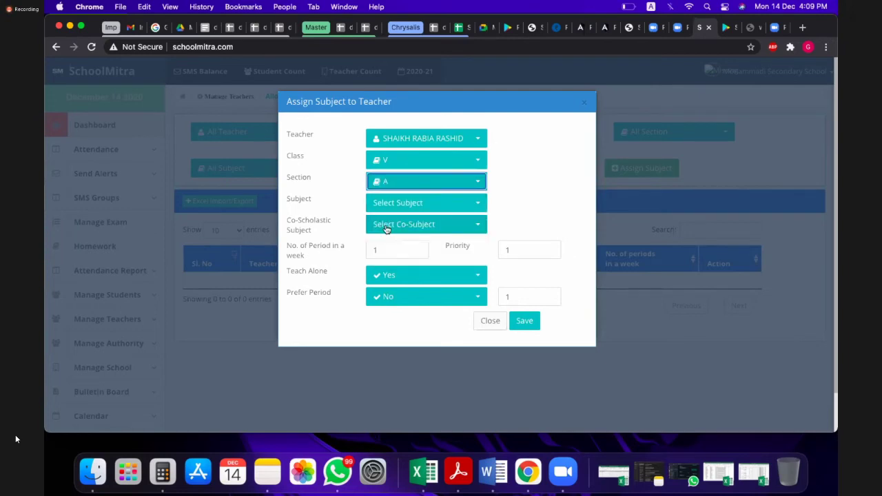
pyautogui.click(391, 204)
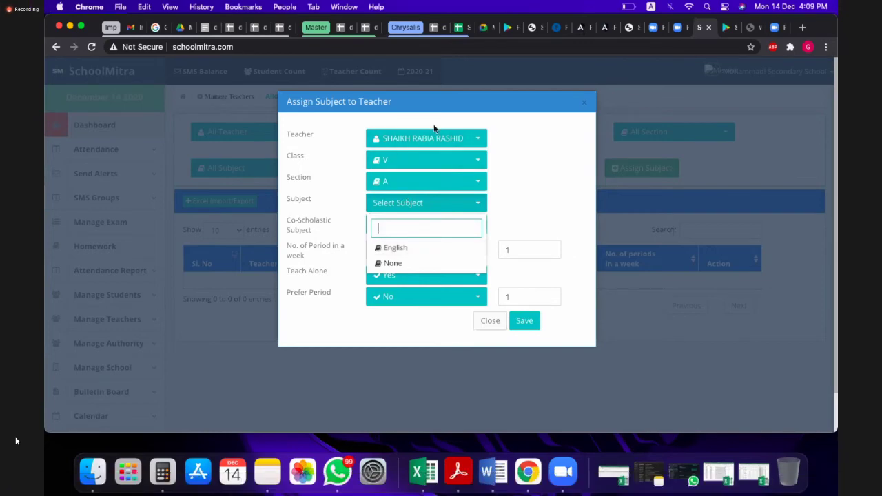
pyautogui.click(396, 248)
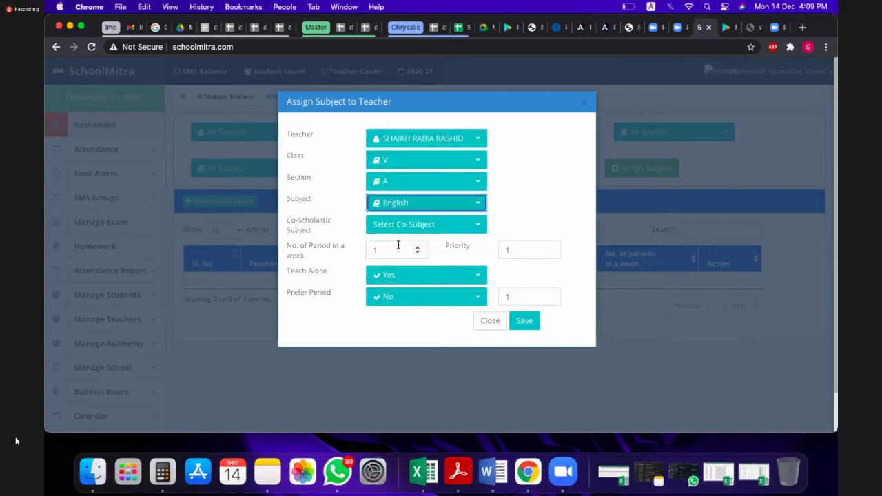
pyautogui.click(525, 320)
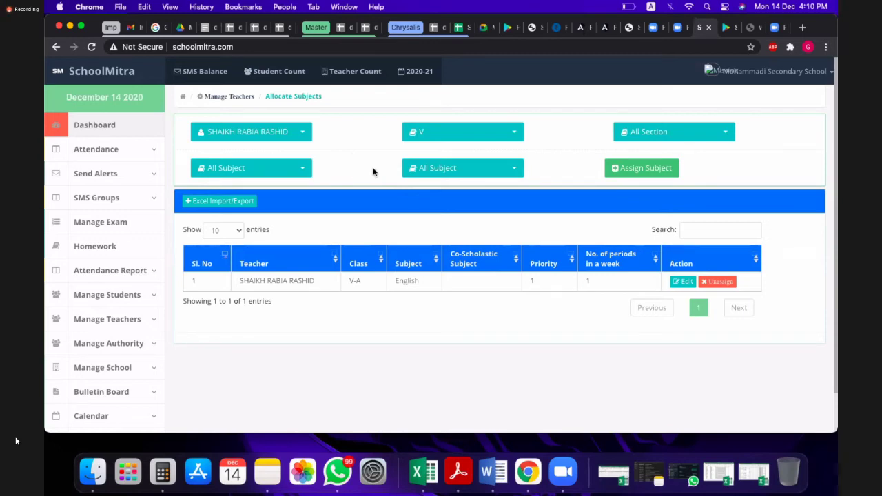
# - Expand Manage Teachers and reload Allocate Subjects, which still lists English for V-A
pyautogui.click(143, 295)
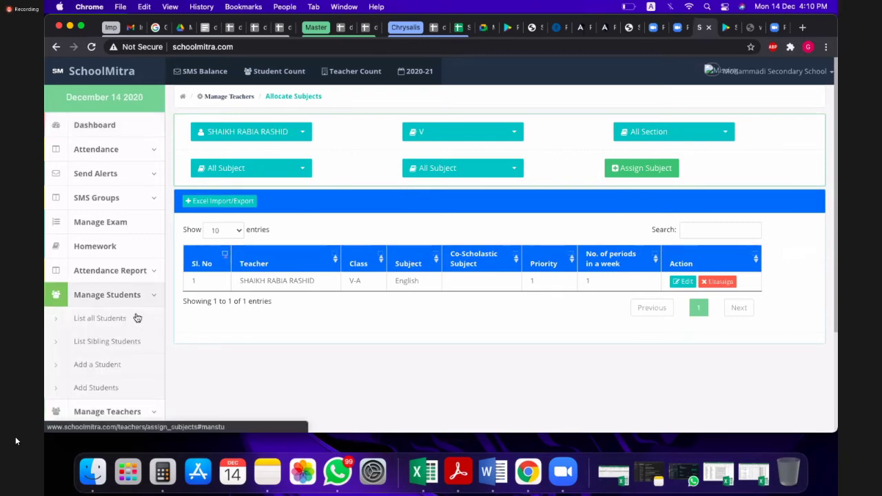
pyautogui.click(143, 273)
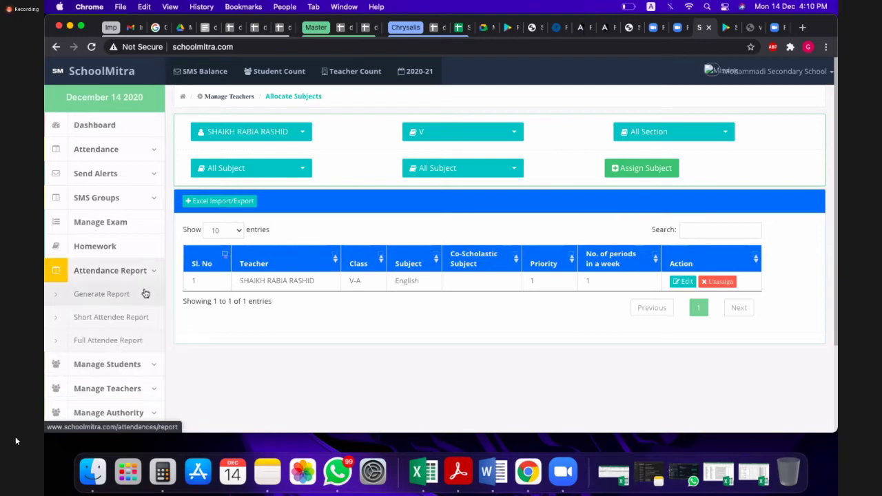
pyautogui.click(143, 271)
pyautogui.click(138, 319)
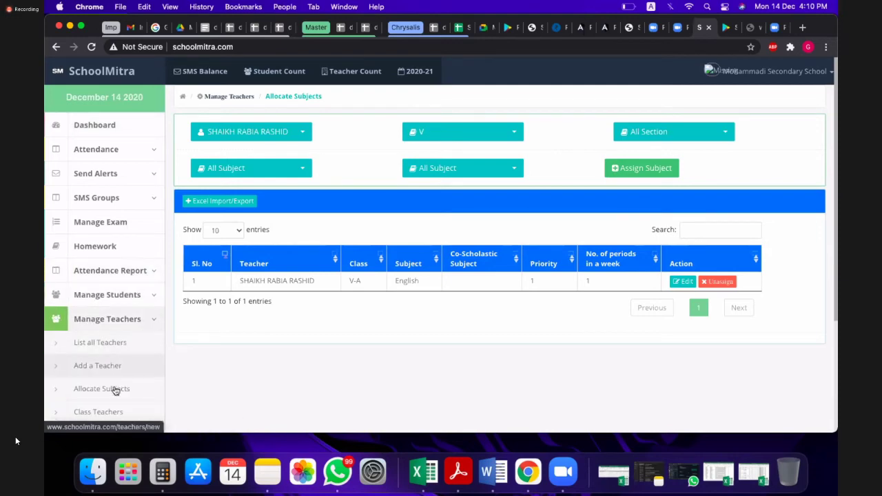
pyautogui.click(116, 390)
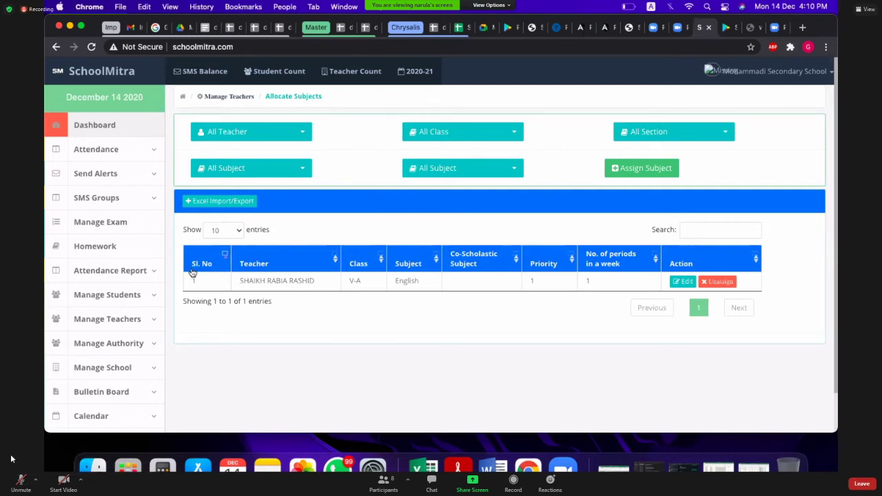
# - Return to SchoolMitra and expand Manage Teachers to reveal Class Teachers and other teacher pages
pyautogui.click(18, 479)
pyautogui.click(19, 484)
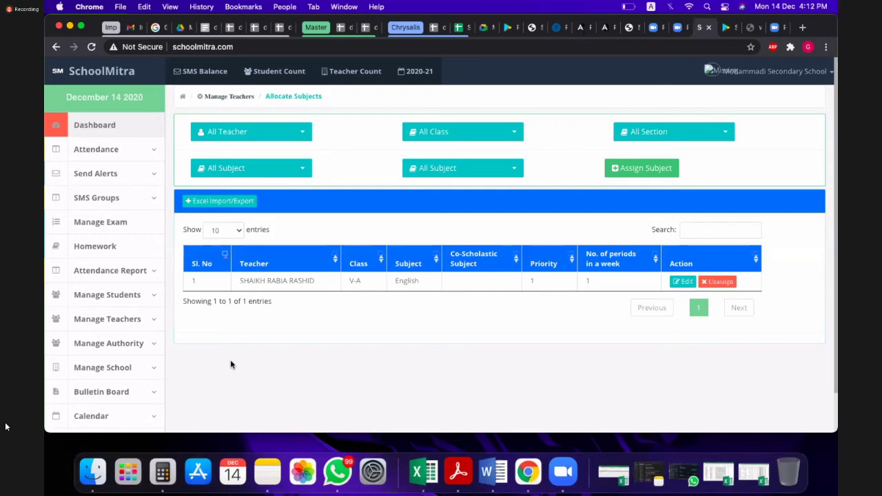
pyautogui.moveTo(7, 441)
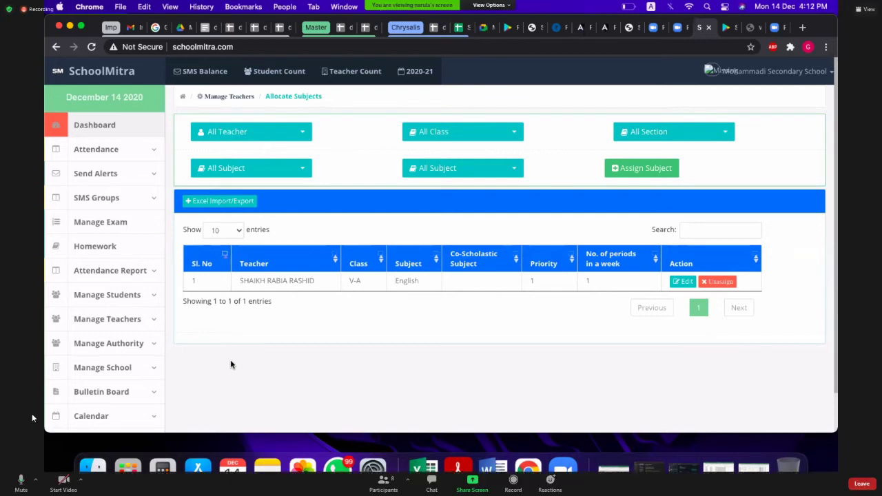
pyautogui.click(20, 481)
pyautogui.click(20, 481)
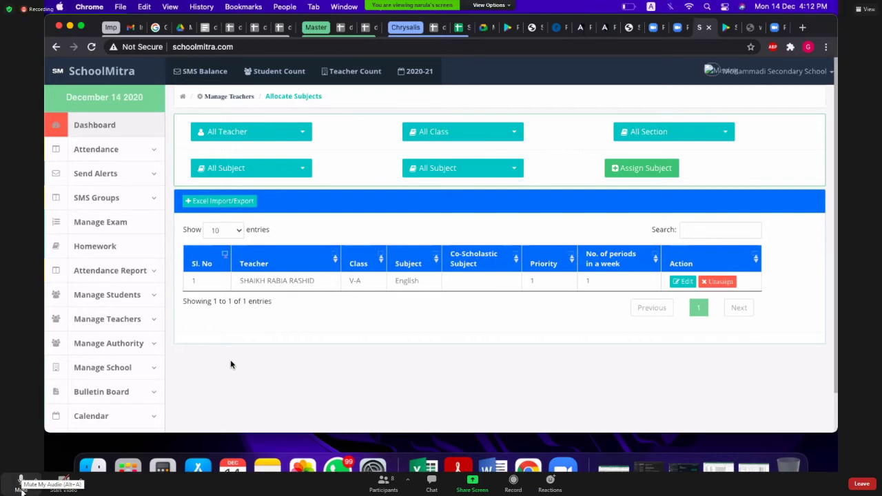
pyautogui.click(22, 477)
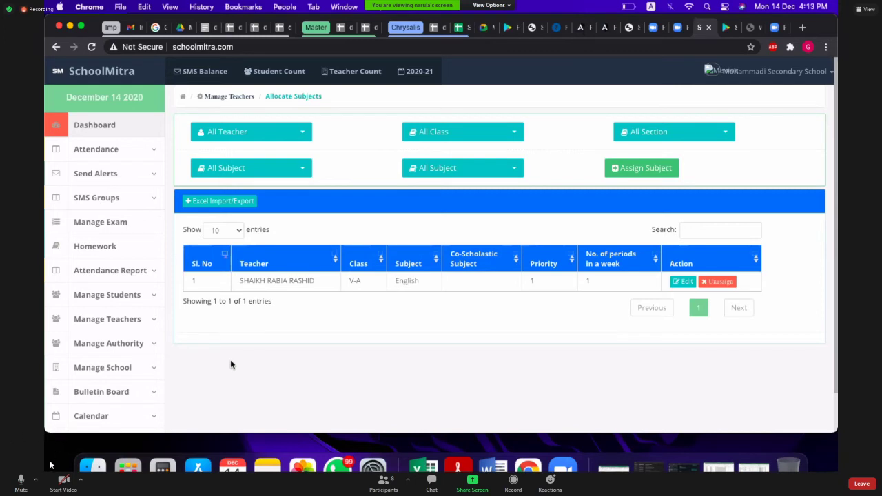
pyautogui.hotkey('alt', 'a')
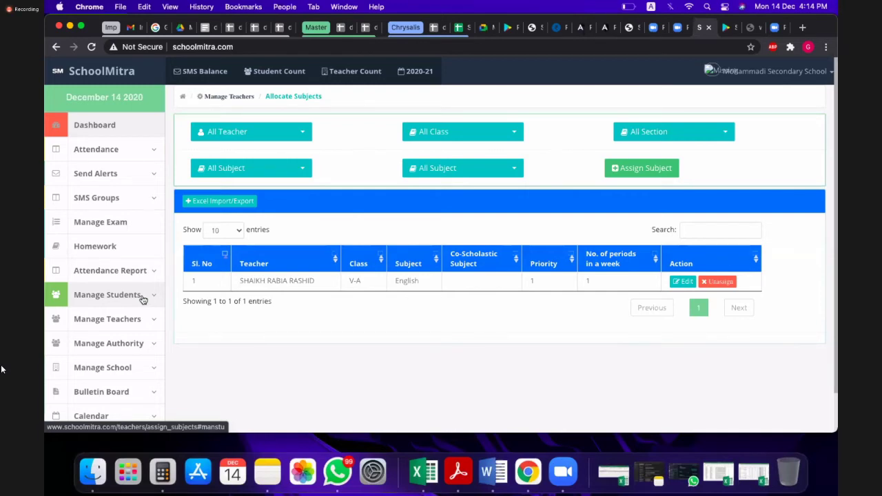
pyautogui.click(124, 318)
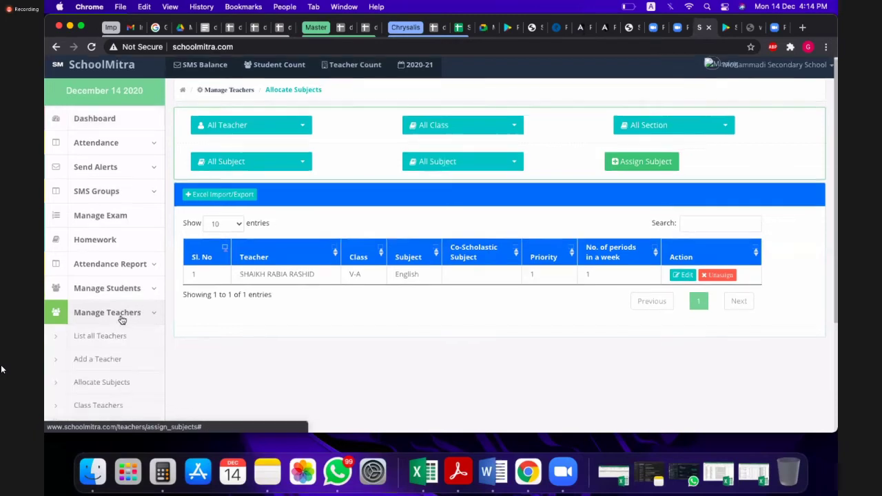
pyautogui.scroll(-3, 118, 315)
# - Add a new class teacher for V-A by searching the teacher list by name, then save
pyautogui.click(121, 319)
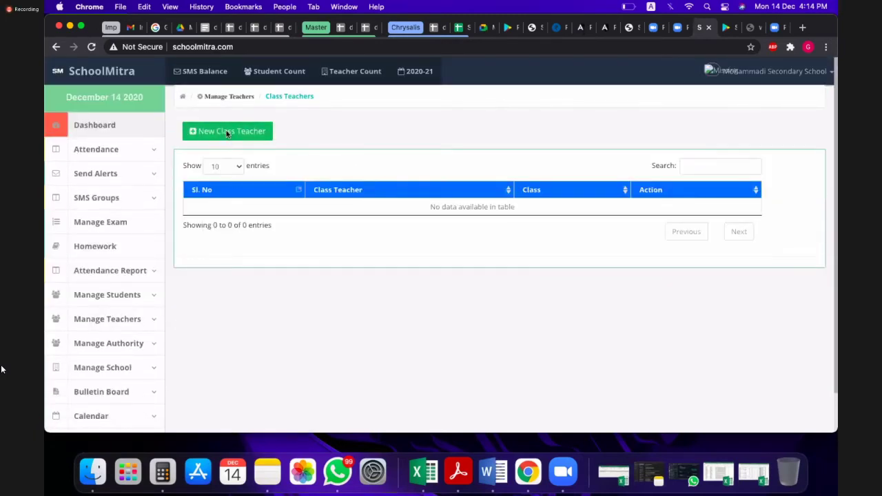
pyautogui.click(226, 132)
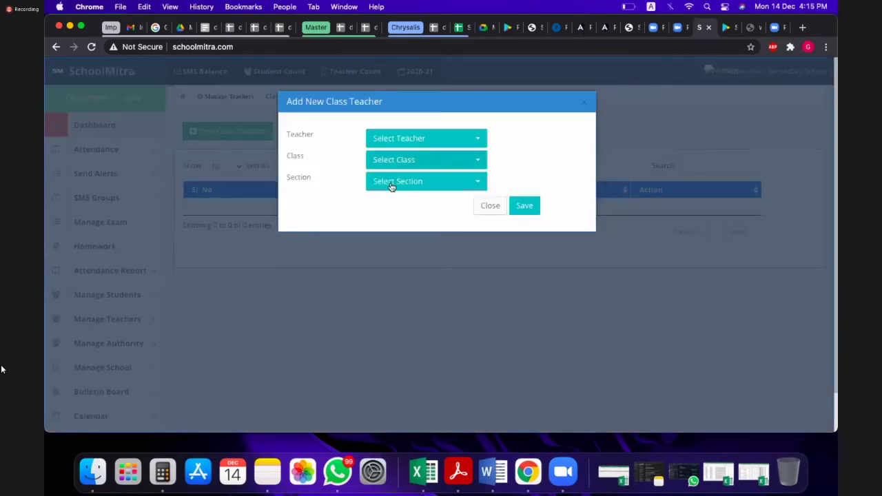
pyautogui.click(407, 139)
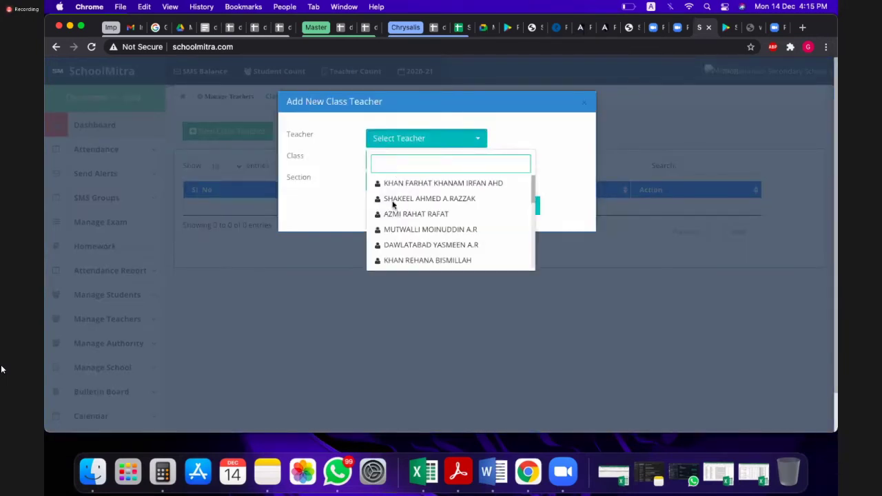
pyautogui.write('ra')
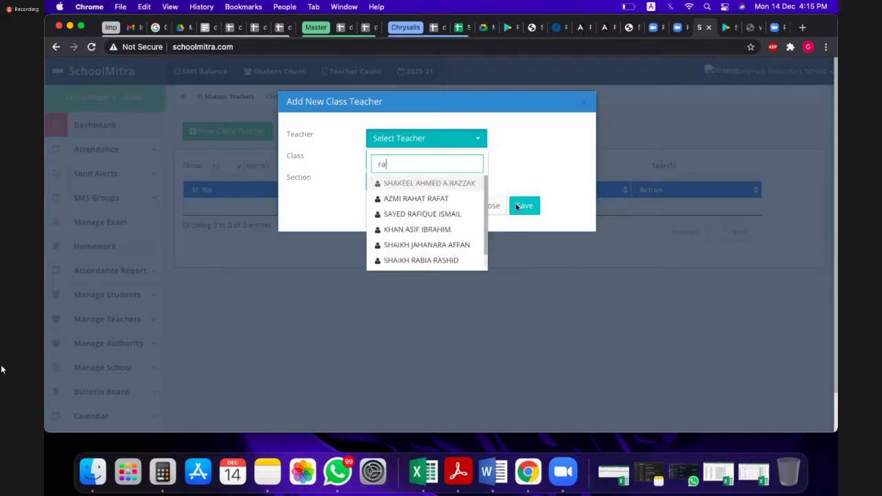
pyautogui.click(515, 204)
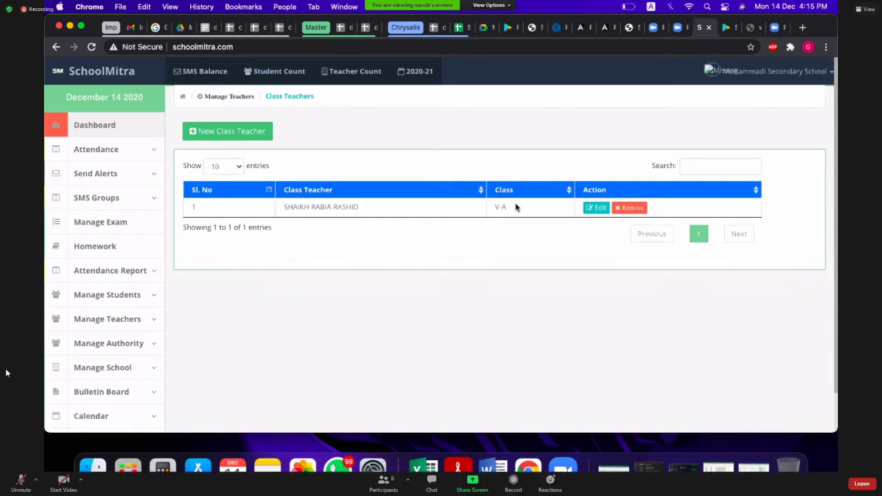
pyautogui.click(20, 477)
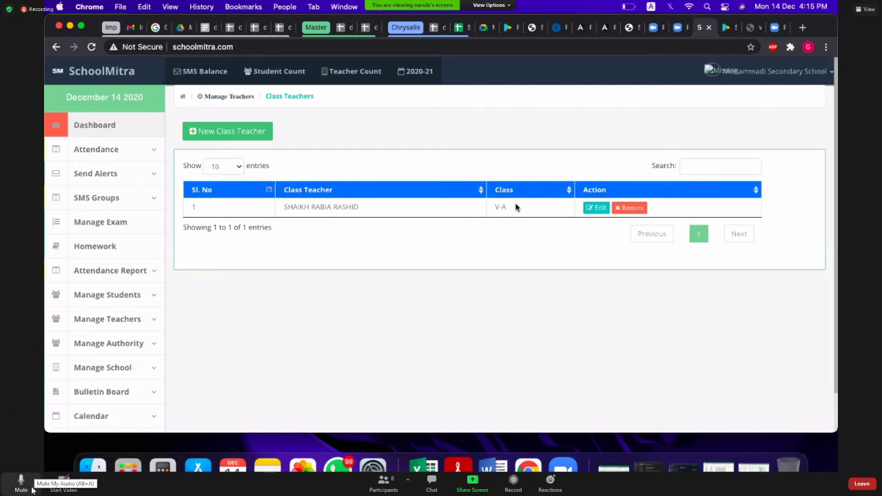
pyautogui.click(21, 477)
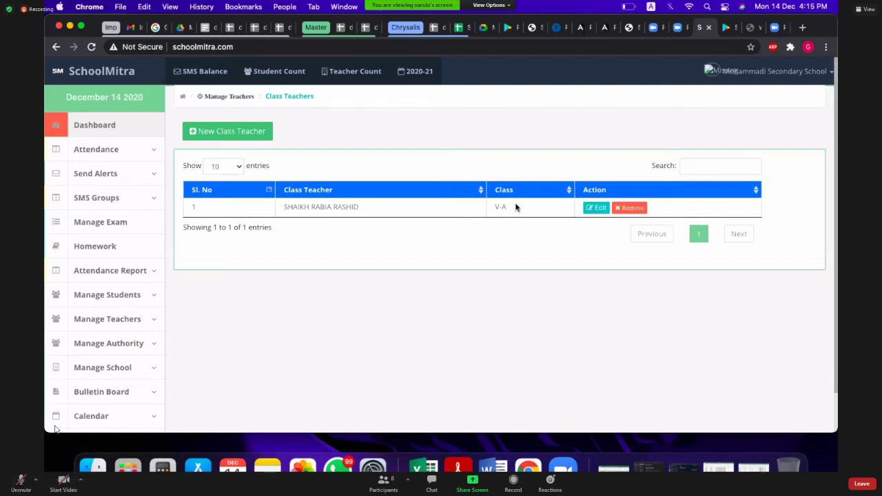
pyautogui.click(21, 486)
pyautogui.click(113, 330)
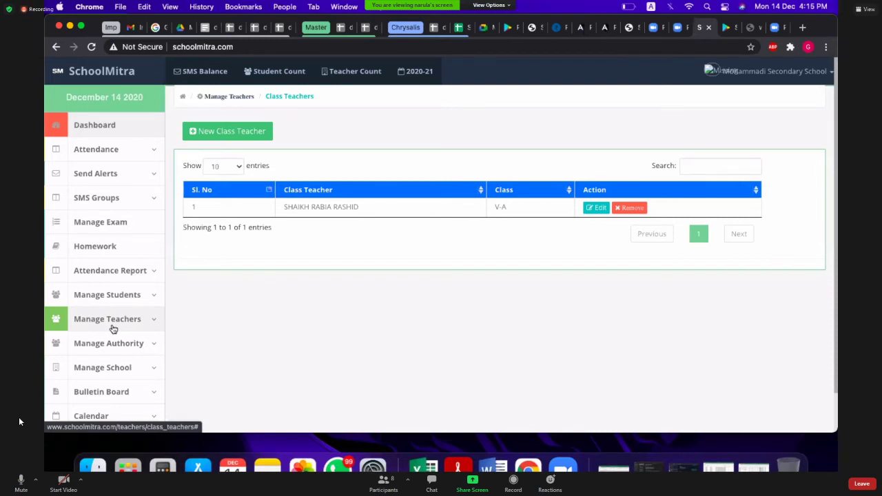
pyautogui.click(22, 483)
pyautogui.click(118, 249)
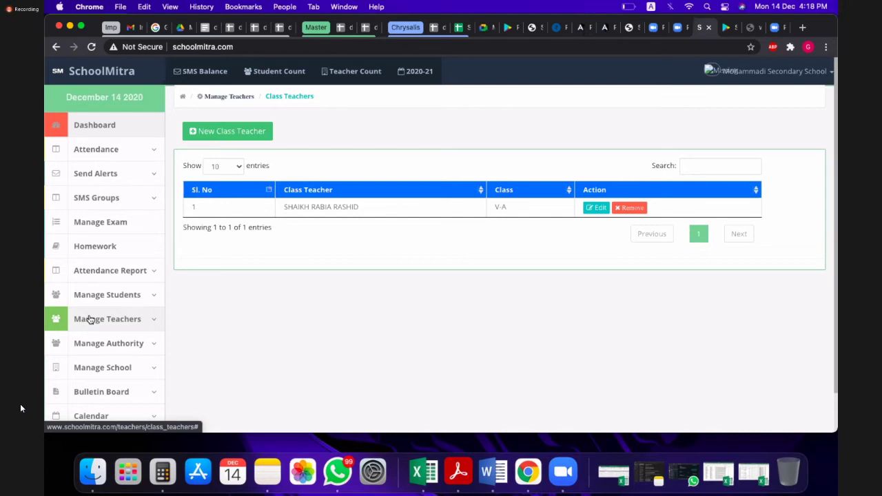
pyautogui.moveTo(17, 407)
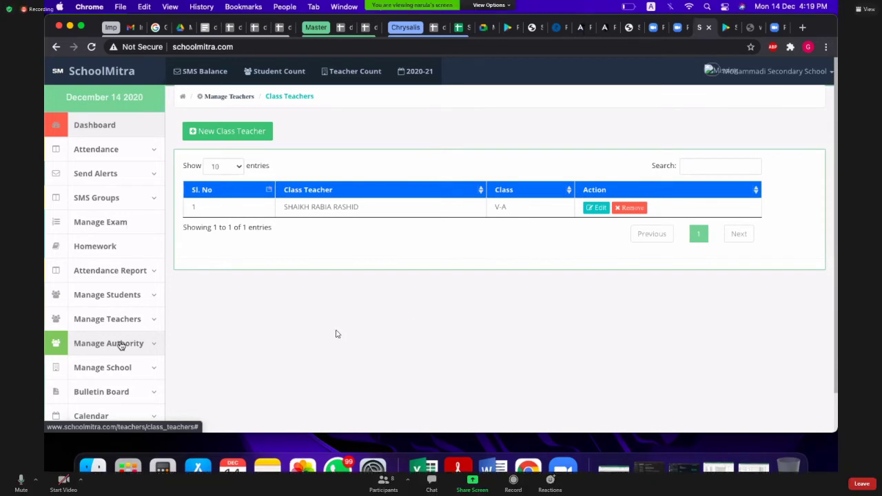
# - Open List all Students, filter it to Class V, Section A, and scroll through the results
pyautogui.click(19, 482)
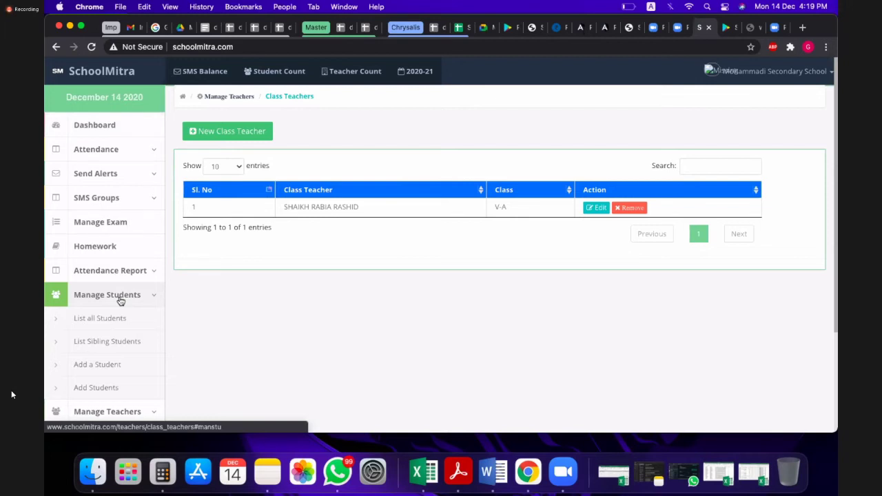
pyautogui.click(107, 320)
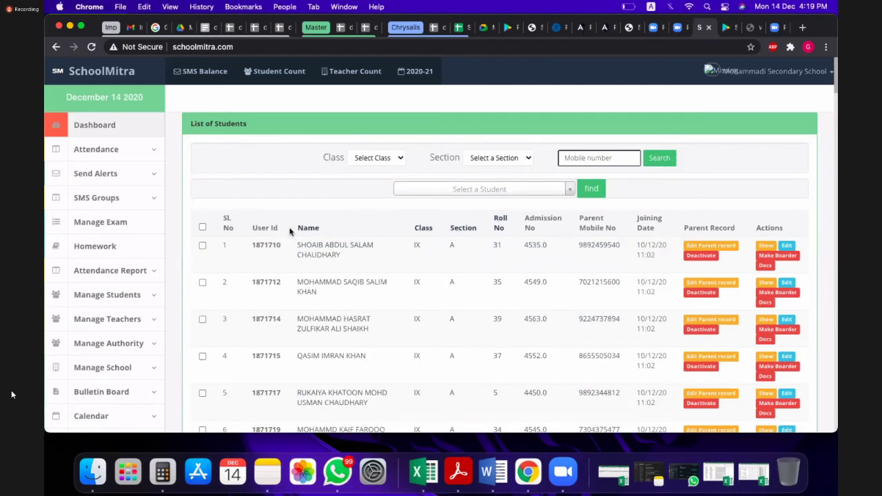
pyautogui.click(396, 161)
pyautogui.click(384, 170)
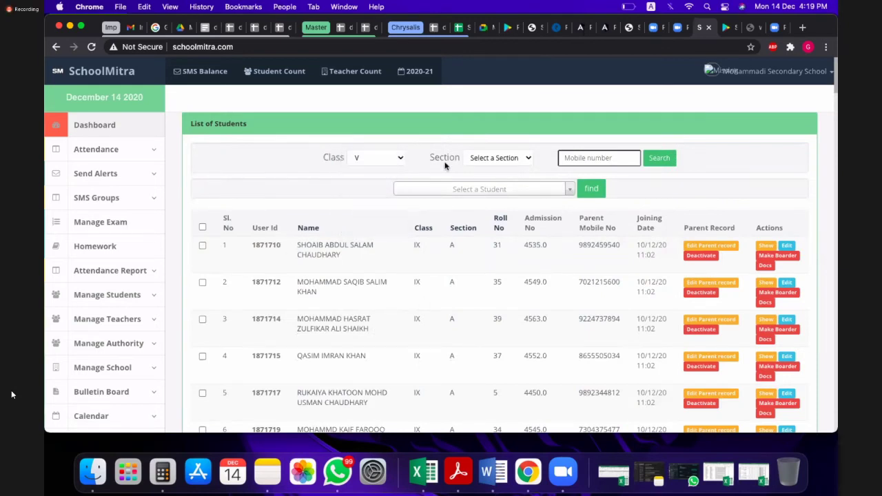
pyautogui.click(483, 158)
pyautogui.click(493, 168)
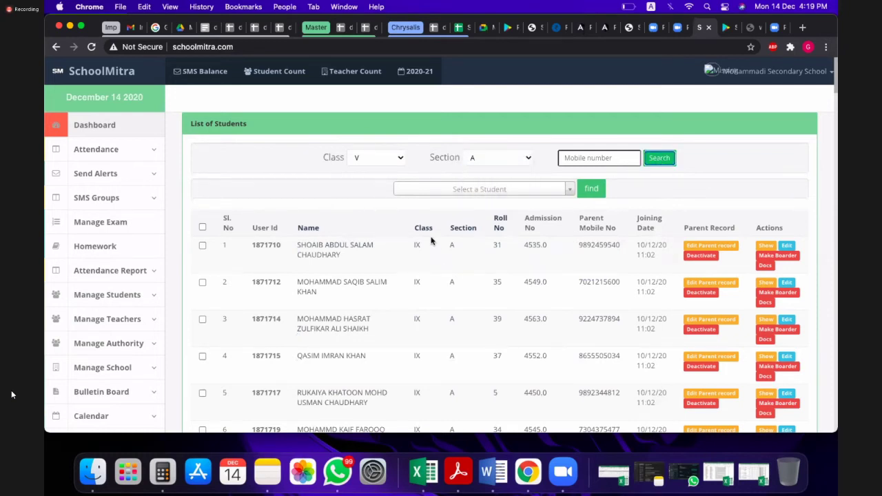
pyautogui.scroll(-10, 473, 305)
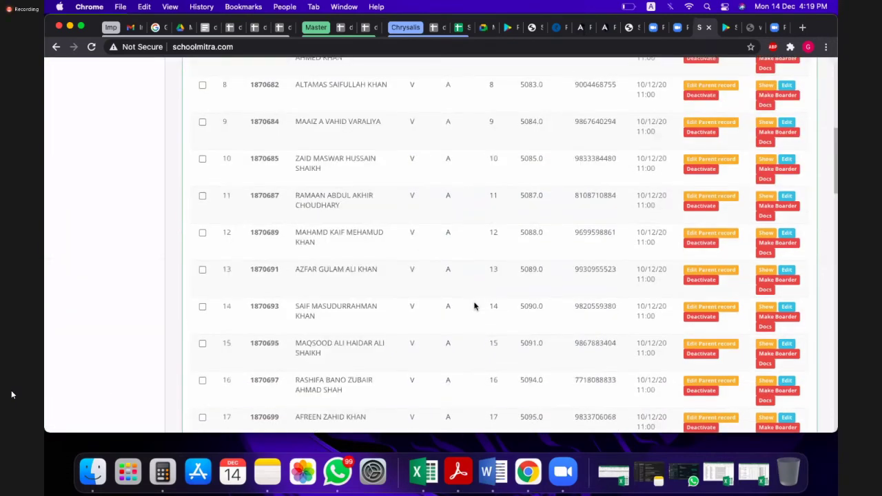
pyautogui.scroll(-15, 475, 306)
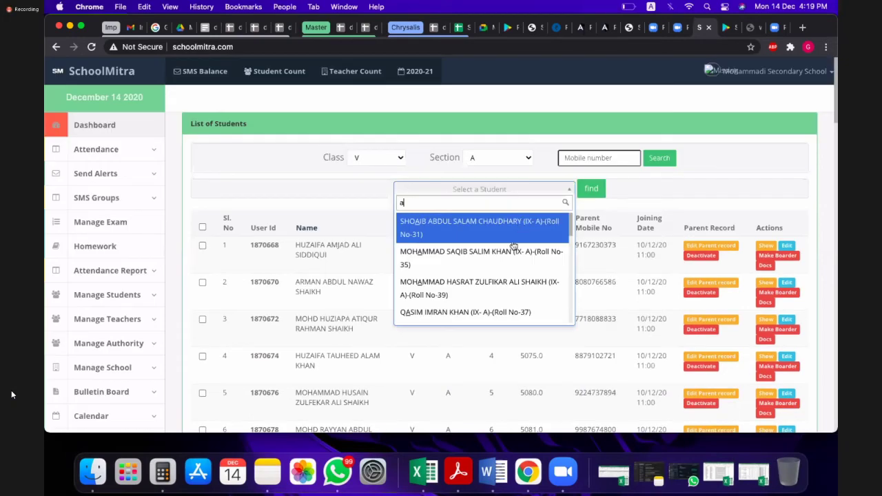
# - Try a name search in the Select a Student box, then close its results
pyautogui.write('bdul')
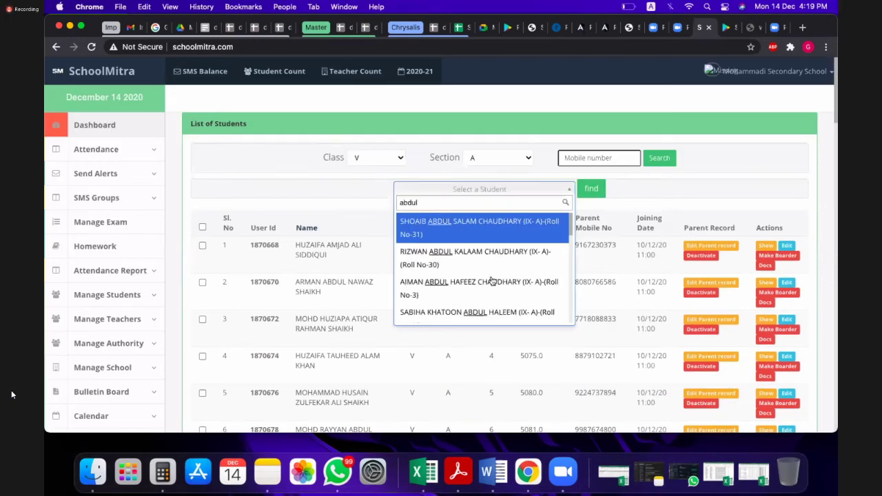
pyautogui.scroll(-5, 492, 281)
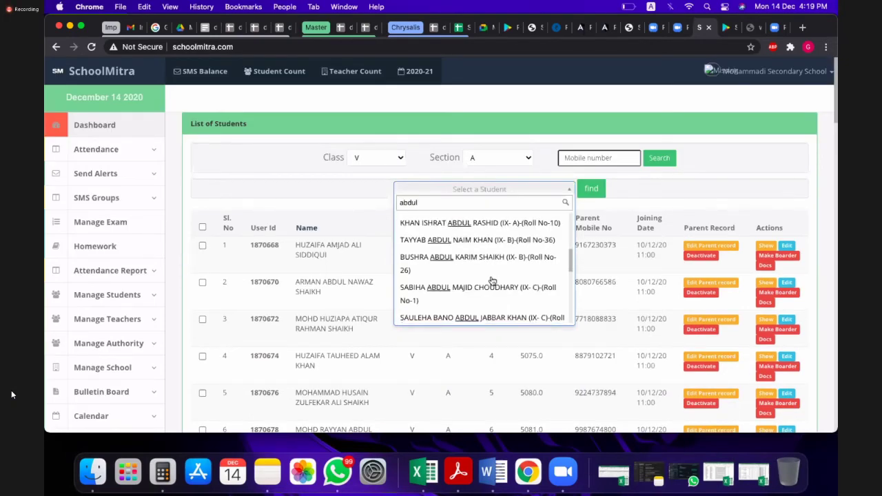
pyautogui.scroll(-3, 493, 282)
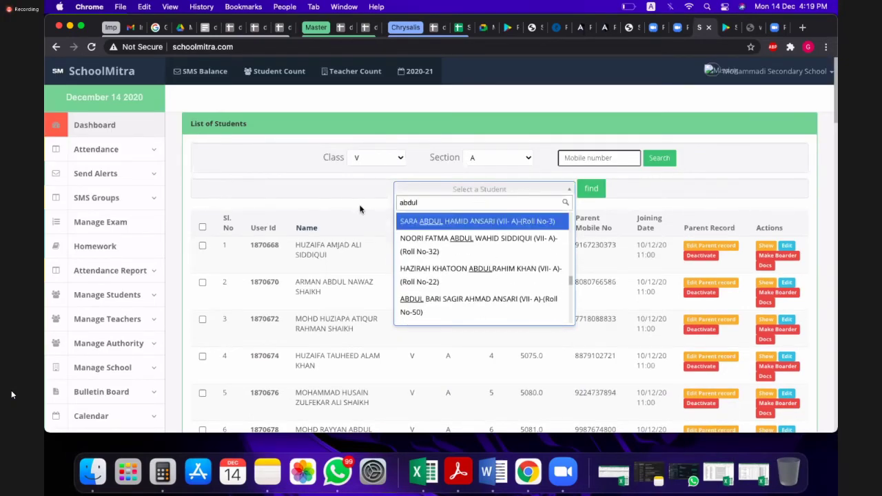
pyautogui.click(598, 142)
# - Copy row 3's parent mobile number into the Mobile number filter and search
pyautogui.click(592, 158)
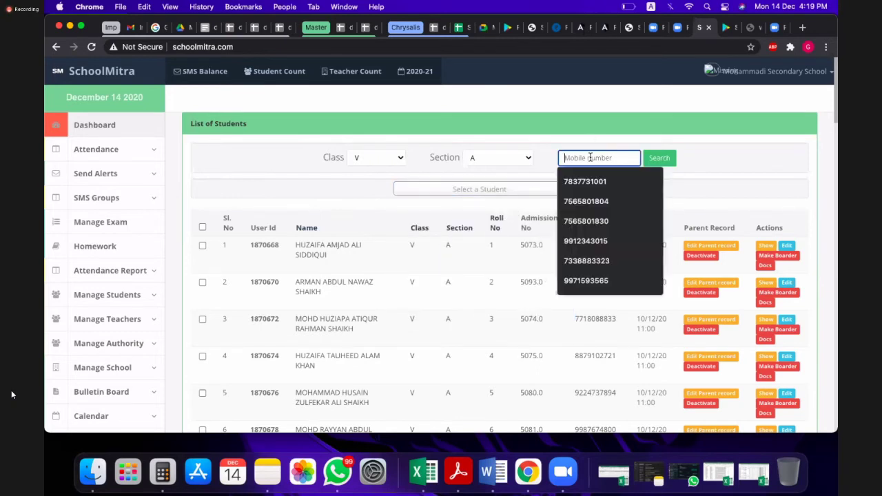
pyautogui.click(617, 320)
pyautogui.doubleClick(579, 319)
pyautogui.press('super+c')
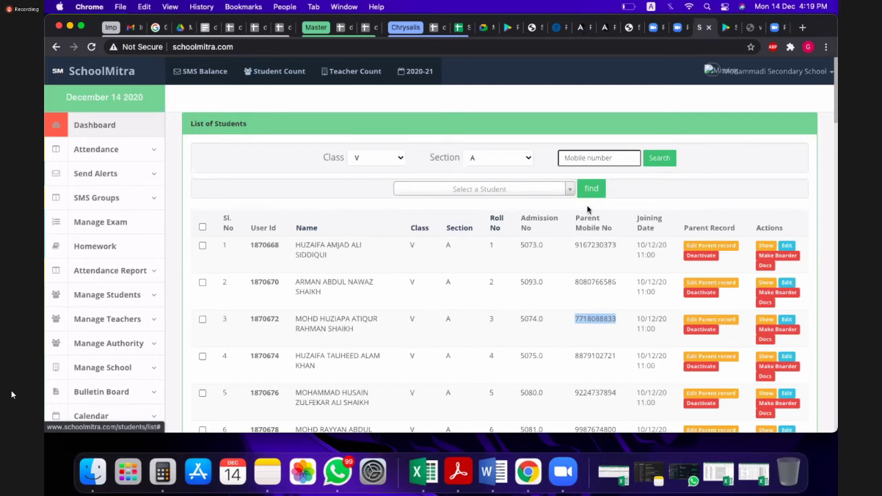
pyautogui.click(589, 157)
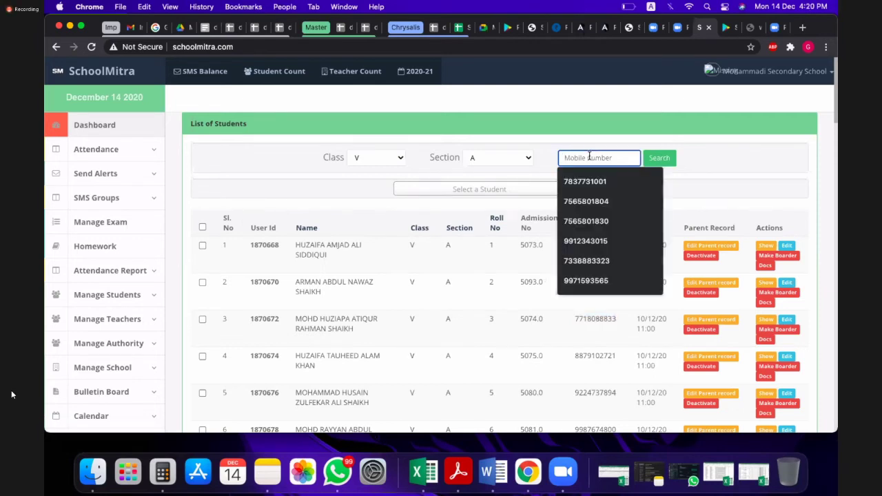
pyautogui.press('super+v')
pyautogui.click(656, 159)
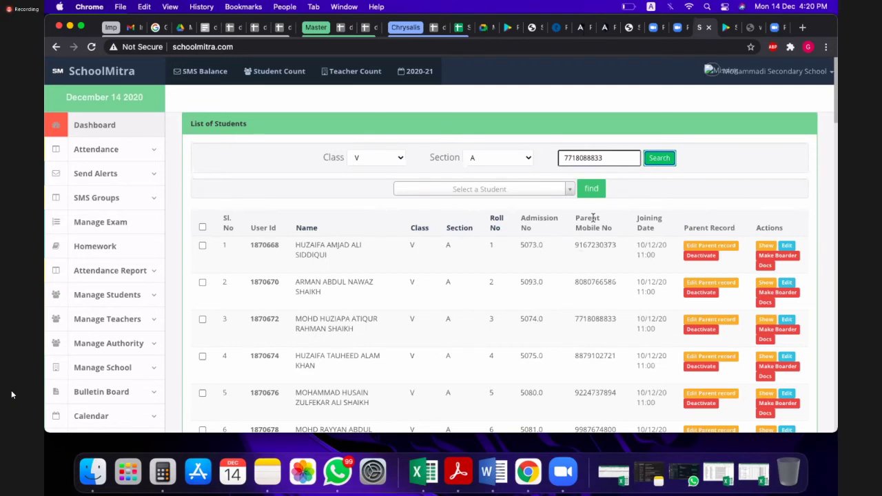
# - Open the student picker, close it without choosing anyone, and review the class V-A list
pyautogui.click(551, 193)
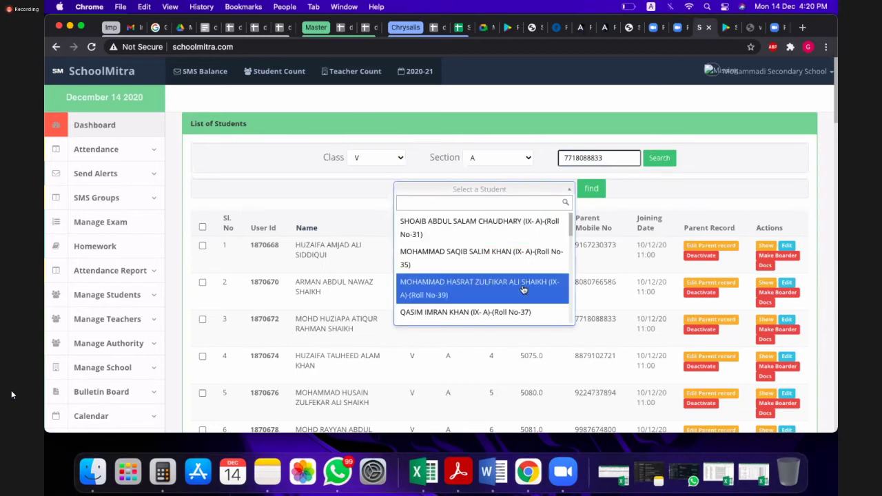
pyautogui.click(453, 160)
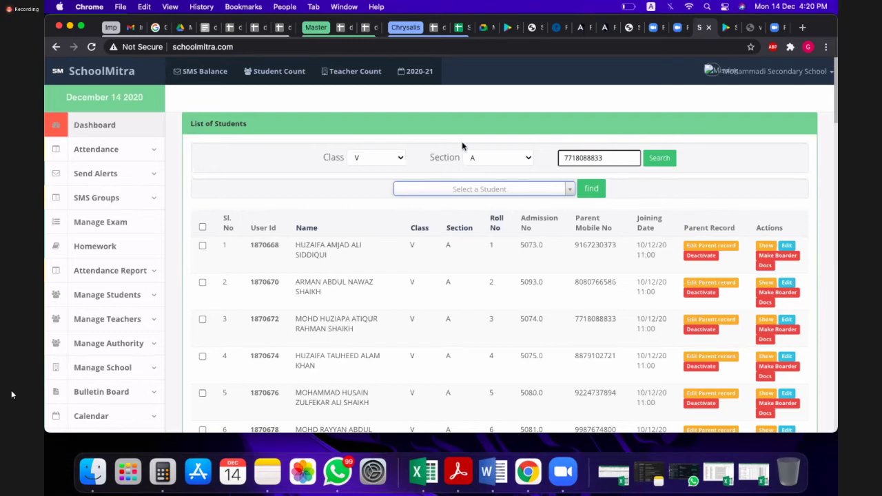
pyautogui.scroll(-1, 310, 254)
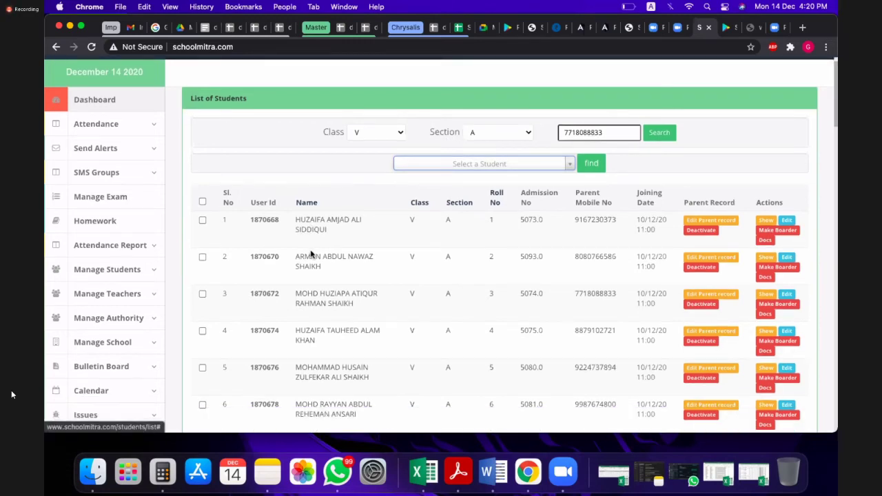
pyautogui.scroll(-5, 310, 253)
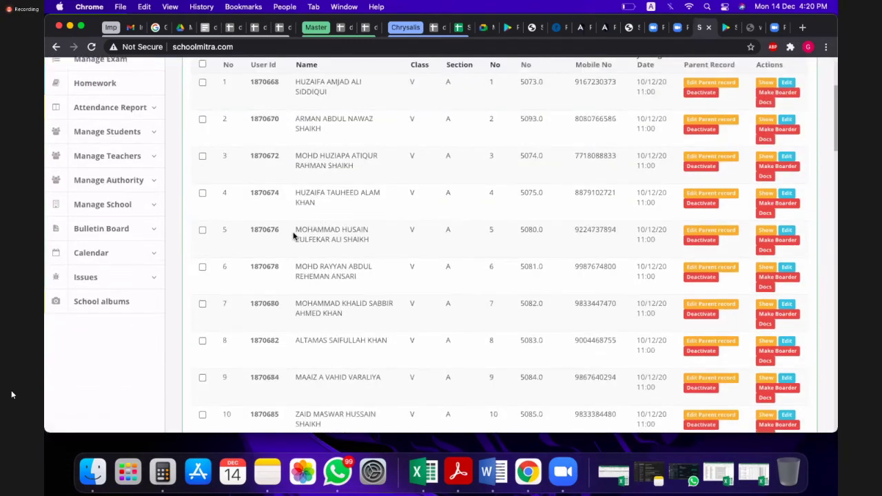
pyautogui.scroll(1, 295, 237)
pyautogui.scroll(1, 324, 247)
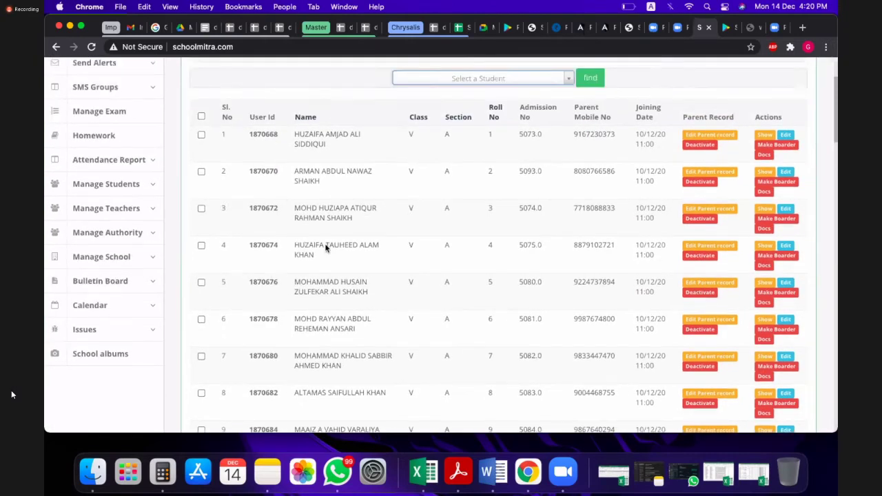
pyautogui.scroll(4, 326, 248)
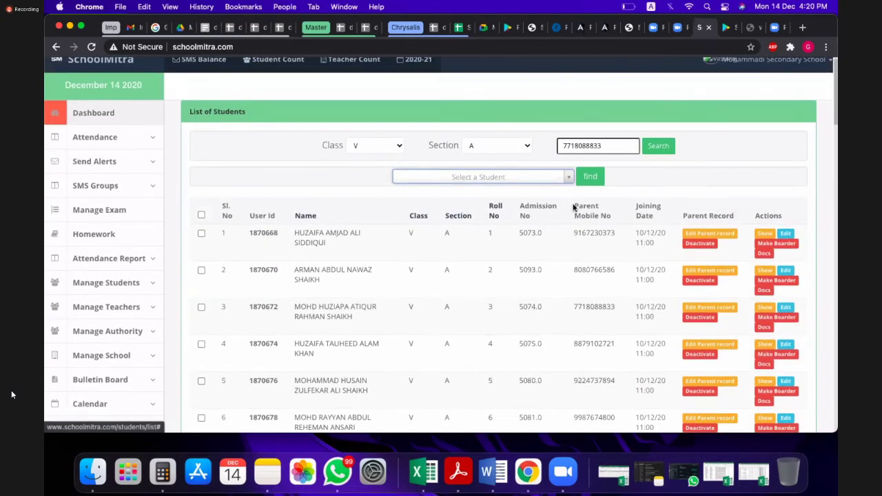
pyautogui.tripleClick(606, 230)
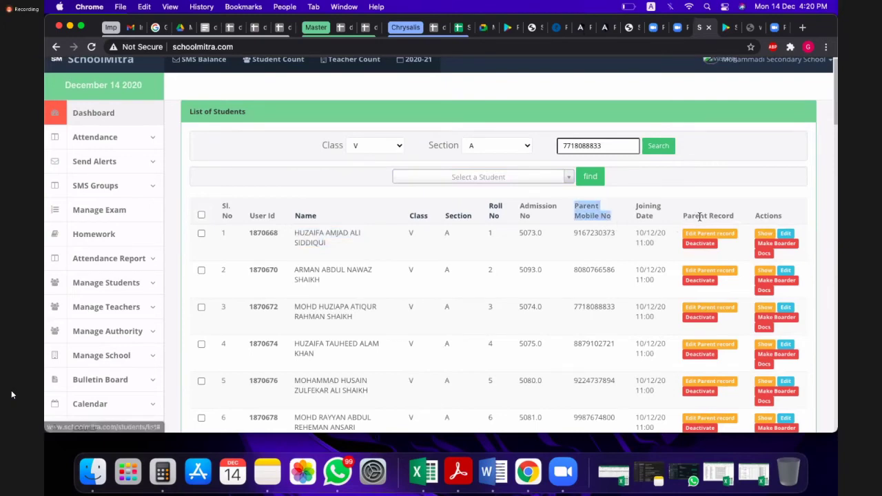
# - Review the first student's Edit Parent Record form, then go back to the student list
pyautogui.click(698, 235)
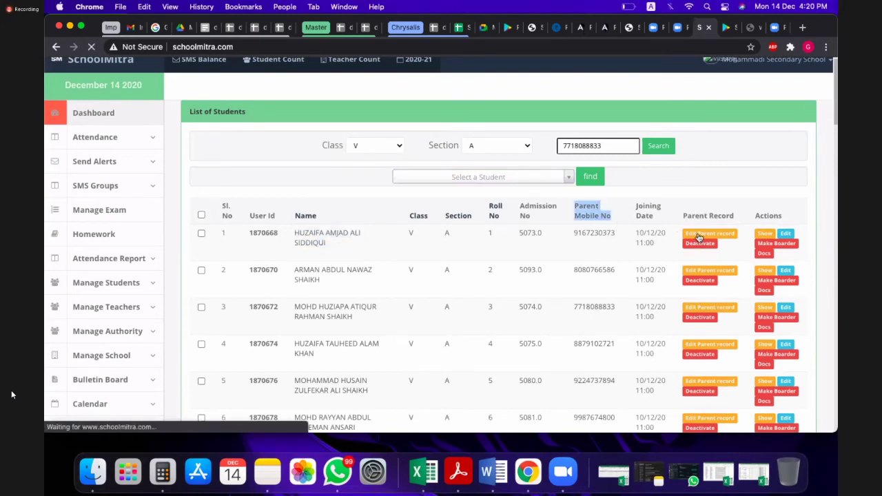
pyautogui.scroll(-2, 441, 249)
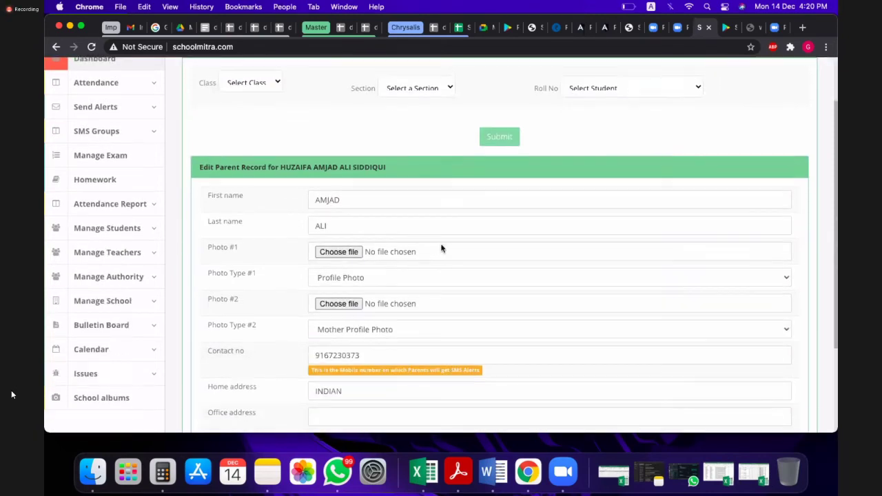
pyautogui.doubleClick(343, 193)
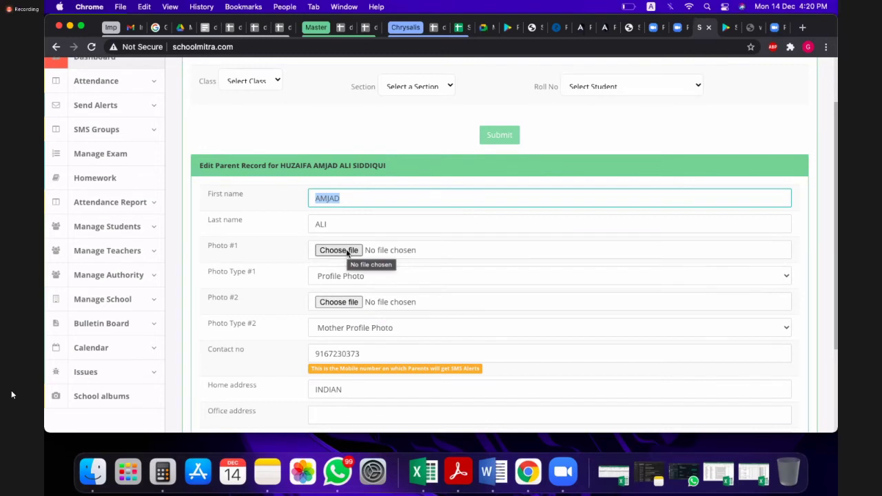
pyautogui.scroll(-3, 339, 275)
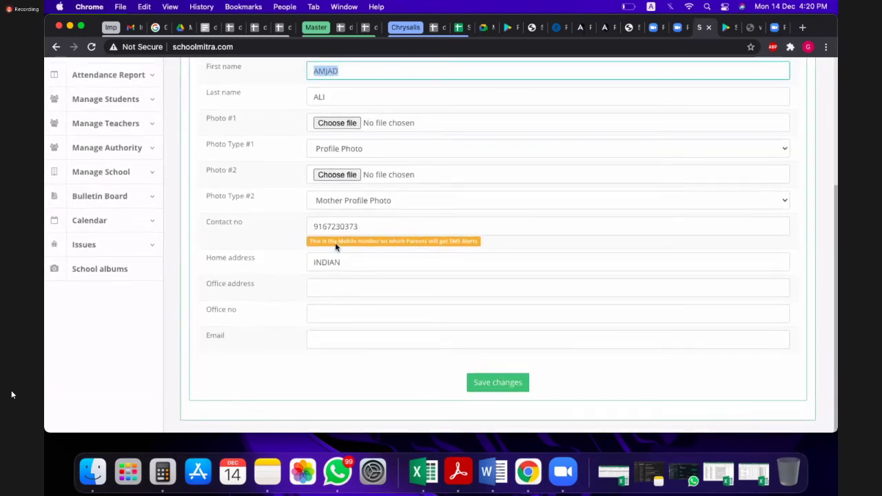
pyautogui.scroll(4, 337, 248)
pyautogui.click(56, 47)
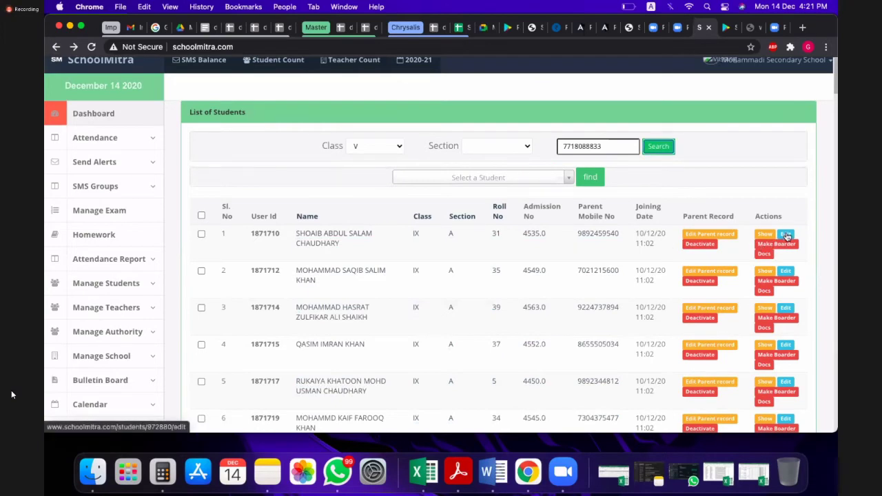
# - Open the first student's Update Student Details and view Personal, Parent, Contact and Previous Education tabs
pyautogui.click(788, 236)
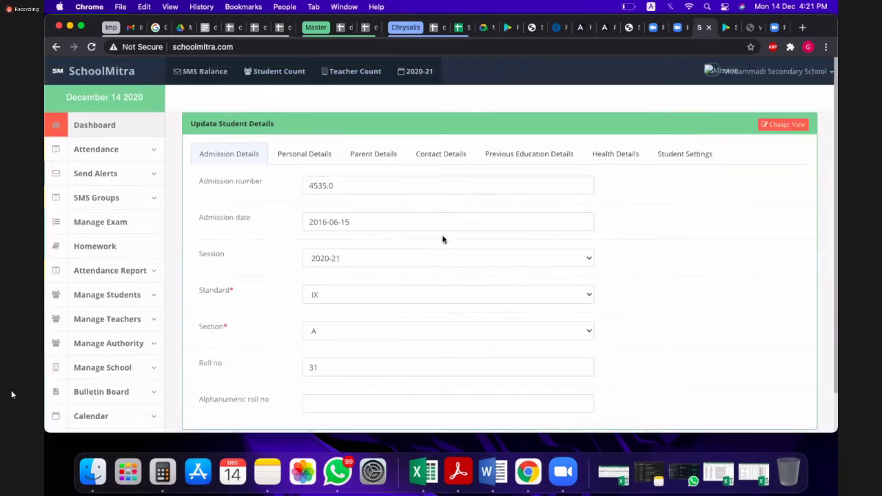
pyautogui.scroll(-2, 443, 240)
pyautogui.scroll(2, 341, 196)
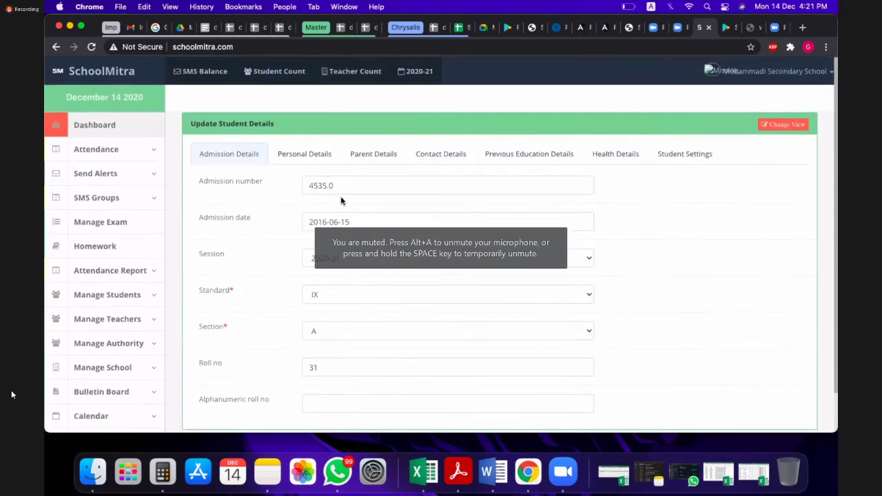
pyautogui.click(305, 155)
pyautogui.click(353, 158)
pyautogui.click(420, 156)
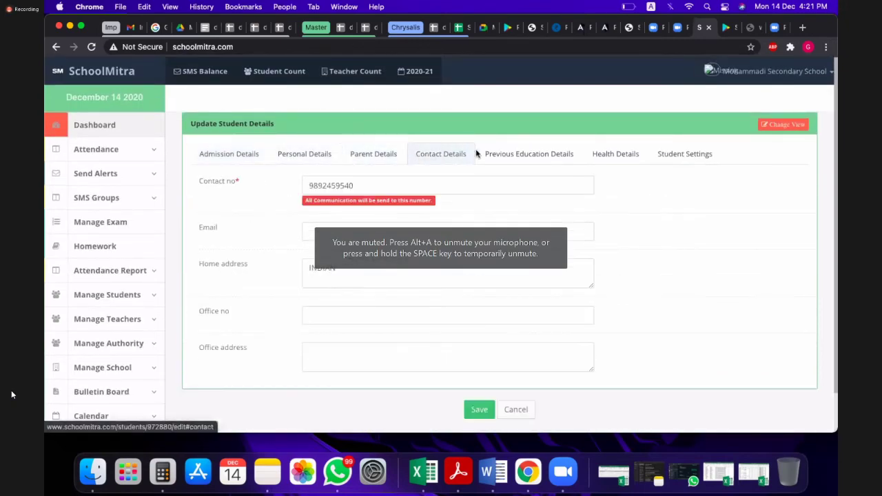
pyautogui.click(494, 155)
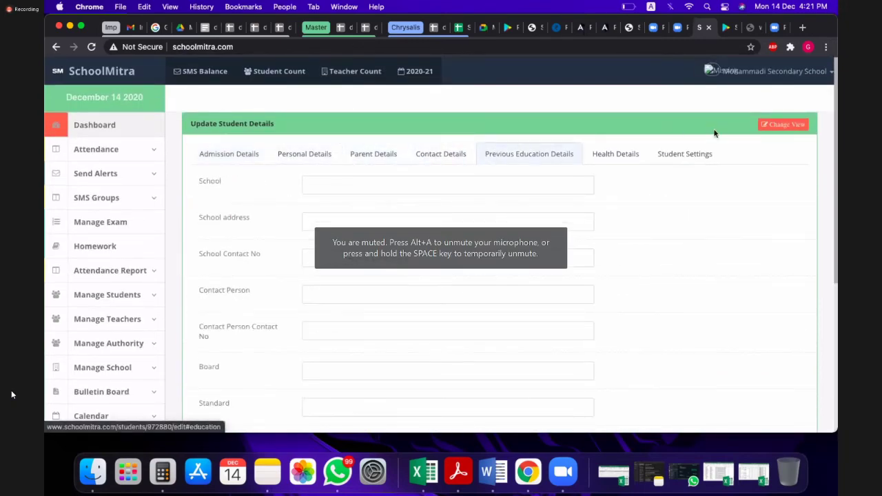
# - Switch the form to the compact all-sections view, scroll back to the top, and expand Manage Students
pyautogui.click(784, 124)
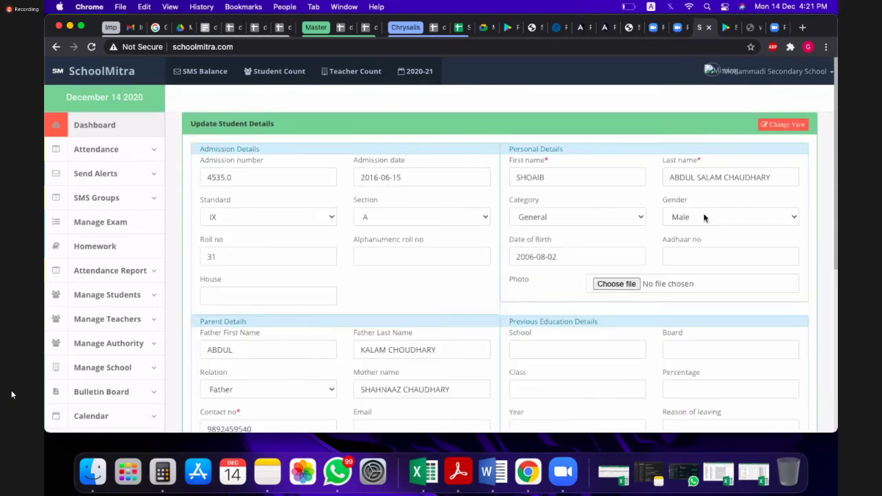
pyautogui.scroll(-5, 704, 218)
pyautogui.scroll(-3, 705, 218)
pyautogui.scroll(5, 704, 213)
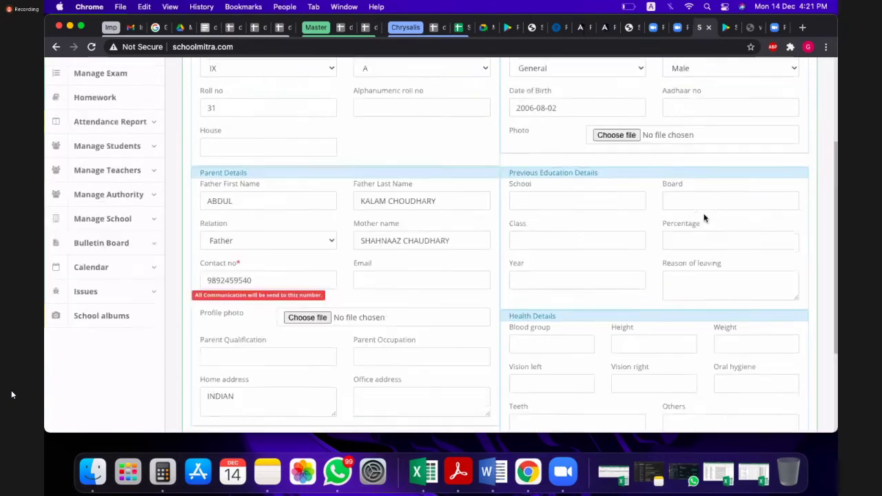
pyautogui.scroll(1, 762, 100)
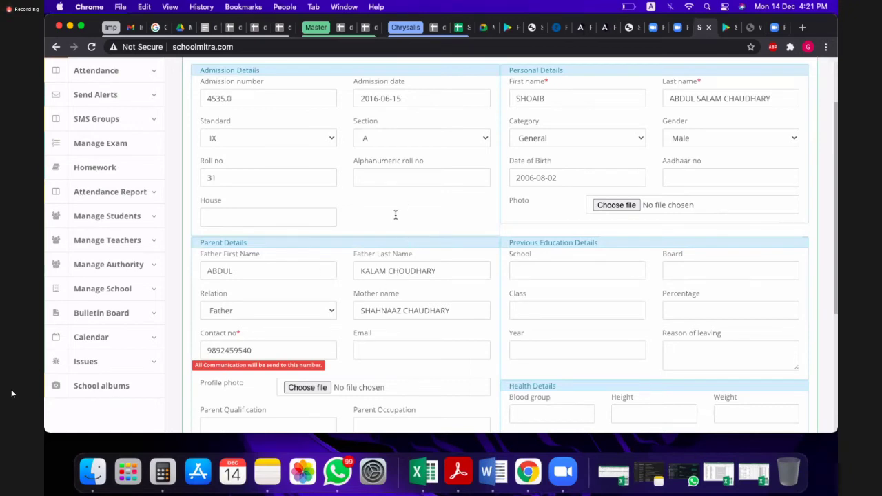
pyautogui.scroll(1, 396, 213)
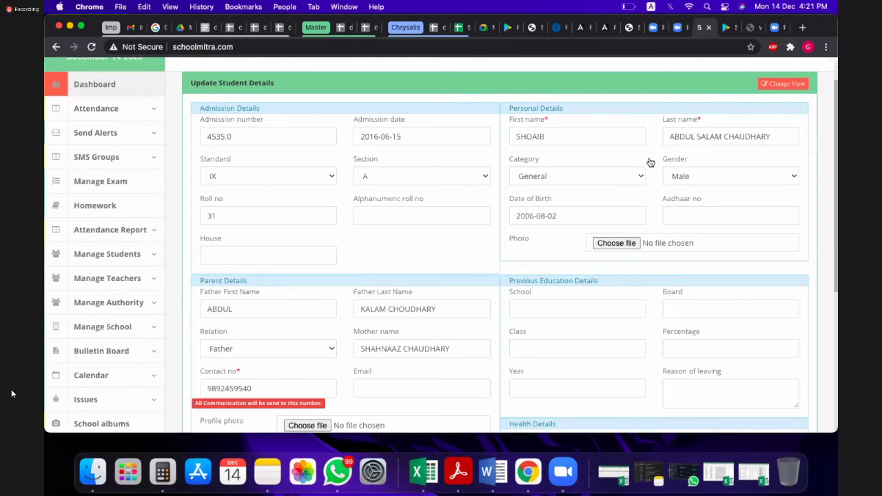
pyautogui.scroll(1, 516, 189)
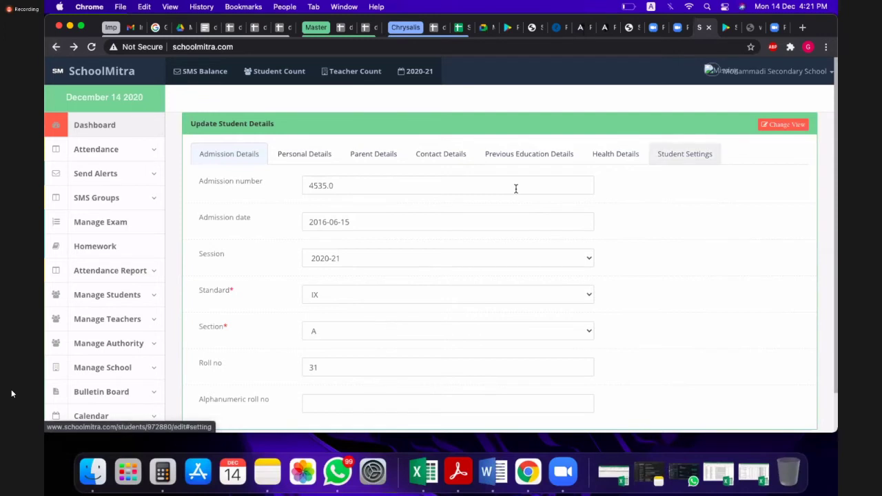
pyautogui.click(147, 293)
pyautogui.scroll(-1, 126, 321)
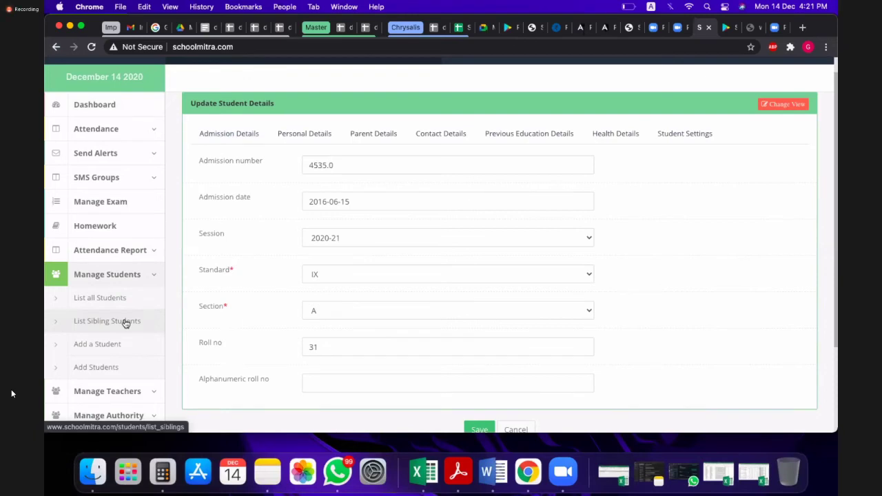
# - Open List all Students, deactivate the row 1 student, then activate it again
pyautogui.click(120, 302)
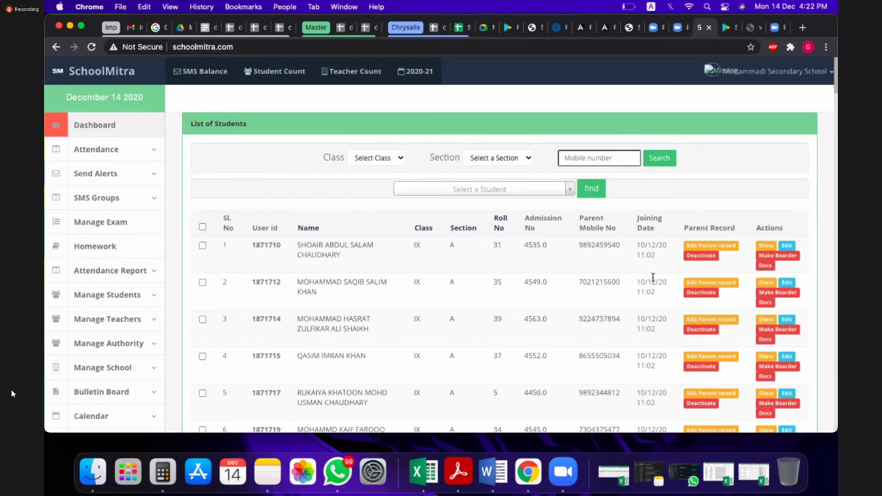
pyautogui.click(699, 259)
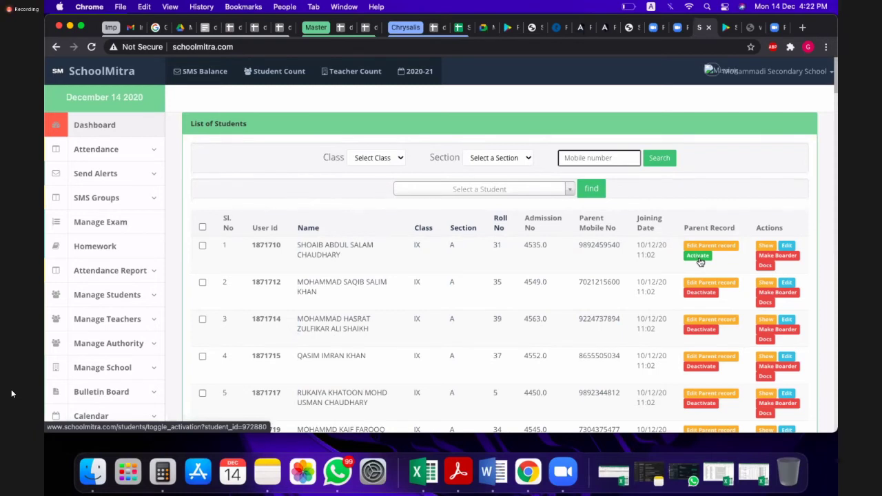
pyautogui.click(700, 260)
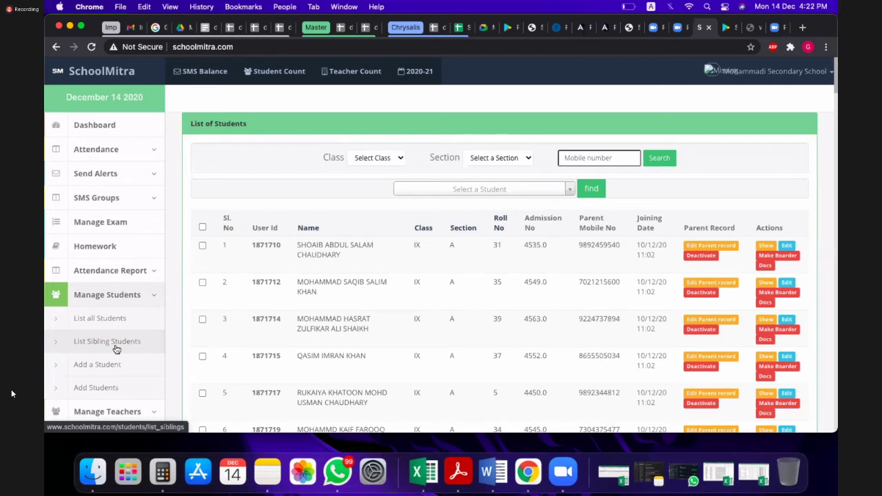
# - Open List Sibling Students and scroll through all 59 parents and their linked wards
pyautogui.click(117, 348)
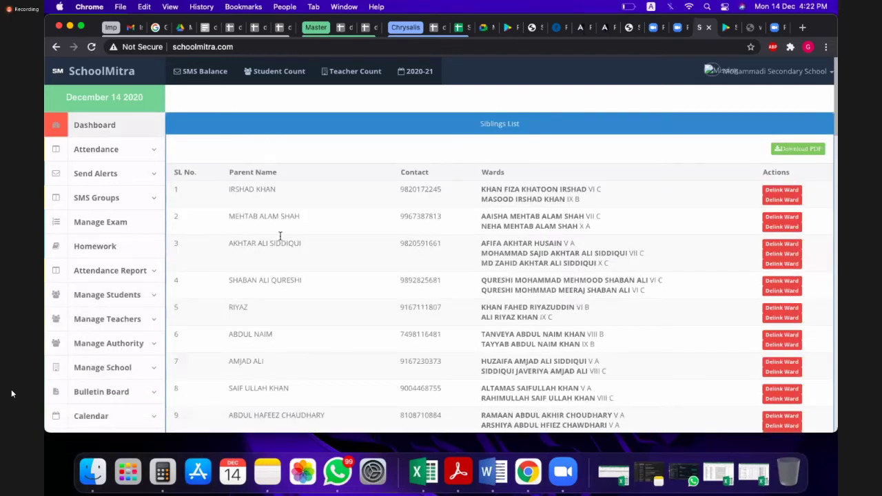
pyautogui.scroll(-3, 282, 247)
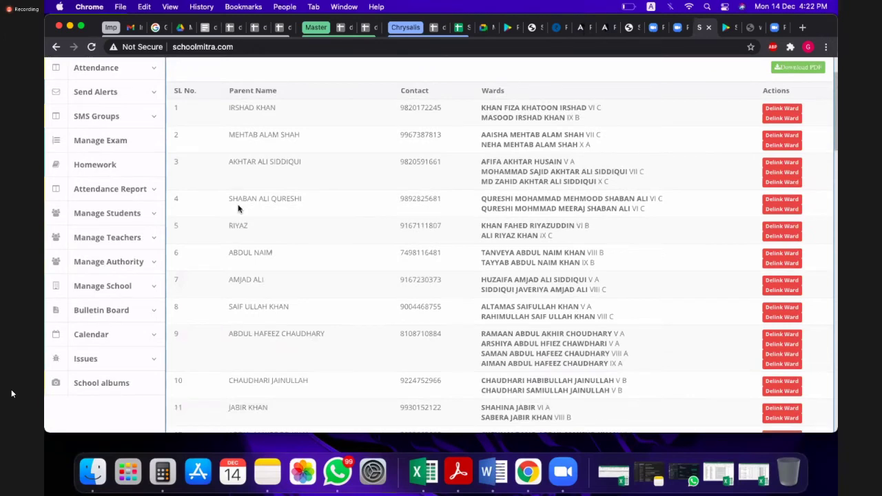
pyautogui.scroll(-4, 407, 206)
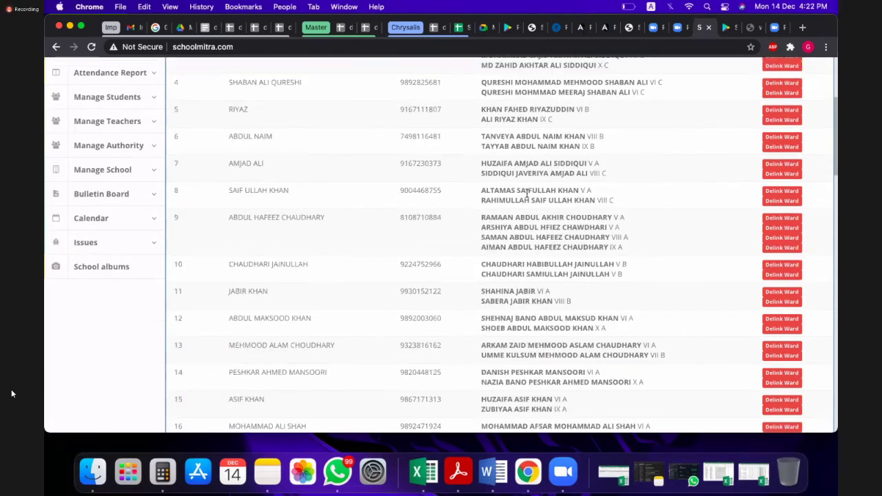
pyautogui.scroll(-15, 610, 189)
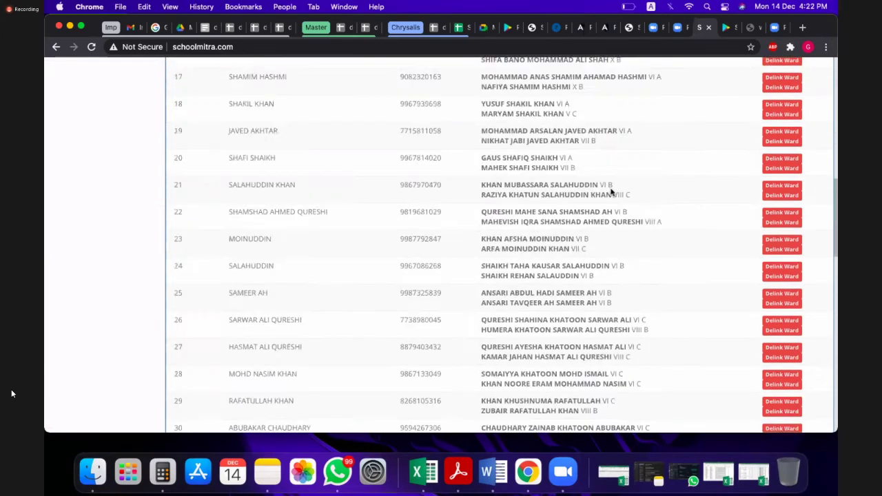
pyautogui.moveTo(302, 186); pyautogui.dragTo(351, 193)
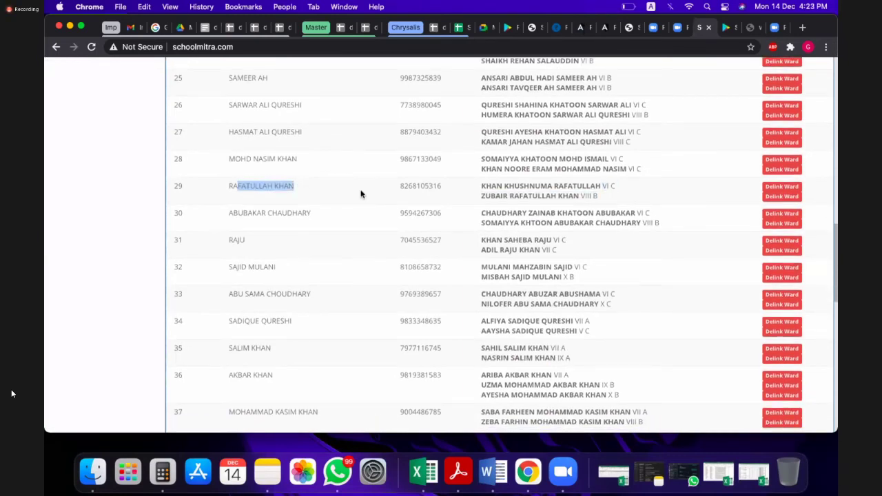
pyautogui.scroll(-2, 361, 195)
pyautogui.scroll(-6, 361, 194)
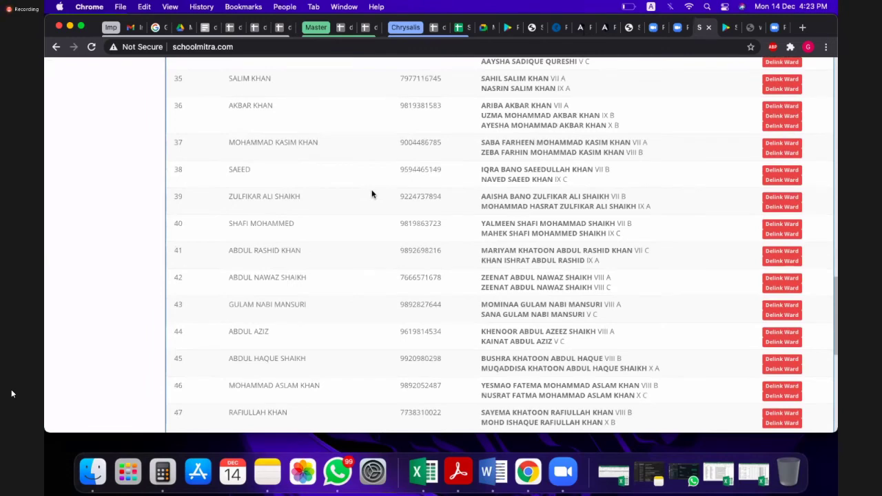
pyautogui.scroll(-10, 372, 194)
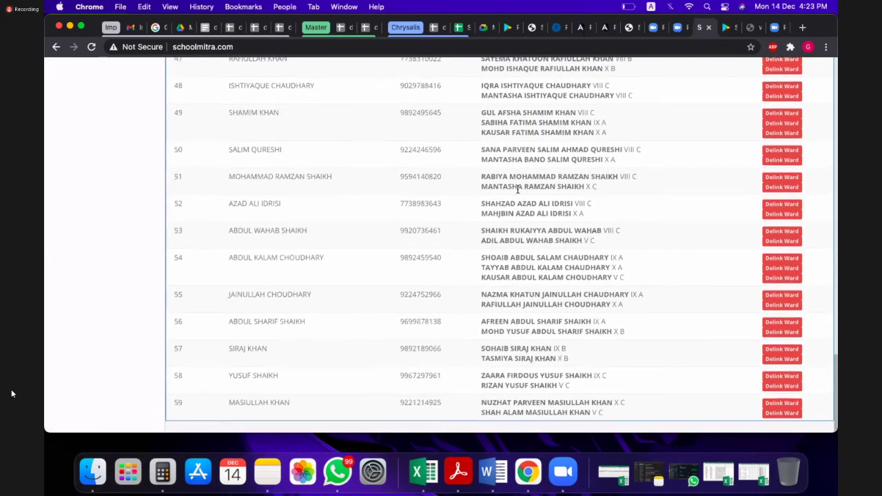
pyautogui.scroll(20, 518, 189)
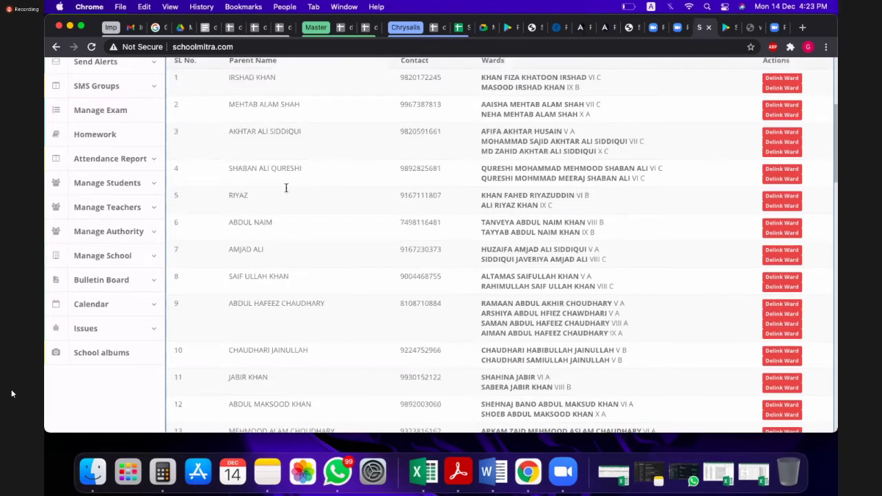
pyautogui.scroll(3, 415, 218)
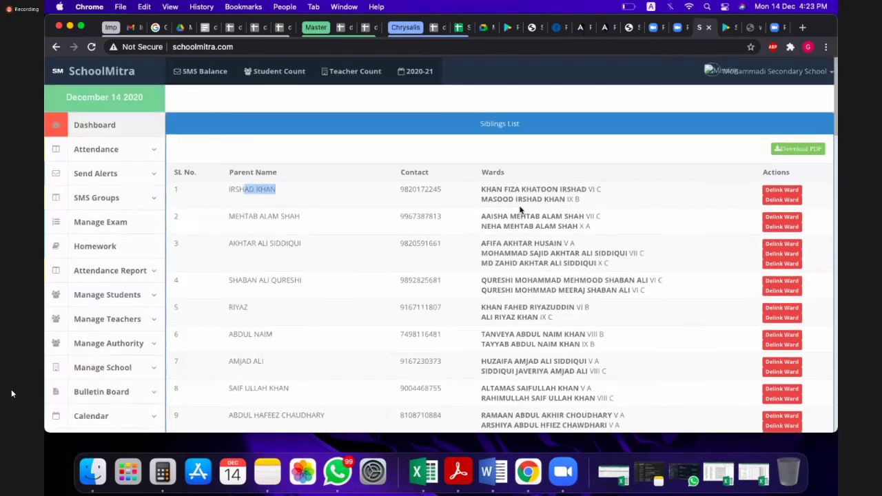
pyautogui.moveTo(517, 200); pyautogui.dragTo(488, 198)
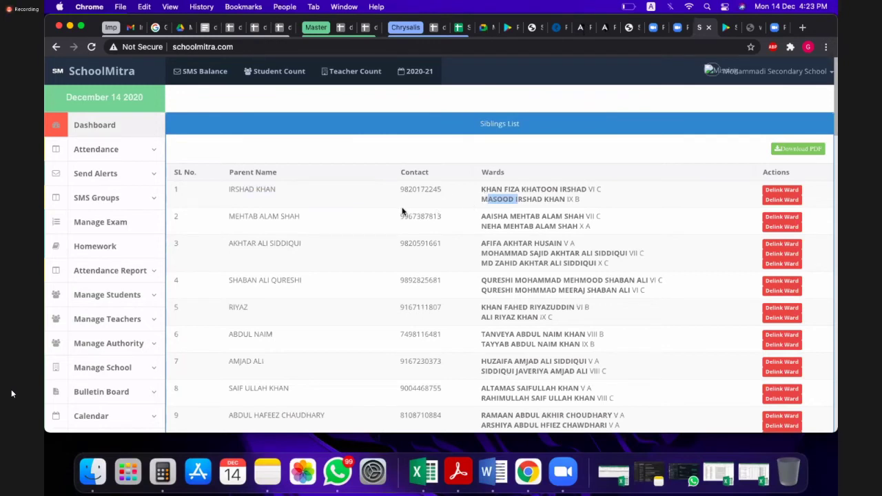
pyautogui.moveTo(399, 193); pyautogui.dragTo(443, 194)
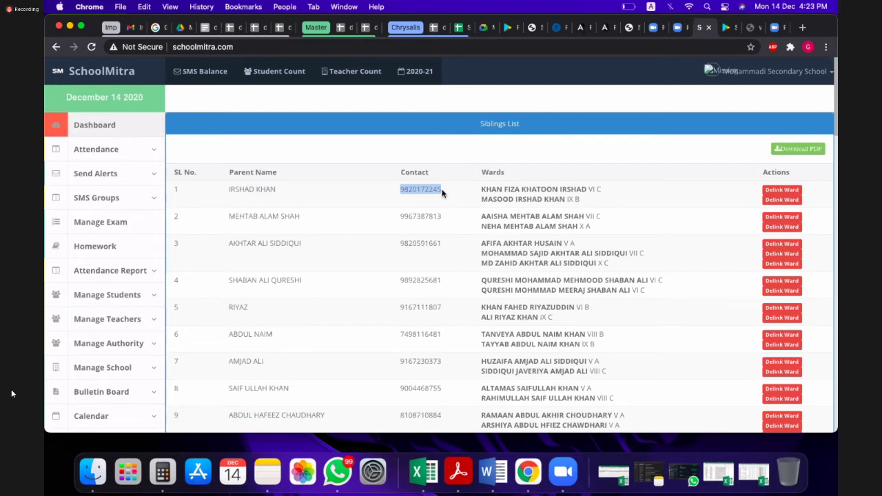
pyautogui.moveTo(482, 189); pyautogui.dragTo(539, 191)
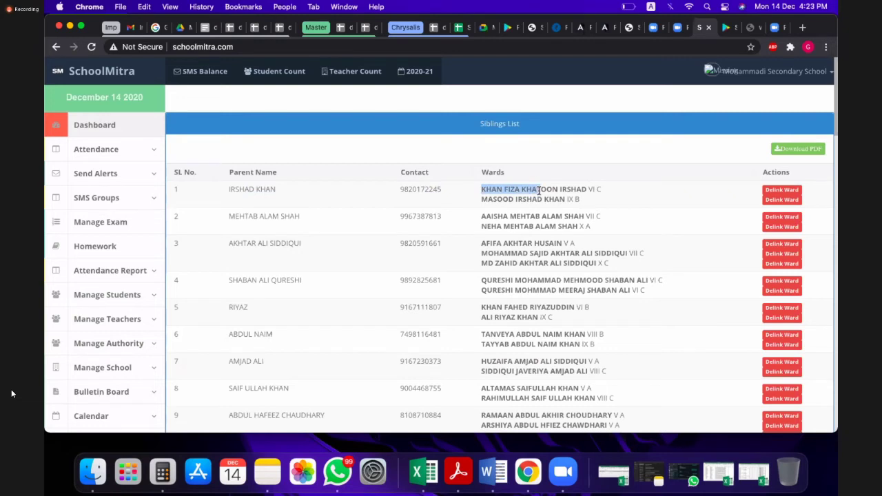
pyautogui.click(238, 190)
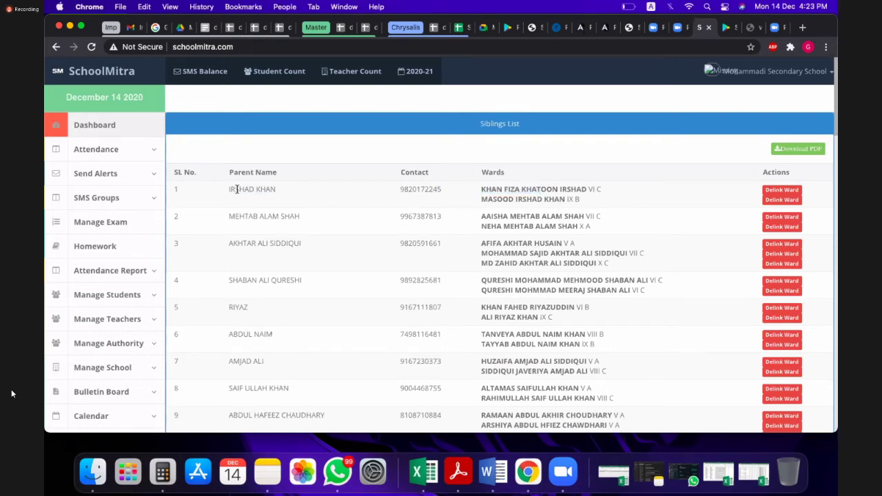
pyautogui.moveTo(522, 200); pyautogui.dragTo(564, 194)
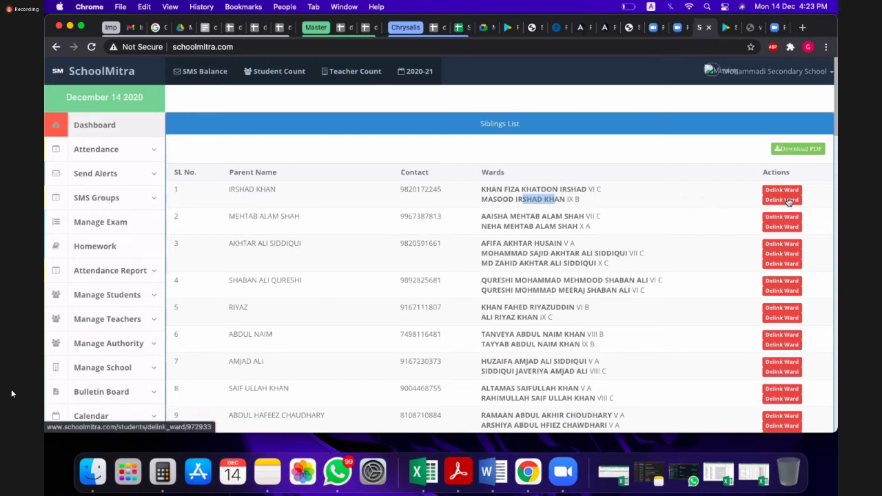
pyautogui.click(488, 199)
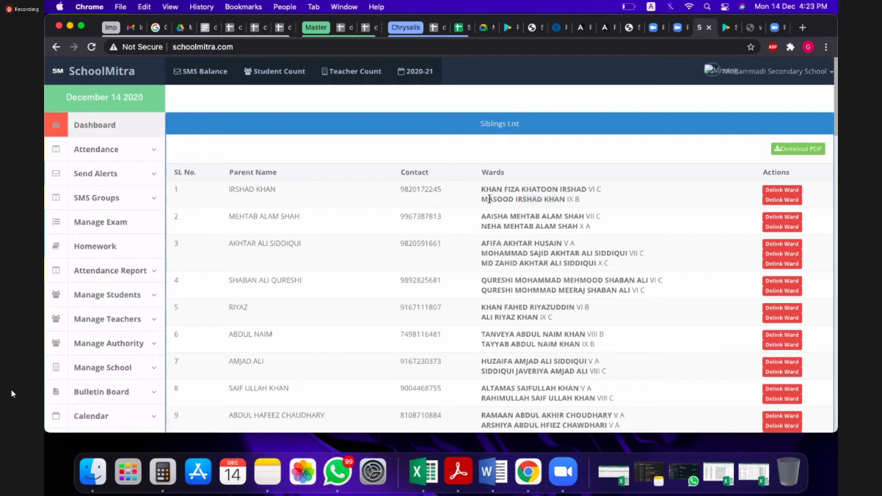
pyautogui.moveTo(490, 199); pyautogui.dragTo(543, 200)
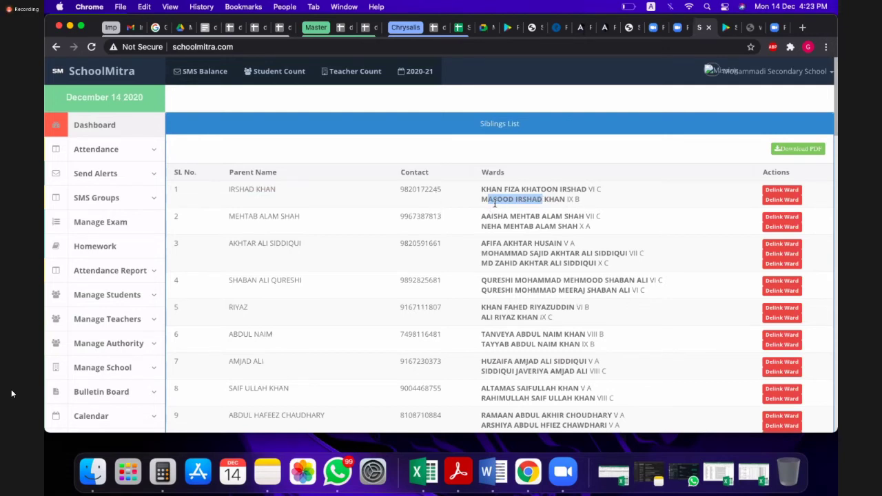
pyautogui.click(474, 207)
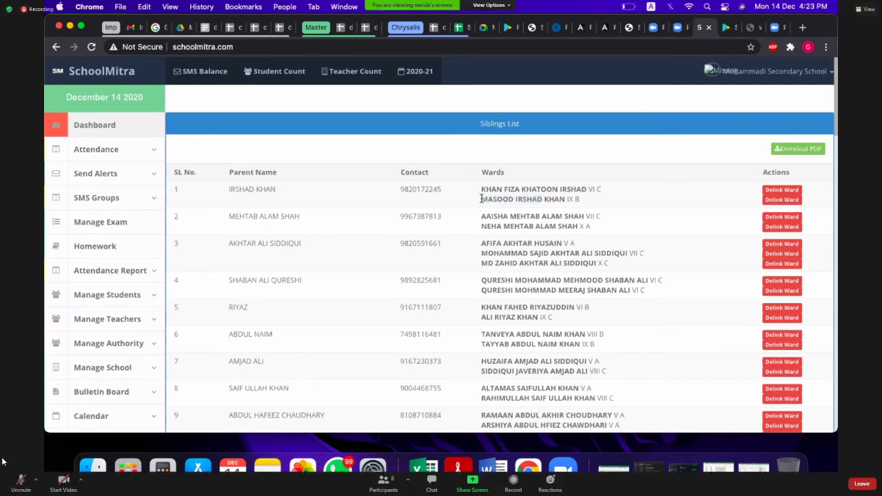
pyautogui.moveTo(481, 199); pyautogui.dragTo(524, 200)
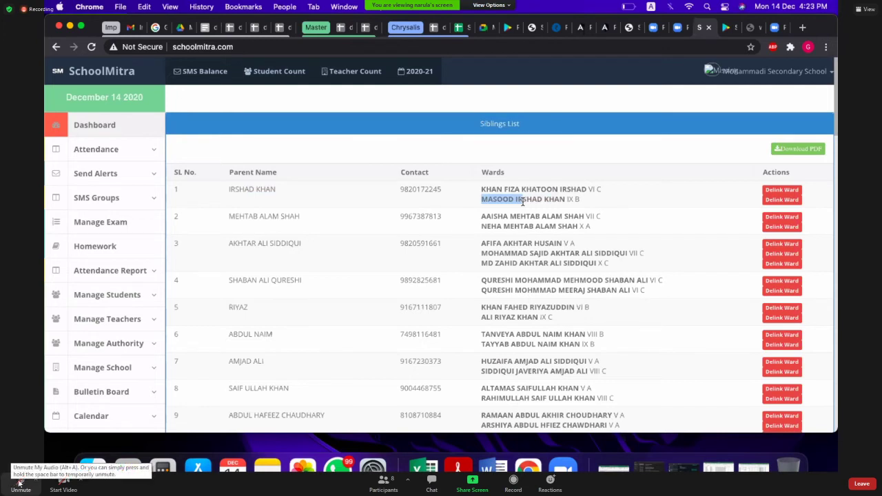
pyautogui.click(21, 484)
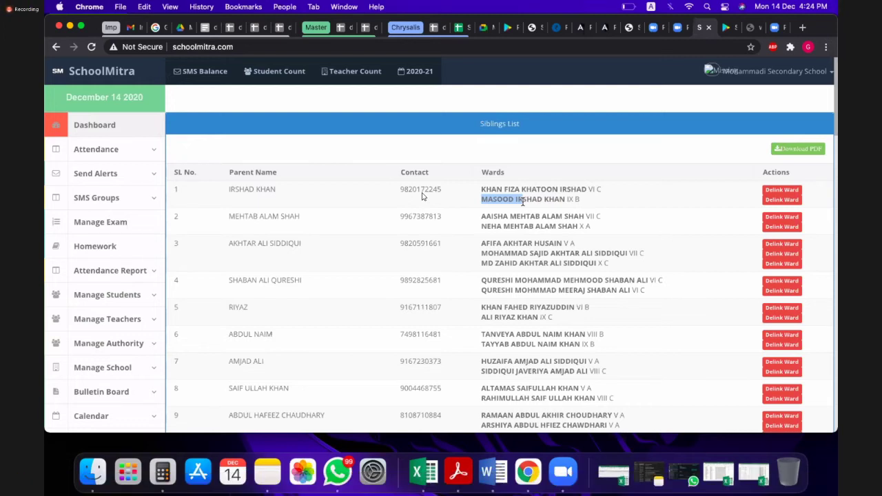
pyautogui.moveTo(523, 201); pyautogui.dragTo(516, 200)
pyautogui.tripleClick(518, 195)
pyautogui.moveTo(518, 195); pyautogui.dragTo(582, 208)
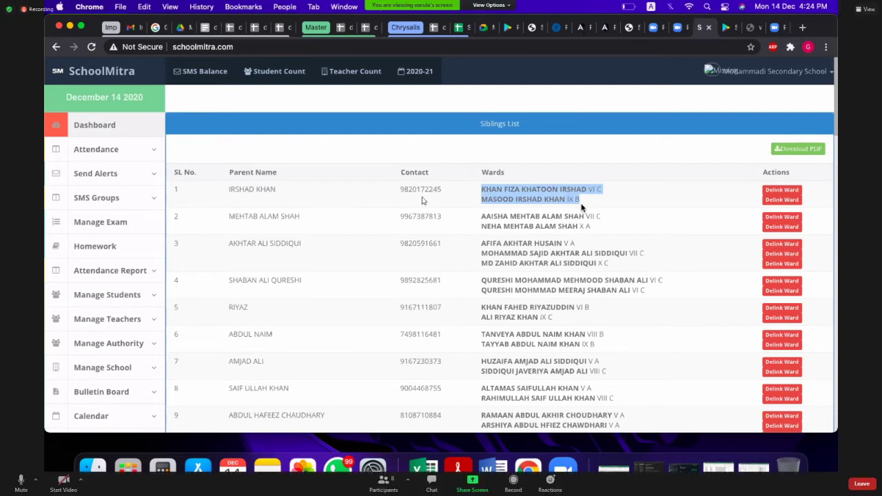
pyautogui.press('super+shift+a')
pyautogui.click(22, 482)
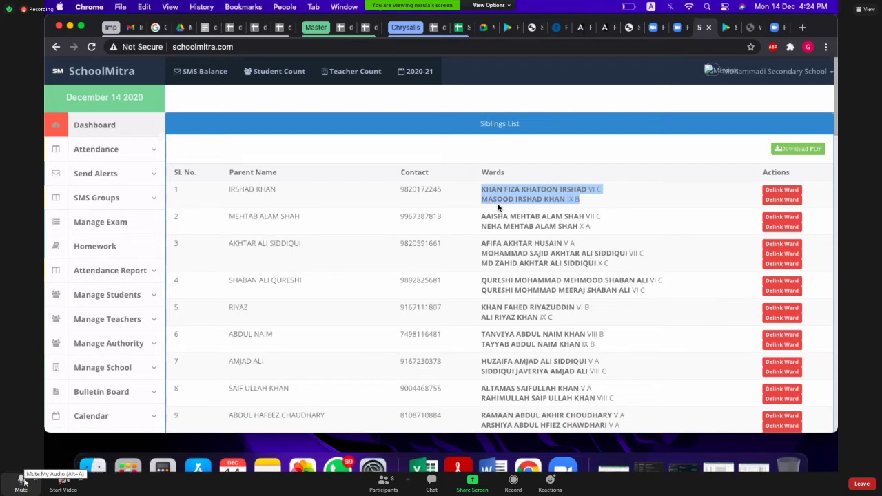
pyautogui.click(22, 481)
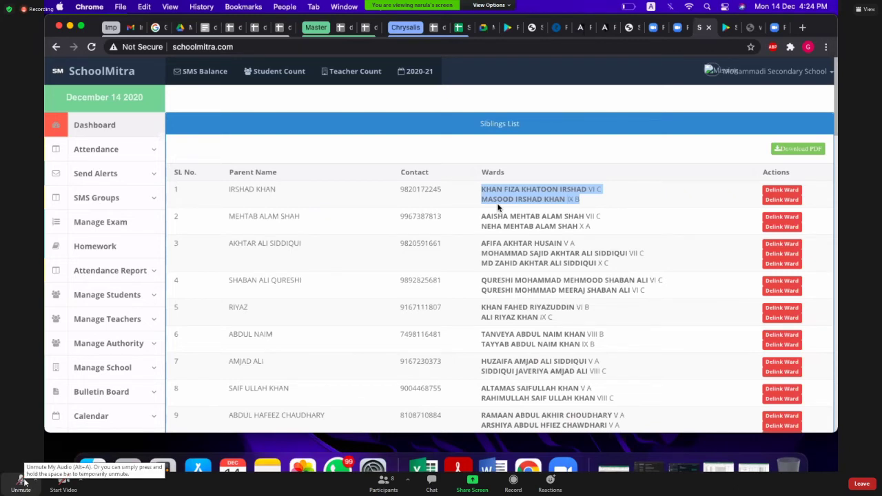
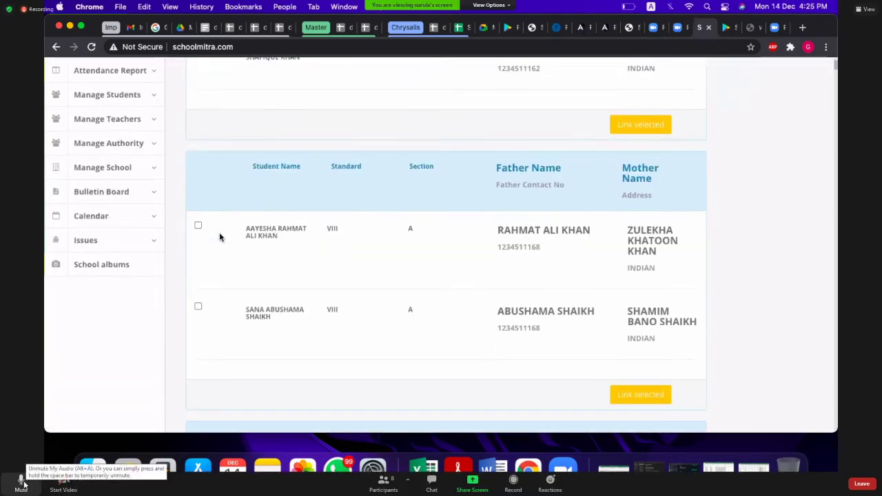
# - Highlight the first student's name, father's contact number, mother's name and address in the sibling table
pyautogui.click(21, 480)
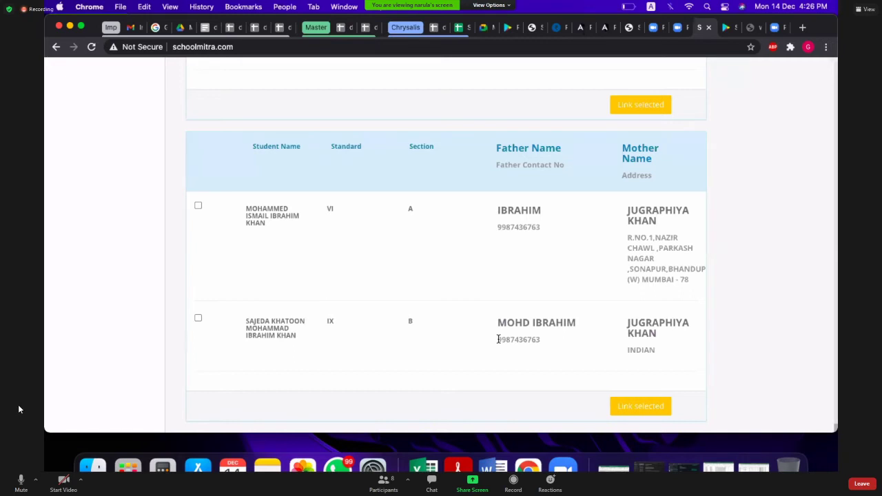
pyautogui.click(12, 484)
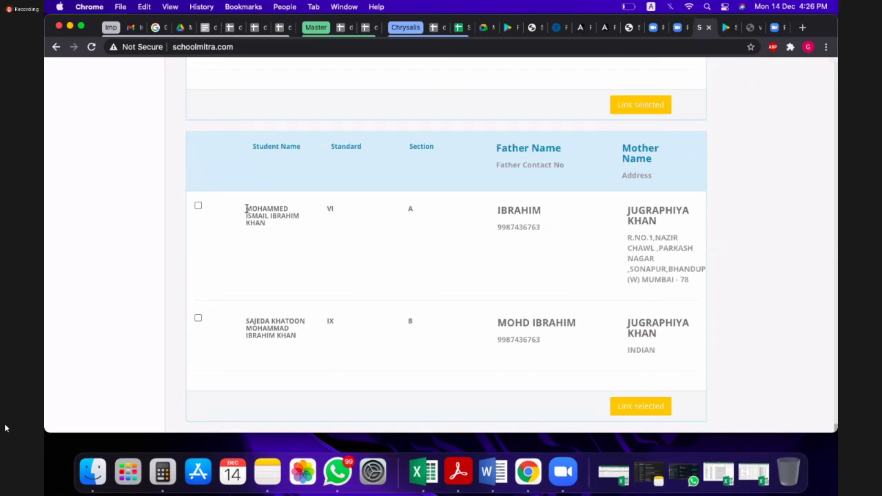
pyautogui.moveTo(245, 208); pyautogui.dragTo(266, 223)
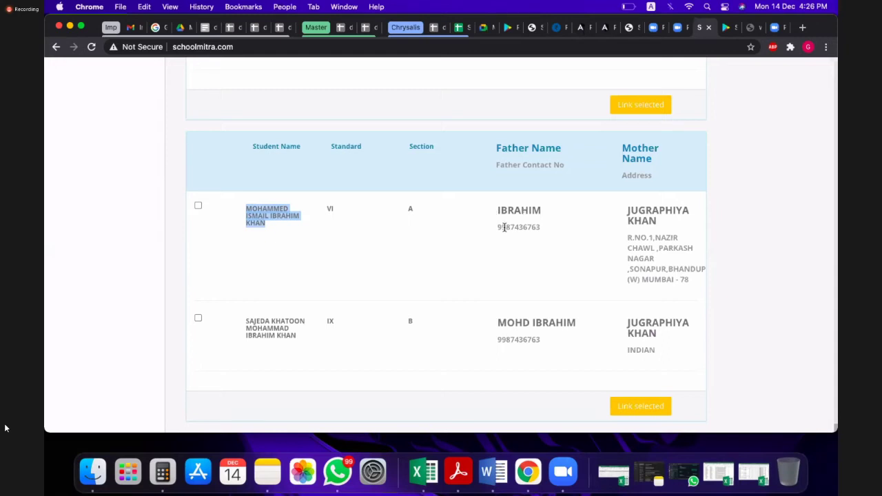
pyautogui.moveTo(505, 228); pyautogui.dragTo(669, 296)
pyautogui.click(631, 222)
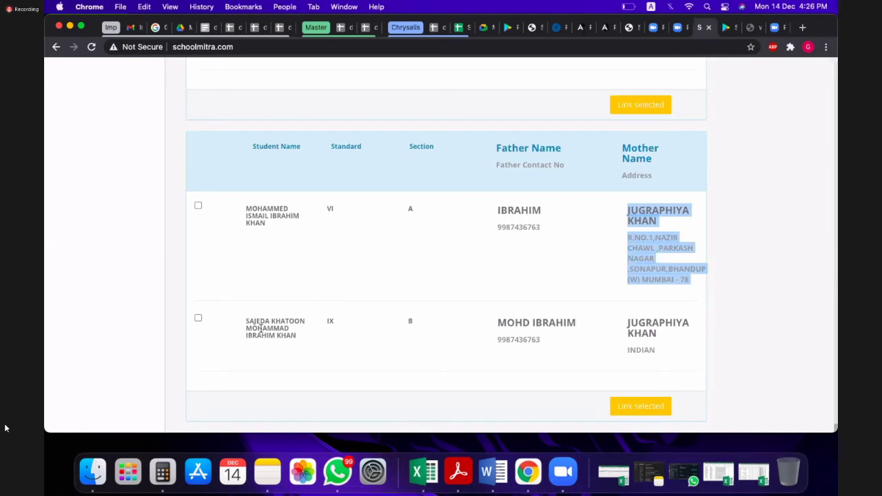
# - Highlight the second student's name and parents' names, then tick both students for linking
pyautogui.moveTo(247, 322); pyautogui.dragTo(266, 324)
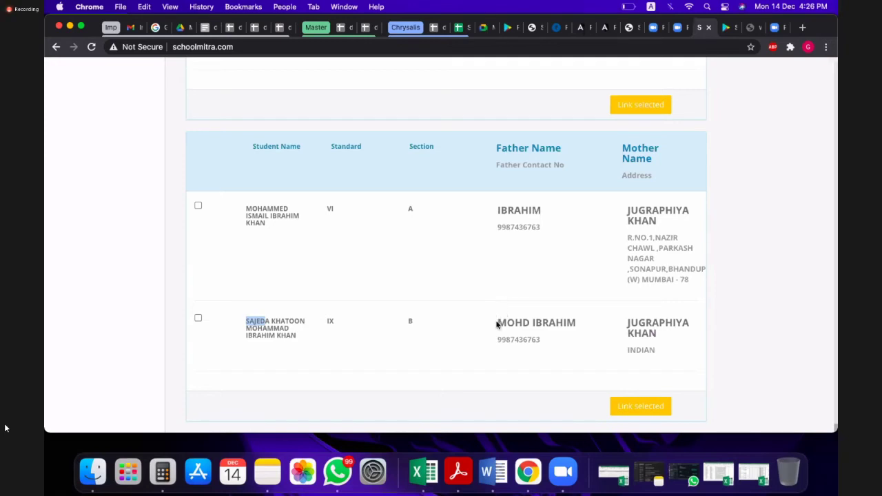
pyautogui.moveTo(497, 323); pyautogui.dragTo(526, 324)
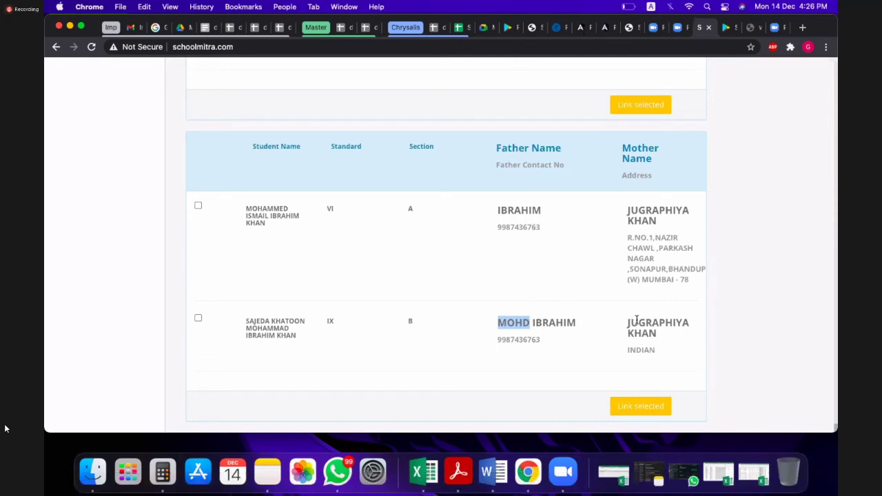
pyautogui.moveTo(629, 321); pyautogui.dragTo(648, 336)
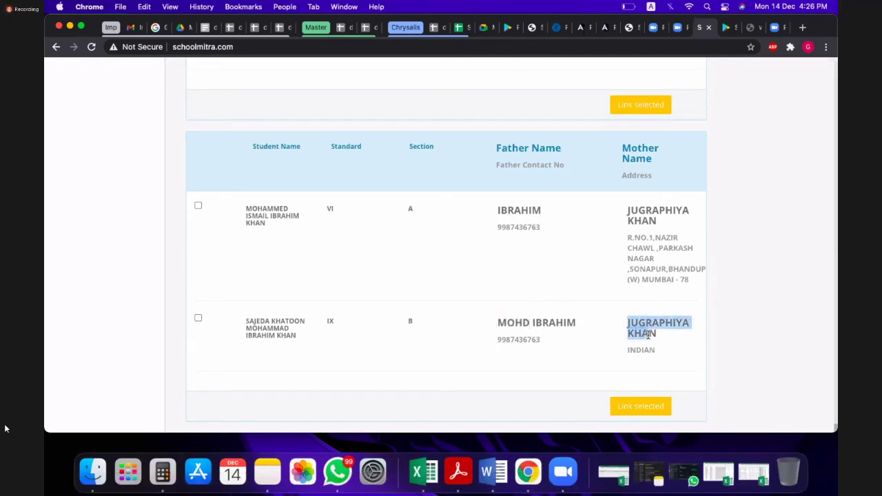
pyautogui.moveTo(692, 286); pyautogui.dragTo(624, 240)
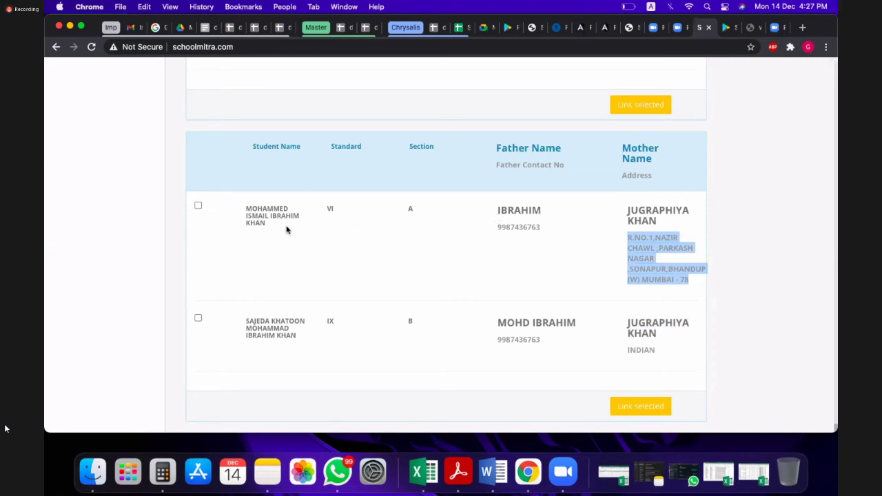
pyautogui.click(197, 205)
pyautogui.click(198, 318)
pyautogui.scroll(3, 536, 306)
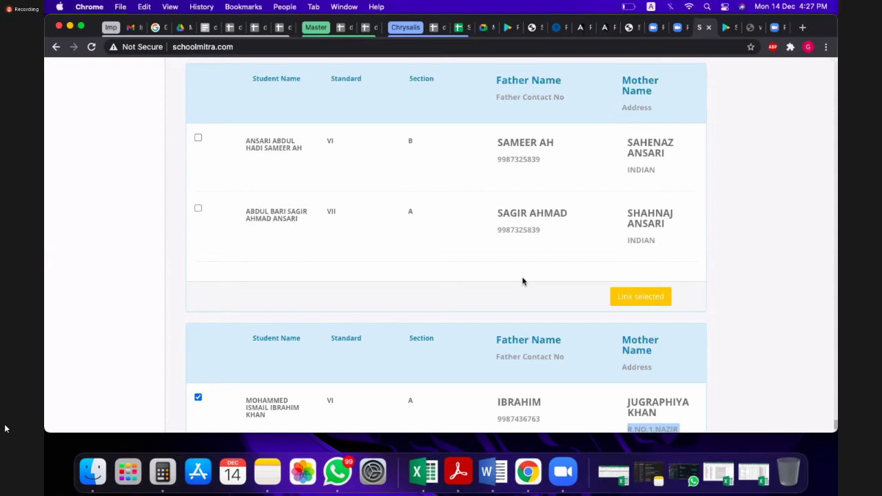
pyautogui.scroll(4, 523, 281)
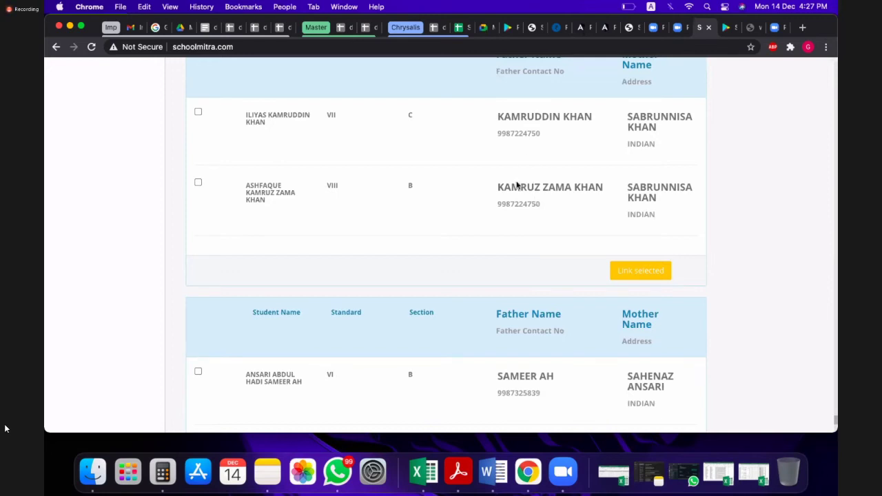
pyautogui.scroll(1, 327, 168)
pyautogui.scroll(2, 327, 169)
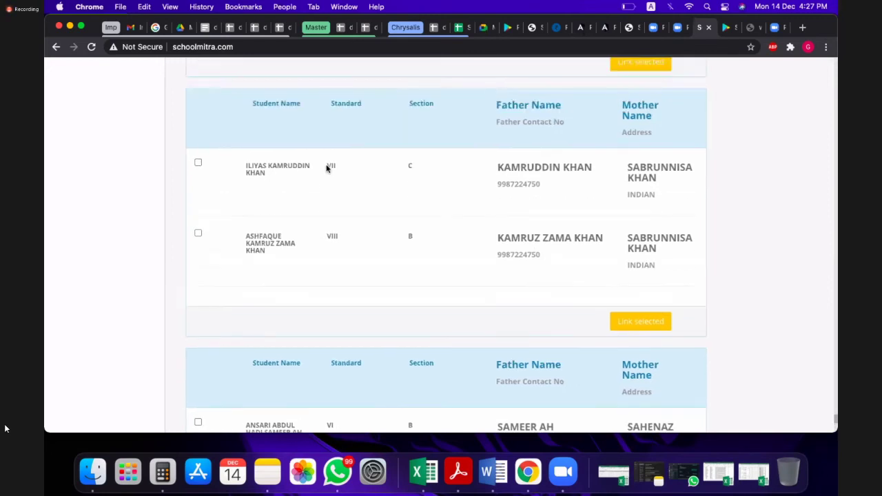
pyautogui.scroll(5, 327, 169)
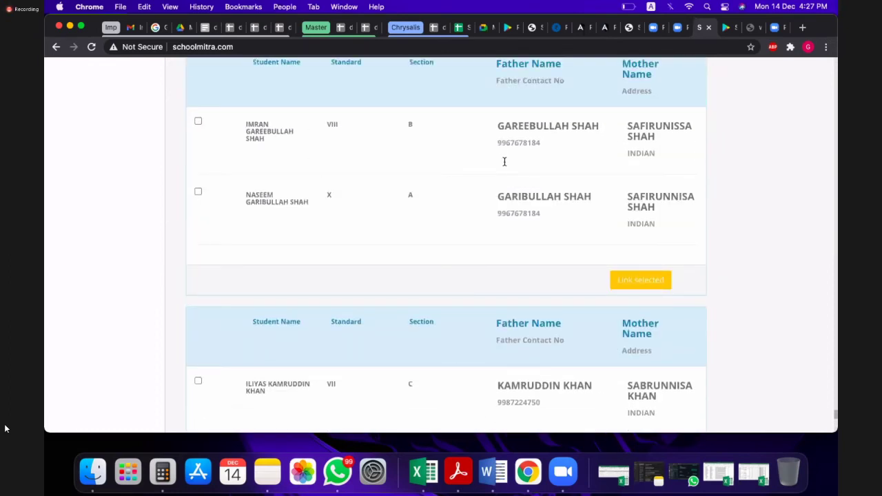
pyautogui.scroll(1, 505, 162)
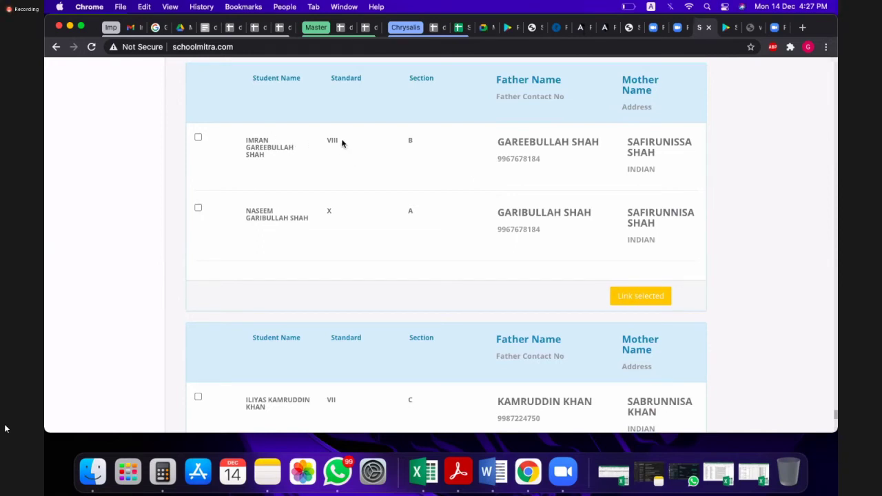
pyautogui.moveTo(342, 143); pyautogui.dragTo(327, 140)
pyautogui.moveTo(244, 151); pyautogui.dragTo(286, 151)
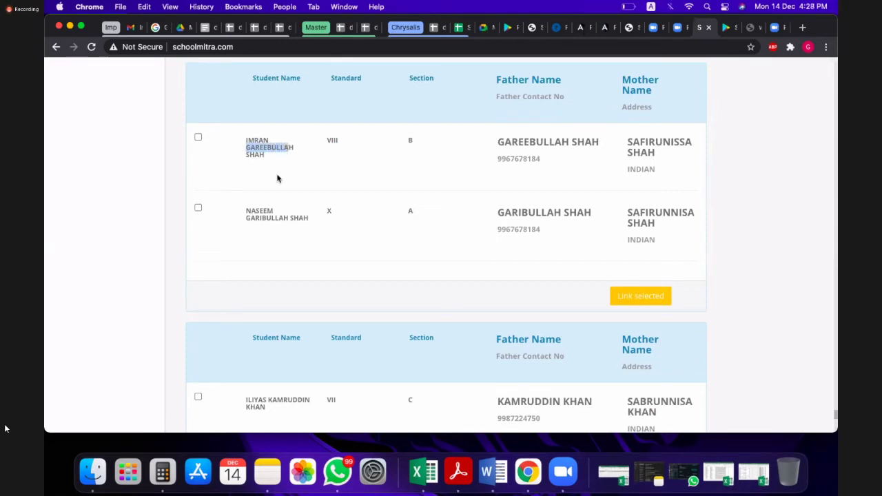
pyautogui.moveTo(268, 217); pyautogui.dragTo(253, 218)
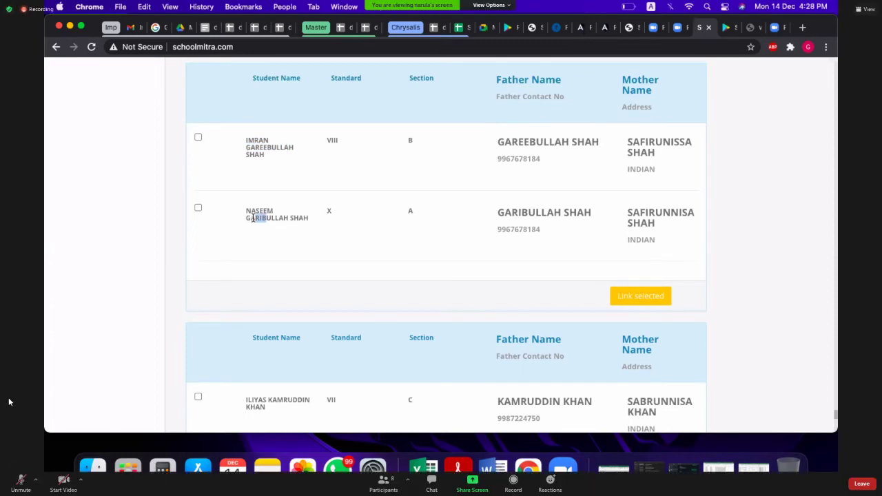
pyautogui.click(20, 478)
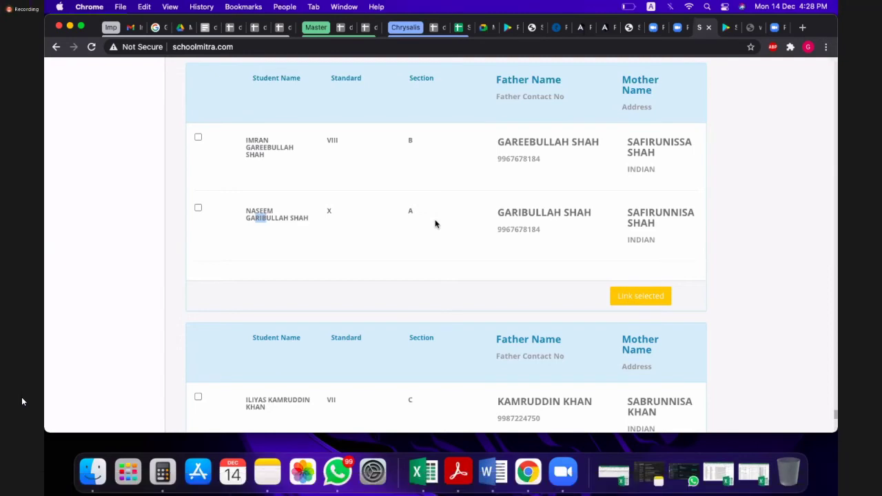
pyautogui.moveTo(23, 420)
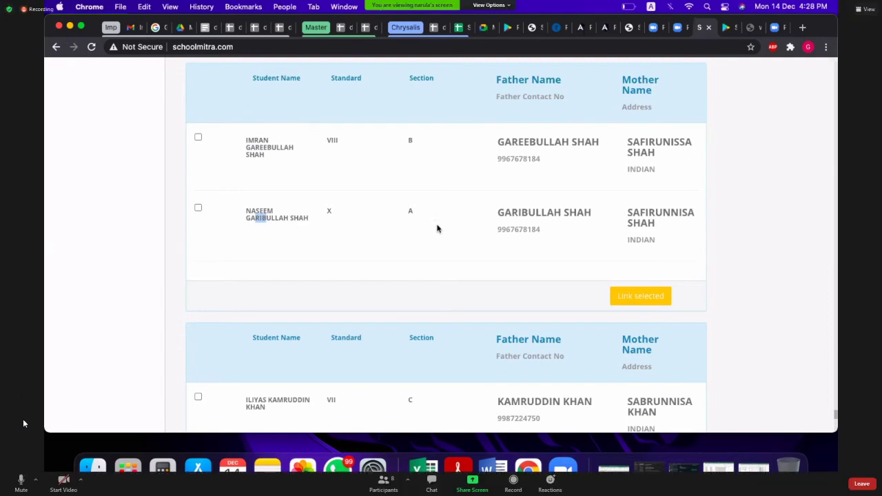
pyautogui.scroll(-4, 437, 229)
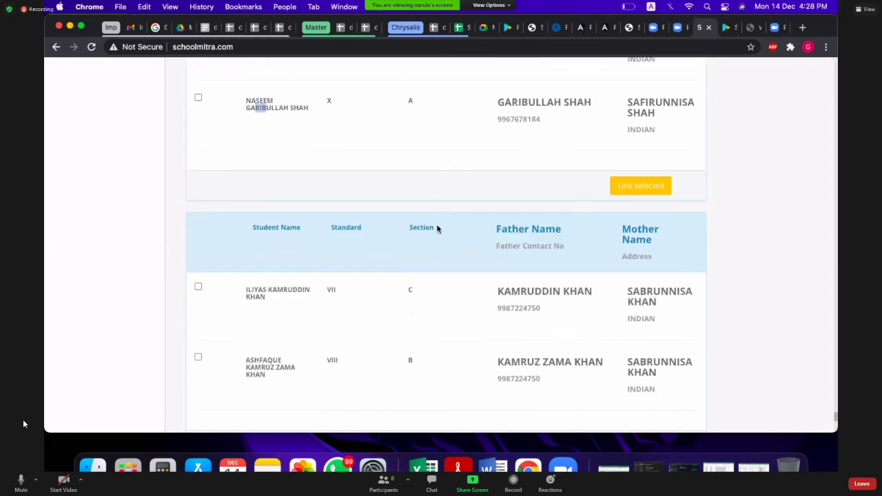
pyautogui.scroll(-4, 443, 275)
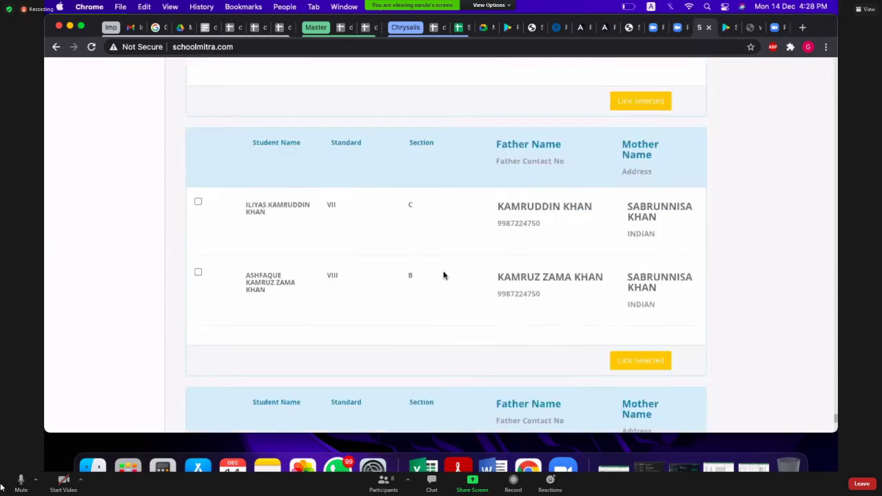
pyautogui.click(11, 486)
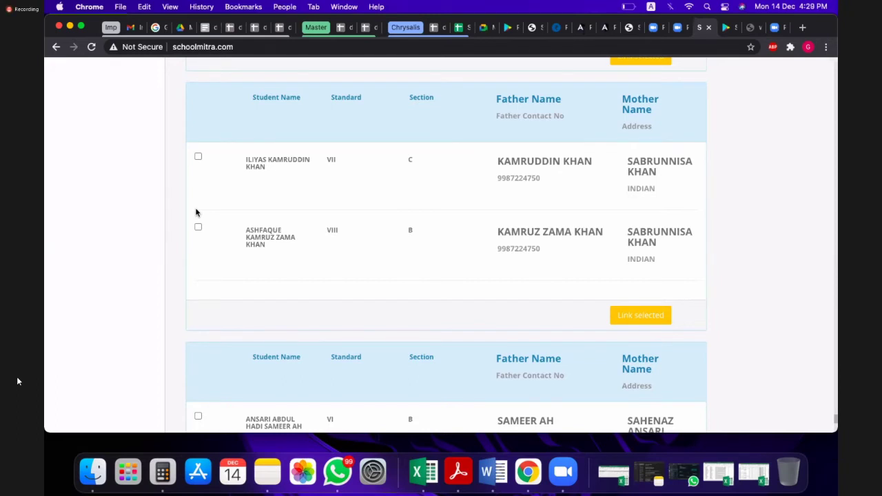
pyautogui.scroll(10, 196, 213)
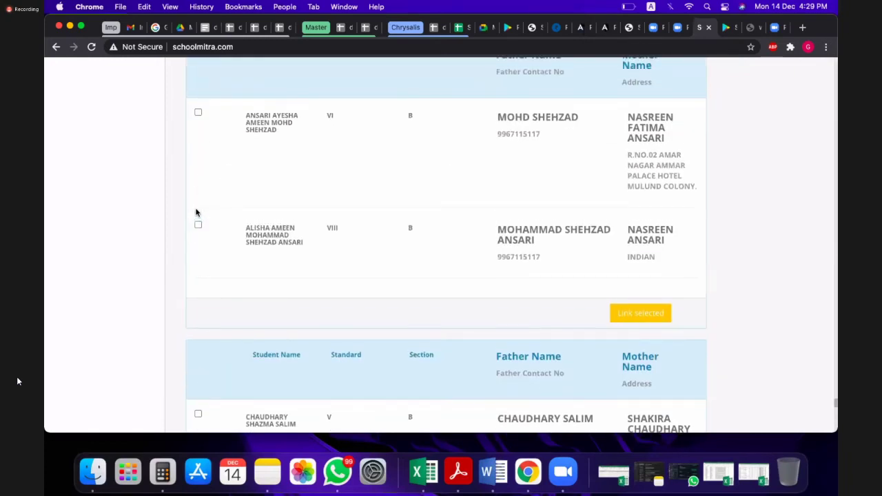
pyautogui.scroll(-2, 197, 212)
pyautogui.scroll(1, 386, 161)
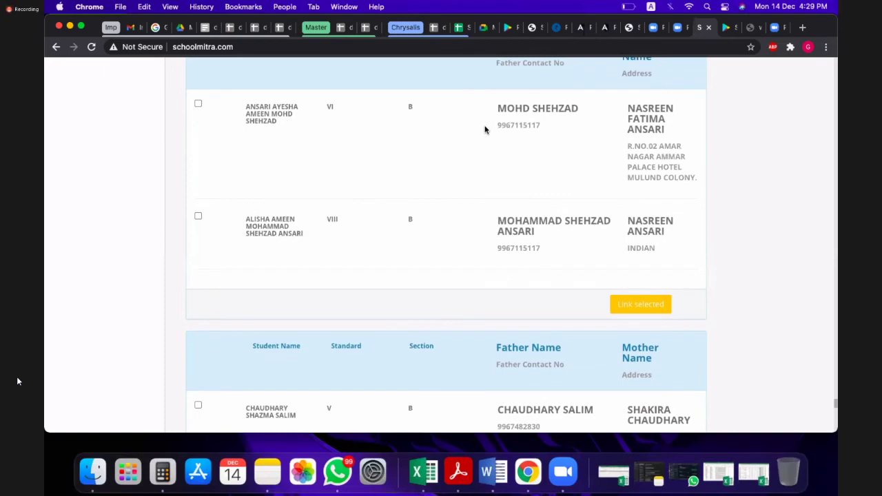
pyautogui.moveTo(508, 108); pyautogui.dragTo(552, 109)
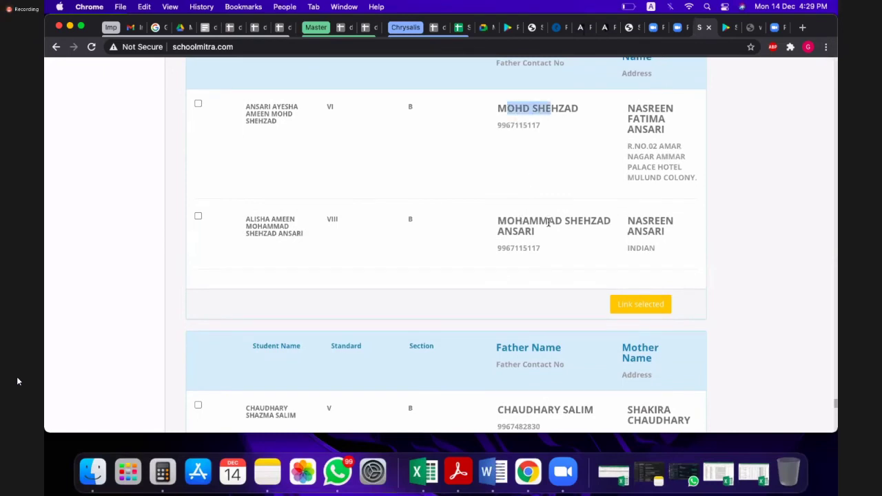
pyautogui.moveTo(508, 221); pyautogui.dragTo(549, 222)
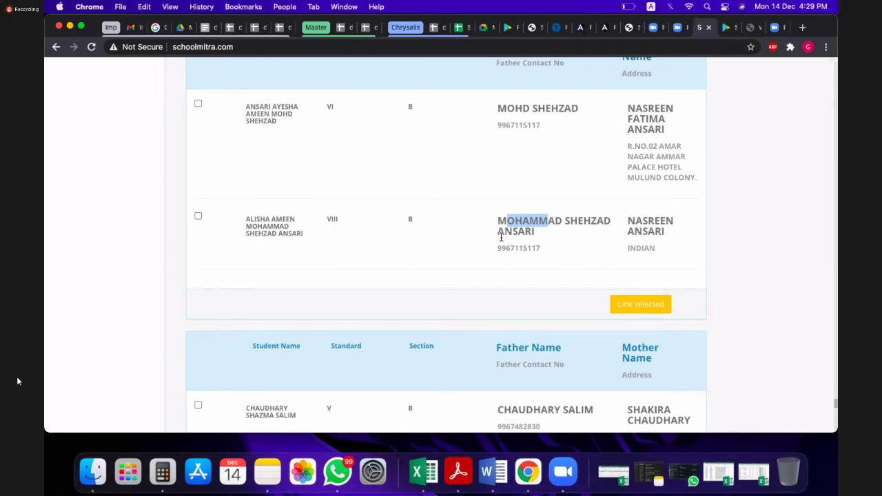
pyautogui.scroll(10, 501, 238)
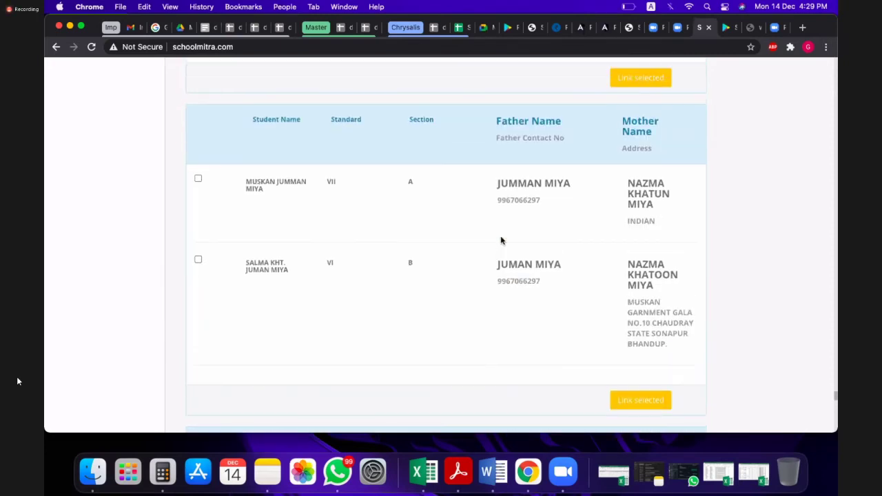
pyautogui.scroll(5, 502, 239)
pyautogui.scroll(-3, 501, 240)
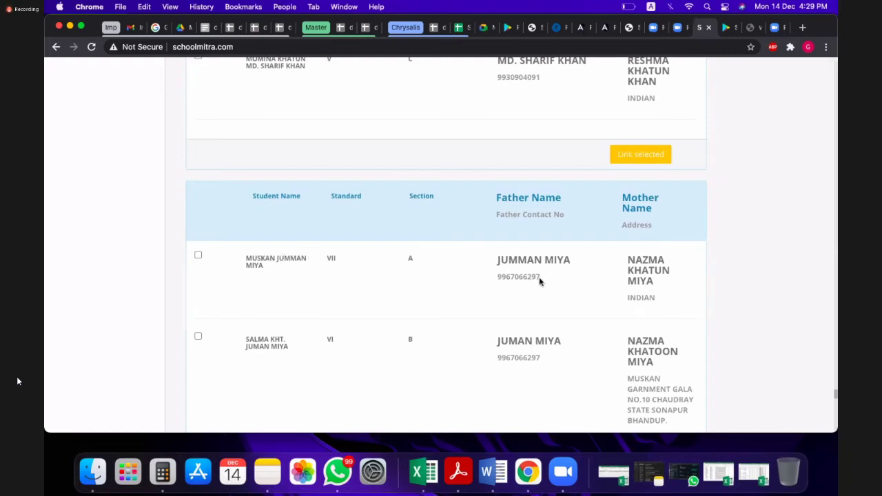
pyautogui.moveTo(540, 280); pyautogui.dragTo(495, 276)
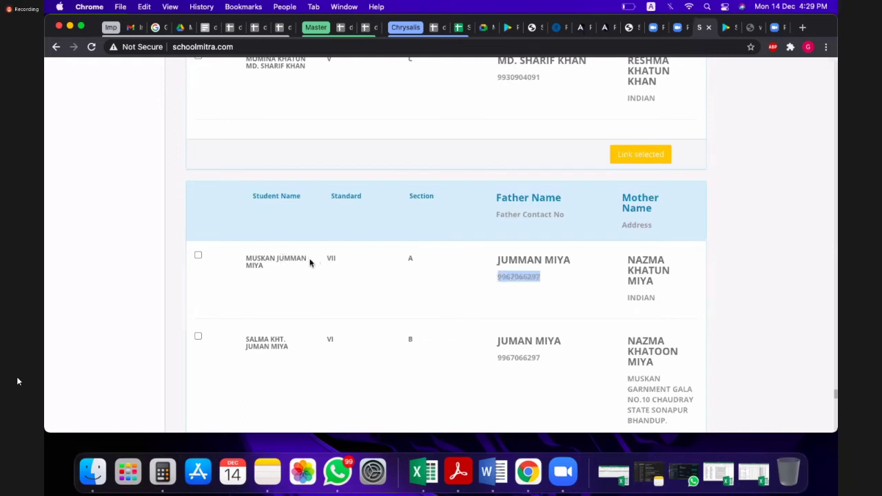
pyautogui.moveTo(308, 261); pyautogui.dragTo(252, 255)
pyautogui.moveTo(295, 349); pyautogui.dragTo(248, 343)
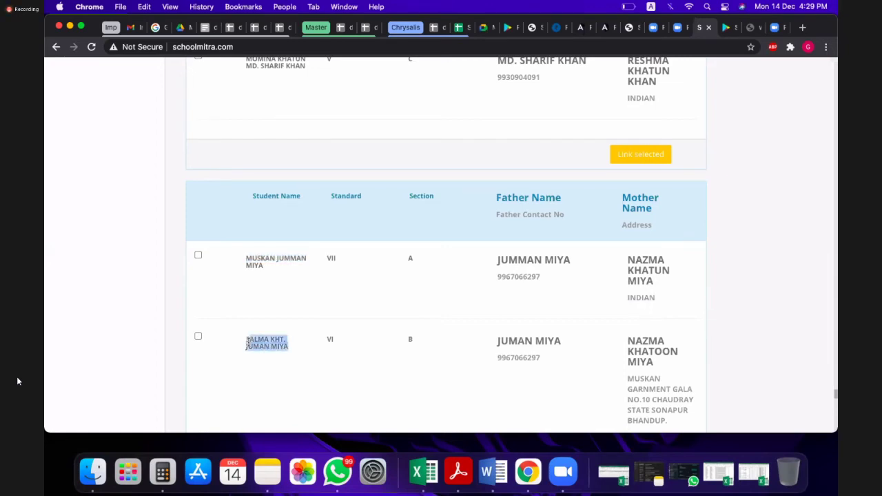
pyautogui.scroll(15, 249, 345)
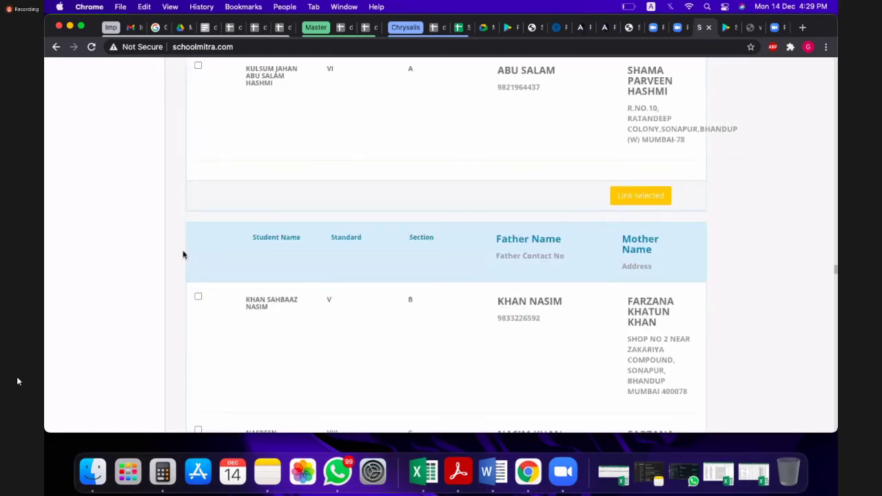
pyautogui.scroll(10, 182, 255)
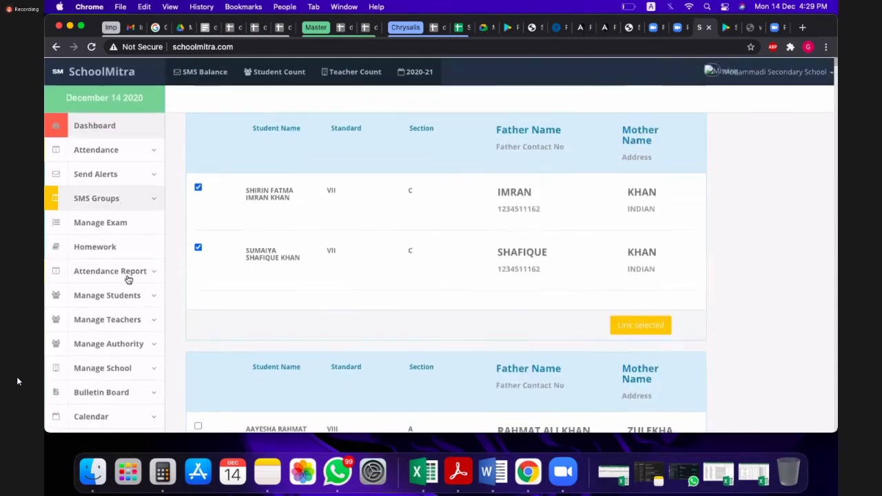
pyautogui.click(148, 295)
pyautogui.click(115, 344)
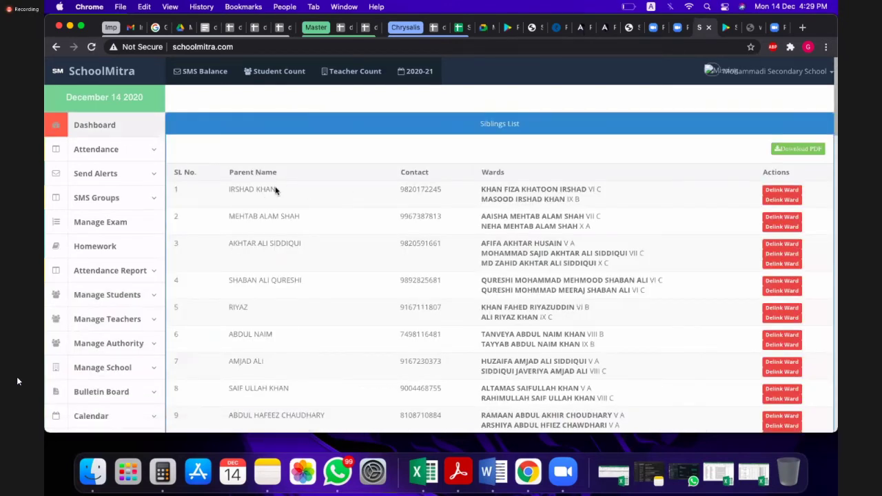
pyautogui.moveTo(250, 190); pyautogui.dragTo(439, 190)
pyautogui.click(494, 189)
pyautogui.moveTo(494, 189); pyautogui.dragTo(551, 200)
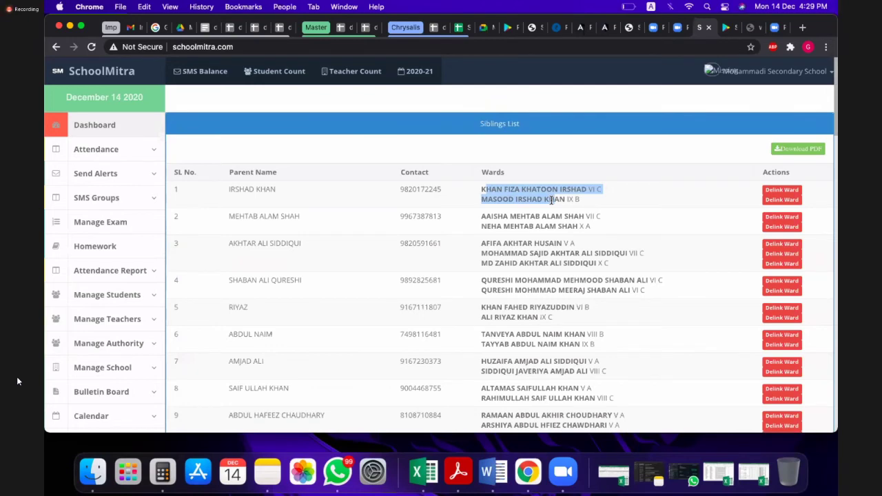
pyautogui.scroll(-2, 552, 200)
pyautogui.scroll(-5, 550, 214)
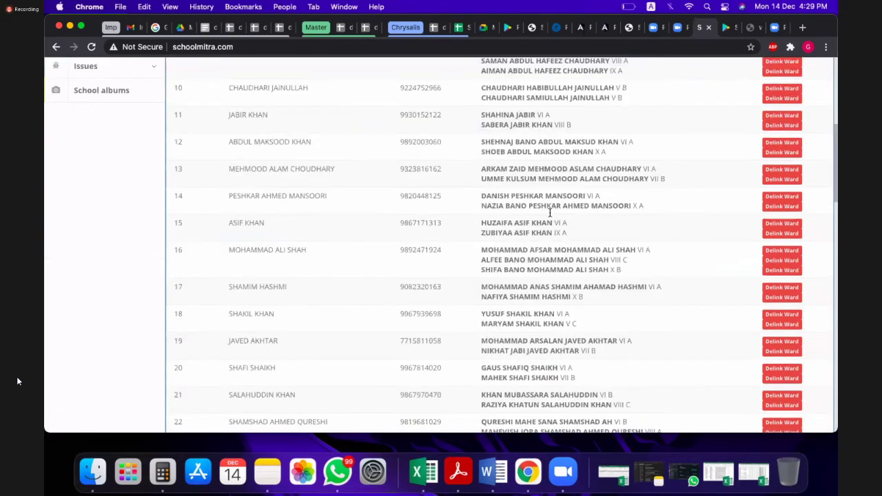
pyautogui.scroll(-10, 550, 213)
pyautogui.scroll(-8, 550, 214)
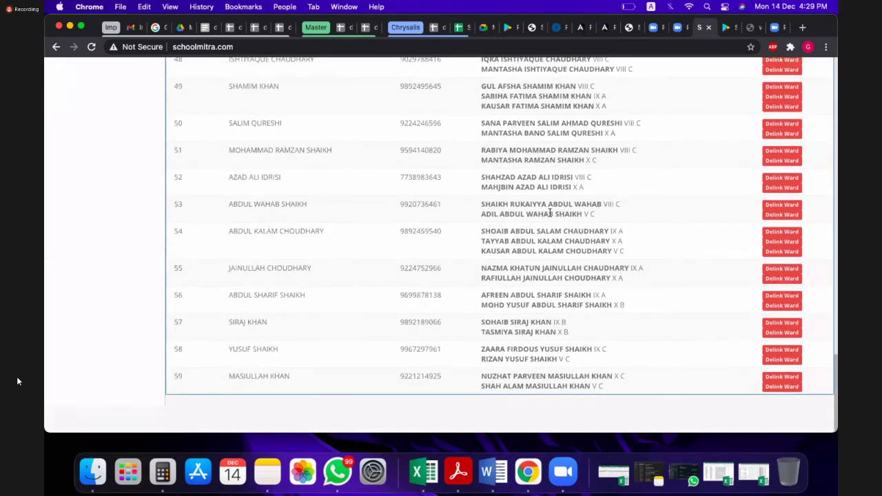
pyautogui.scroll(20, 550, 214)
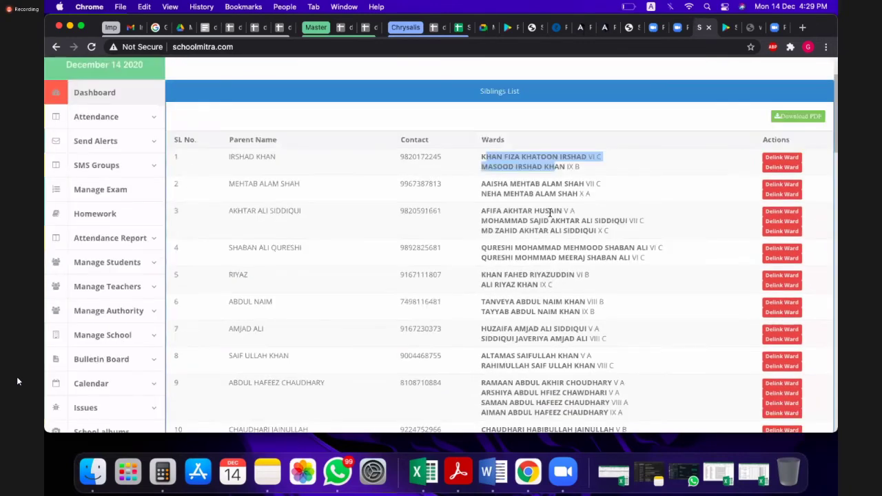
pyautogui.scroll(2, 550, 214)
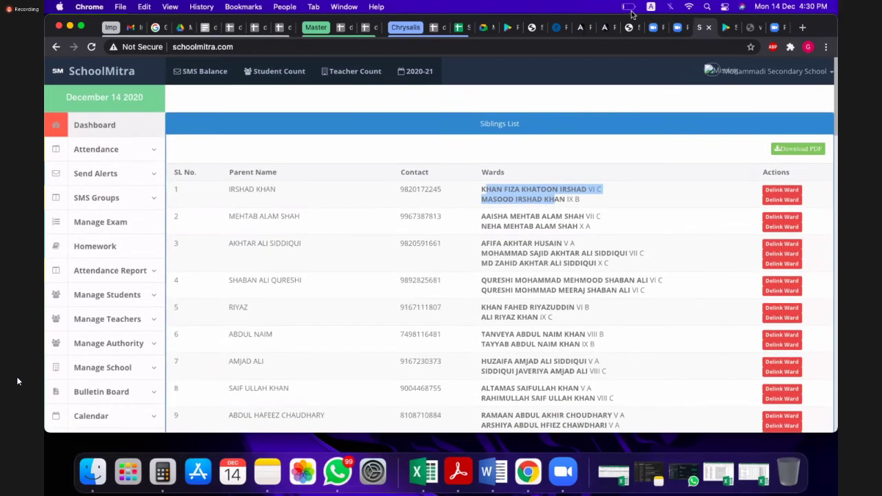
pyautogui.click(629, 12)
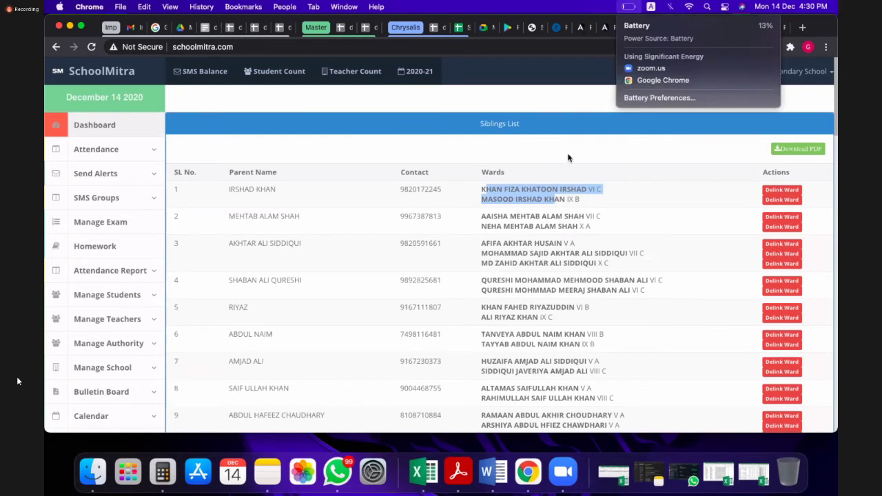
pyautogui.click(569, 159)
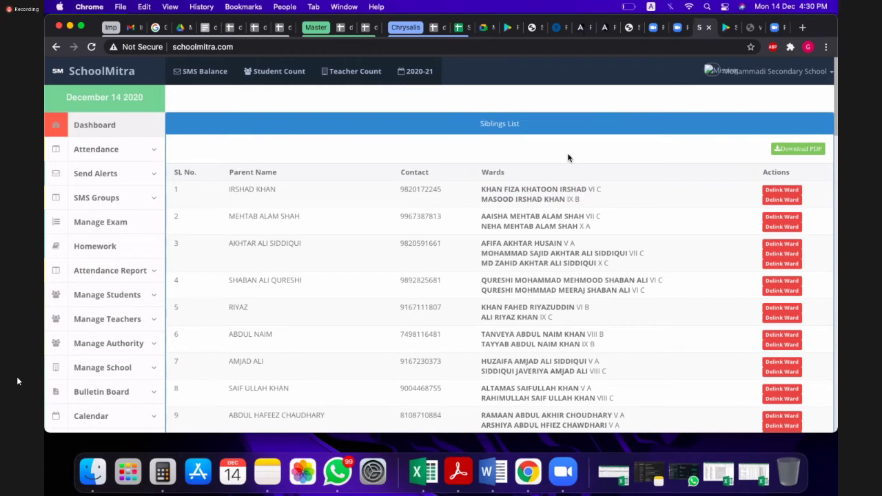
# - Expand Manage Students and open Add a Student on Admission Details, session 2020-21 preset
pyautogui.click(113, 296)
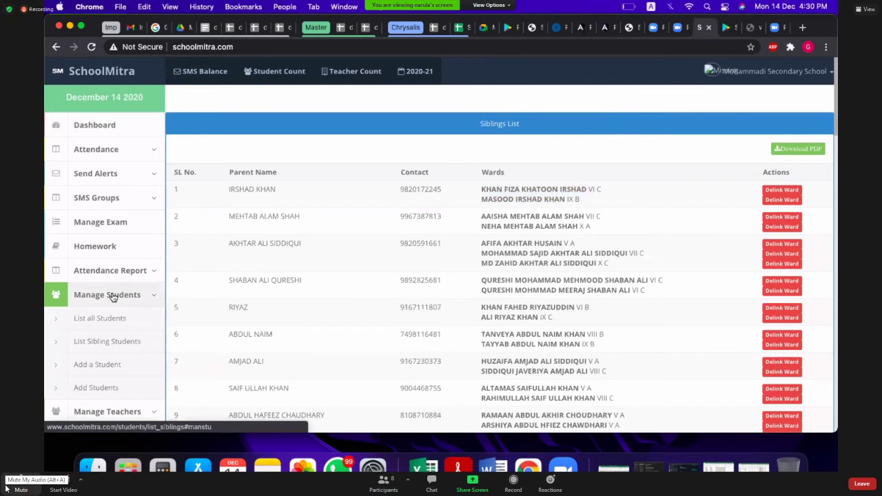
pyautogui.click(7, 486)
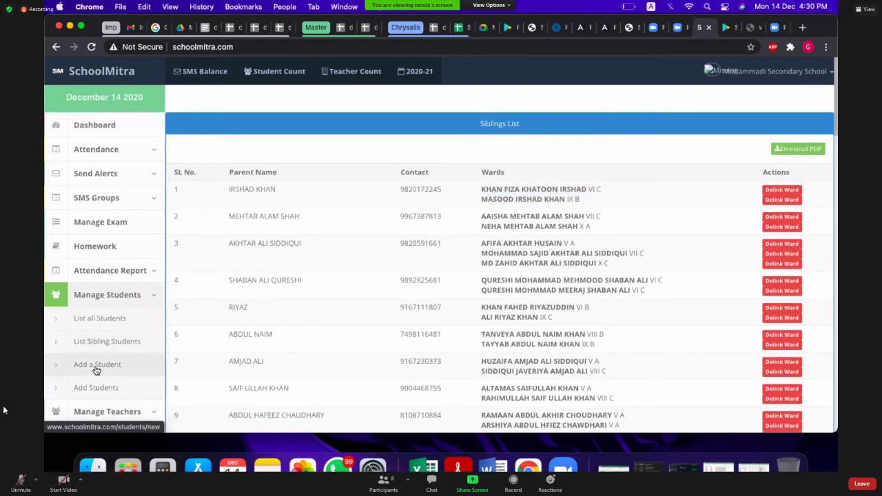
pyautogui.click(97, 364)
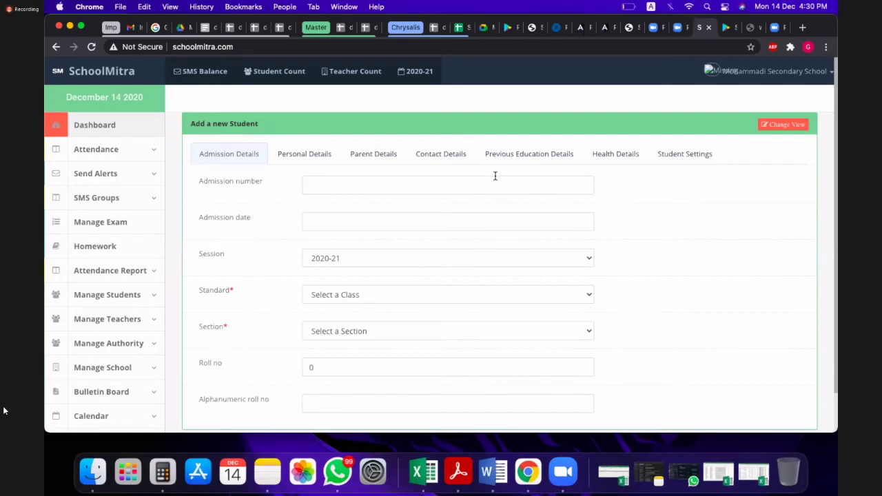
# - Keep session 2020-21, browse the Personal, Parent, Contact and Previous Education tabs, then switch to the all-sections view
pyautogui.click(327, 260)
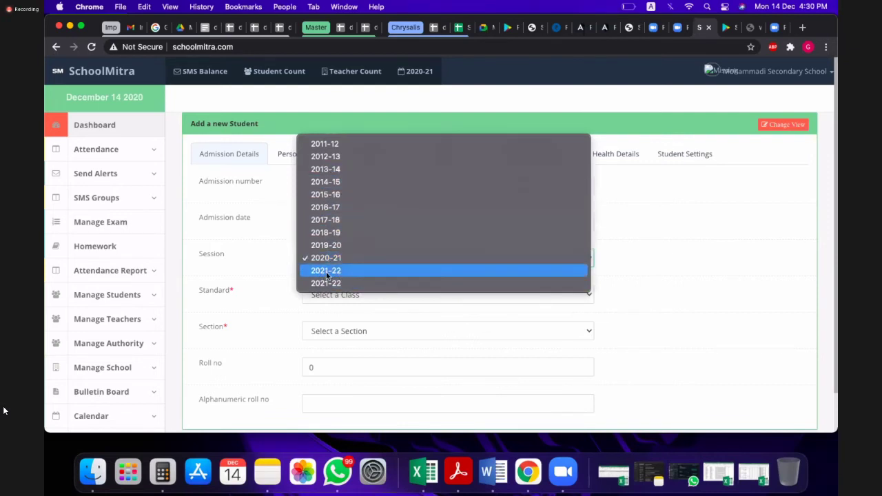
pyautogui.click(311, 258)
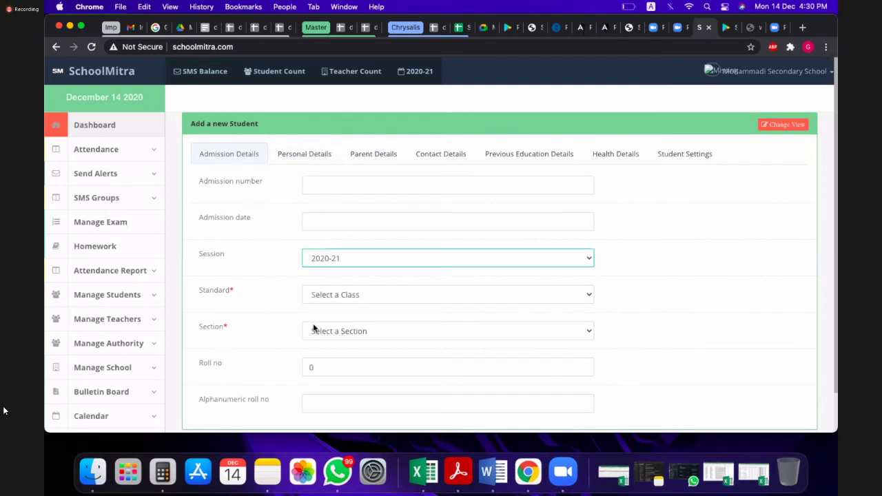
pyautogui.click(323, 157)
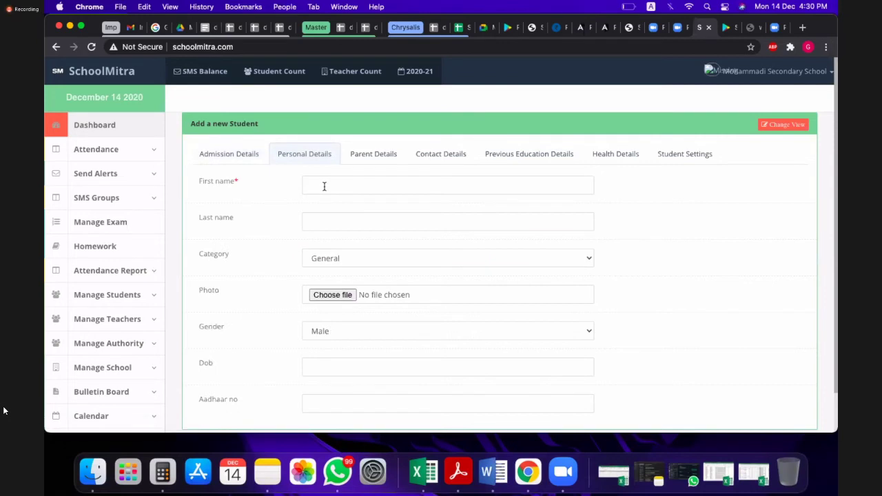
pyautogui.click(368, 160)
pyautogui.click(434, 158)
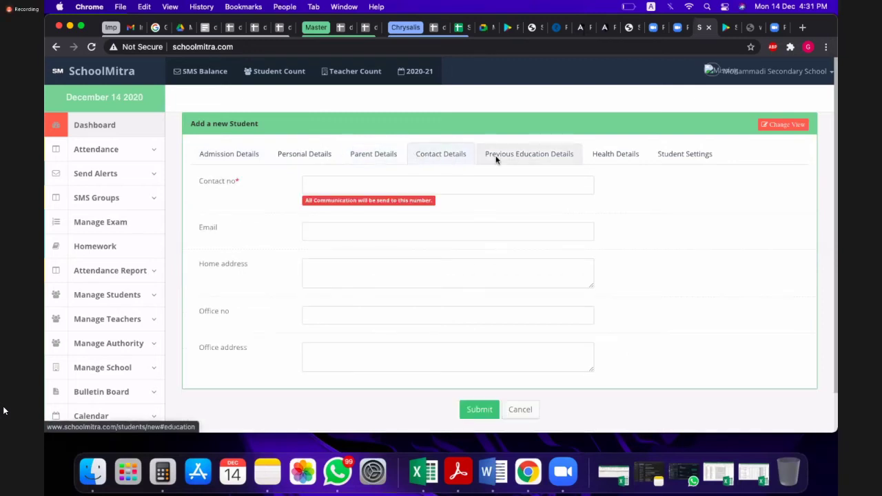
pyautogui.click(496, 158)
pyautogui.click(455, 153)
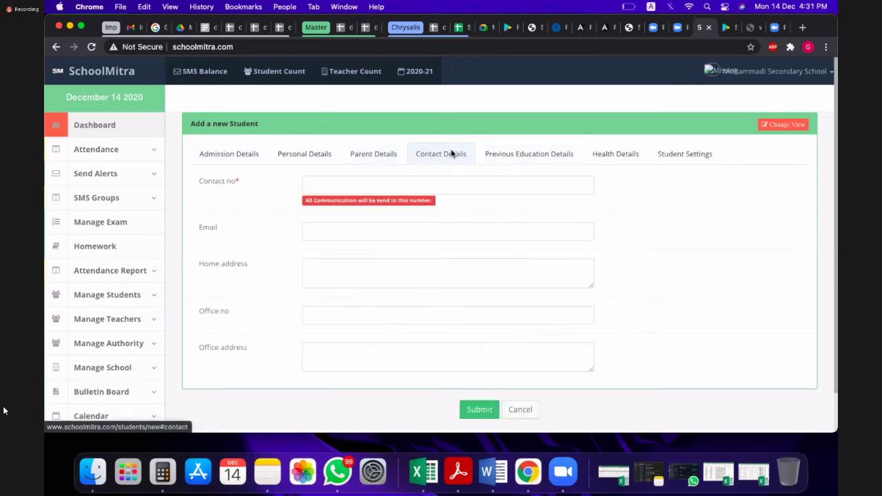
pyautogui.click(314, 181)
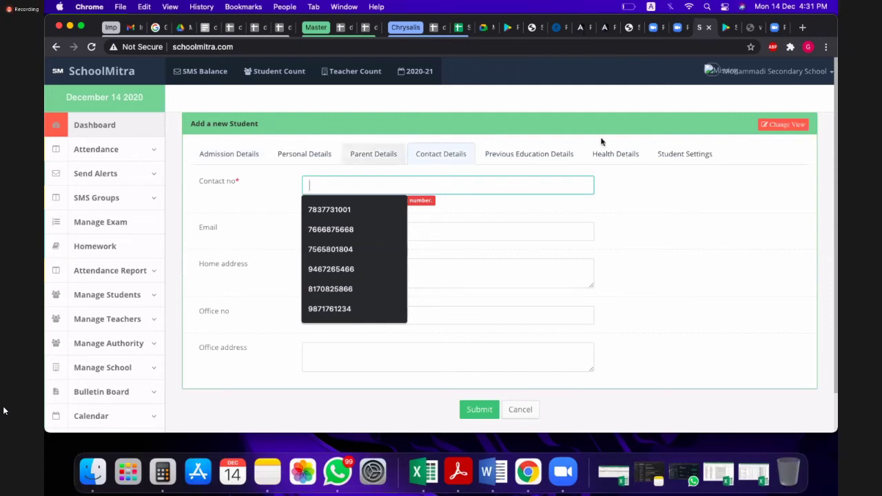
pyautogui.click(784, 124)
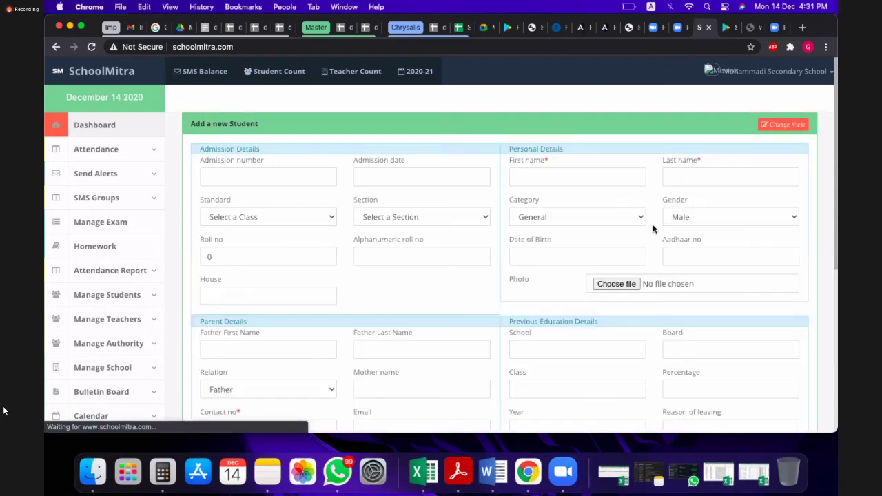
pyautogui.scroll(-10, 654, 229)
pyautogui.scroll(10, 654, 229)
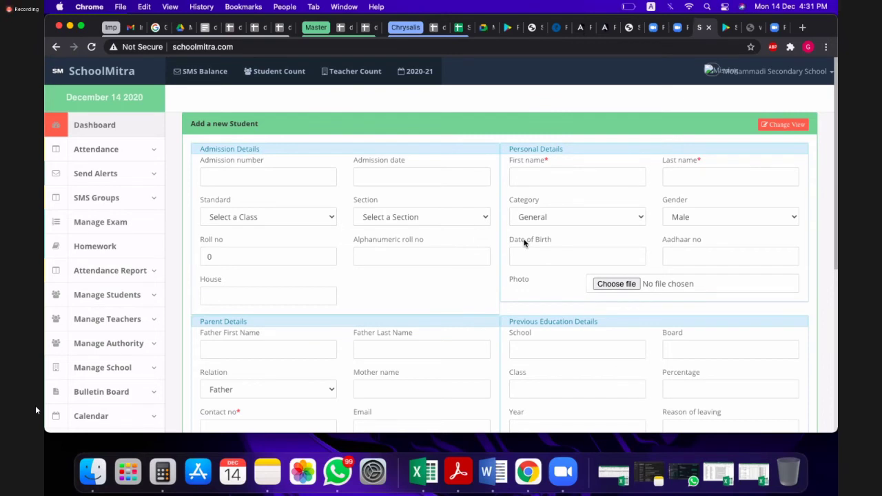
pyautogui.click(106, 296)
pyautogui.scroll(-1, 114, 355)
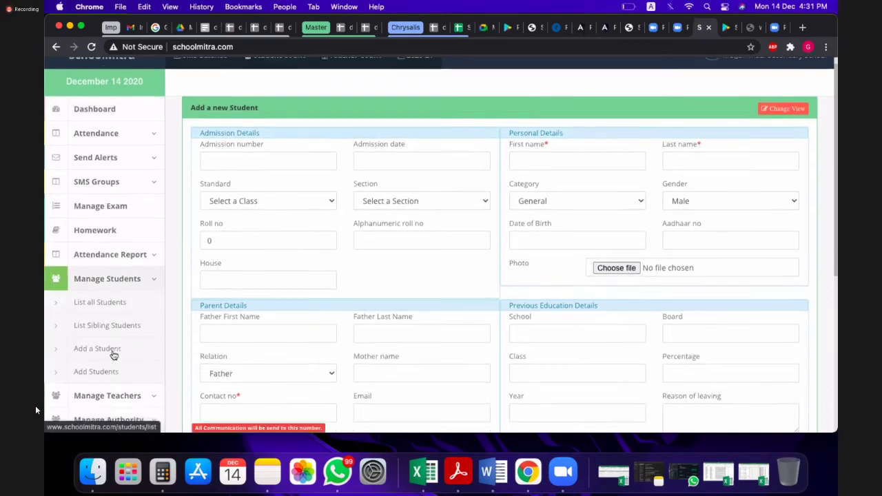
# - Bring up the Quick Add Student list for Standard V, Section A and step through its entry fields
pyautogui.click(114, 355)
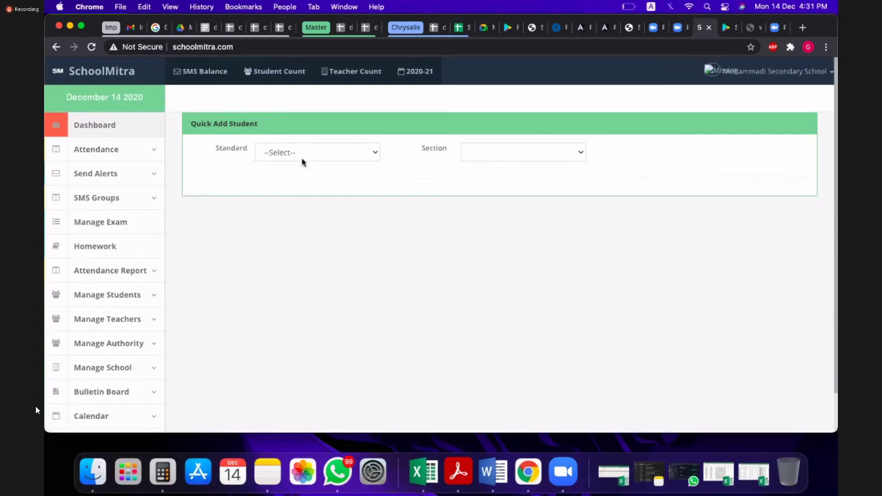
pyautogui.click(302, 162)
pyautogui.click(310, 161)
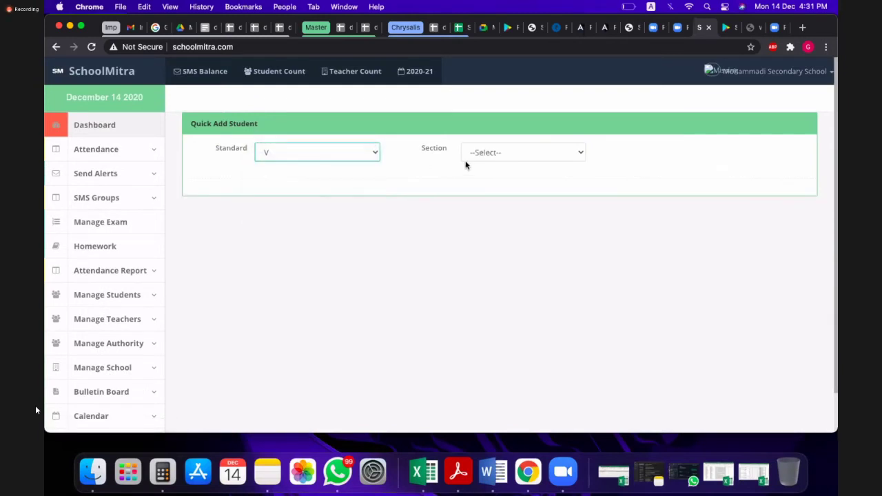
pyautogui.click(473, 155)
pyautogui.click(474, 166)
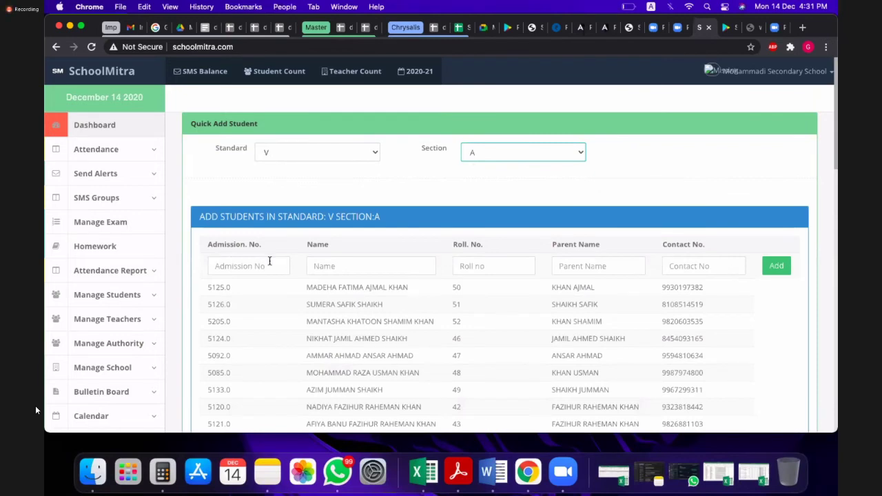
pyautogui.press('Tab')
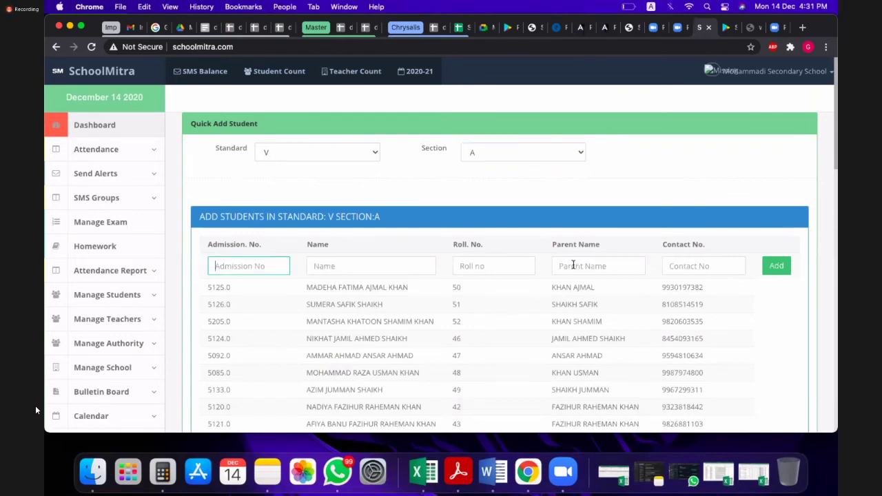
pyautogui.press('Tab')
pyautogui.click(590, 266)
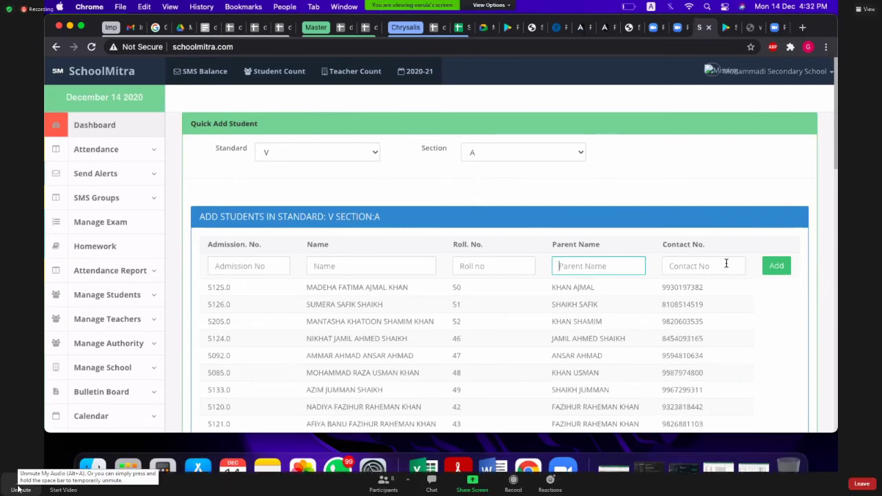
pyautogui.click(17, 488)
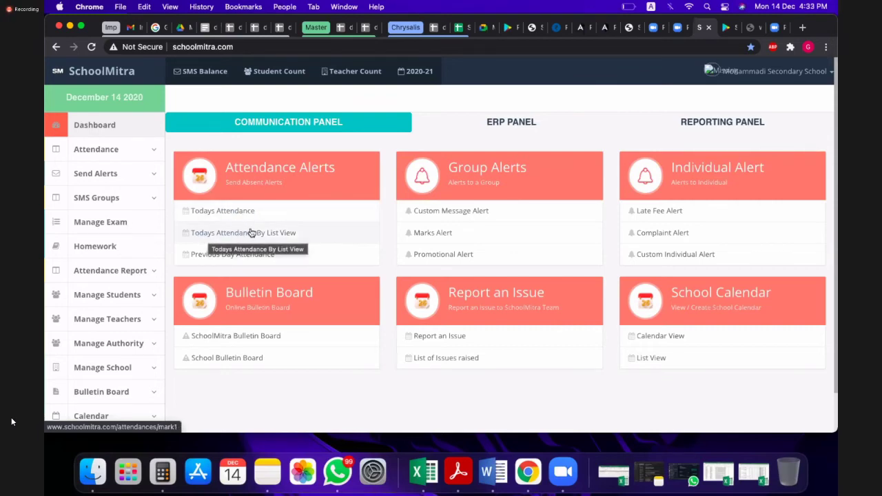
# - Open today's attendance list and tick V-C students 1, 2, 3 and 6
pyautogui.click(252, 233)
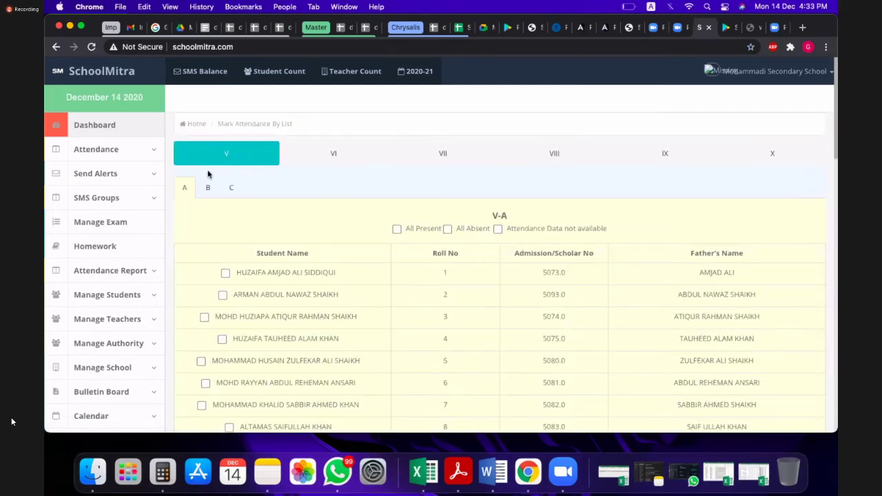
pyautogui.click(207, 187)
pyautogui.click(232, 188)
pyautogui.click(323, 152)
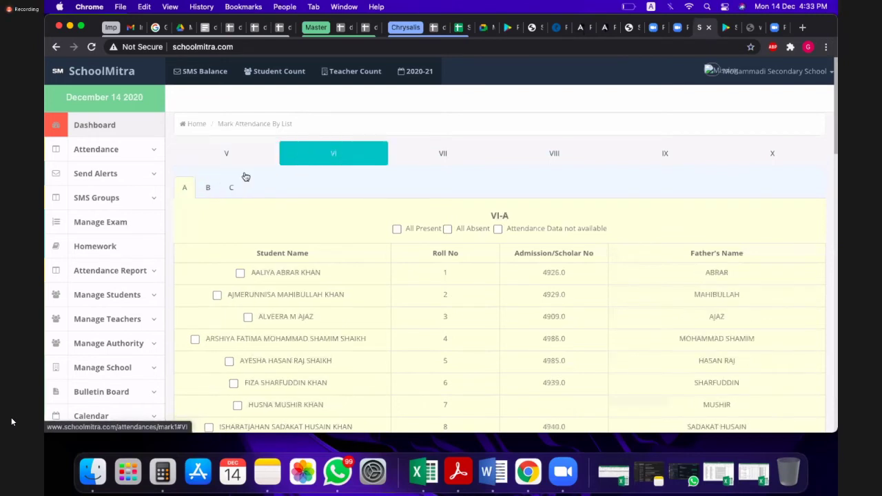
pyautogui.click(237, 161)
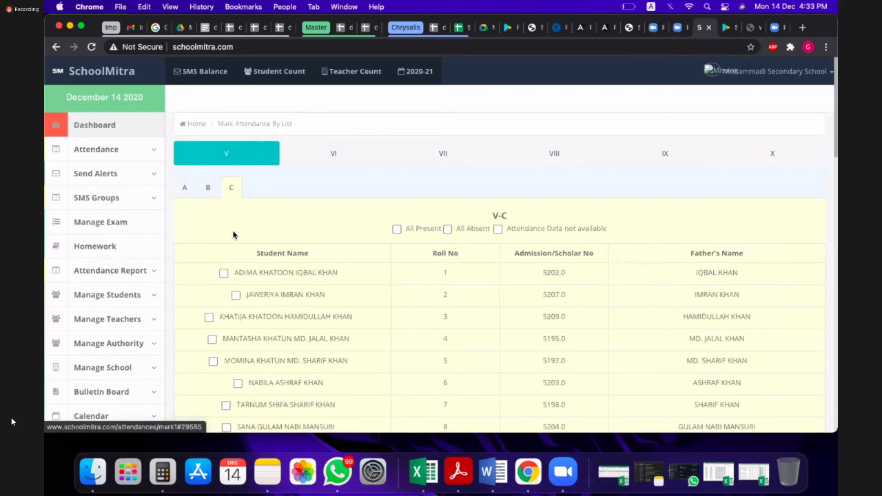
pyautogui.click(222, 274)
pyautogui.click(235, 295)
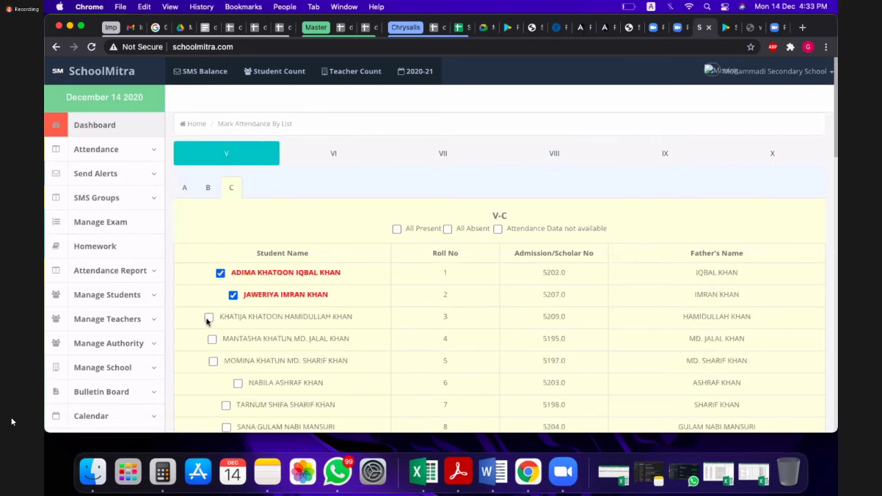
pyautogui.click(208, 319)
pyautogui.click(237, 384)
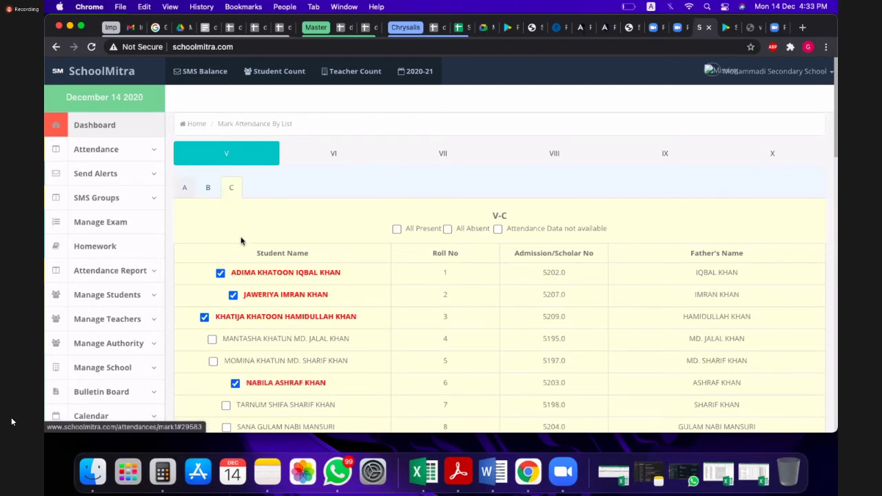
# - Mark two V-A students and V-B roll 1 absent
pyautogui.click(184, 189)
pyautogui.click(225, 273)
pyautogui.click(223, 295)
pyautogui.click(207, 187)
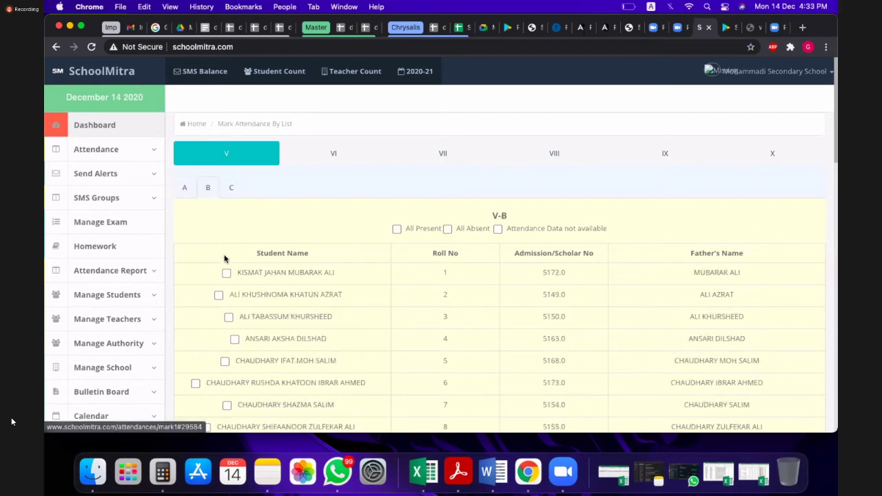
pyautogui.click(223, 274)
# - Mark VI-A all present, VI-B rolls 2 and 4 absent, and open VI-C
pyautogui.click(345, 153)
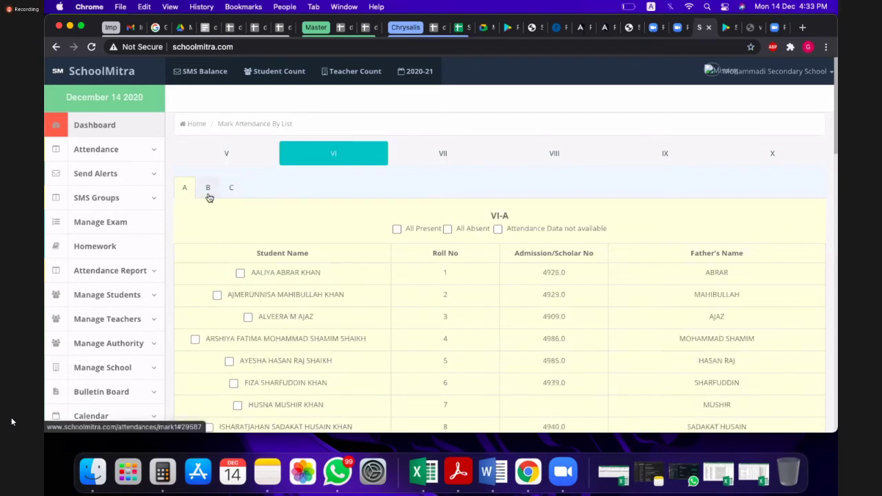
pyautogui.click(396, 229)
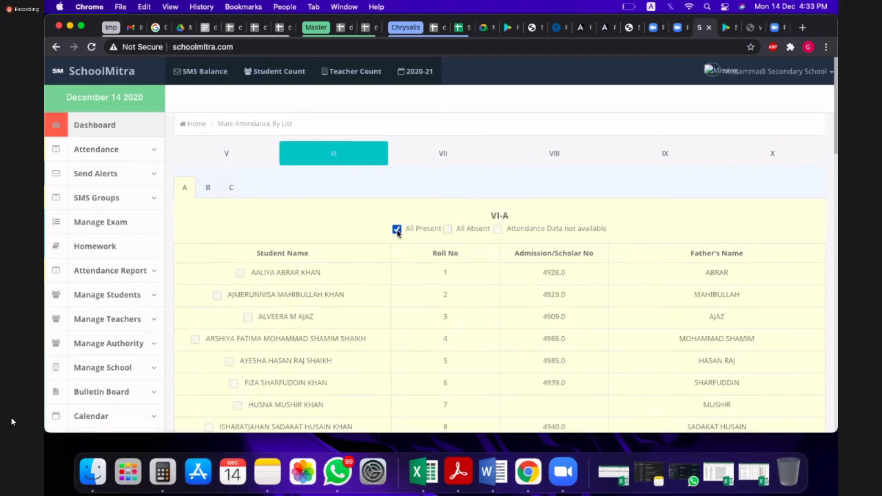
pyautogui.click(207, 187)
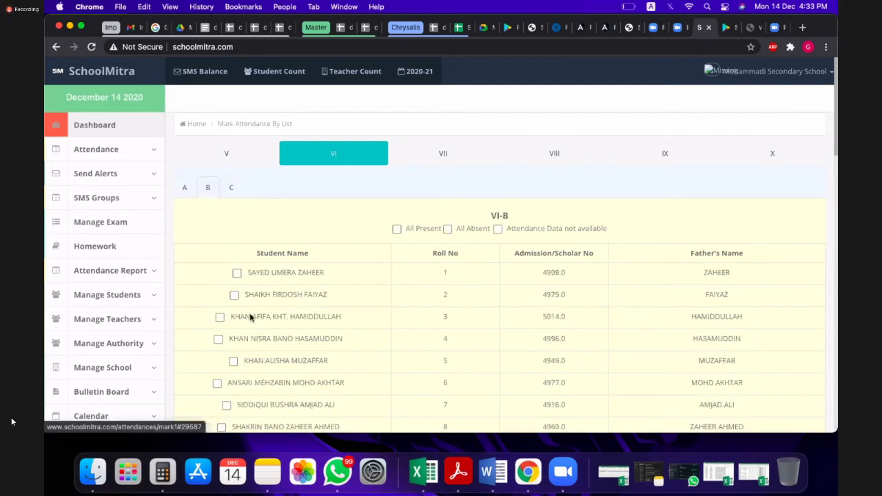
pyautogui.click(232, 295)
pyautogui.click(219, 339)
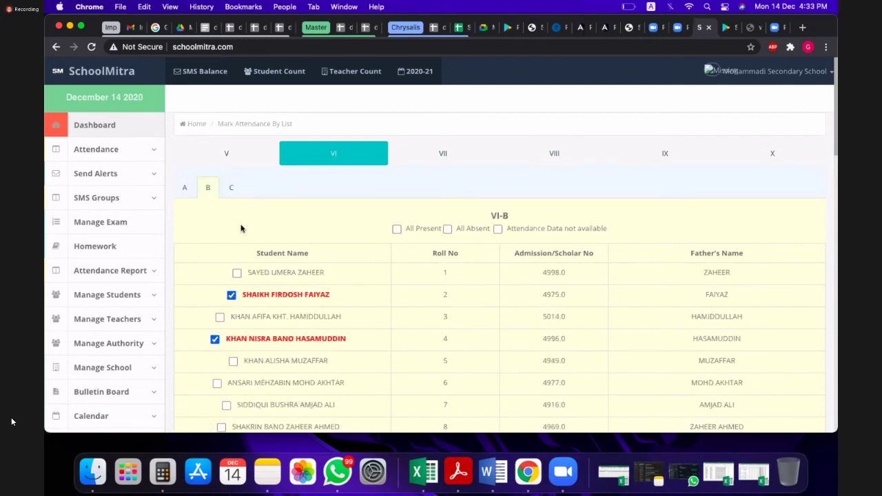
pyautogui.click(233, 187)
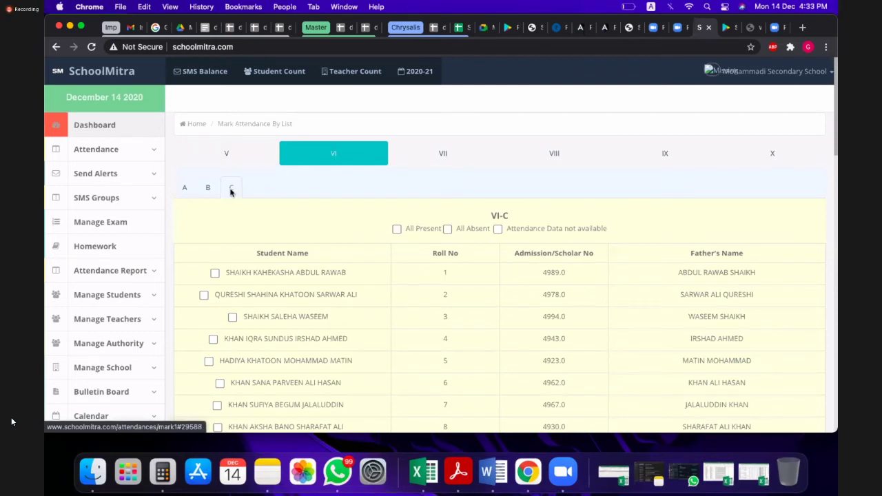
pyautogui.click(231, 190)
# - Flag VI-C as attendance data not available, check classes VII–IX, and submit the attendance
pyautogui.click(497, 229)
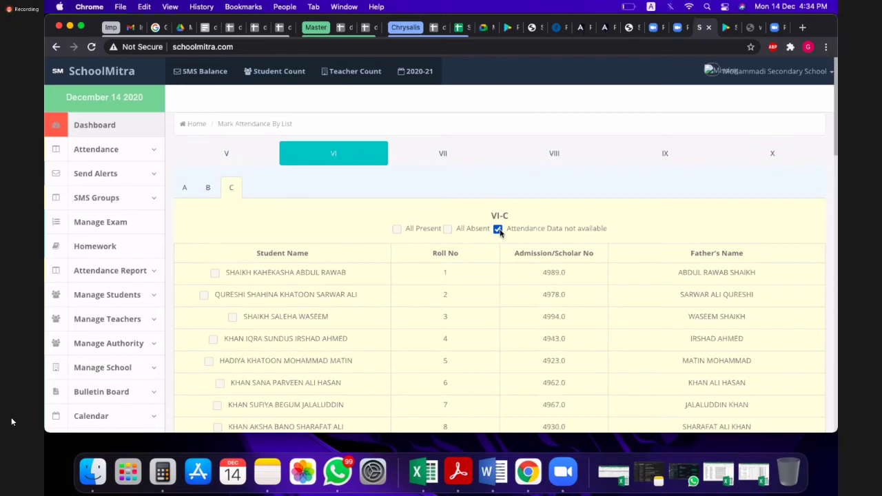
pyautogui.click(442, 155)
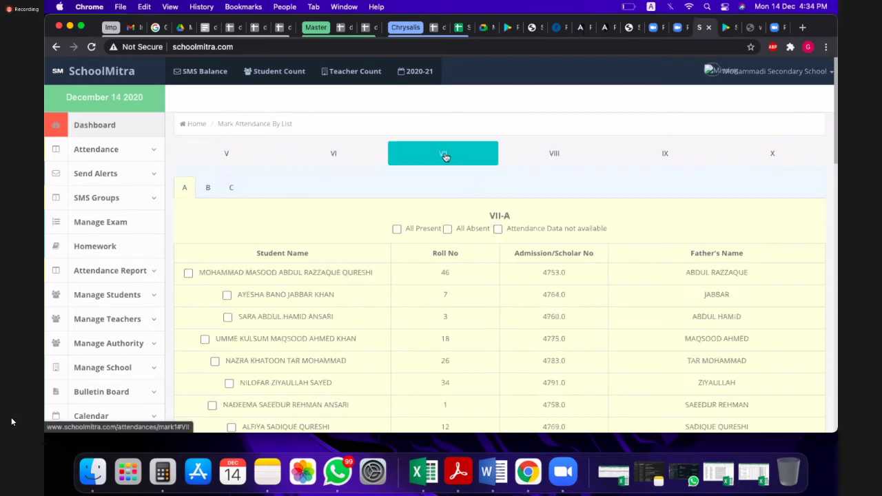
pyautogui.click(543, 161)
pyautogui.click(651, 151)
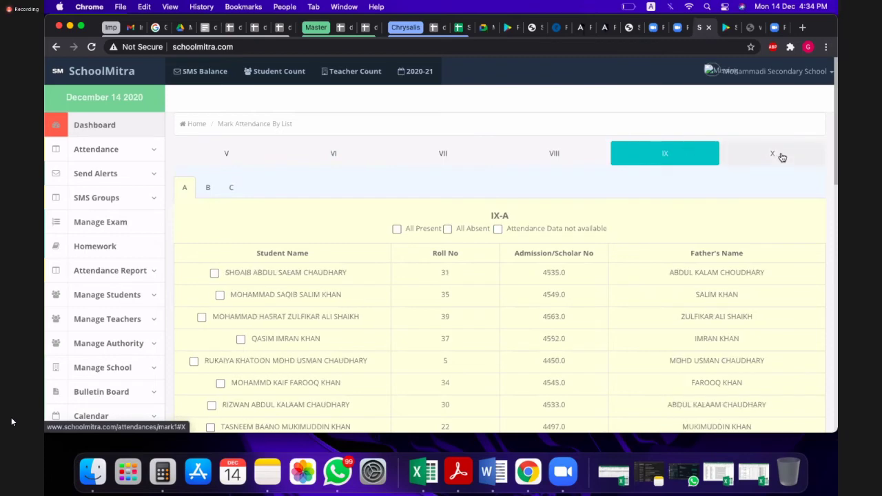
pyautogui.scroll(-10, 714, 218)
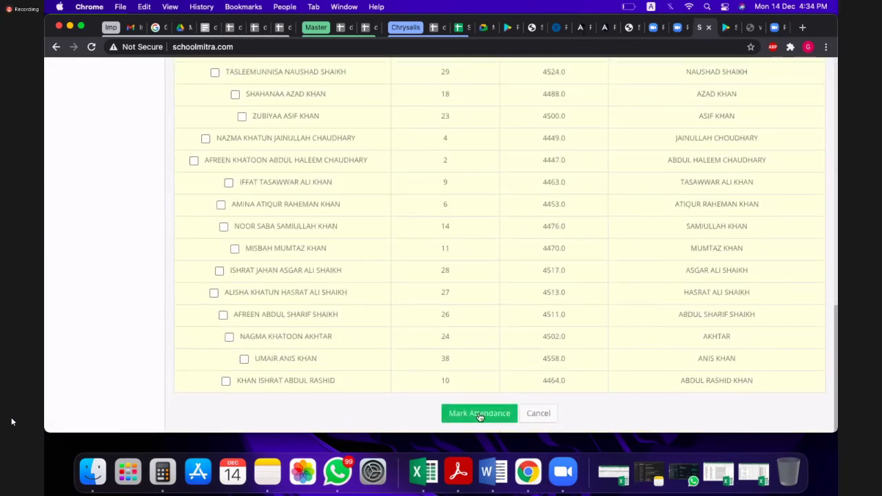
pyautogui.click(480, 415)
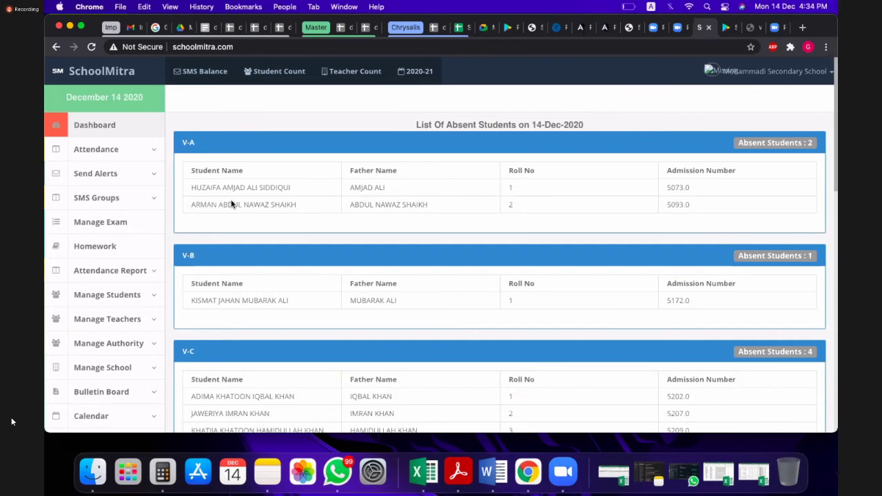
pyautogui.scroll(-1, 228, 207)
pyautogui.scroll(-2, 228, 262)
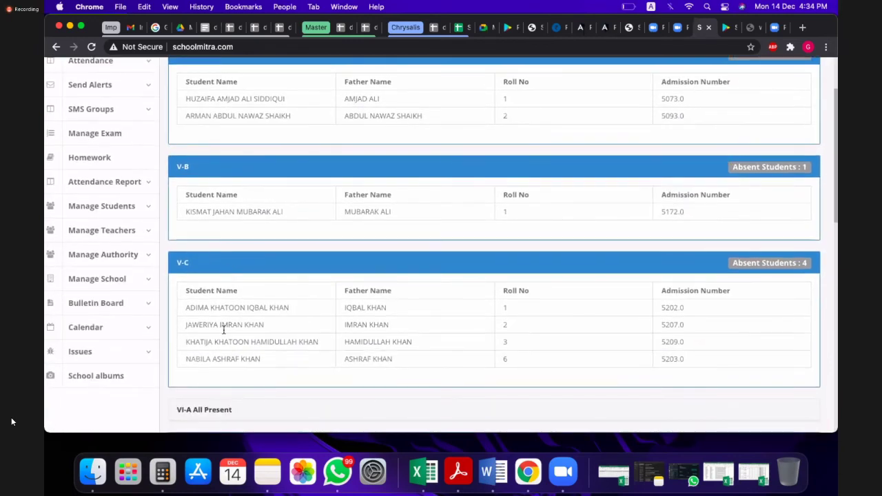
pyautogui.scroll(-2, 224, 329)
pyautogui.scroll(-3, 207, 286)
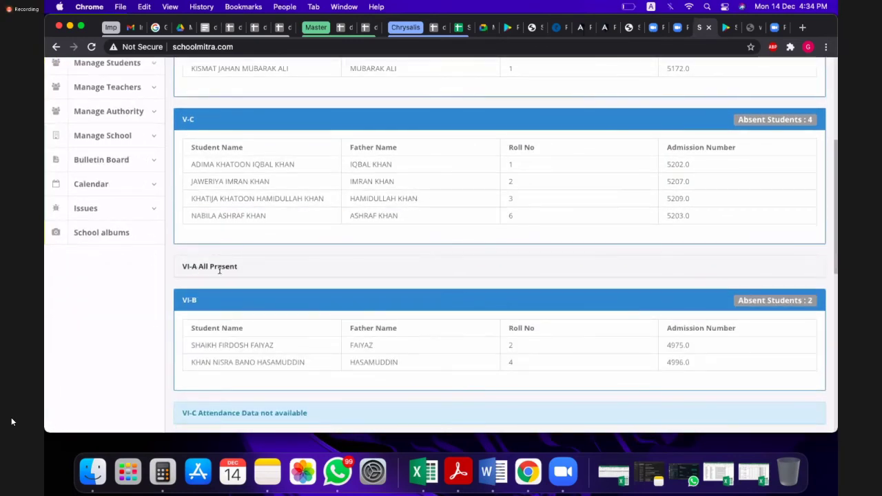
pyautogui.scroll(-3, 211, 362)
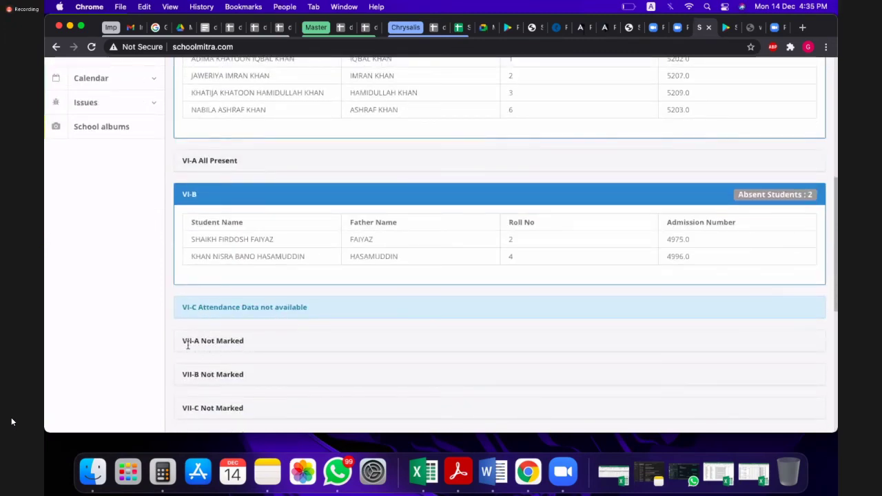
pyautogui.scroll(-10, 209, 345)
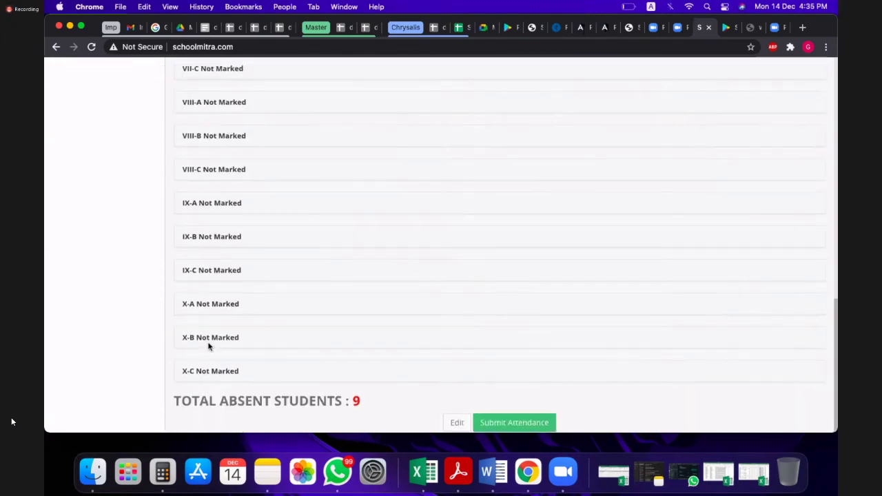
pyautogui.scroll(20, 211, 227)
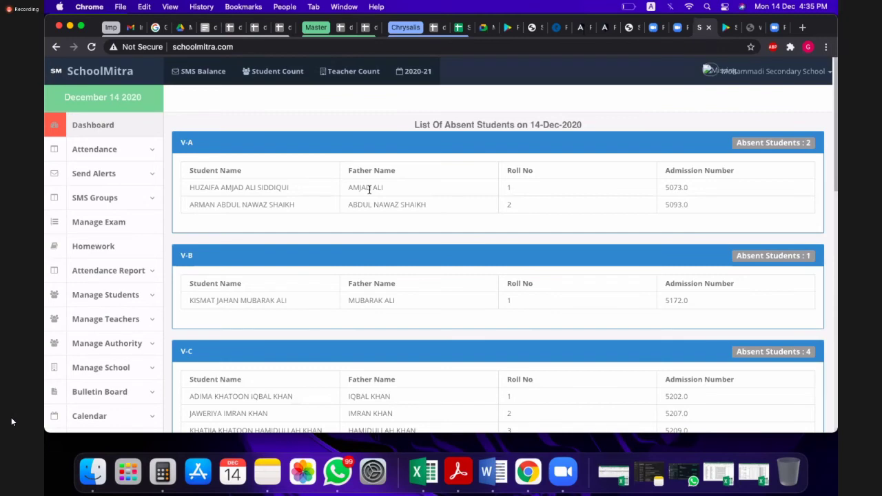
pyautogui.scroll(-1, 492, 145)
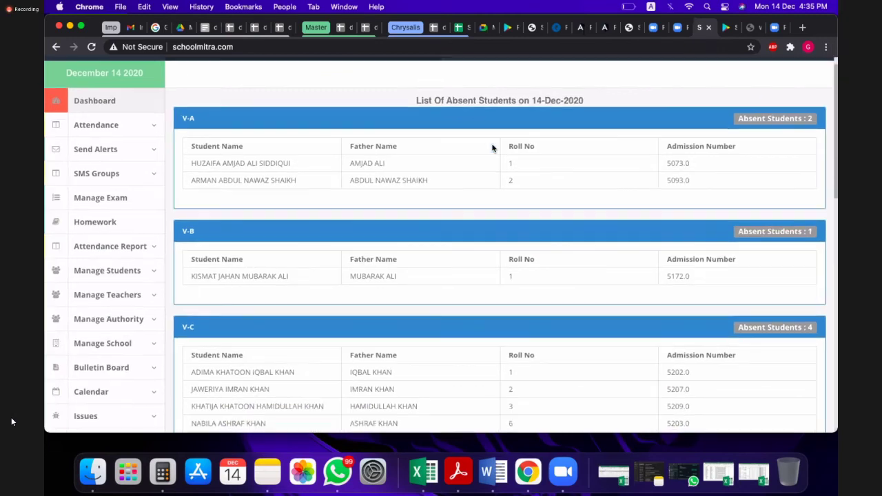
pyautogui.scroll(-2, 493, 148)
pyautogui.scroll(-3, 492, 148)
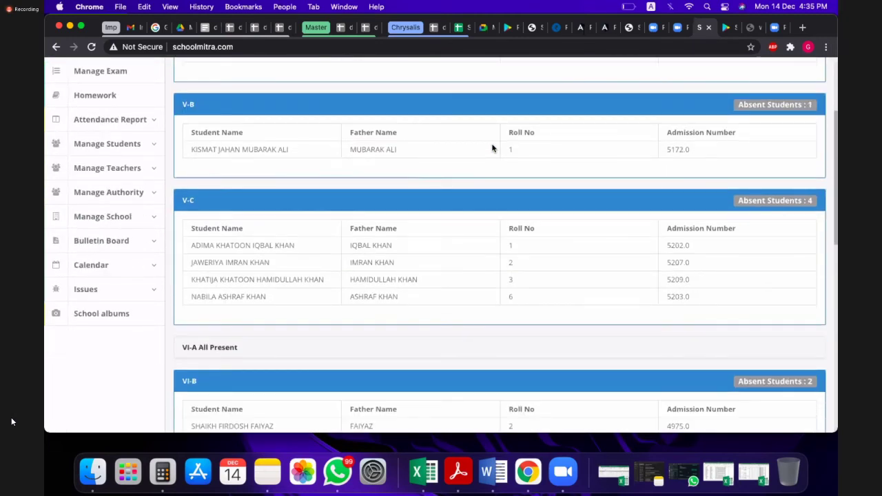
pyautogui.scroll(-1, 492, 148)
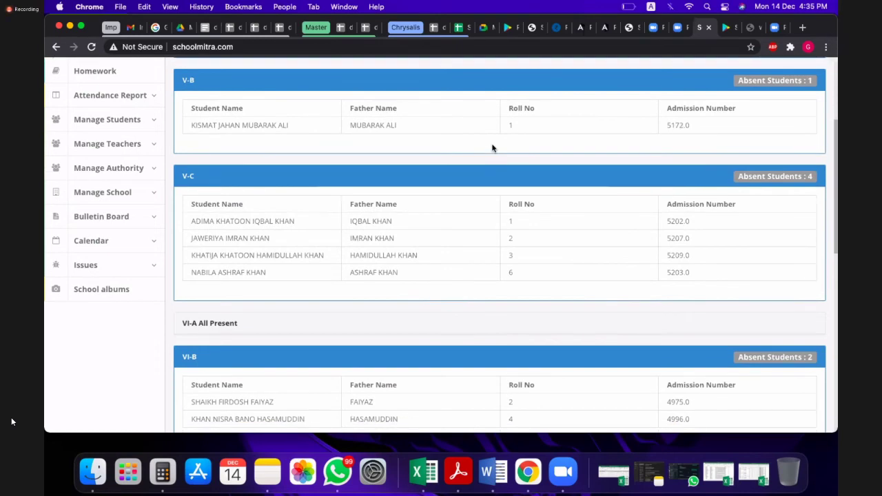
pyautogui.scroll(-10, 492, 147)
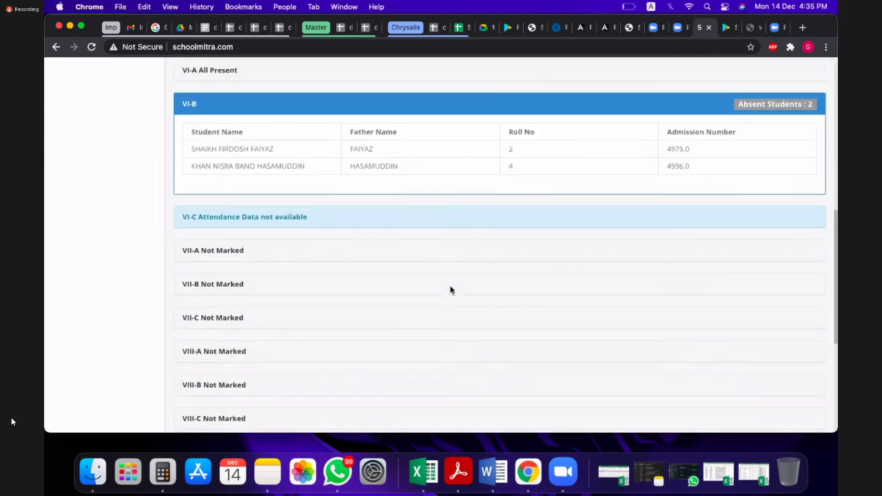
pyautogui.scroll(-10, 386, 252)
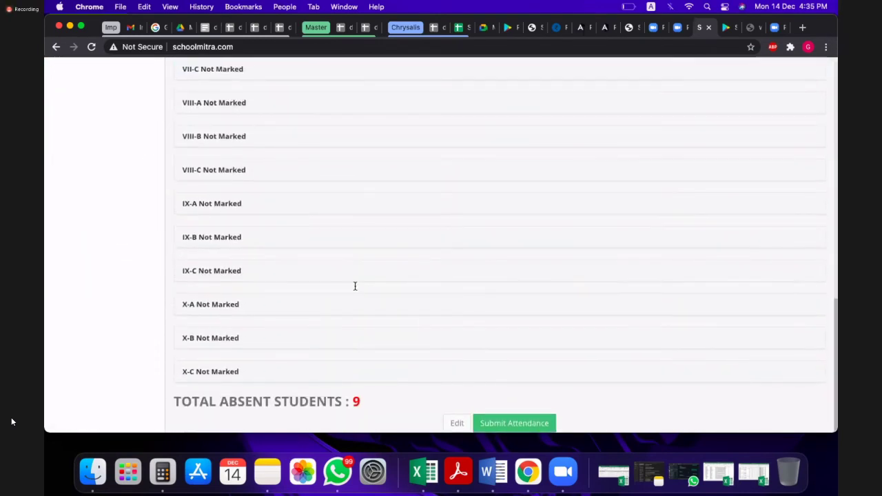
pyautogui.scroll(6, 355, 286)
pyautogui.scroll(3, 355, 287)
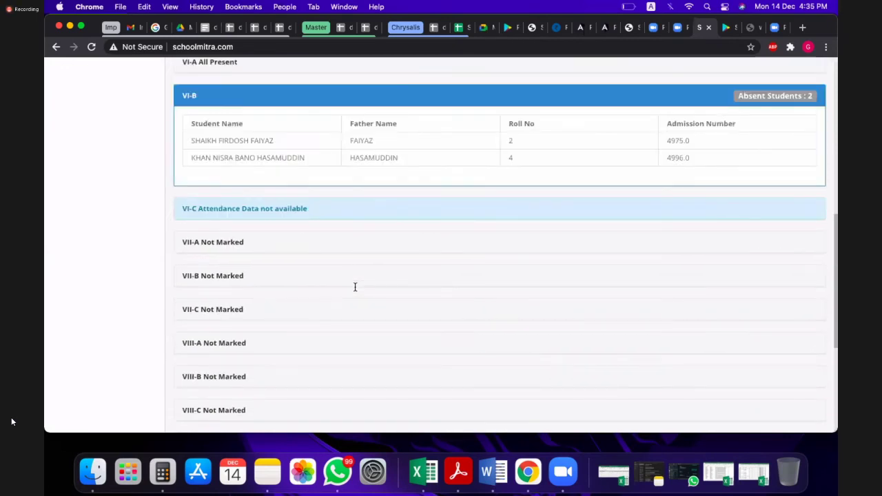
pyautogui.scroll(5, 355, 287)
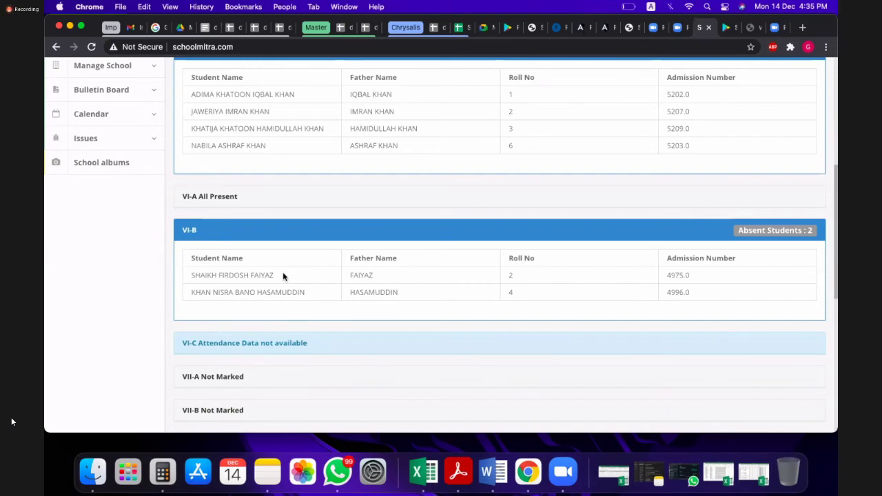
pyautogui.scroll(1, 342, 207)
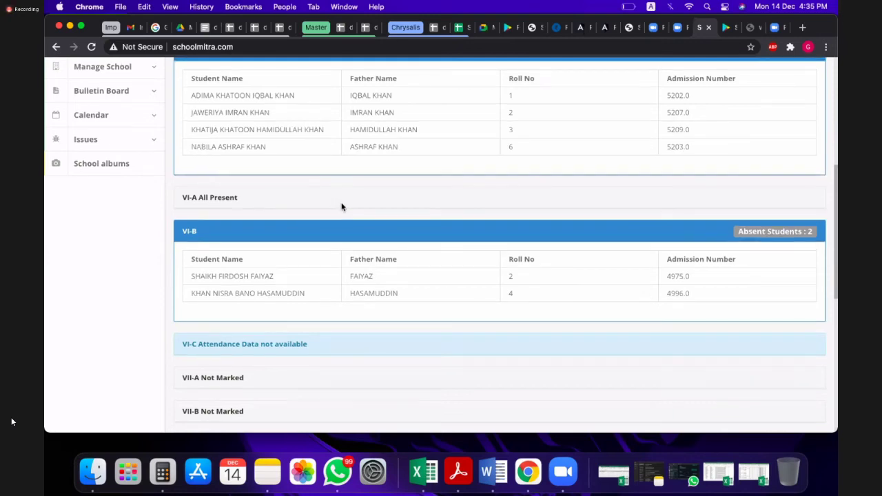
pyautogui.scroll(10, 341, 204)
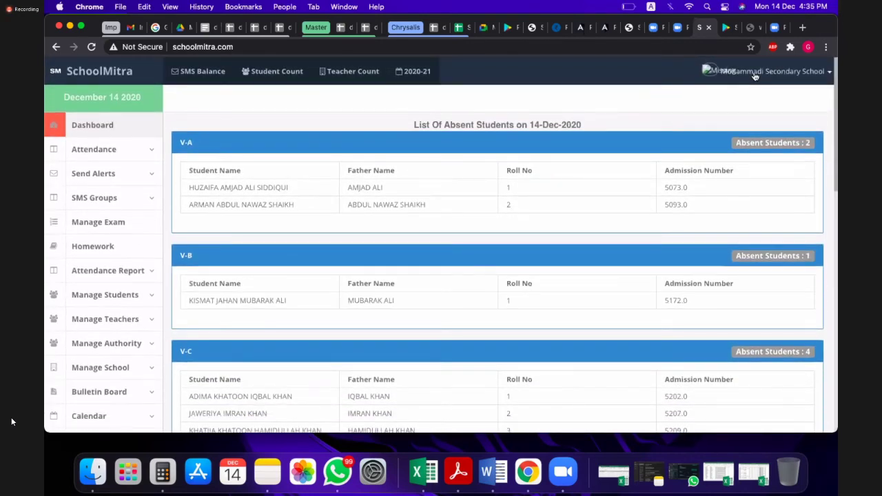
pyautogui.click(755, 73)
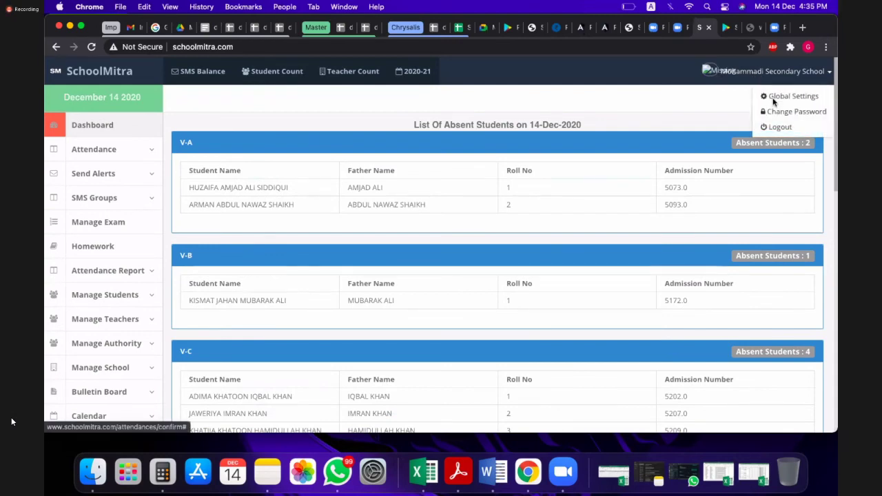
pyautogui.click(773, 101)
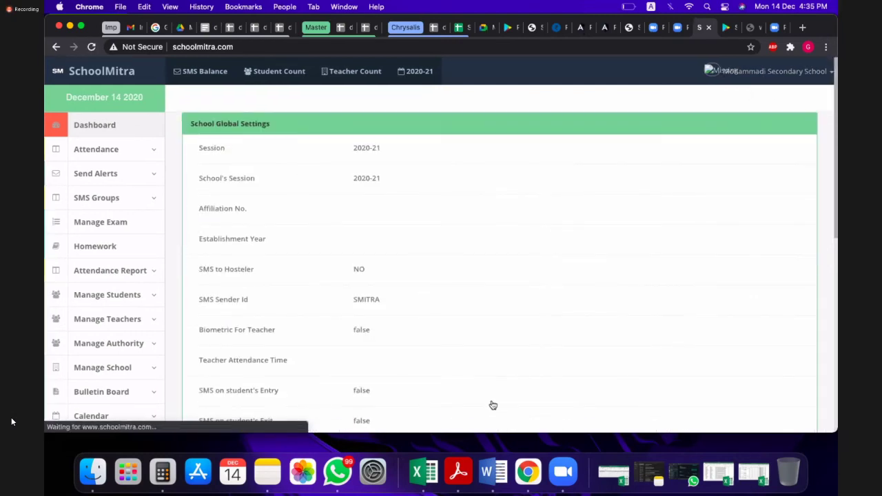
pyautogui.scroll(-10, 492, 406)
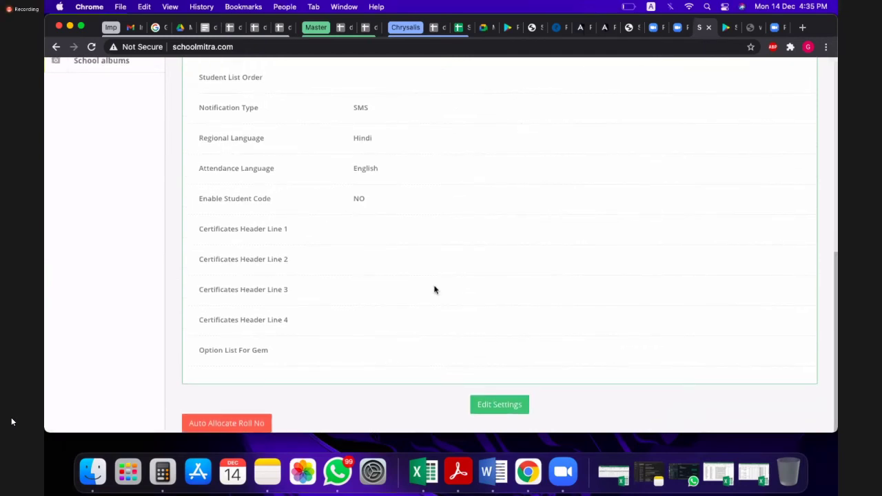
pyautogui.press('Return')
pyautogui.scroll(-4, 404, 250)
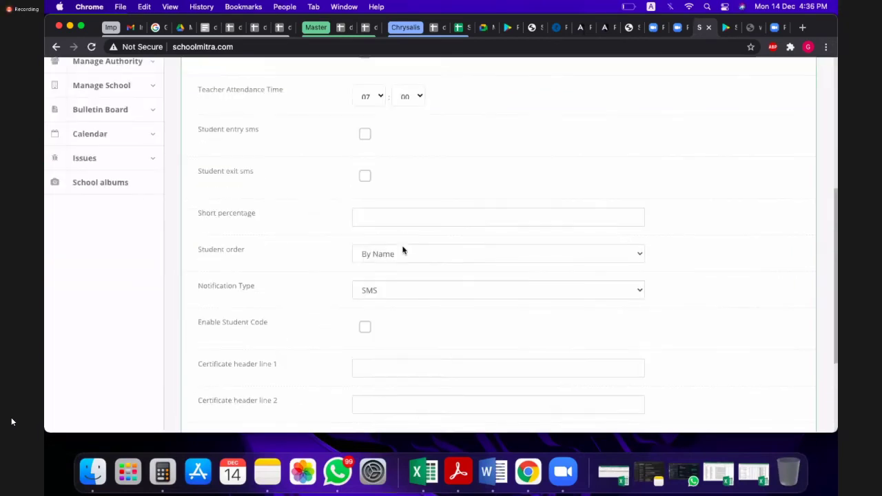
pyautogui.scroll(2, 403, 250)
pyautogui.scroll(3, 403, 250)
pyautogui.scroll(-2, 403, 250)
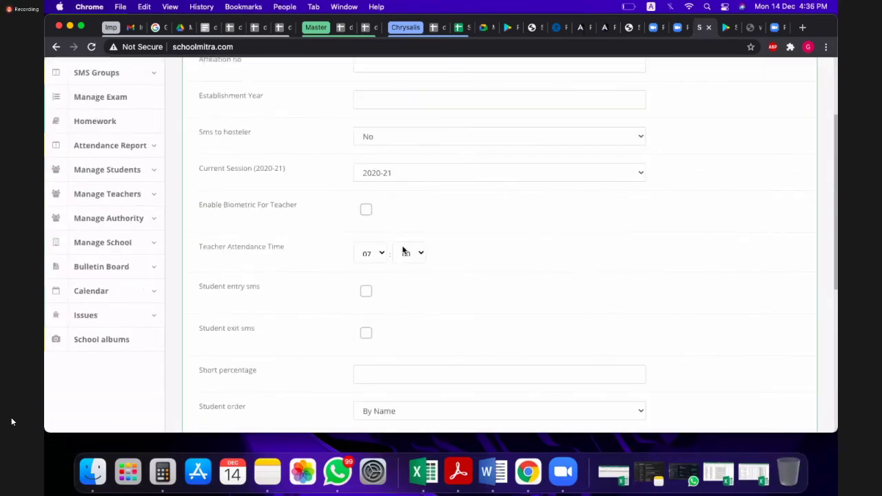
pyautogui.scroll(-3, 404, 250)
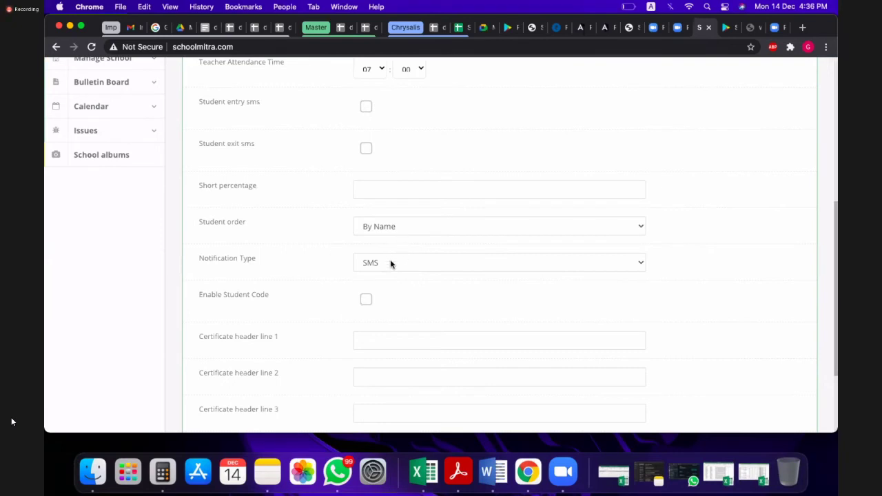
pyautogui.scroll(-1, 386, 256)
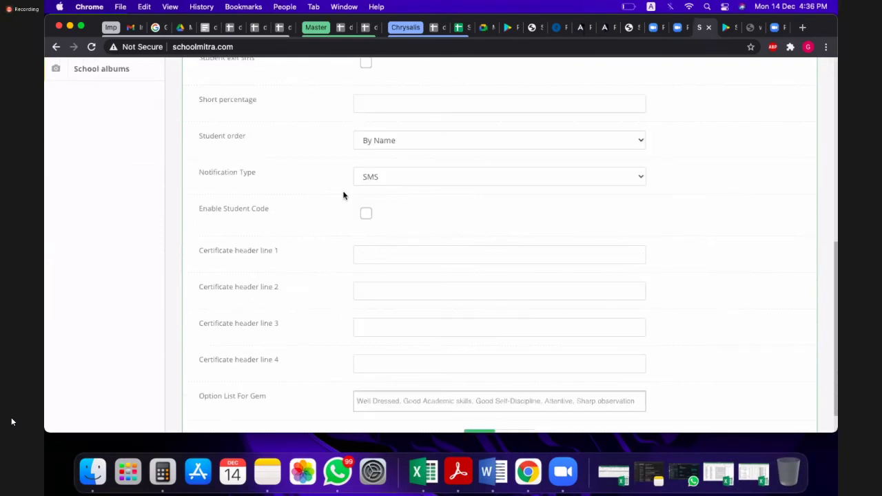
pyautogui.click(380, 184)
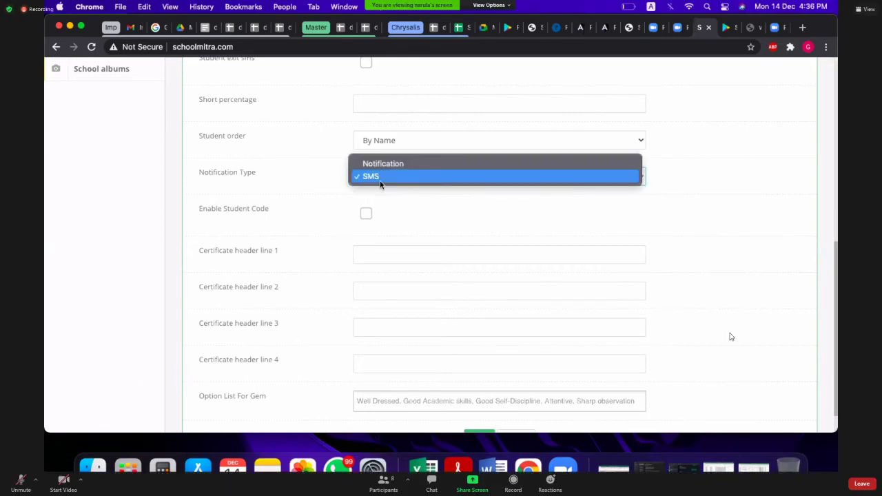
pyautogui.click(379, 179)
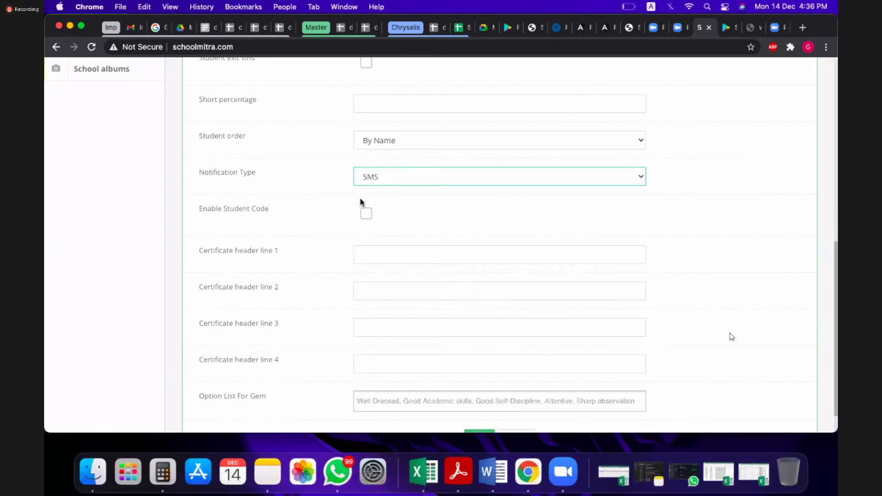
pyautogui.scroll(3, 360, 202)
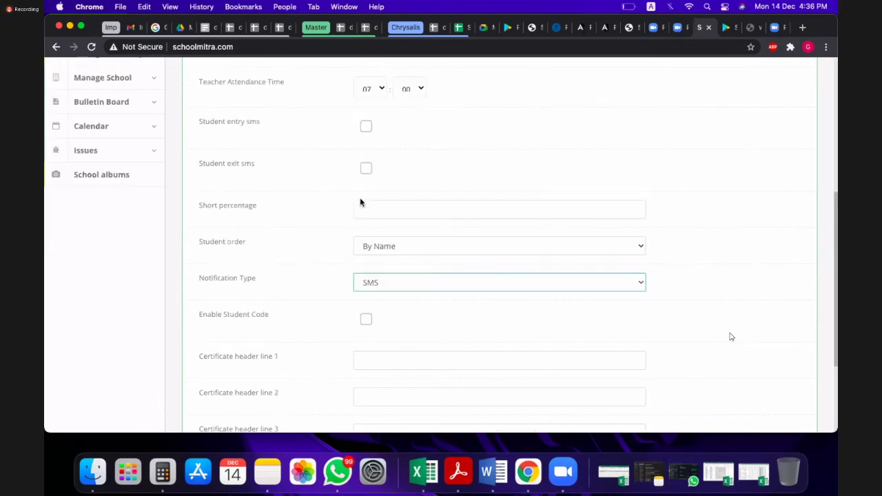
pyautogui.scroll(6, 360, 202)
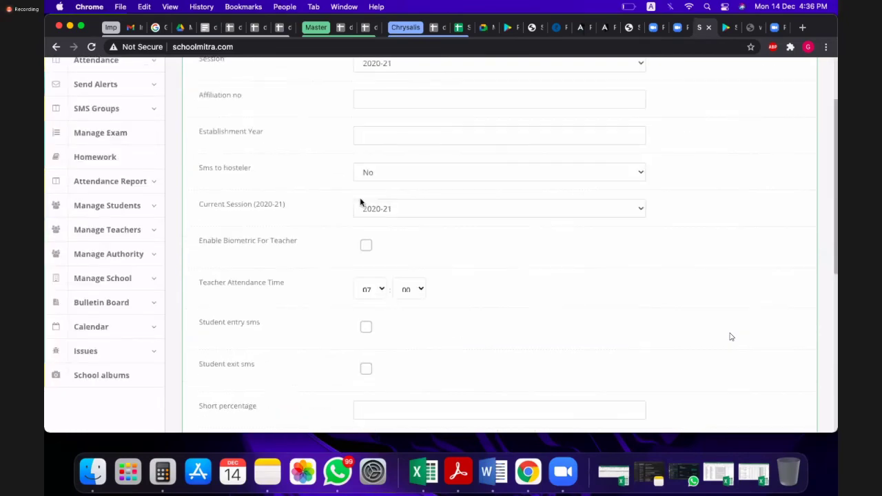
pyautogui.scroll(2, 361, 199)
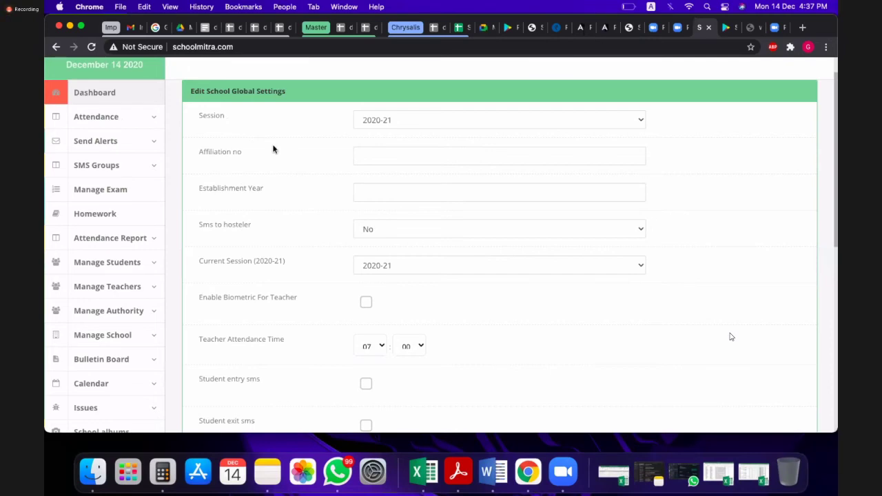
# - Draft a custom individual alert to the first student with the message 'aapka bacha aaj'
pyautogui.click(114, 98)
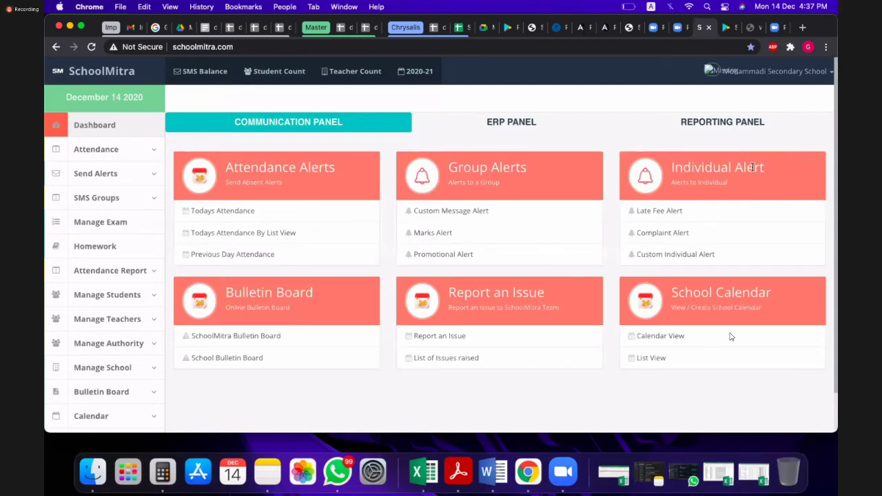
pyautogui.click(659, 255)
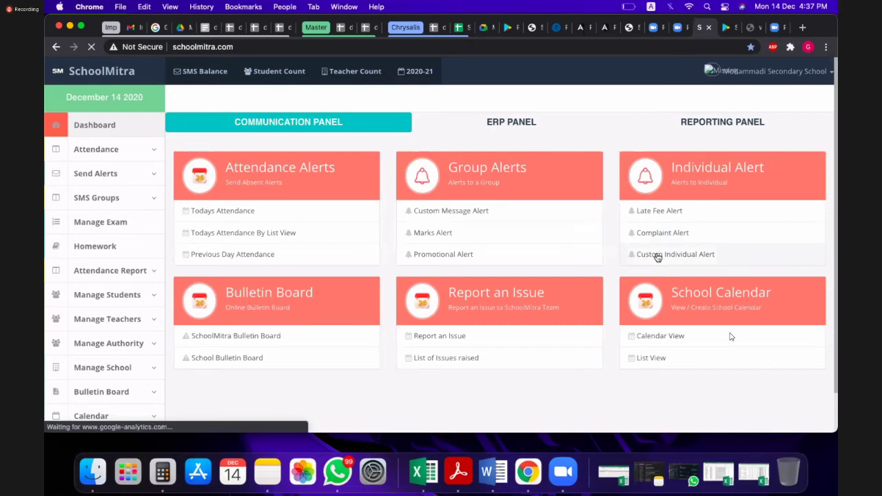
pyautogui.click(434, 153)
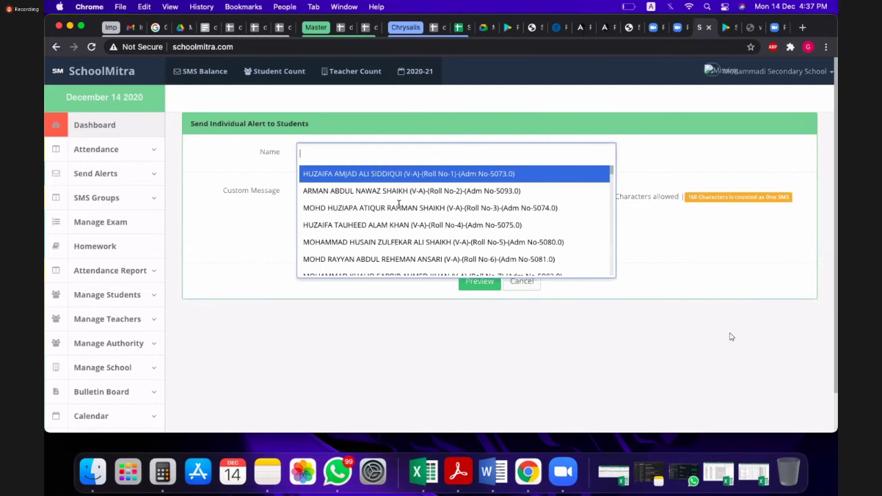
pyautogui.click(415, 178)
pyautogui.click(400, 204)
pyautogui.write('aapk')
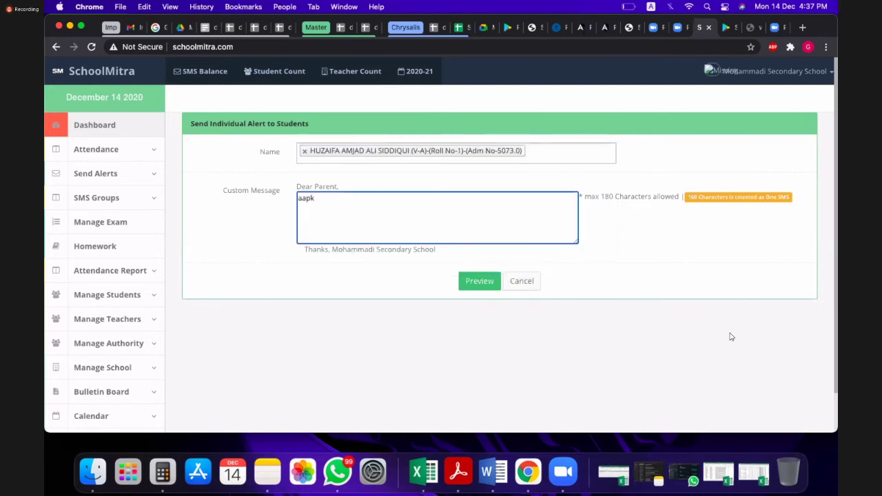
pyautogui.write('a bacha aaj')
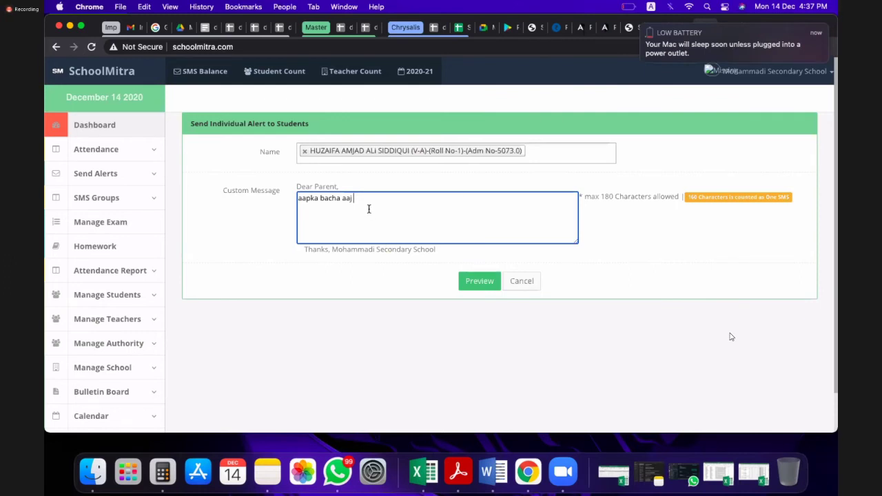
pyautogui.click(122, 131)
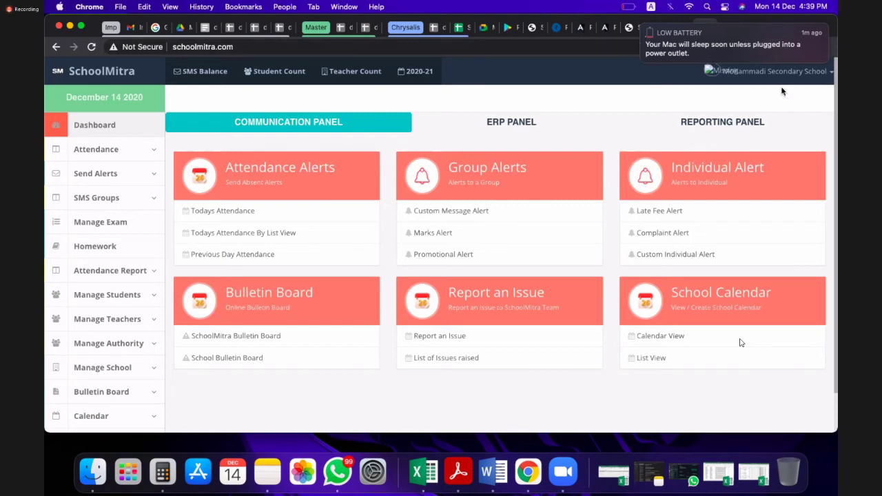
# - Check the battery status and toggle the dashboard between the Reporting and Communication panels
pyautogui.click(629, 7)
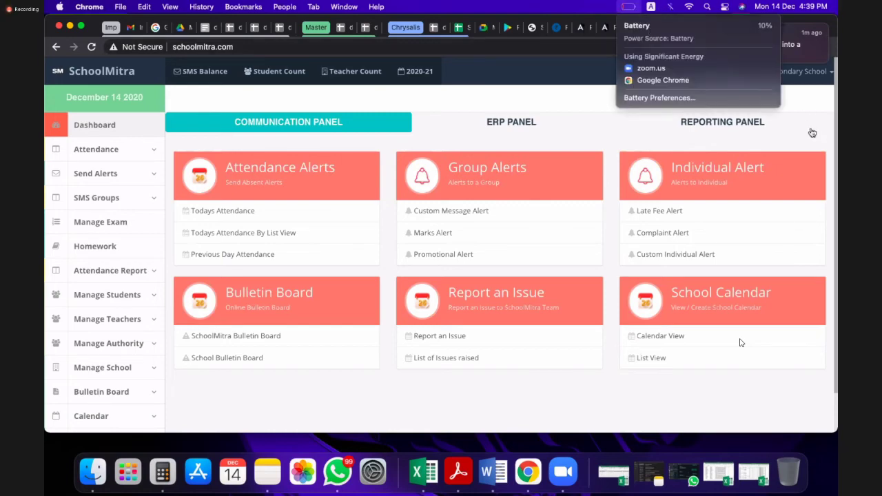
pyautogui.click(669, 127)
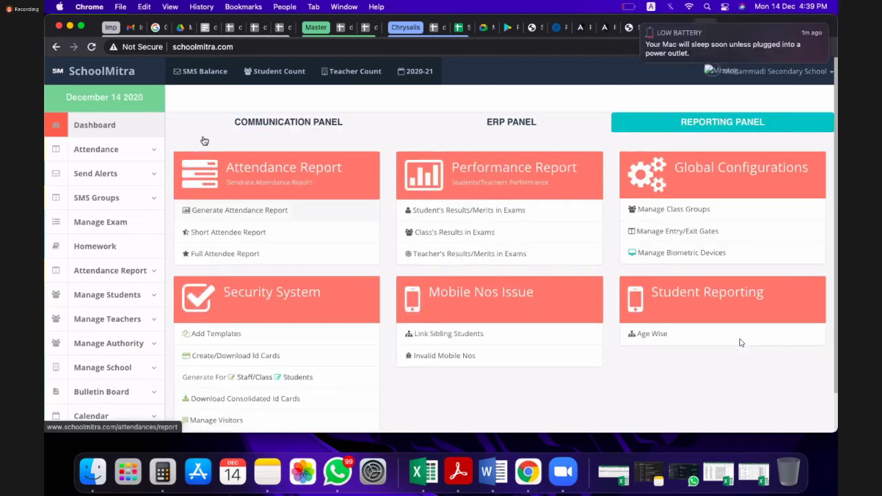
pyautogui.click(222, 122)
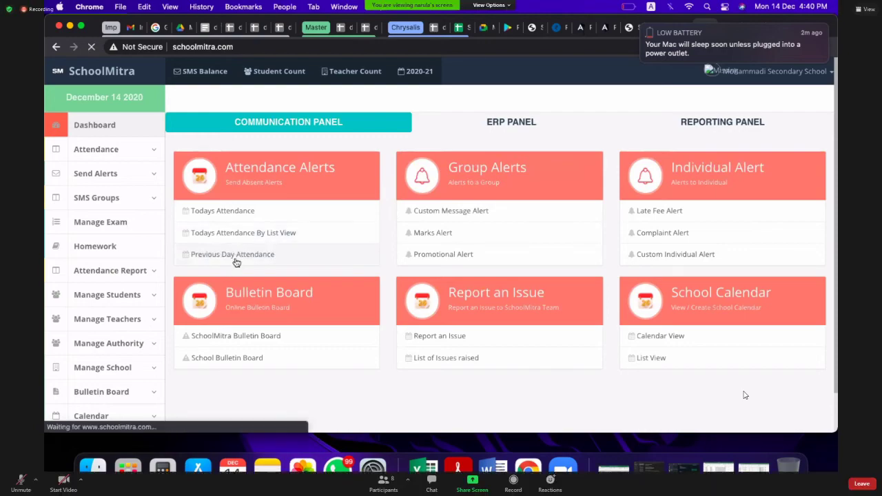
# - Take the Zoom share out of full screen and mute Mic/Aux in Streamlabs OBS
pyautogui.doubleClick(744, 395)
pyautogui.hotkey('alt', 'Tab')
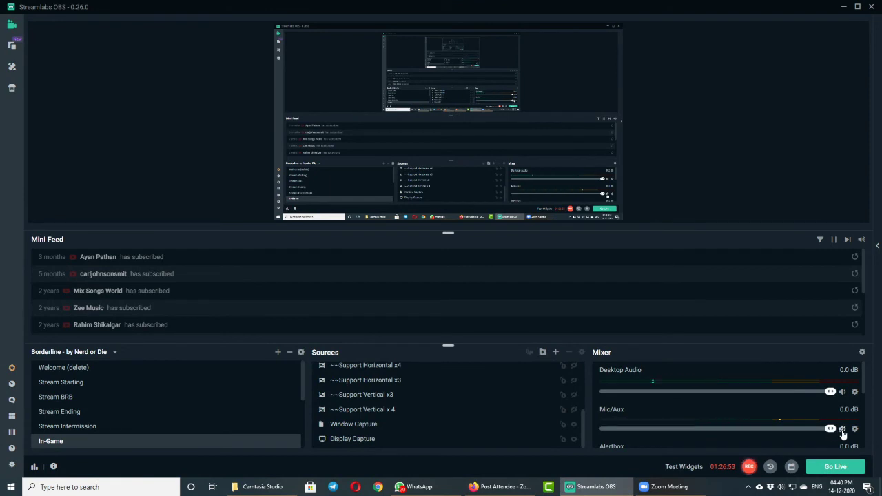
pyautogui.click(843, 430)
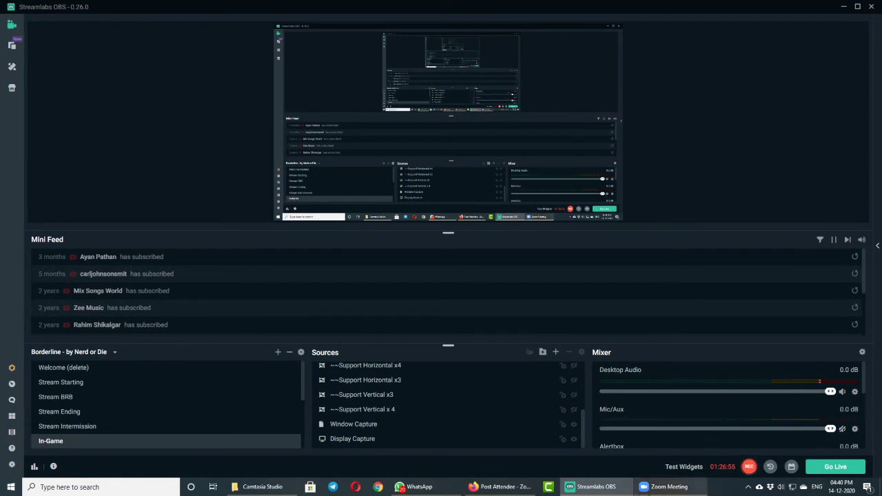
pyautogui.click(619, 490)
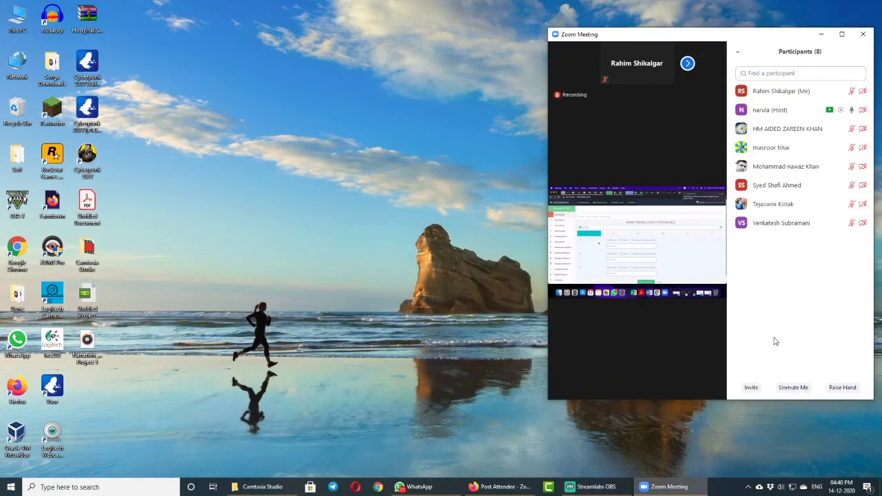
# - Return the Zoom shared screen to full screen, showing the absent list totalling 2
pyautogui.doubleClick(656, 165)
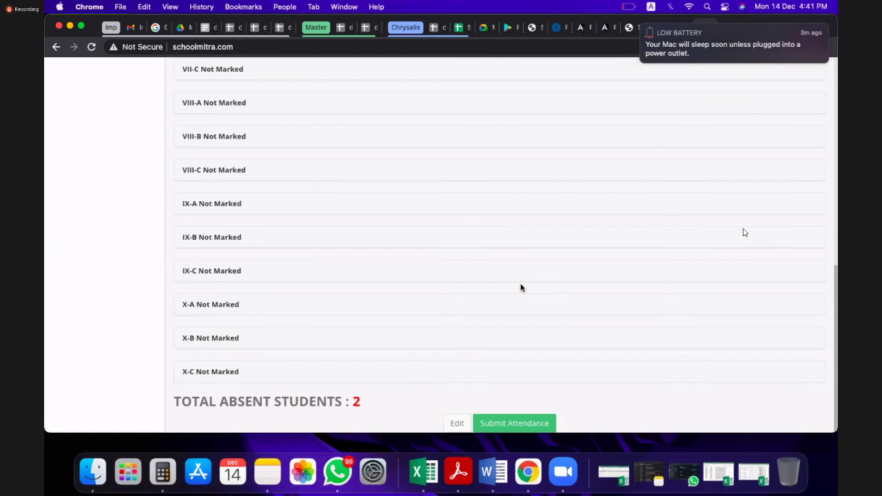
# - Scroll to the top of the absent list and go back to the dashboard
pyautogui.scroll(15, 520, 288)
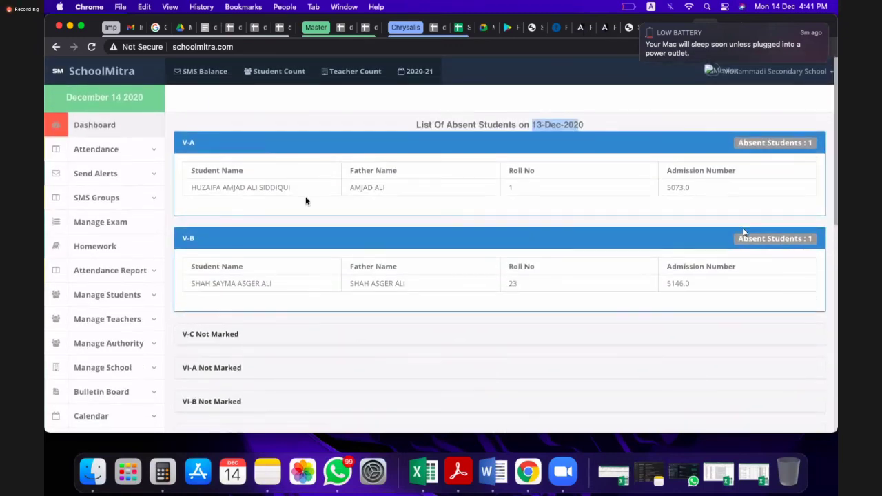
pyautogui.click(133, 132)
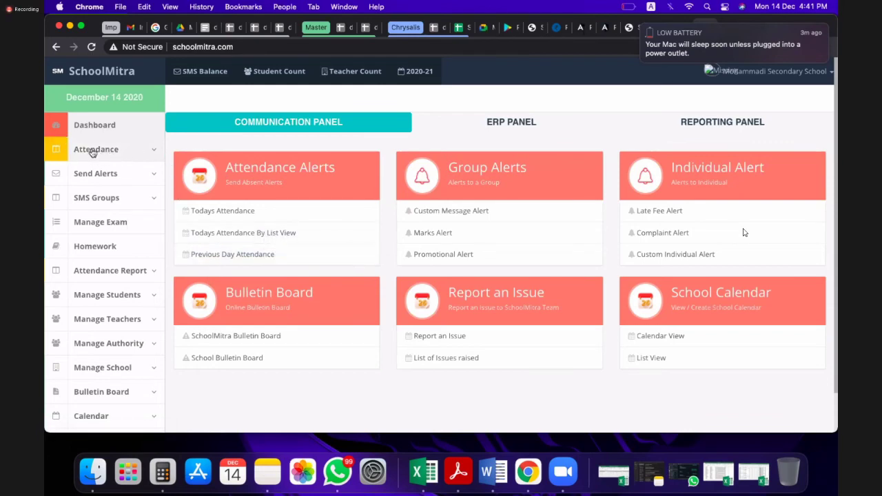
# - Expand the Attendance menu in the sidebar to list its pages
pyautogui.click(143, 153)
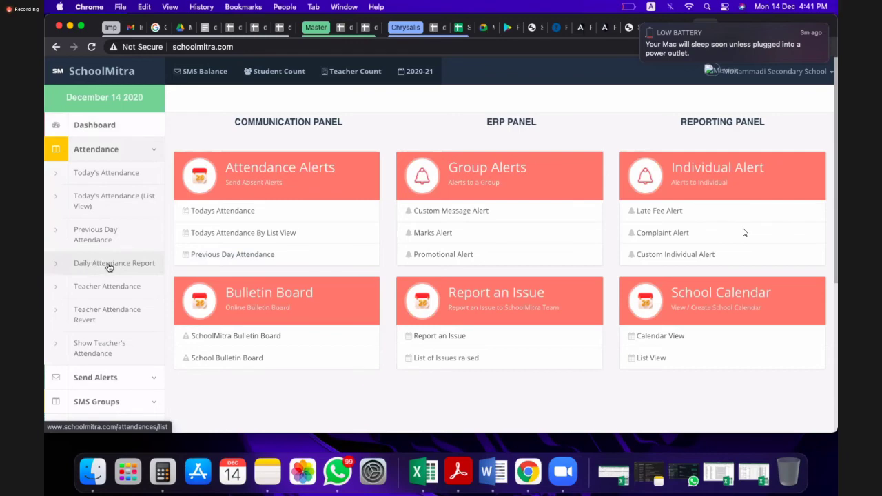
# - Open the Daily Attendance Report showing 0 absentees on 14-Dec-2020, and unmute the Zoom microphone
pyautogui.click(108, 268)
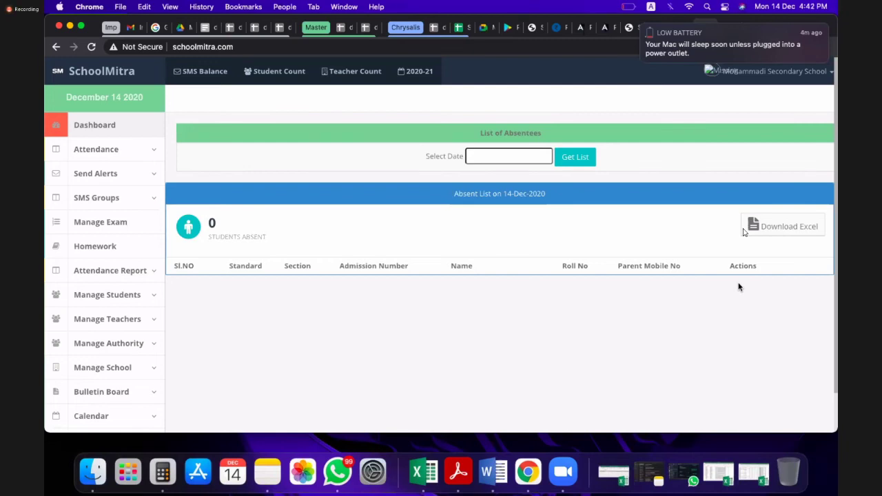
pyautogui.moveTo(745, 233)
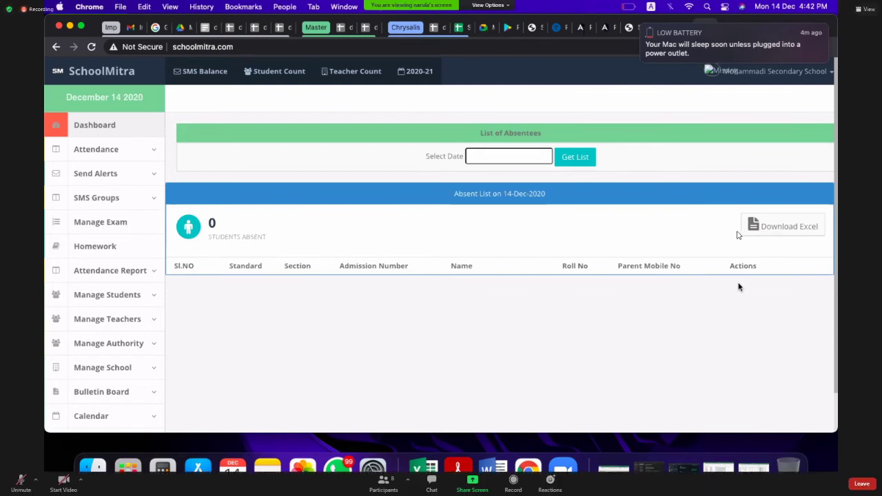
pyautogui.click(21, 483)
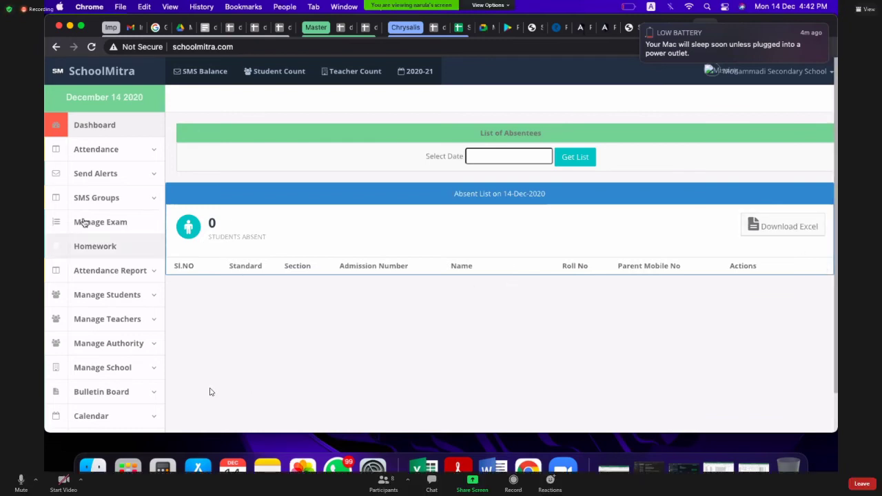
# - Mute the Zoom microphone and expand the Attendance submenu at the top of the sidebar
pyautogui.click(21, 484)
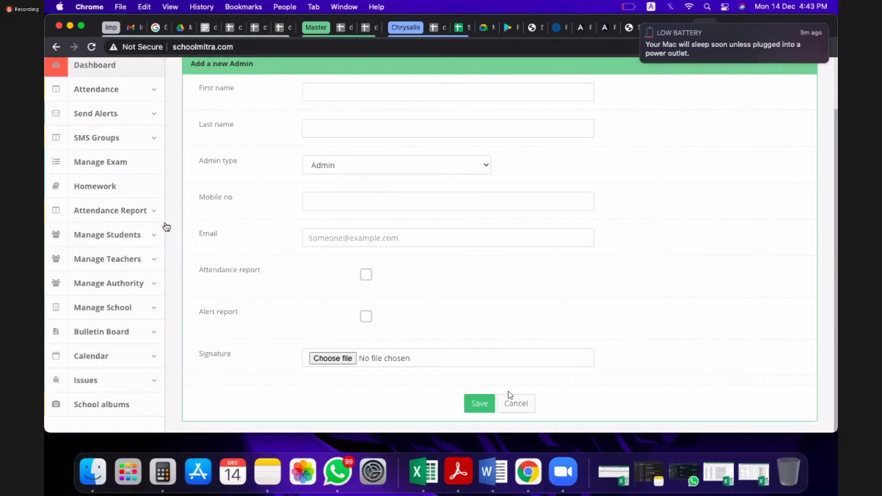
pyautogui.scroll(2, 160, 154)
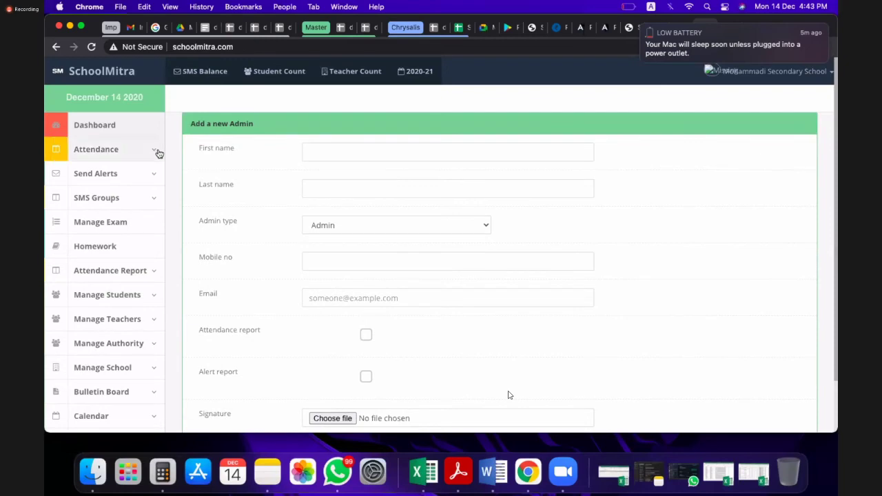
pyautogui.click(158, 153)
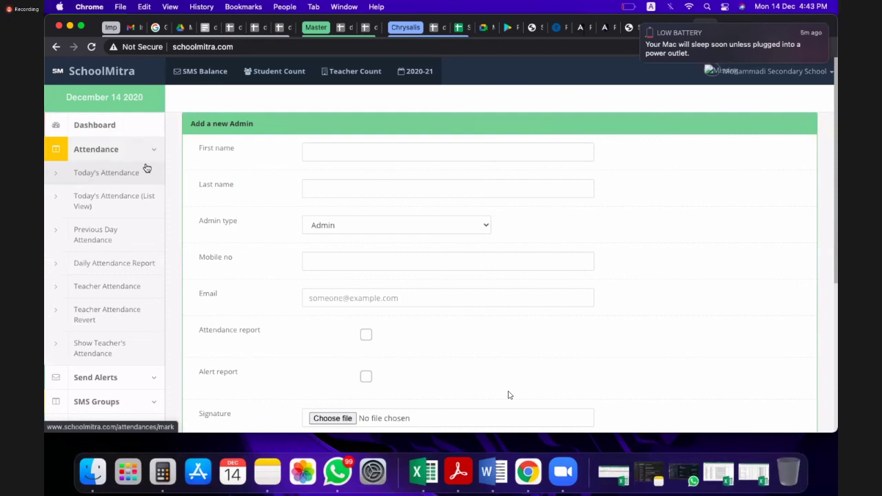
# - Open the Monthly/Yearly Attendance Report preset to Monthly, December, briefly unmuting the microphone to speak
pyautogui.click(124, 270)
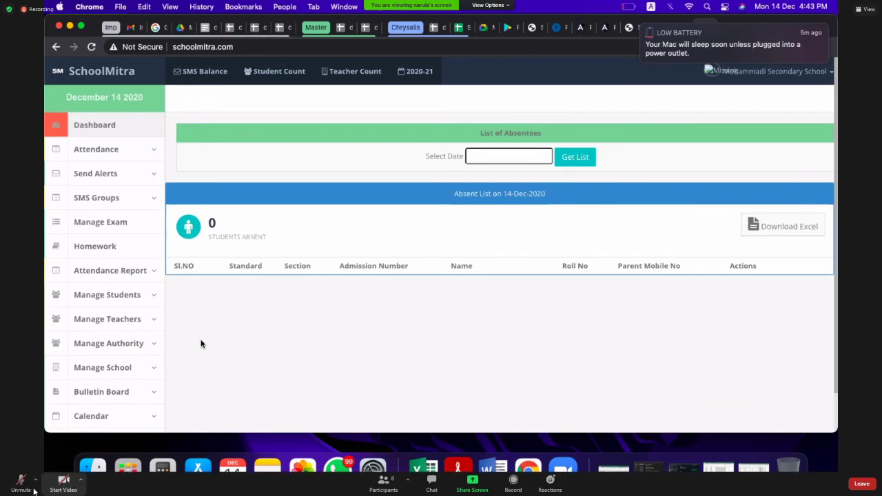
pyautogui.click(21, 485)
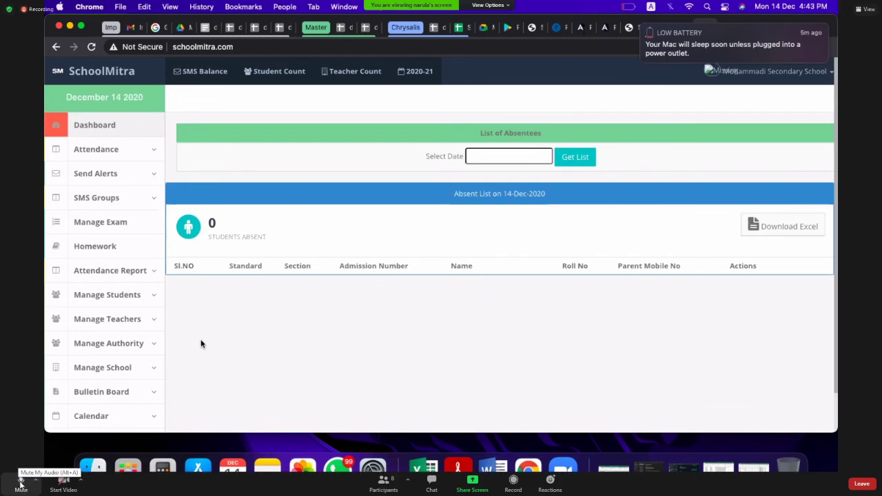
pyautogui.click(20, 485)
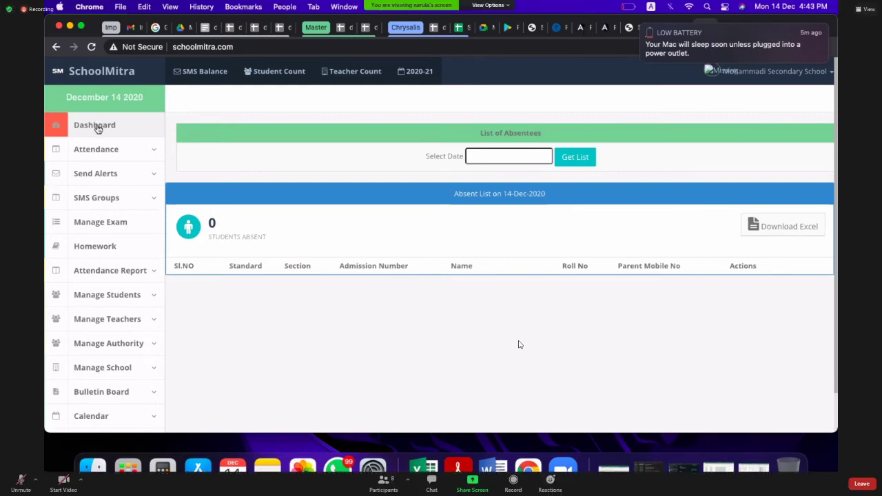
pyautogui.click(276, 193)
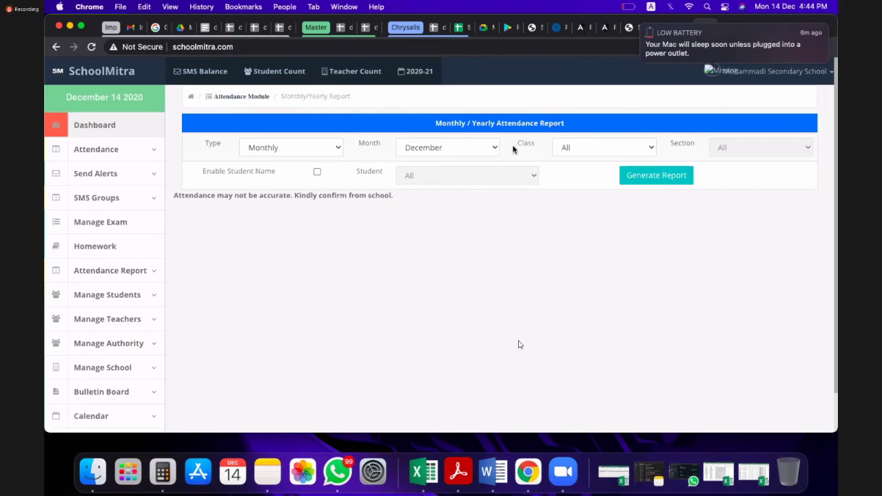
# - Generate the December report for the first class V-A student: 14 working days, 100% present
pyautogui.click(569, 155)
pyautogui.click(568, 159)
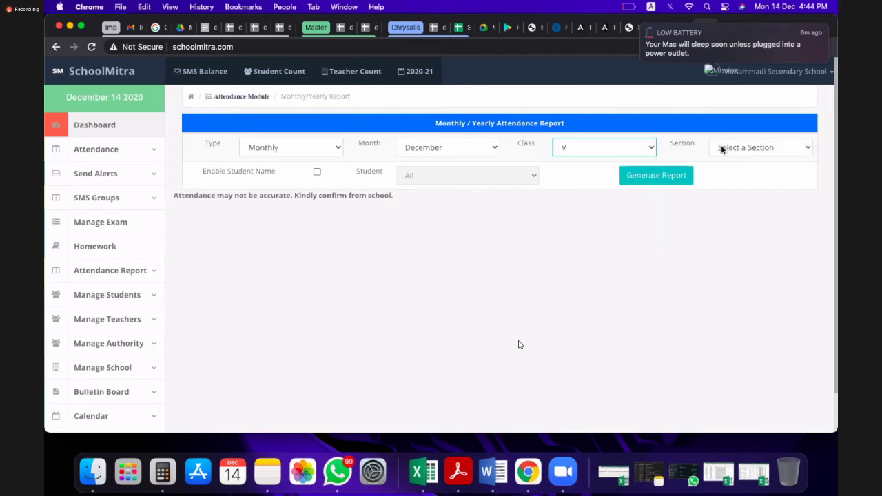
pyautogui.click(721, 147)
pyautogui.click(719, 159)
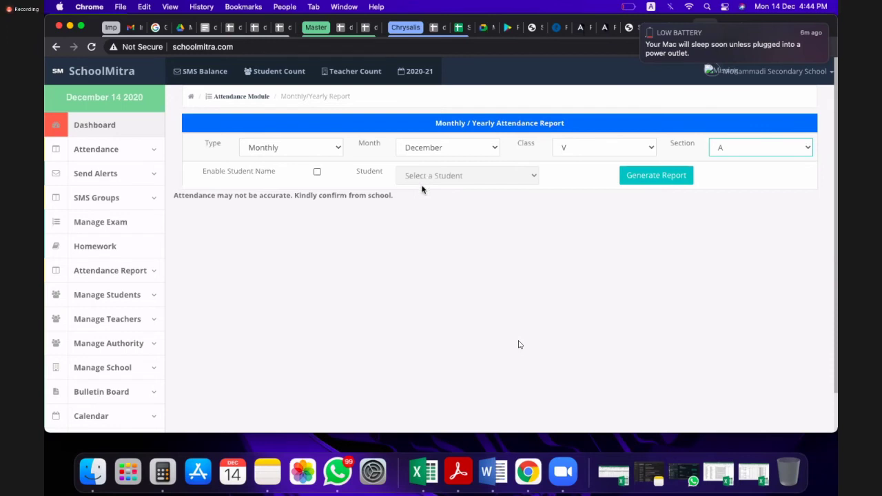
pyautogui.click(317, 171)
pyautogui.click(441, 176)
pyautogui.click(600, 186)
pyautogui.click(639, 179)
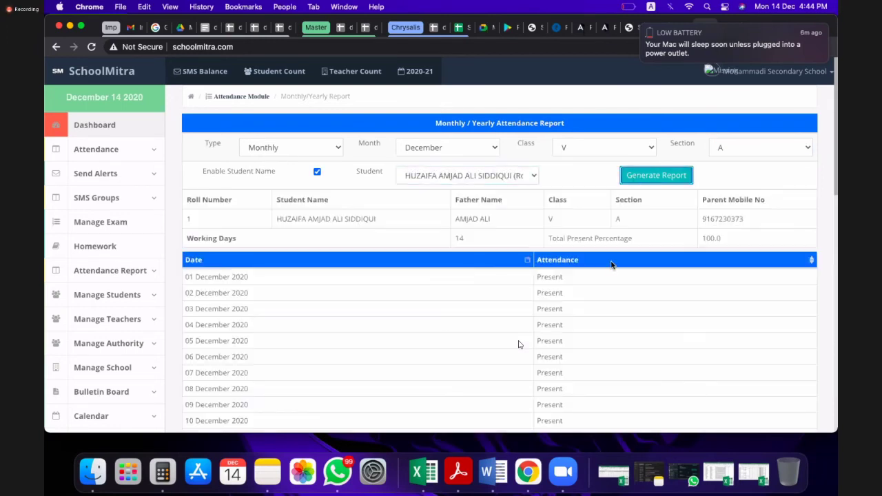
pyautogui.scroll(-10, 611, 266)
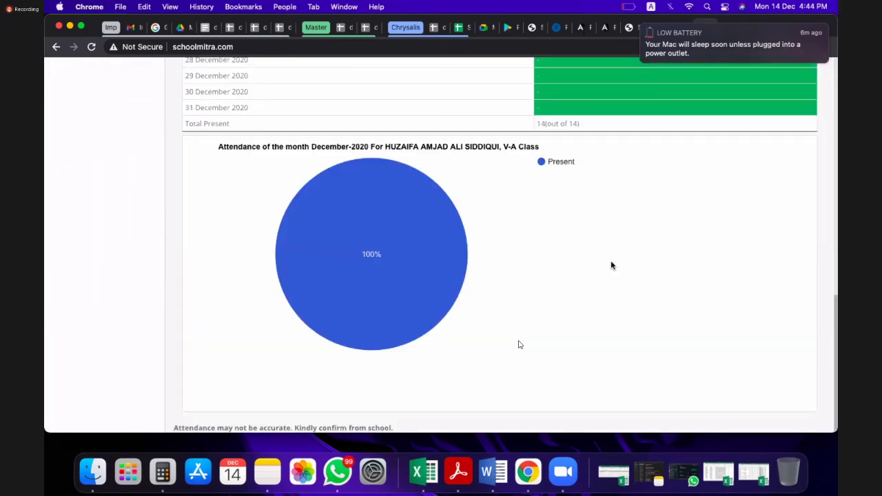
pyautogui.scroll(10, 338, 146)
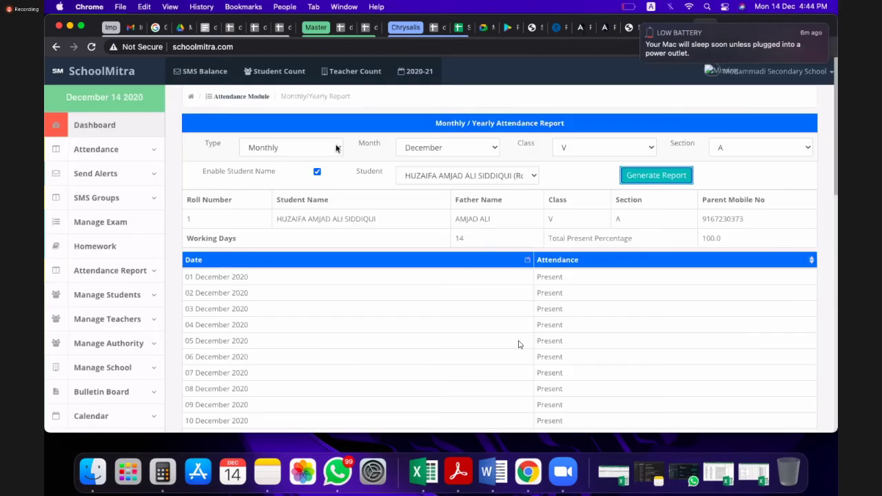
pyautogui.click(723, 152)
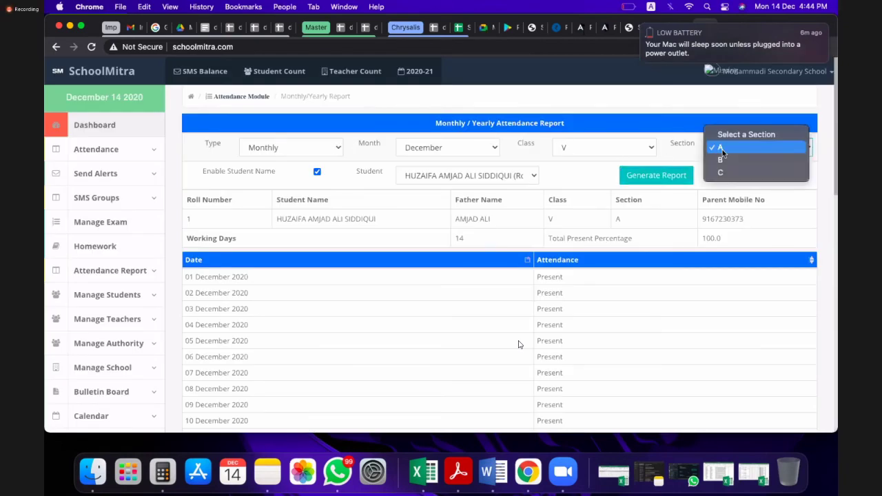
# - Clear the section and student filters and generate the class V monthly summary report
pyautogui.click(629, 146)
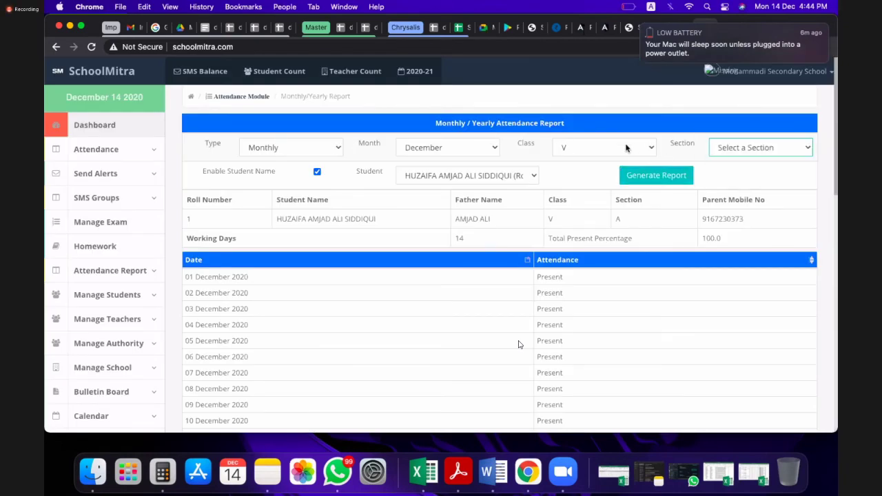
pyautogui.click(316, 172)
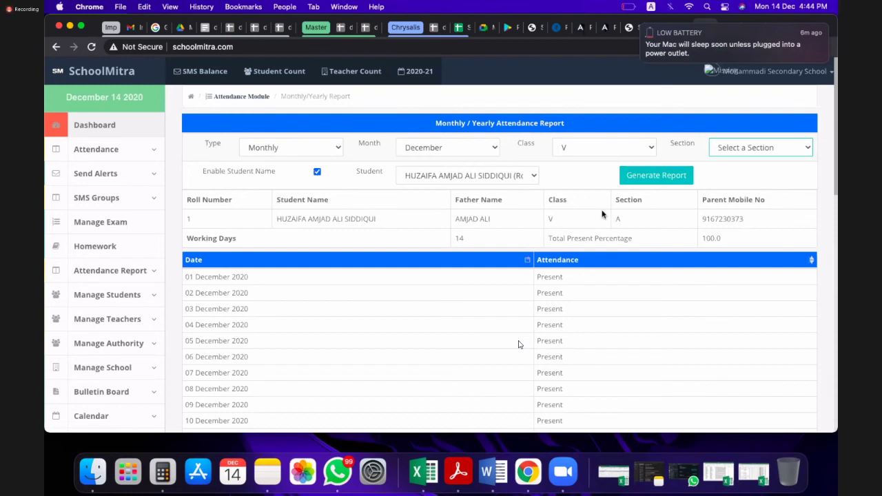
pyautogui.click(658, 176)
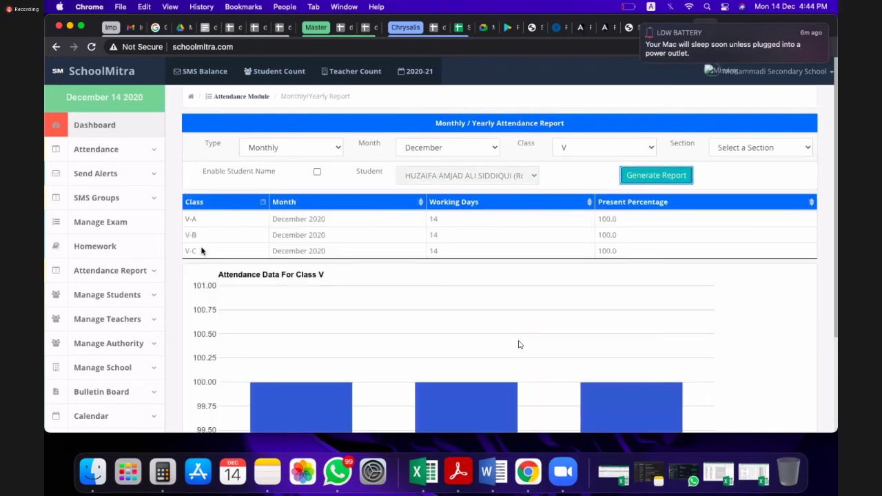
# - Switch to a Yearly report for class V, showing every 2020 month at 100%
pyautogui.click(324, 148)
pyautogui.click(315, 159)
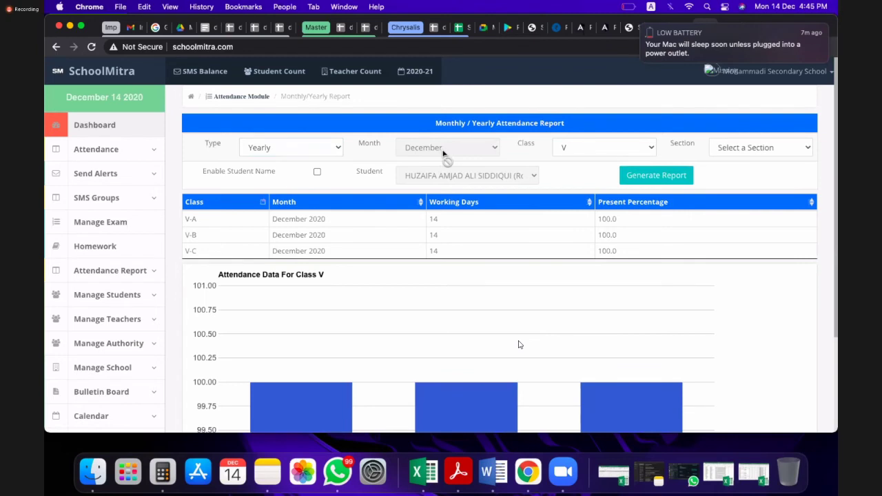
pyautogui.click(646, 175)
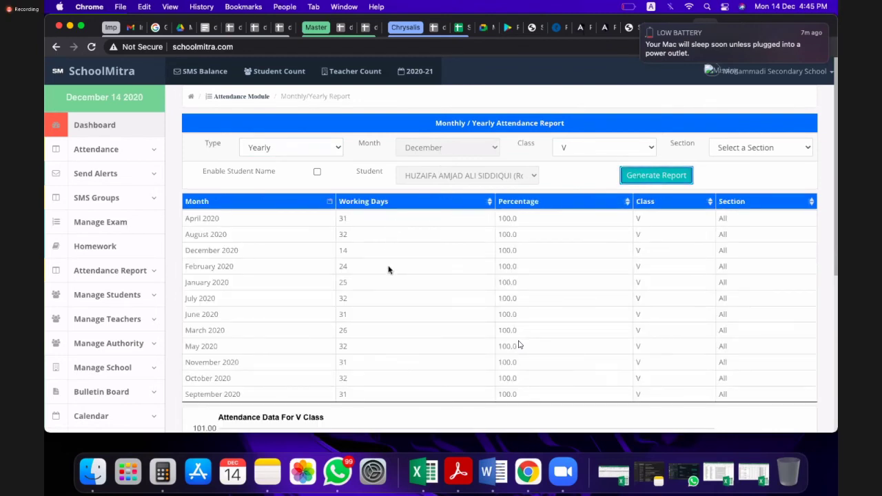
pyautogui.scroll(-5, 388, 269)
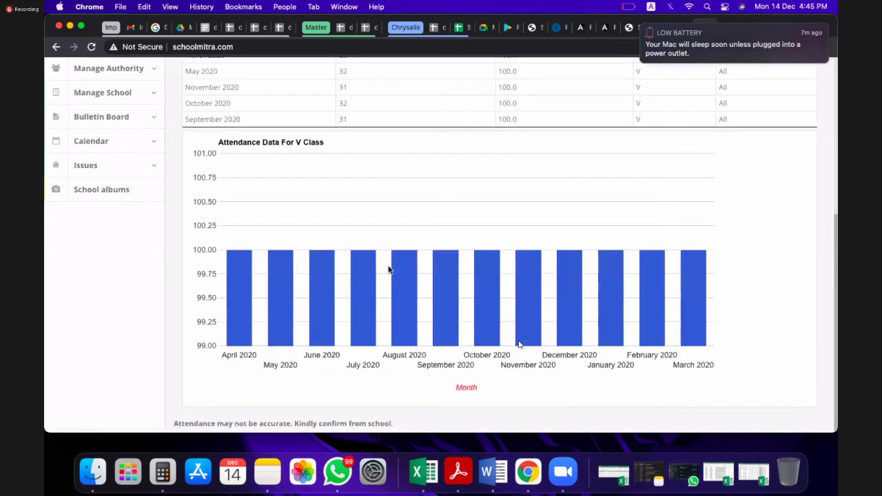
pyautogui.scroll(5, 388, 268)
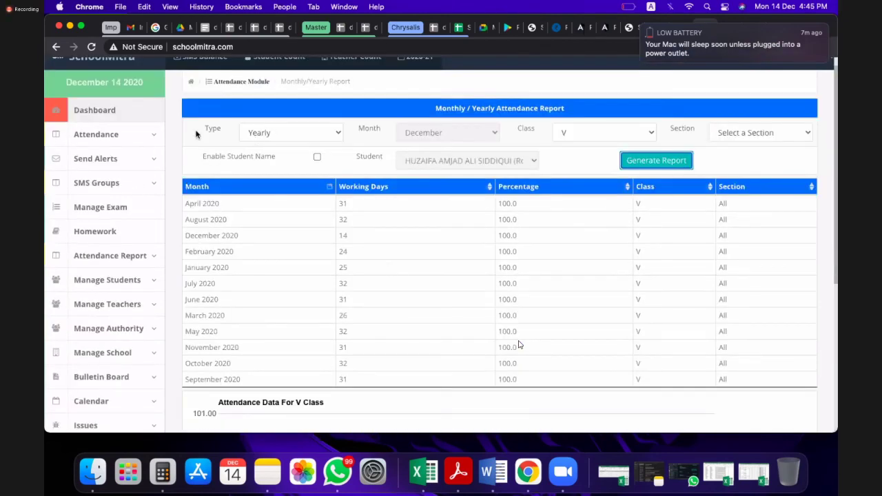
pyautogui.click(272, 132)
# - Generate the November report for class VI-A (31/31 days, all 100%) and dismiss the Low Battery notification
pyautogui.click(285, 120)
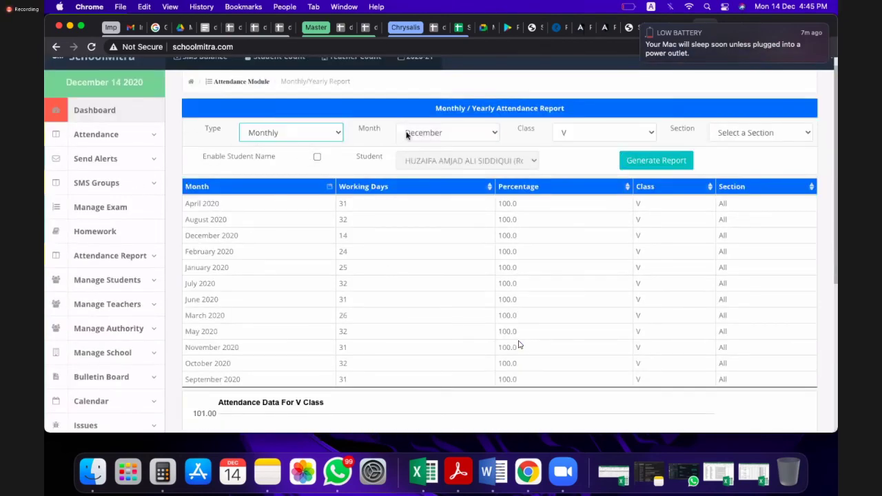
pyautogui.click(409, 130)
pyautogui.click(411, 122)
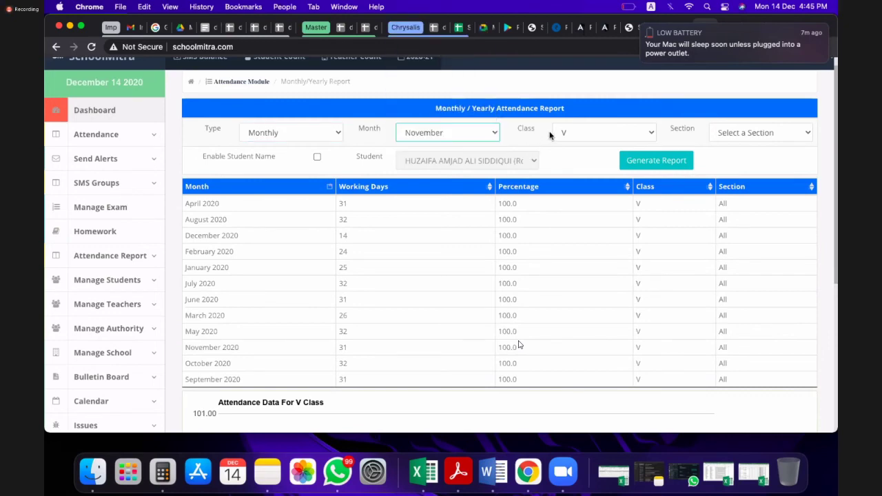
pyautogui.click(559, 138)
pyautogui.click(563, 144)
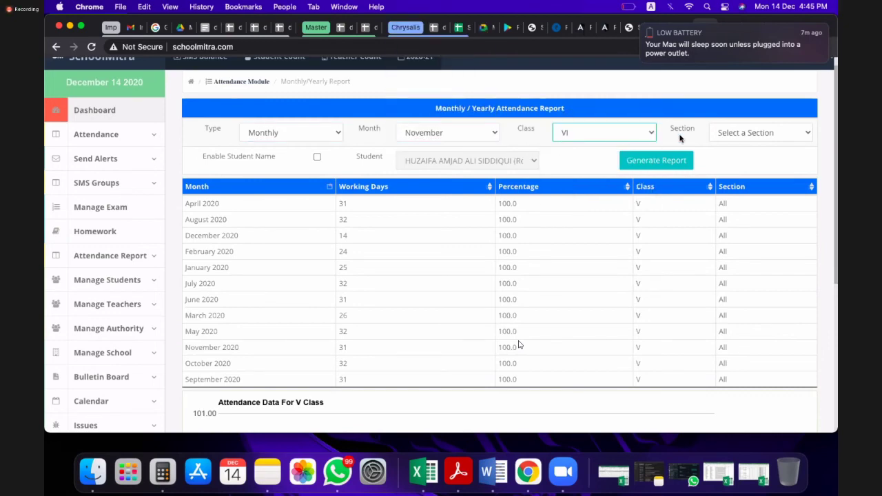
pyautogui.click(715, 137)
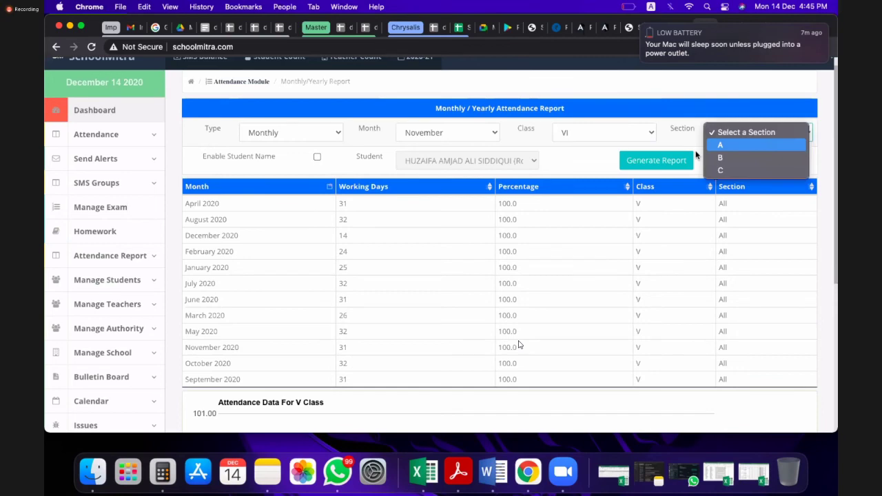
pyautogui.click(717, 146)
pyautogui.click(680, 164)
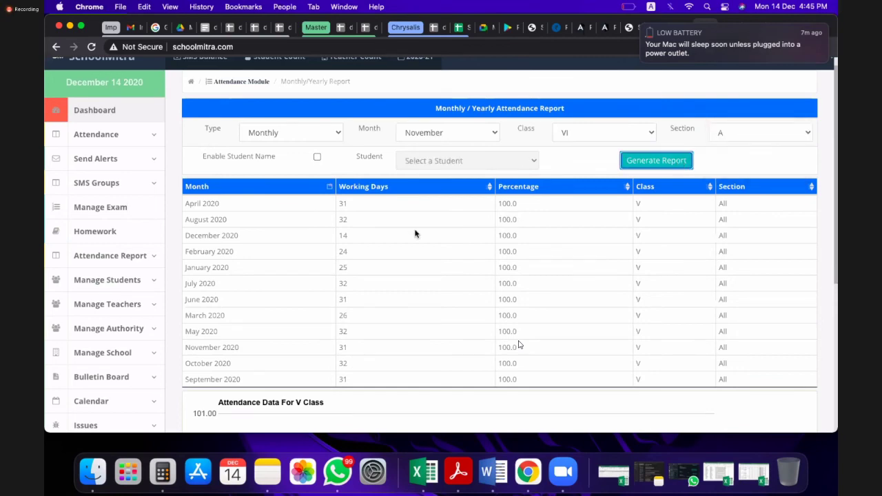
pyautogui.scroll(-3, 415, 234)
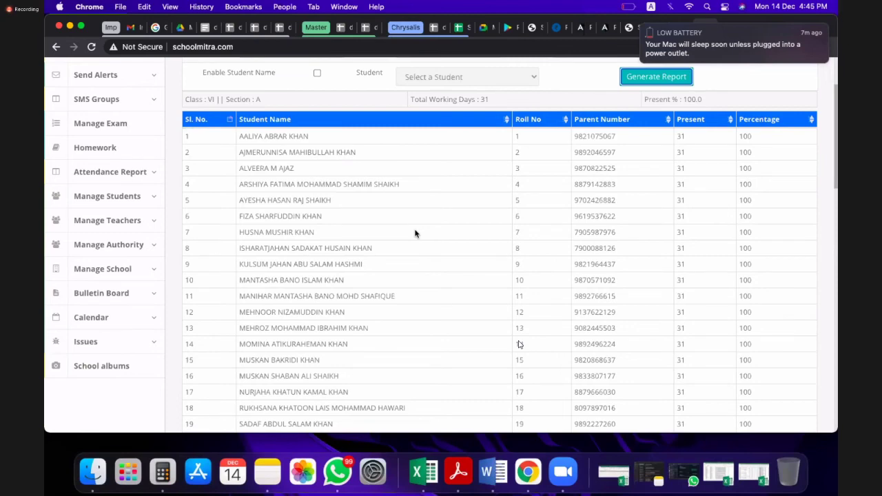
pyautogui.scroll(3, 415, 234)
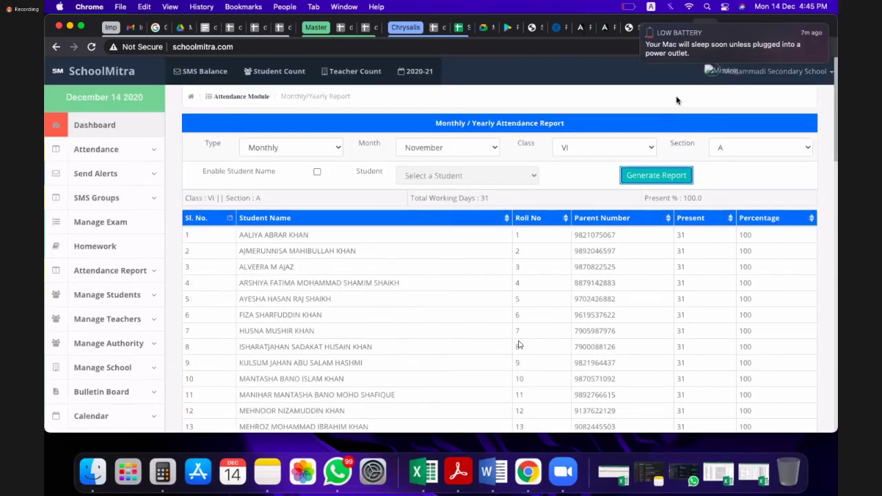
pyautogui.click(645, 31)
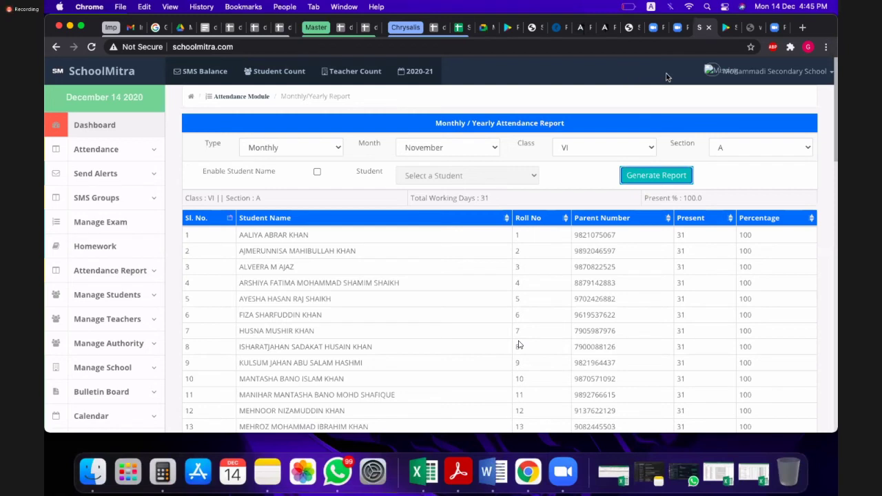
# - Edit the school's Global Settings to set Short percentage to 90 and save
pyautogui.click(762, 70)
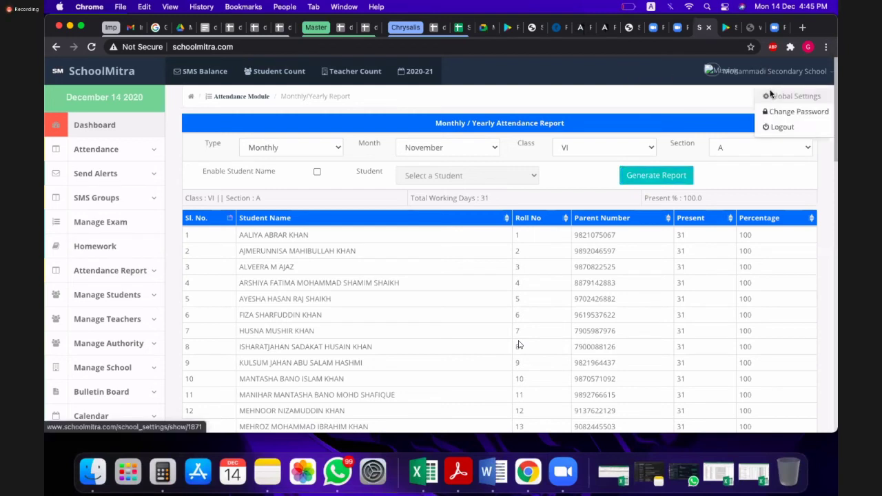
pyautogui.click(772, 96)
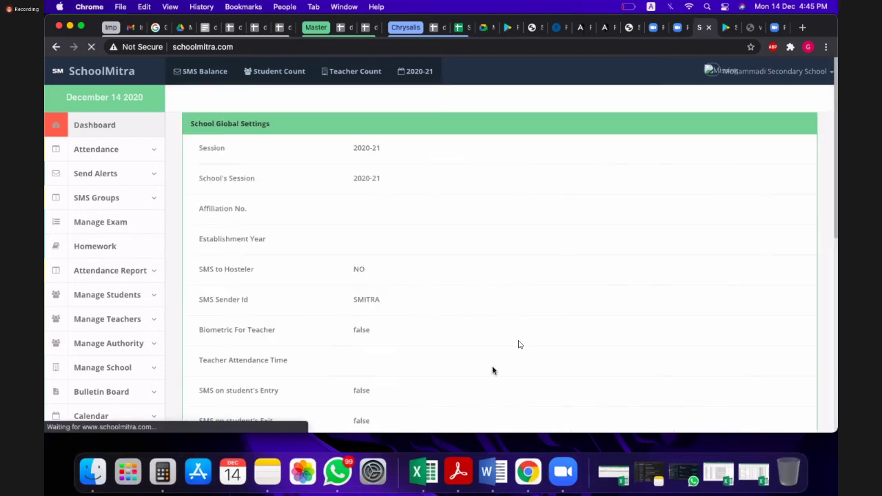
pyautogui.scroll(-10, 496, 392)
pyautogui.click(499, 407)
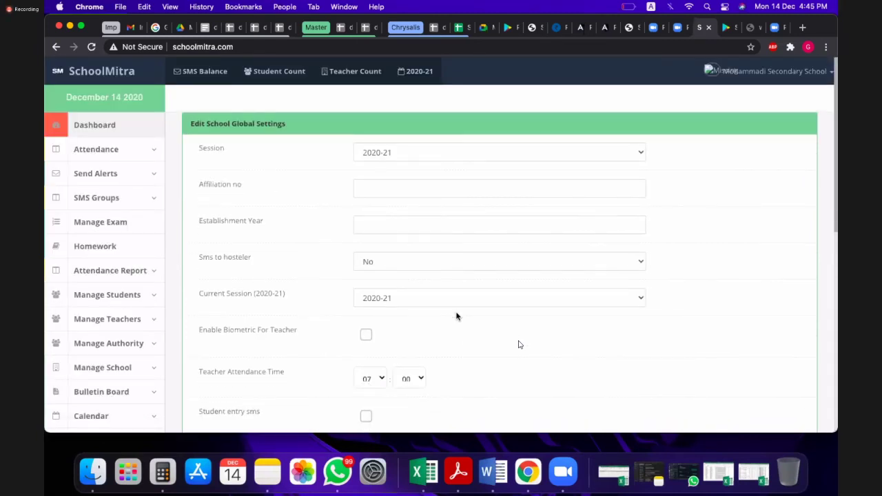
pyautogui.scroll(-5, 457, 316)
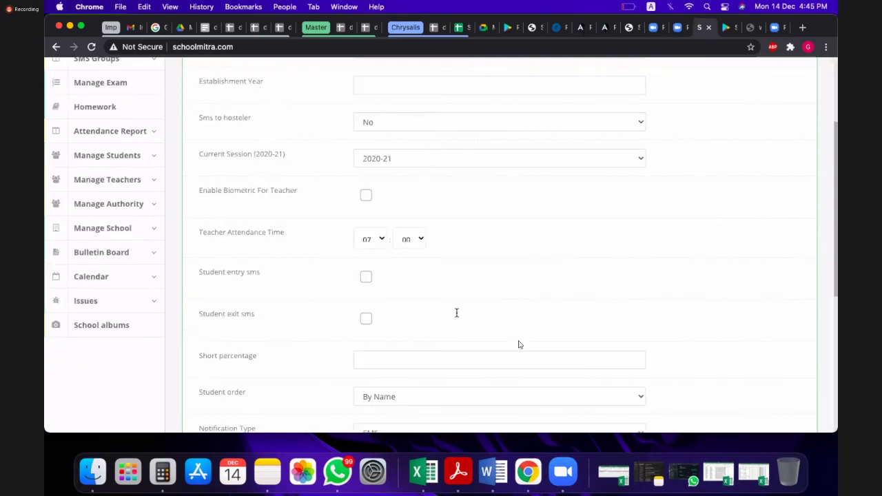
pyautogui.scroll(-4, 456, 316)
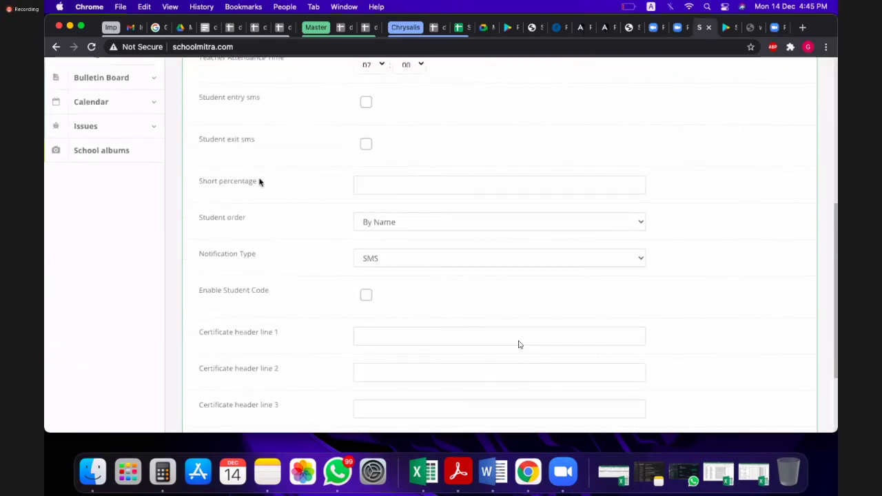
pyautogui.tripleClick(201, 180)
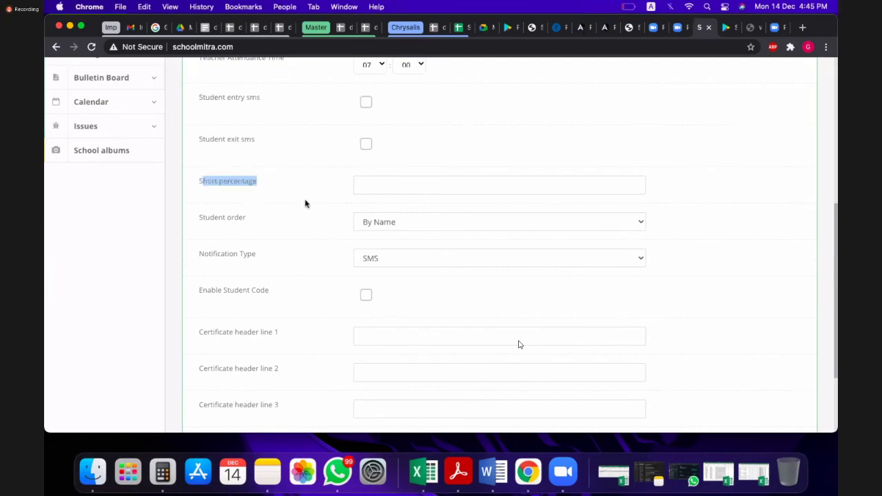
pyautogui.click(369, 188)
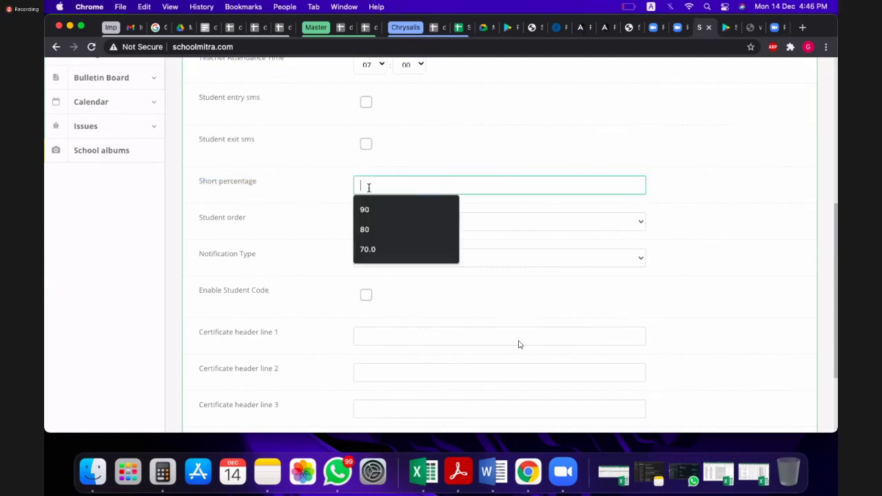
pyautogui.write('90')
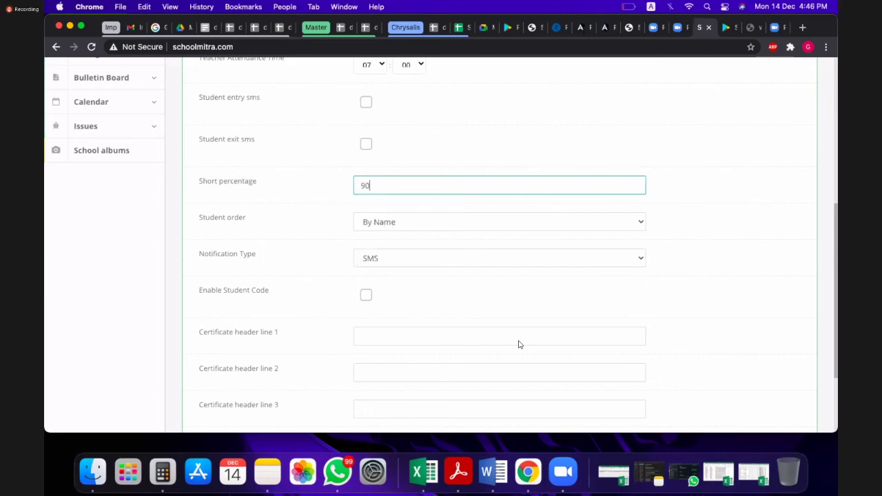
pyautogui.scroll(-4, 481, 398)
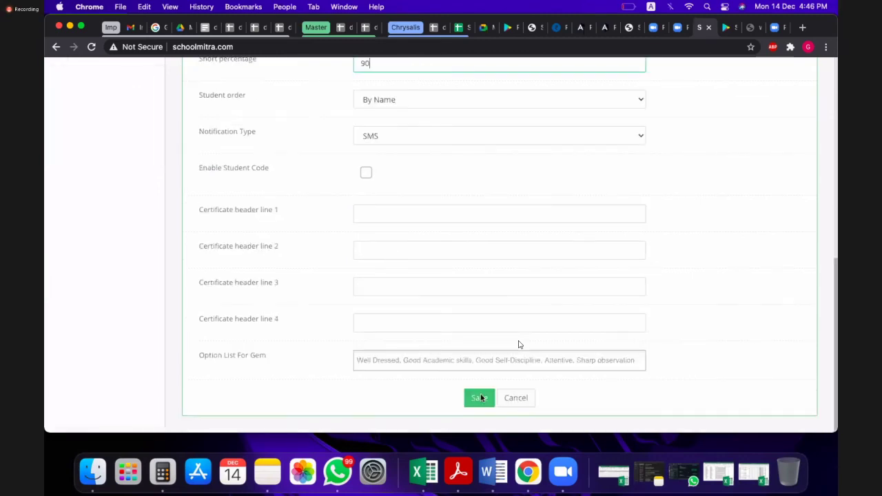
pyautogui.click(482, 397)
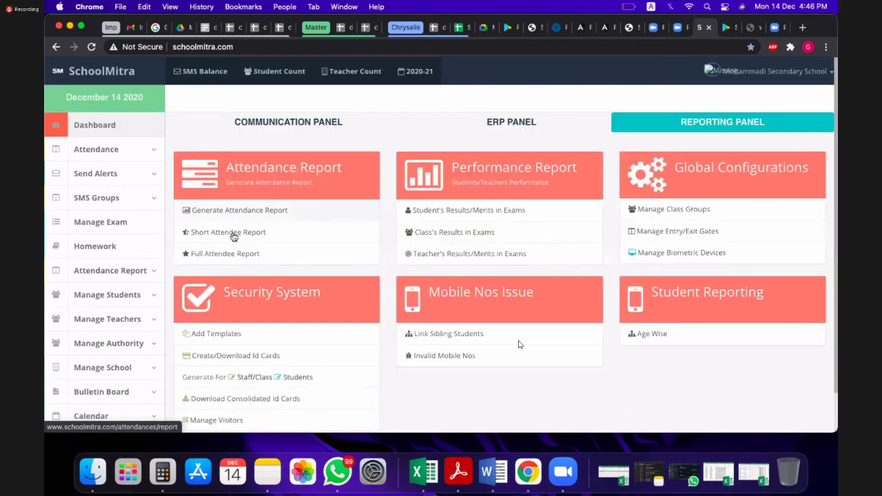
# - Open the Short Attendee Report from the Reporting Panel's Attendance Report section
pyautogui.click(237, 236)
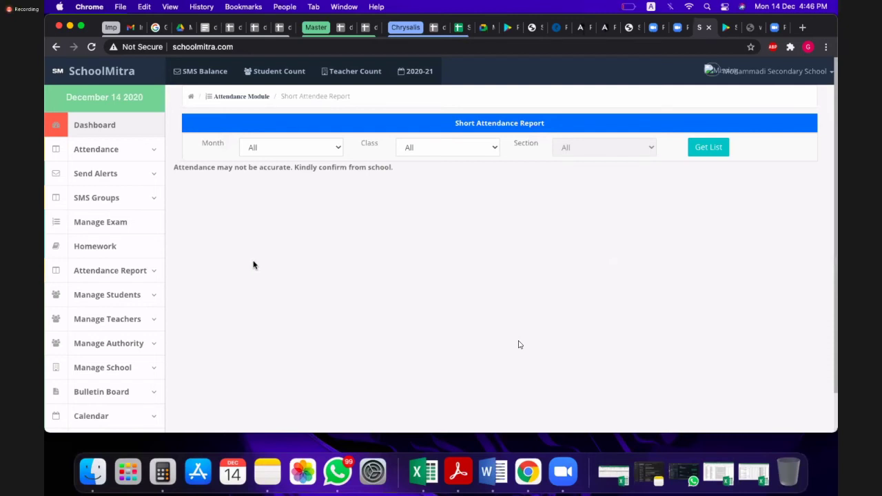
# - List December's short attendees for class V section A
pyautogui.click(439, 155)
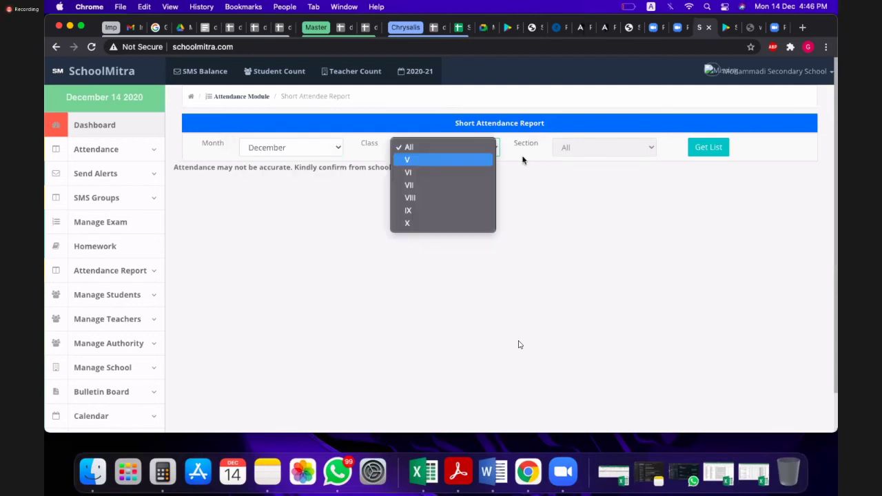
pyautogui.click(565, 154)
pyautogui.click(581, 158)
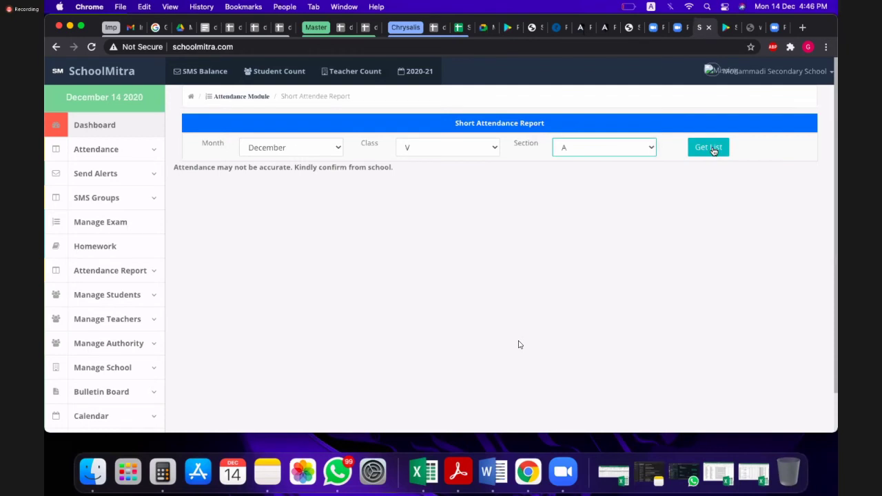
pyautogui.click(714, 151)
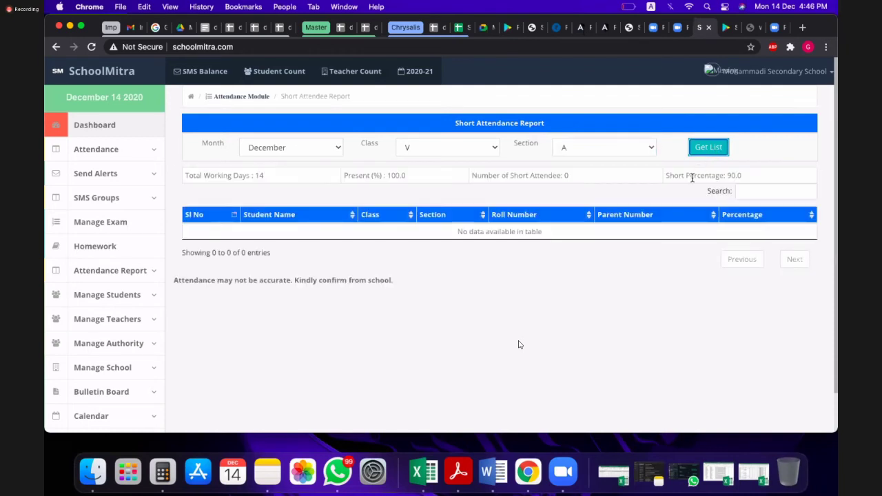
# - Highlight the 90.0 short percentage, zero short attendees and 100.0 present, then open the 100% Attendance Report
pyautogui.doubleClick(731, 175)
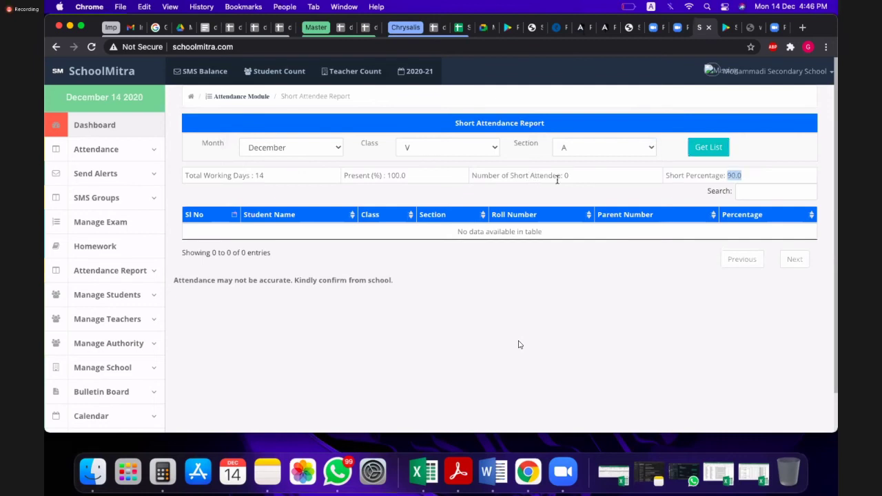
pyautogui.doubleClick(557, 177)
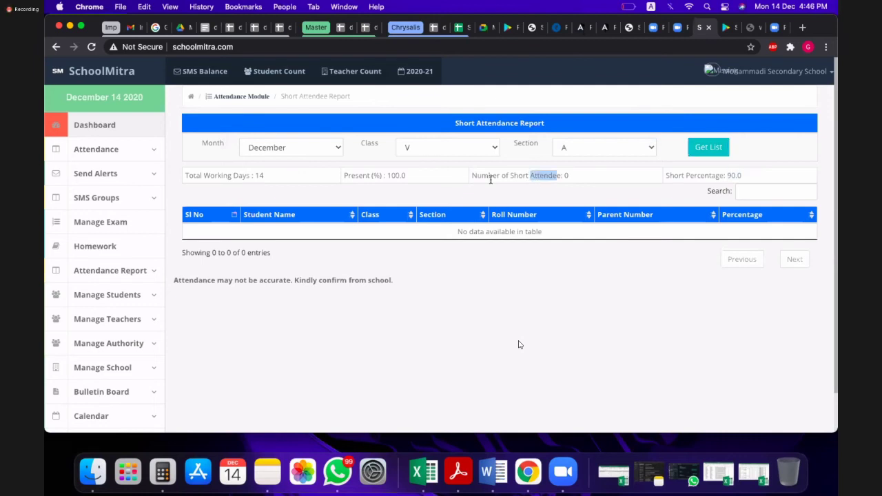
pyautogui.tripleClick(374, 173)
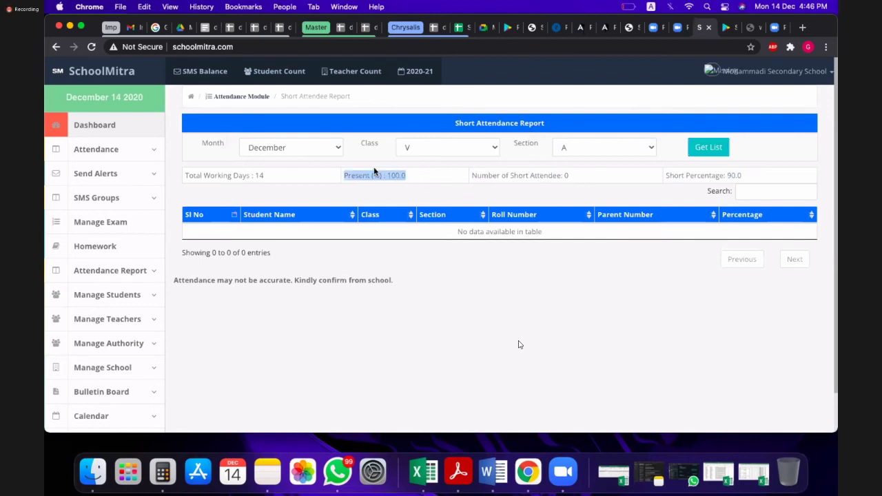
pyautogui.click(242, 98)
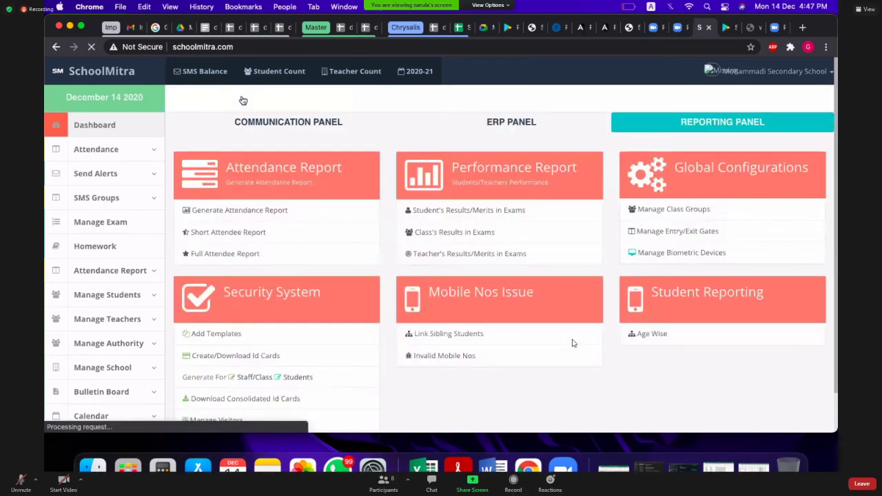
pyautogui.click(228, 255)
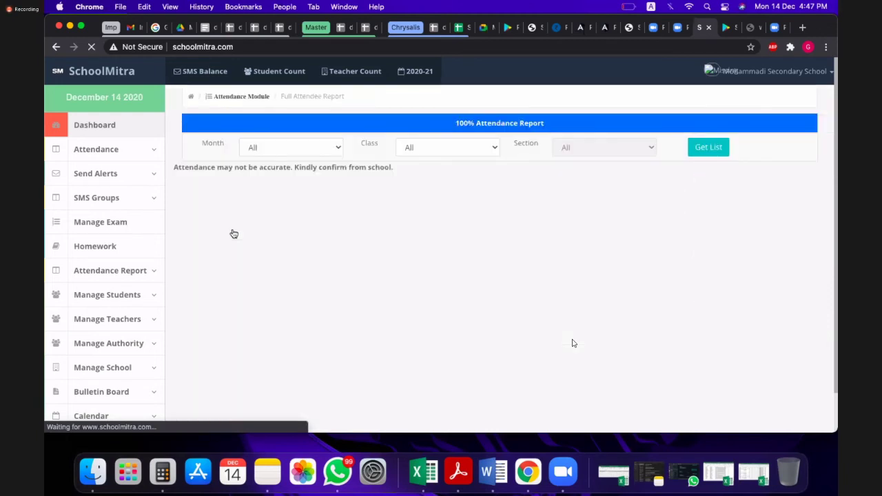
# - List December's 100% attendees for class V section A (52 students), then return to Attendance
pyautogui.click(282, 148)
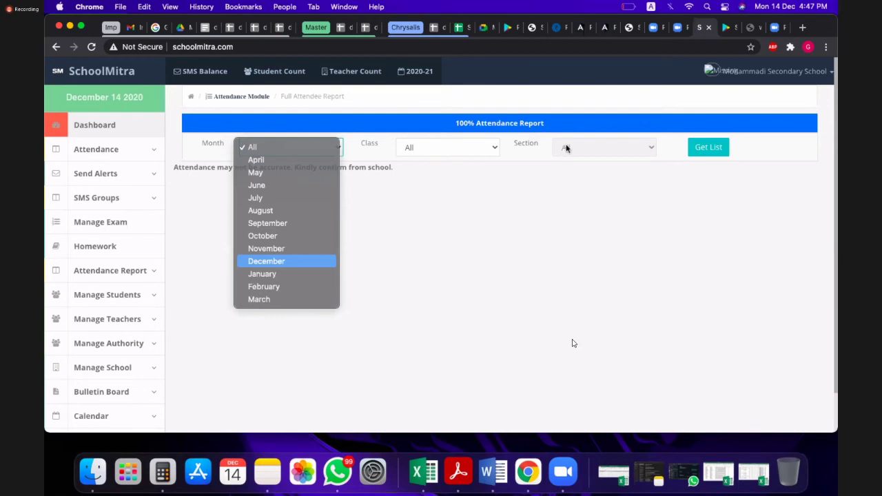
pyautogui.click(266, 261)
pyautogui.click(448, 147)
pyautogui.click(431, 160)
pyautogui.click(567, 148)
pyautogui.click(597, 158)
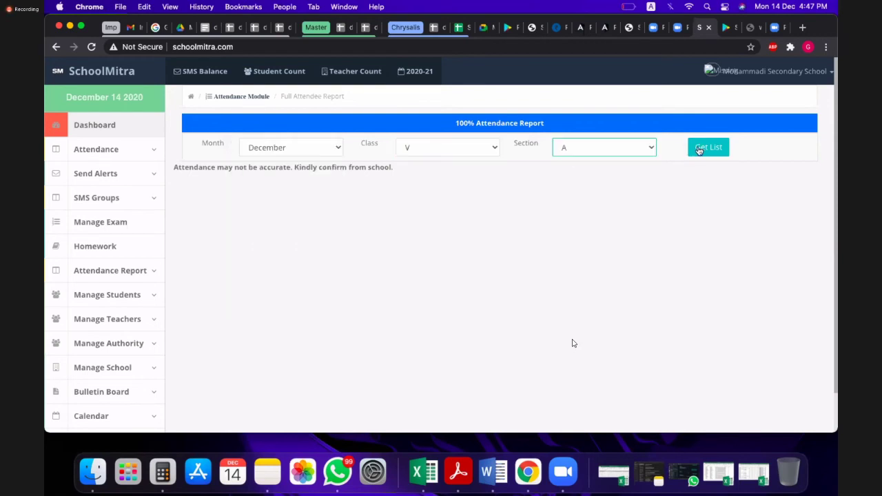
pyautogui.click(700, 149)
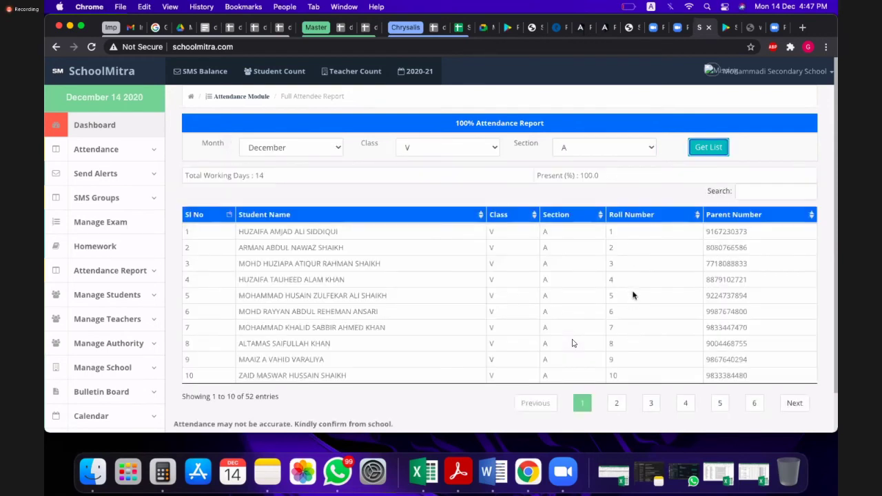
pyautogui.tripleClick(571, 174)
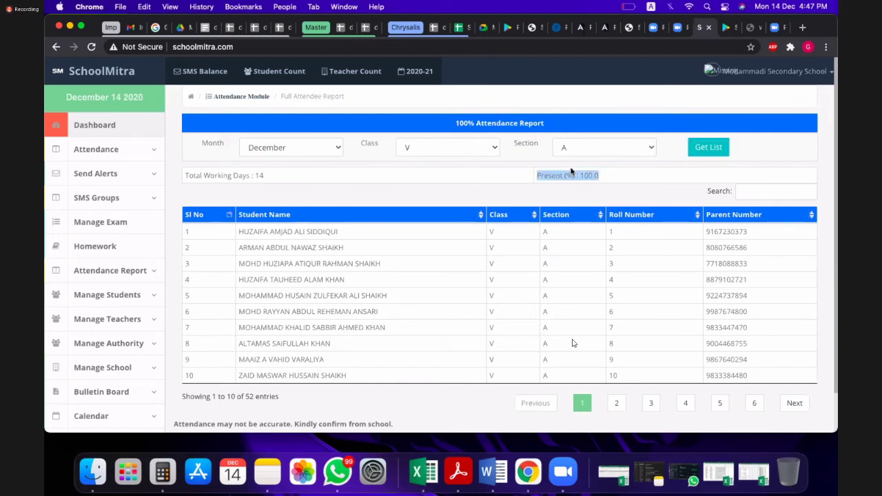
pyautogui.click(242, 98)
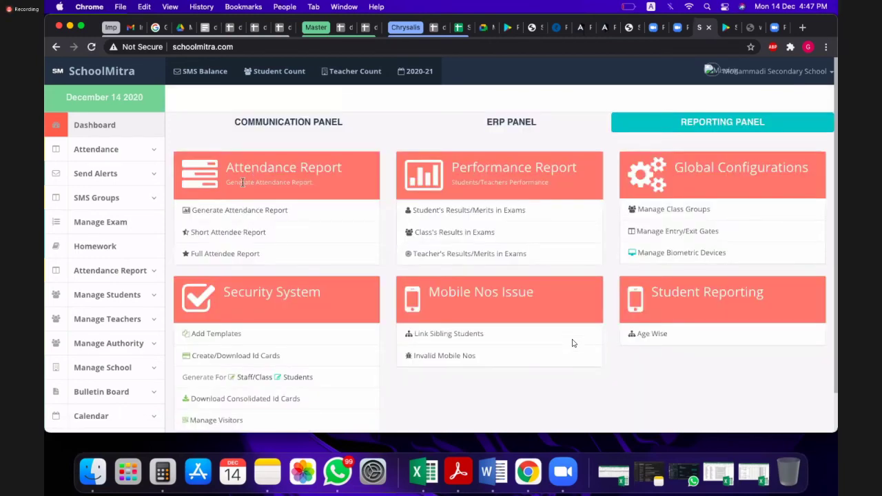
# - Show the Communication Panel alert cards and expand the Attendance sidebar section
pyautogui.click(268, 128)
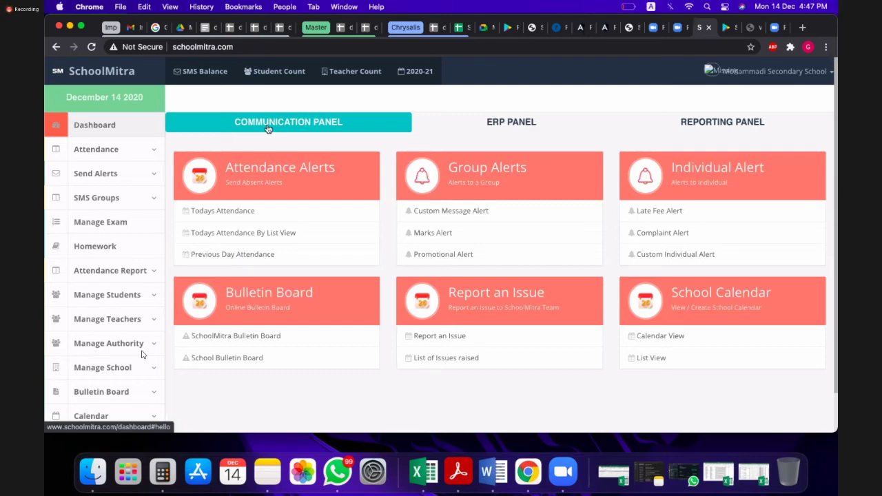
pyautogui.moveTo(142, 356)
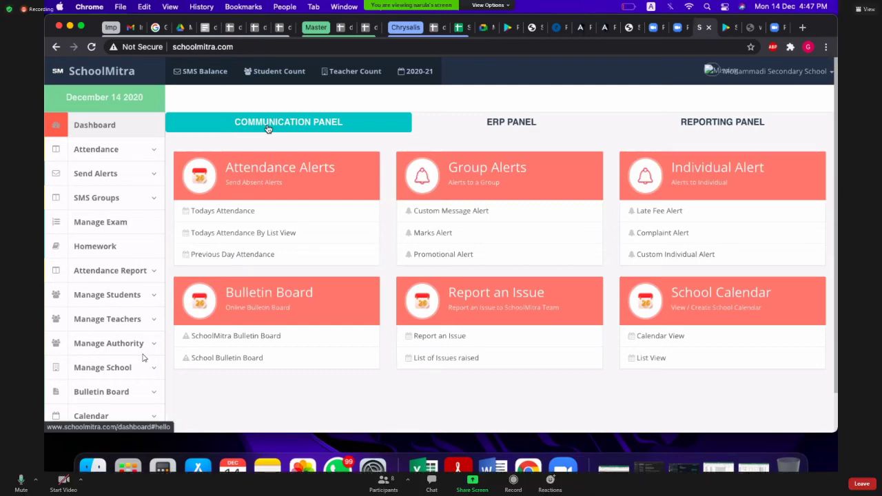
pyautogui.click(16, 486)
pyautogui.click(12, 474)
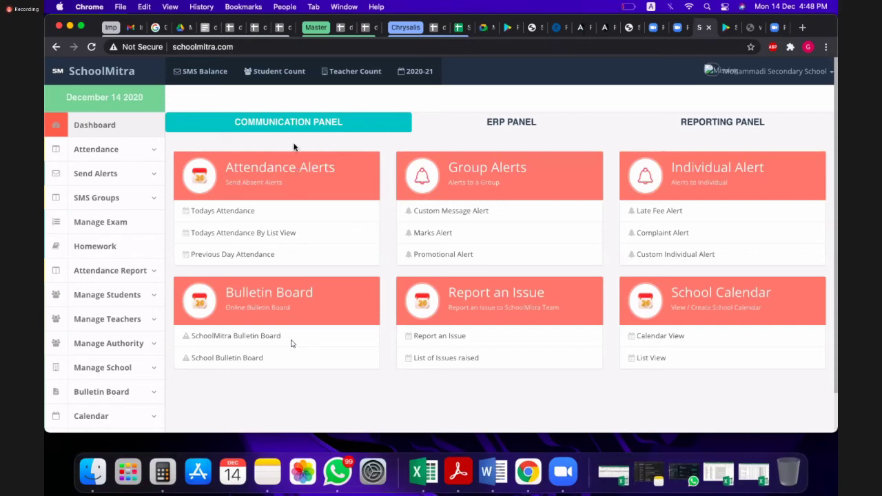
pyautogui.click(153, 152)
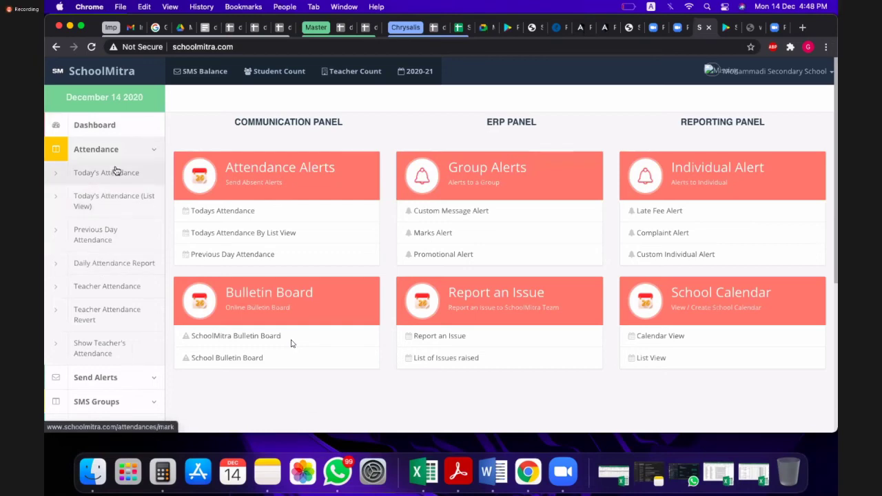
# - Mute the meeting mic and open the Teacher Attendance page under Attendance
pyautogui.moveTo(274, 392)
pyautogui.click(21, 484)
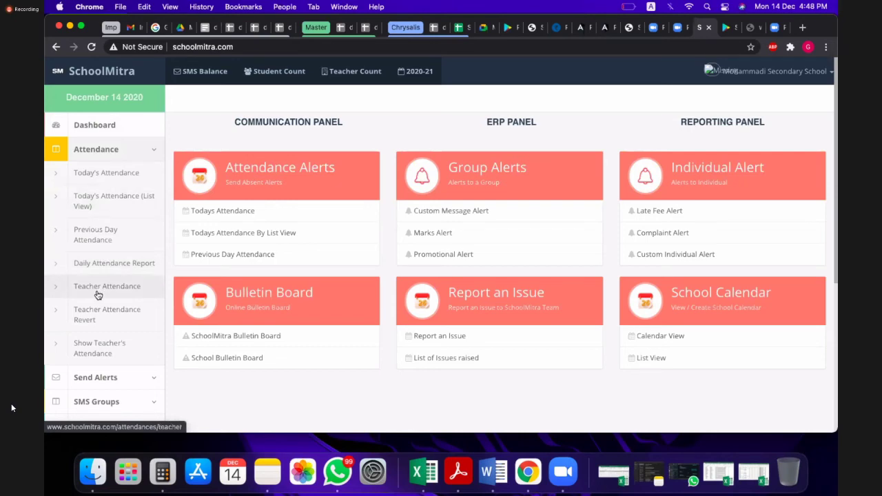
pyautogui.click(98, 294)
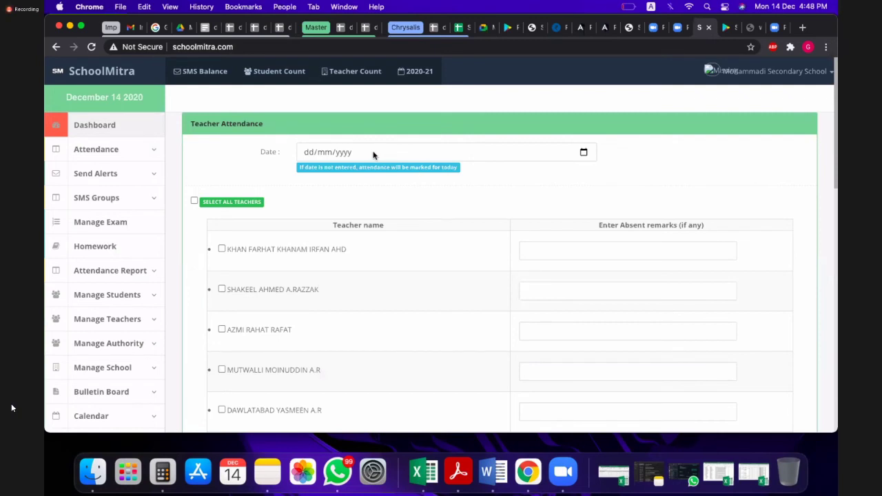
# - Mark the first, third and fourth listed teachers absent
pyautogui.click(221, 249)
pyautogui.click(222, 329)
pyautogui.click(221, 369)
# - Add remarks 'not feeling well' and 'sick leave' for the first two absentees and preview
pyautogui.click(571, 251)
pyautogui.write('n')
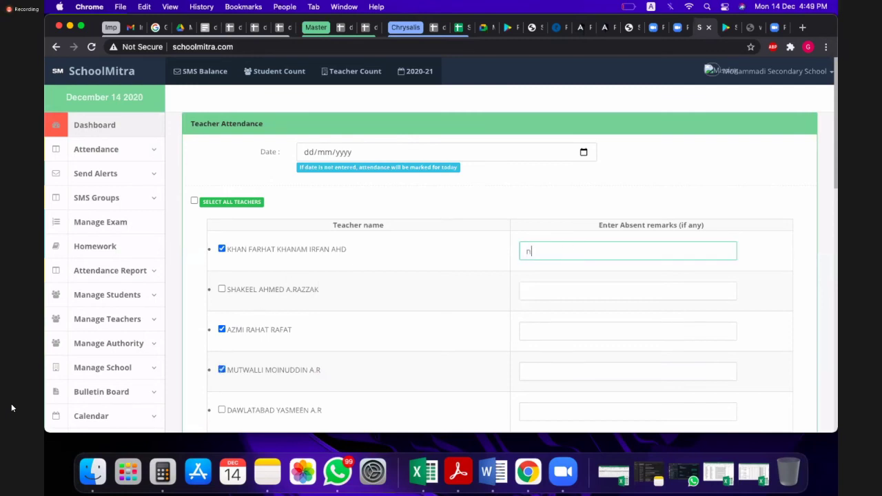
pyautogui.write('ot fe')
pyautogui.write('eling well')
pyautogui.click(551, 330)
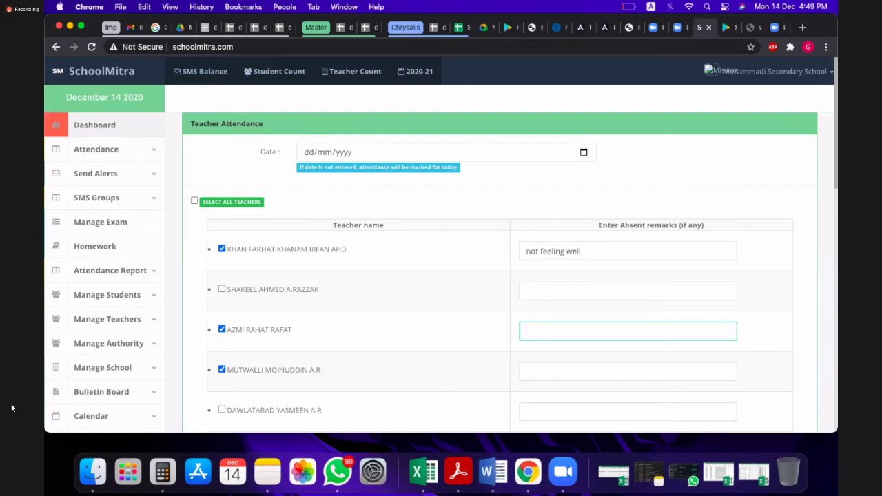
pyautogui.write('sick leave')
pyautogui.scroll(-5, 561, 347)
pyautogui.scroll(-10, 483, 344)
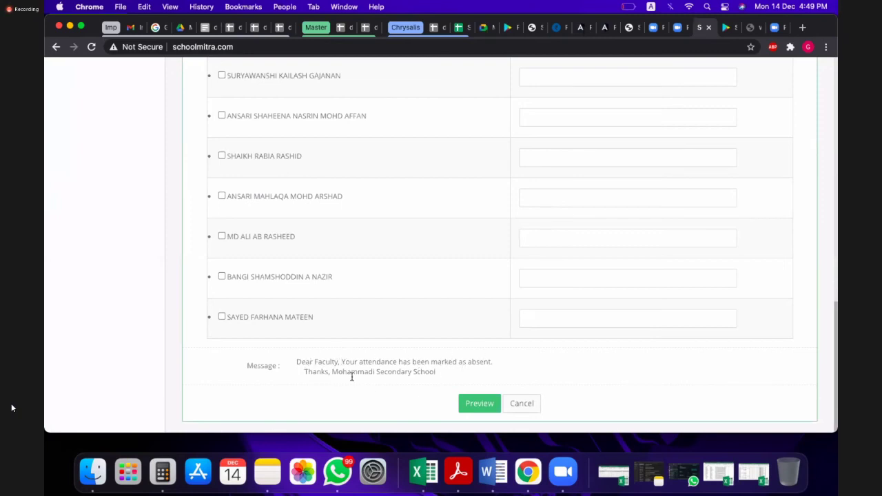
pyautogui.click(472, 406)
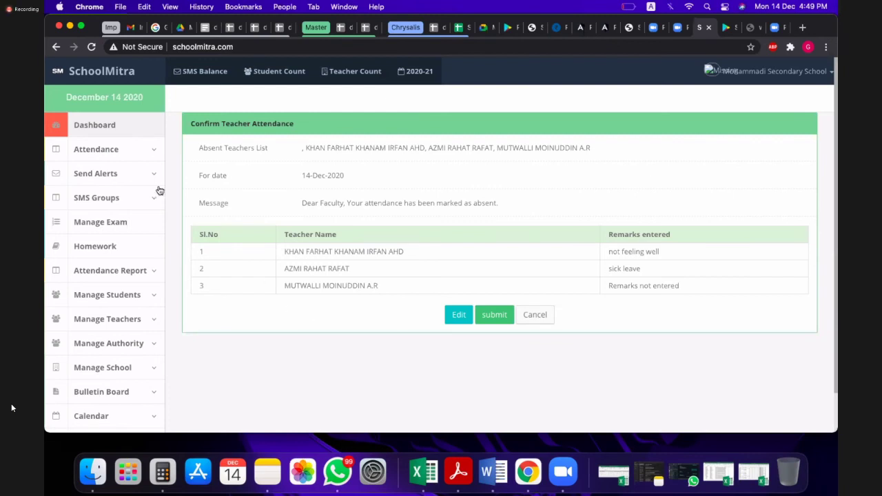
# - Open the Teacher Attendance Revert page and view its Bio Metric present list
pyautogui.click(146, 158)
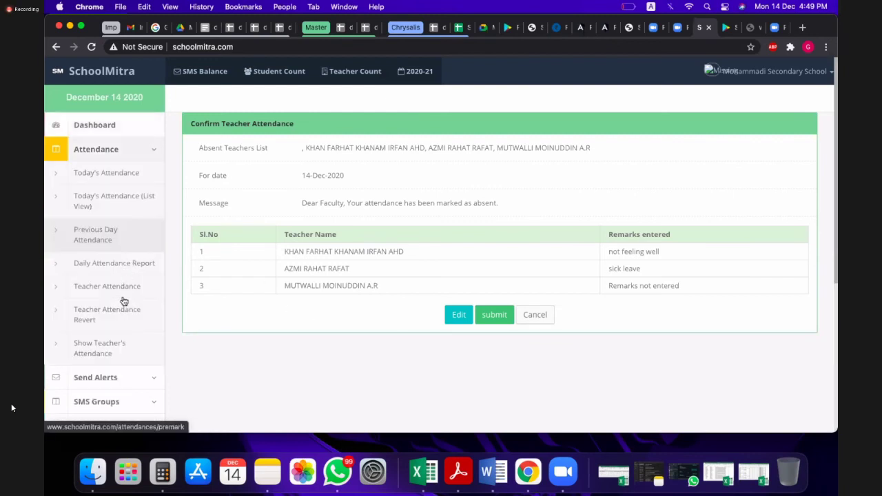
pyautogui.click(119, 312)
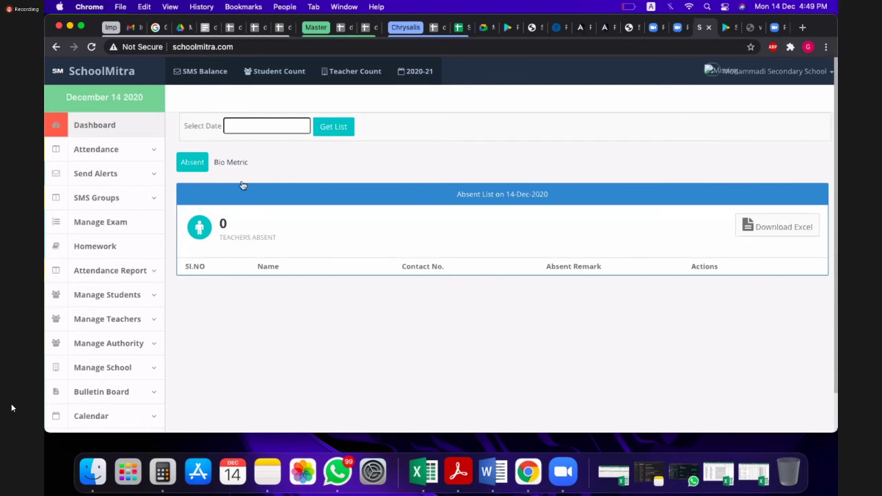
pyautogui.click(230, 162)
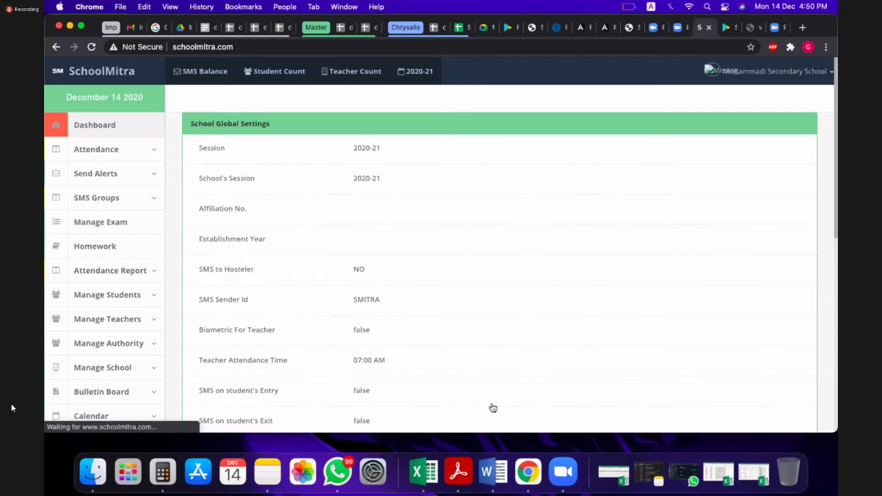
# - Enable biometric attendance for teachers in the school global settings
pyautogui.scroll(-10, 495, 264)
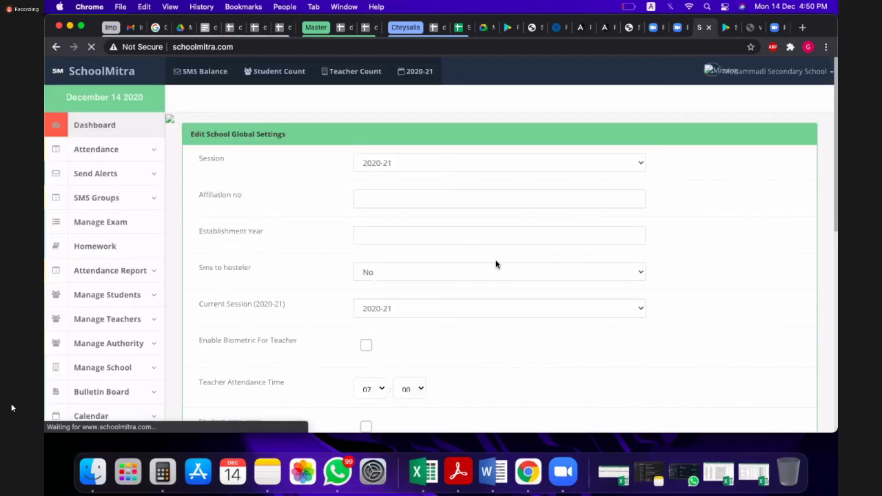
pyautogui.scroll(-2, 276, 310)
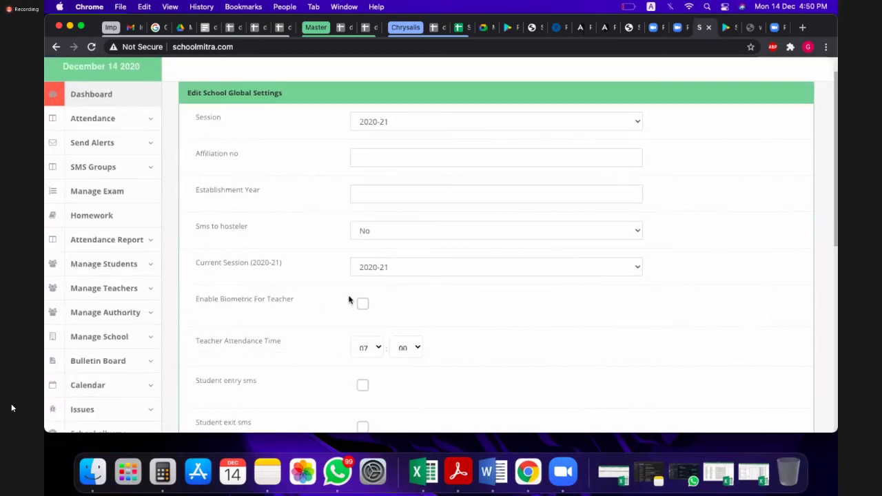
pyautogui.click(364, 306)
# - Leave the teacher attendance time minutes at 00 and save the global settings
pyautogui.click(405, 349)
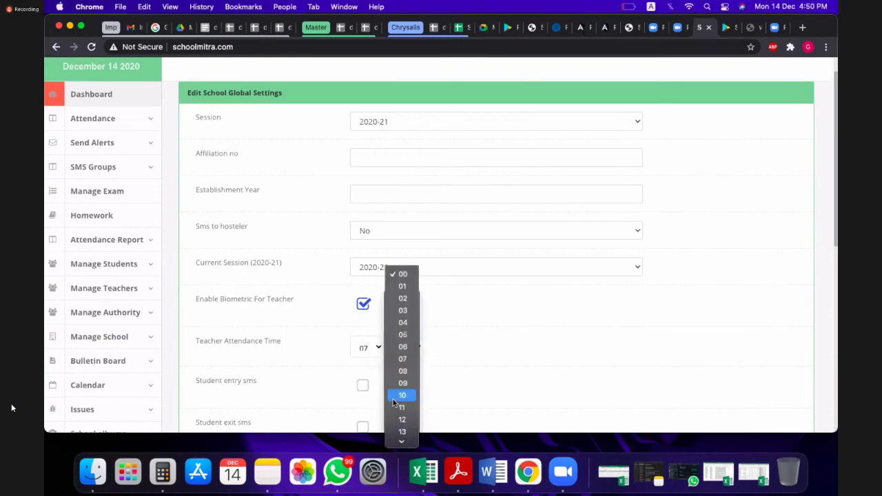
pyautogui.scroll(-5, 394, 403)
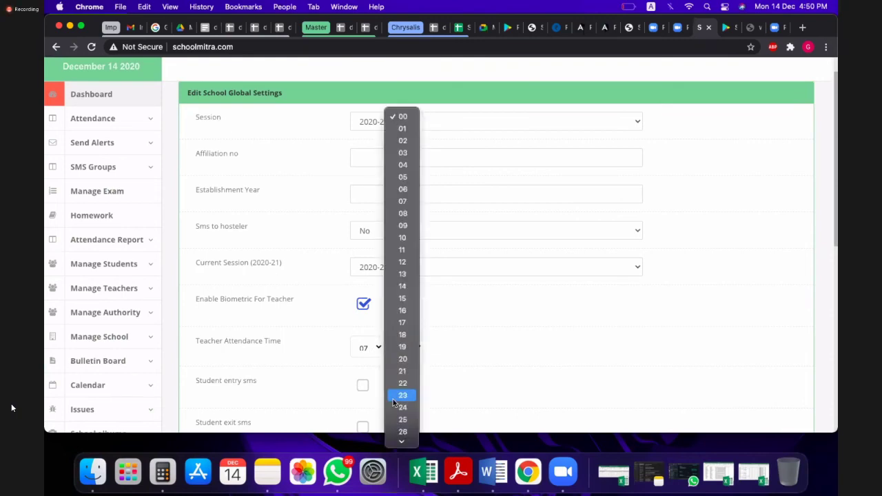
pyautogui.scroll(-3, 394, 407)
pyautogui.press('Escape')
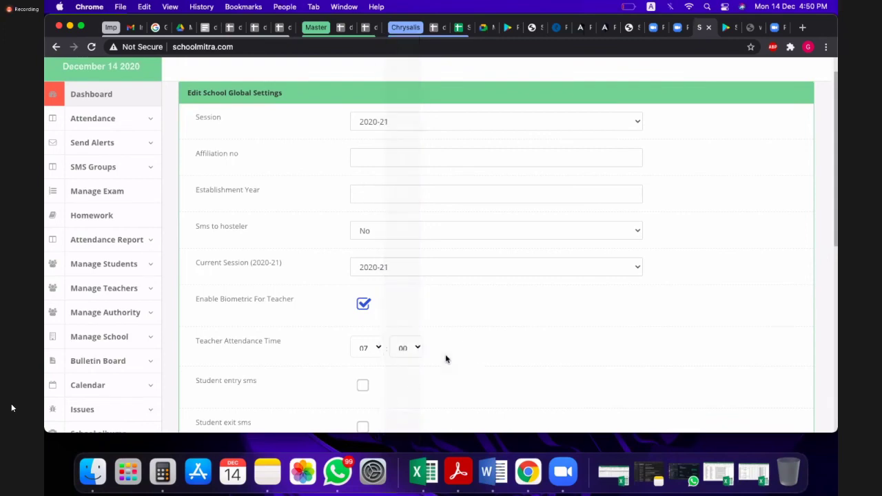
pyautogui.scroll(-15, 459, 346)
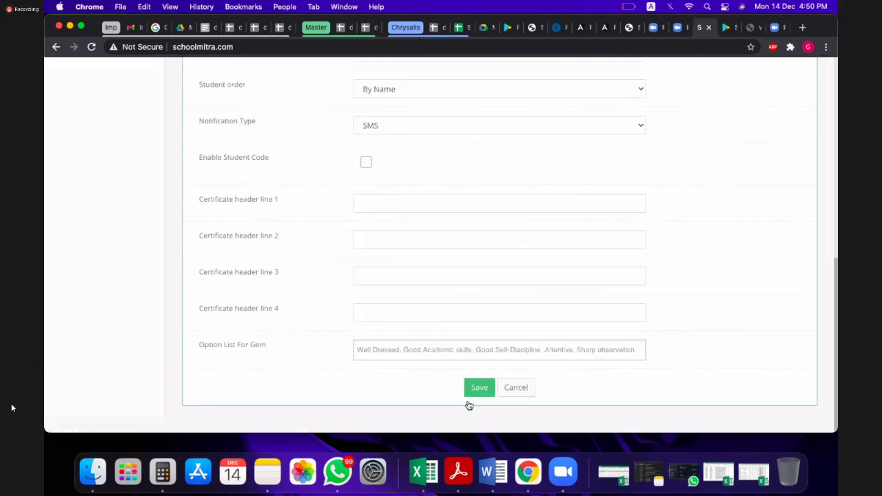
pyautogui.scroll(1, 469, 406)
pyautogui.click(469, 405)
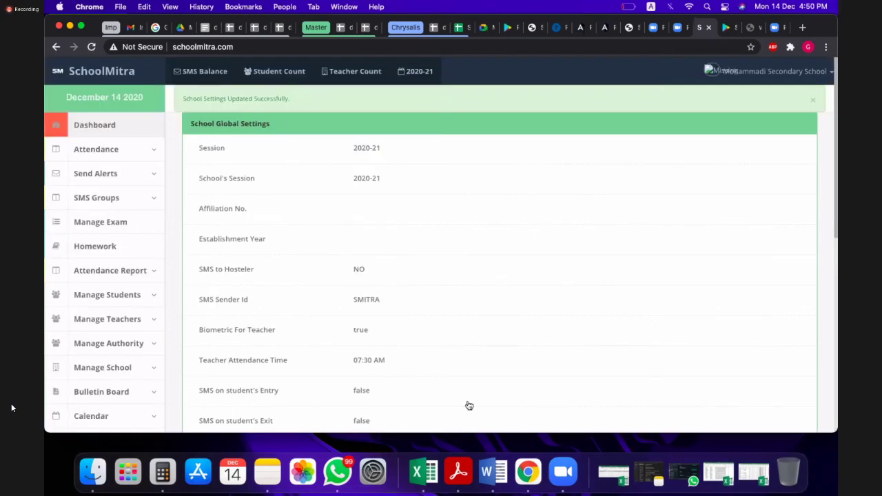
pyautogui.click(140, 149)
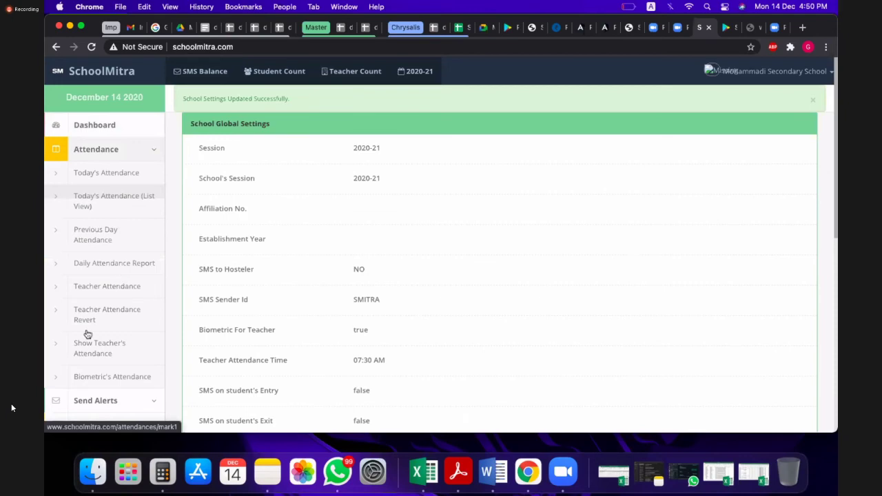
# - Open the Biometric's Attendance list and switch it to show teachers
pyautogui.scroll(-2, 112, 324)
pyautogui.click(112, 321)
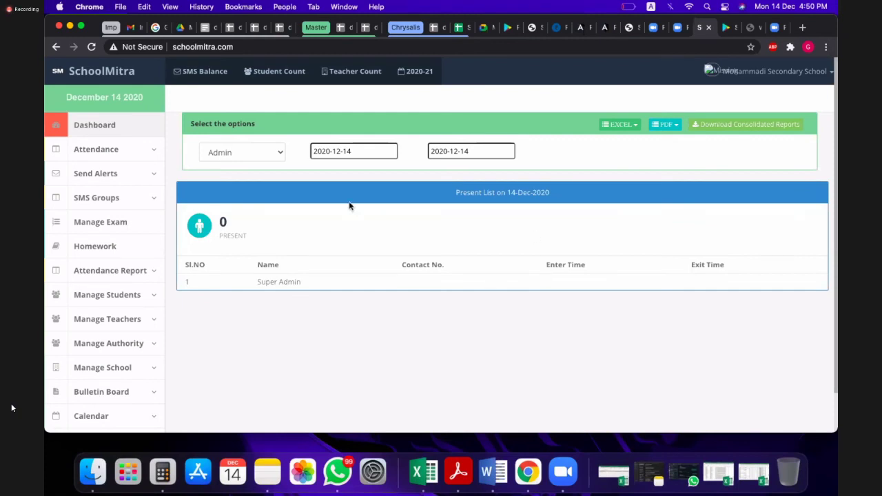
pyautogui.click(279, 157)
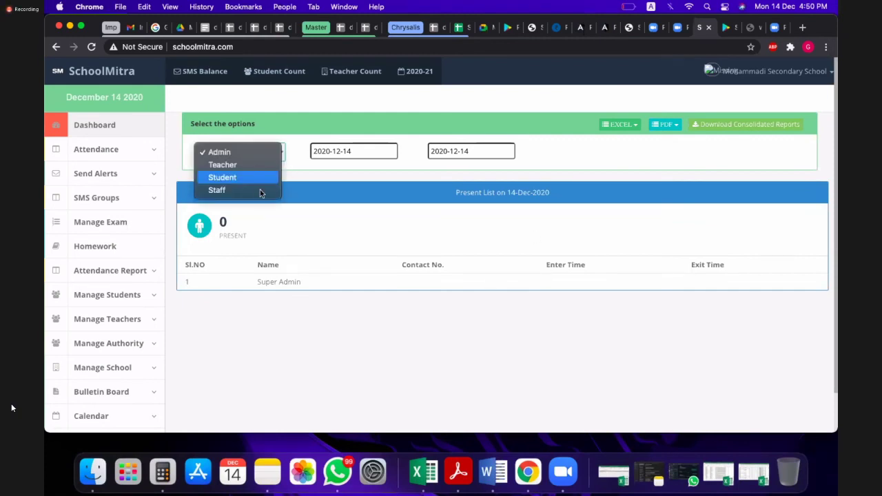
pyautogui.click(261, 166)
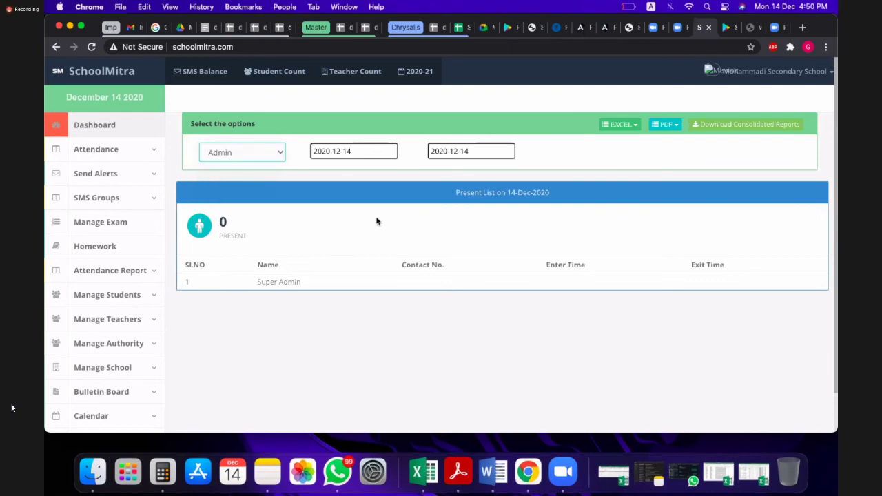
pyautogui.scroll(-3, 446, 286)
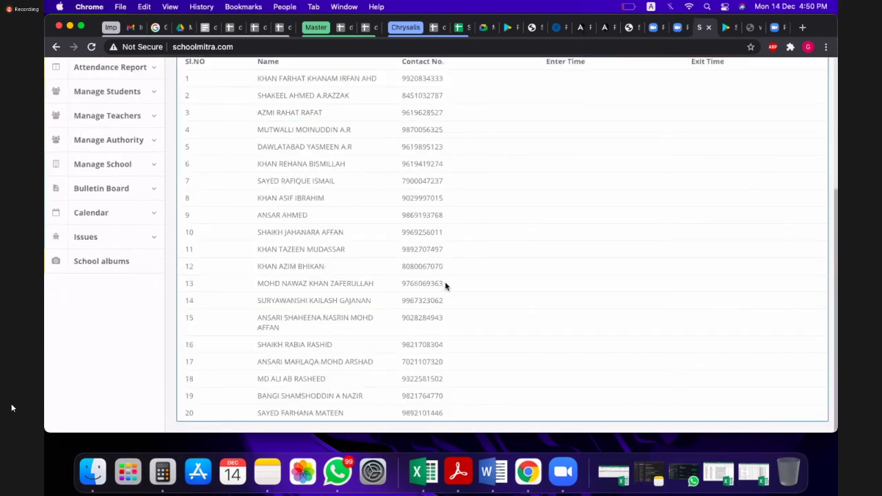
pyautogui.scroll(3, 445, 286)
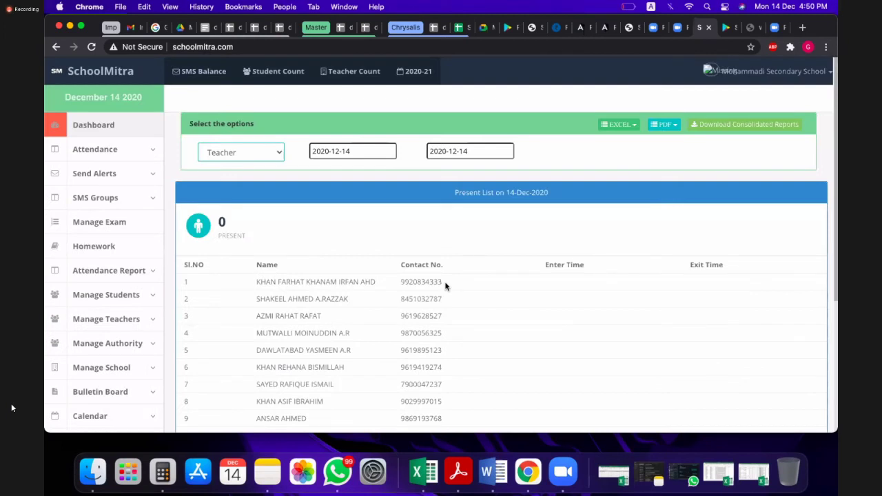
# - Switch the biometric list back to Admin, then open Show Teacher's Attendance
pyautogui.click(274, 156)
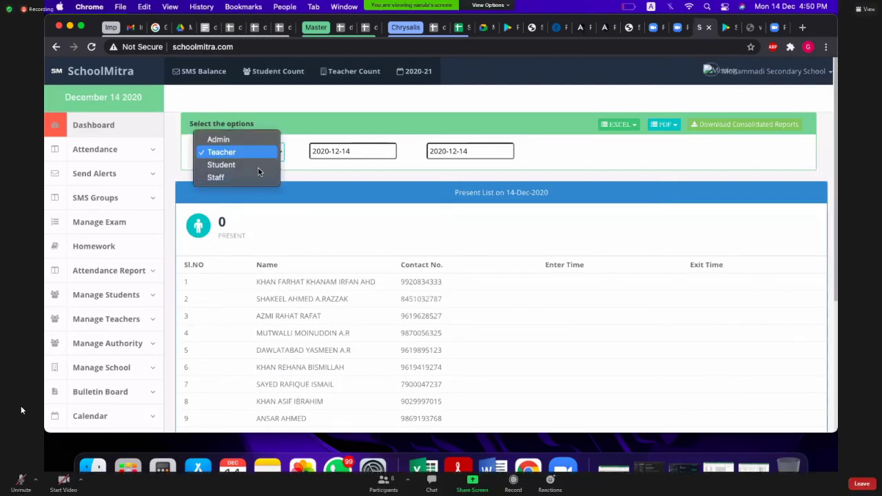
pyautogui.click(262, 140)
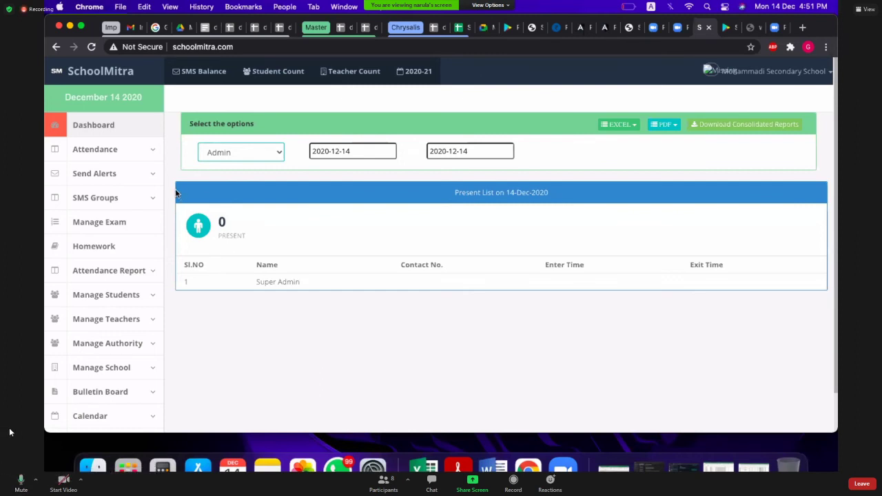
pyautogui.click(148, 152)
pyautogui.click(110, 348)
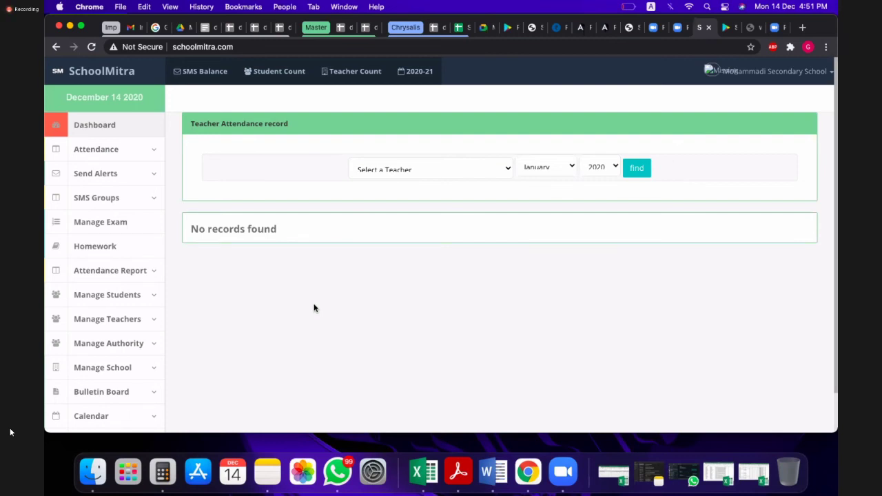
pyautogui.moveTo(10, 429)
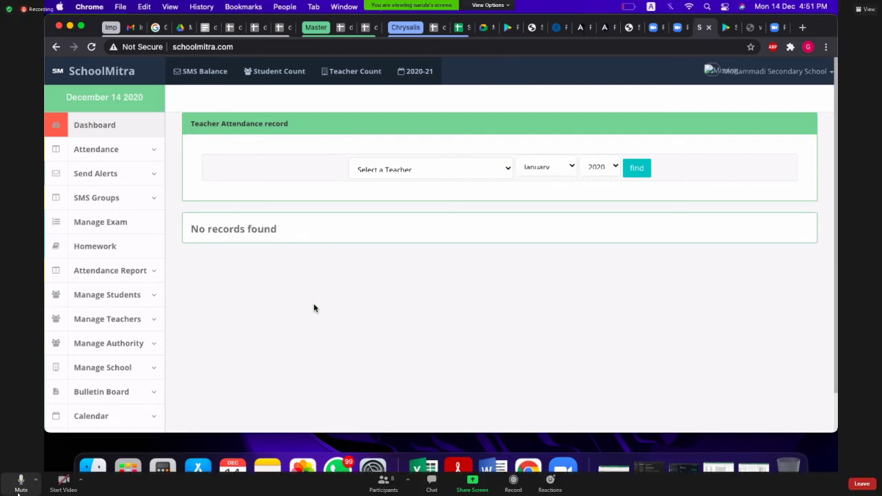
pyautogui.click(21, 482)
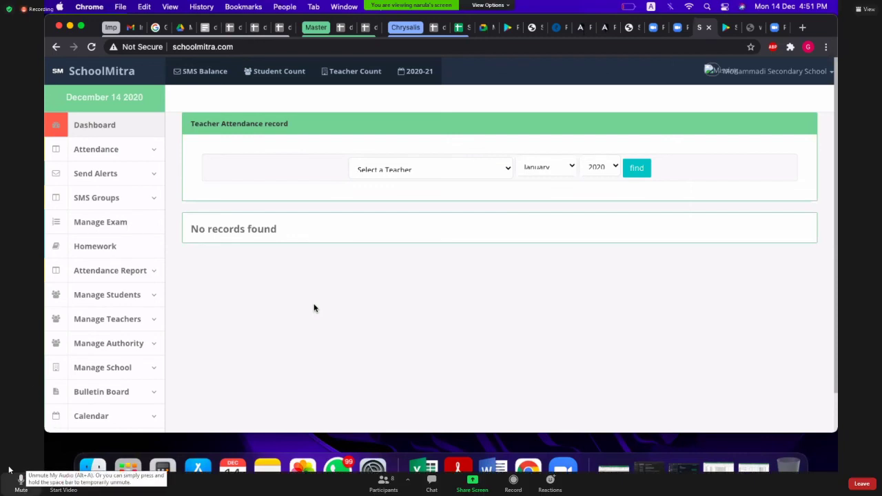
pyautogui.click(14, 490)
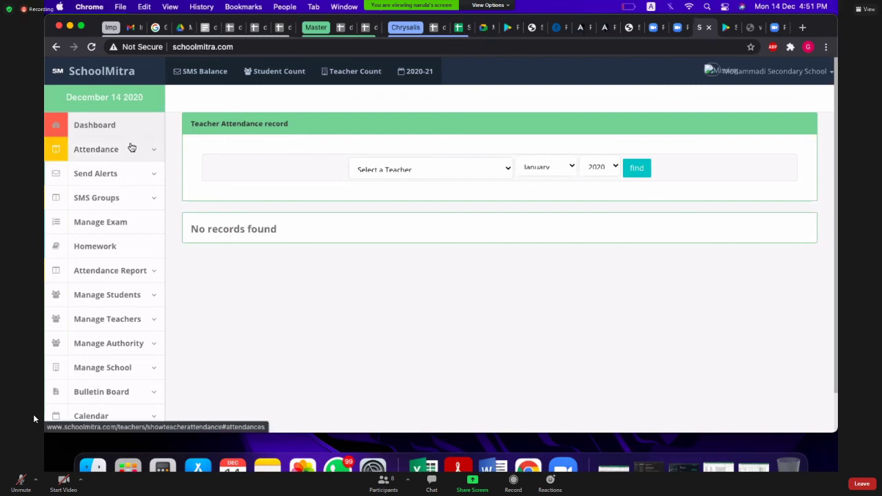
pyautogui.click(20, 482)
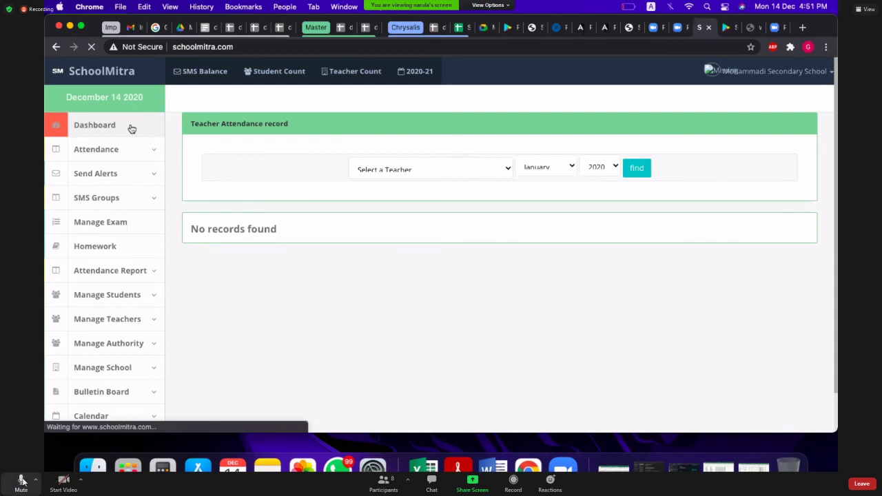
# - Mute the meeting mic and open the Custom Message Alert group form
pyautogui.click(21, 480)
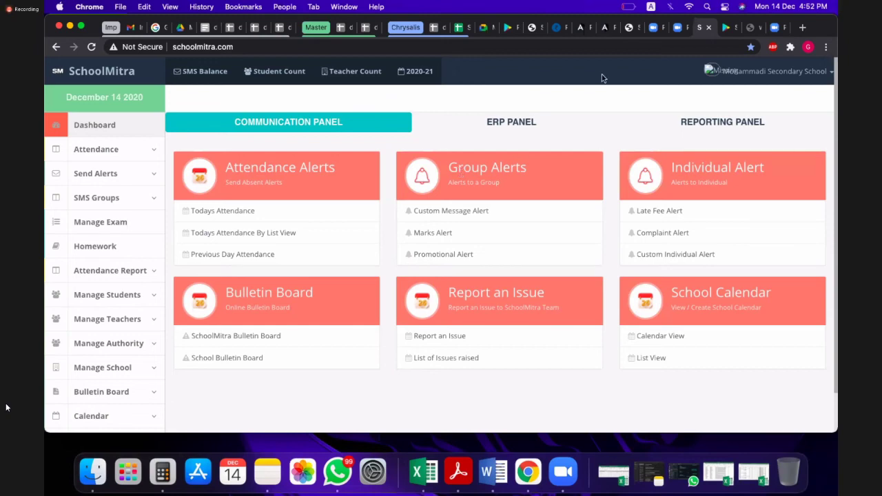
pyautogui.click(629, 7)
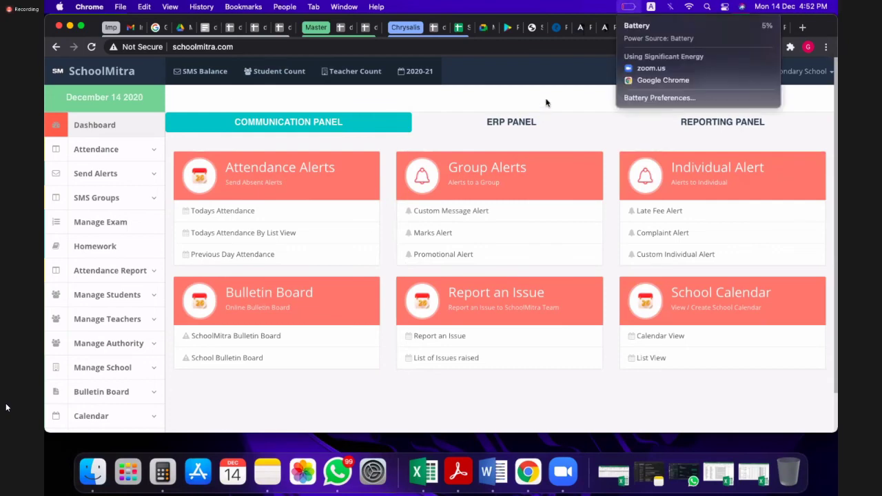
pyautogui.click(548, 103)
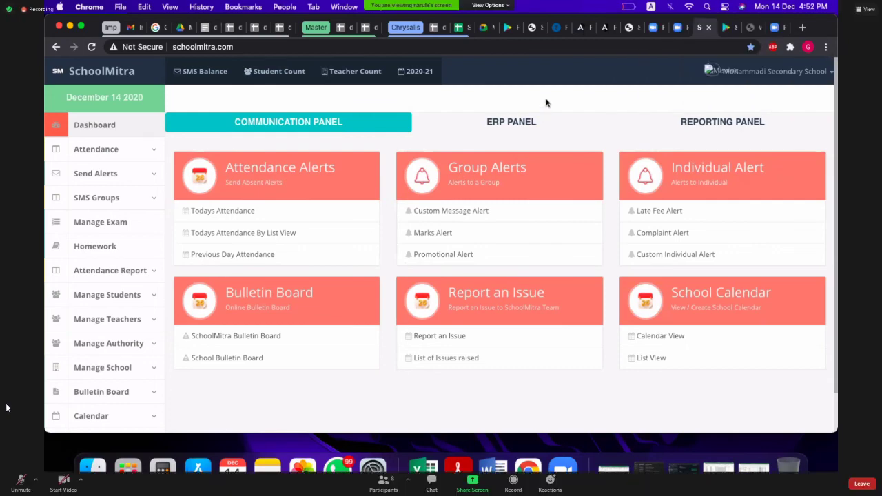
pyautogui.click(465, 215)
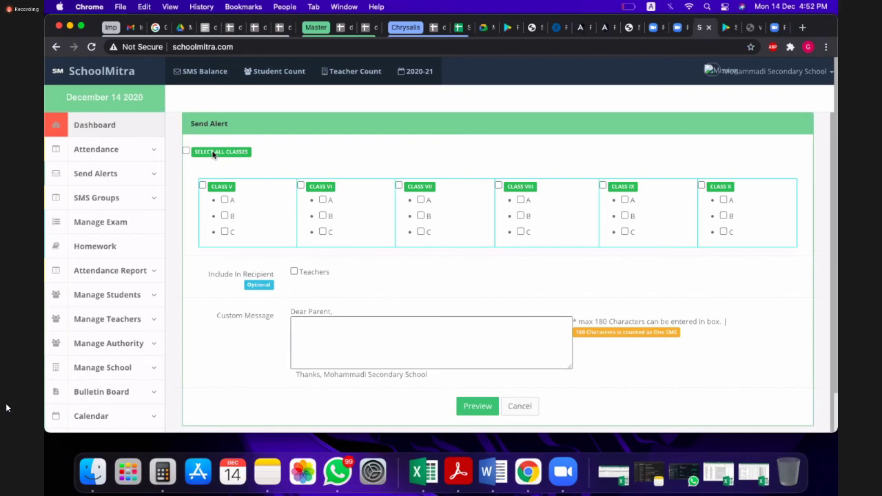
# - Select Class V sections A, B and C plus Teachers as alert recipients
pyautogui.click(213, 153)
pyautogui.click(213, 153)
pyautogui.click(225, 200)
pyautogui.click(225, 189)
pyautogui.click(294, 273)
# - Write the message 'this is a test message' and preview the alert
pyautogui.click(386, 337)
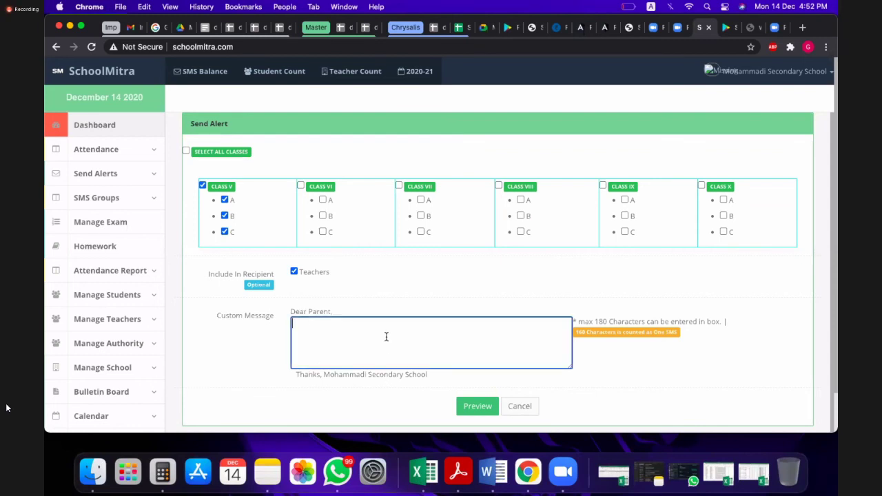
pyautogui.write('this is a test message')
pyautogui.click(478, 408)
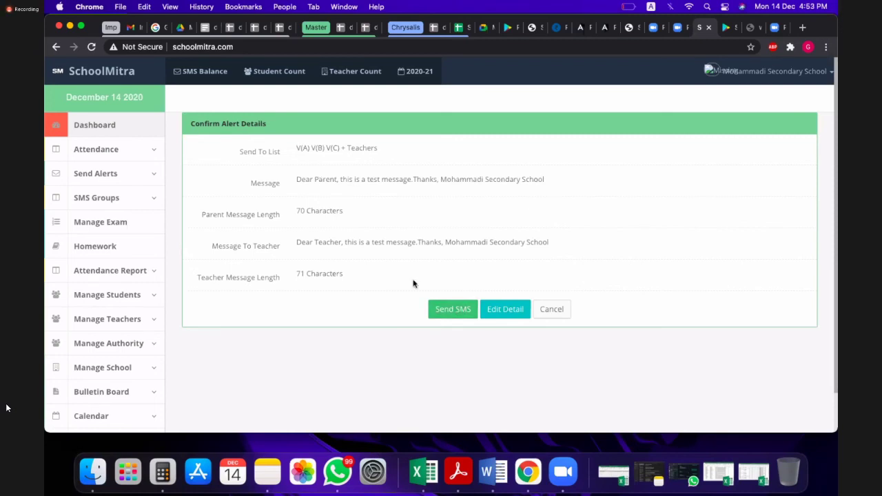
pyautogui.click(150, 181)
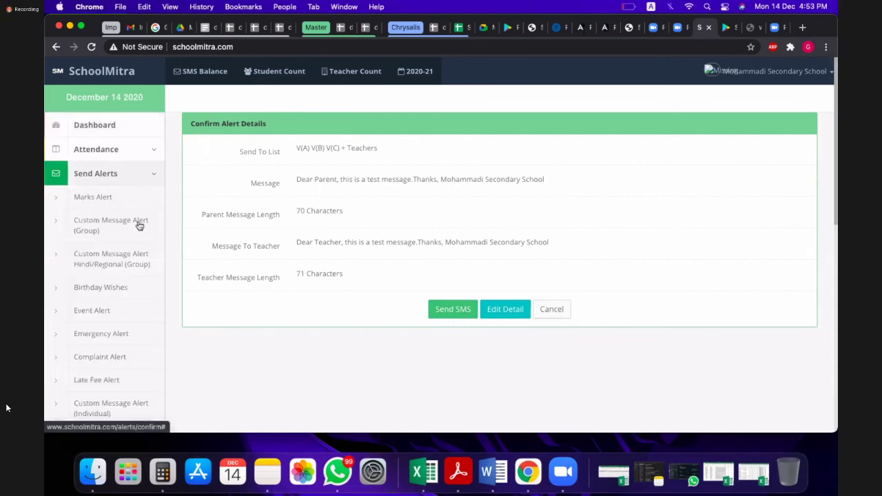
# - Open the Hindi/Regional custom group alert form with its Hindi greeting and sign-off
pyautogui.click(115, 258)
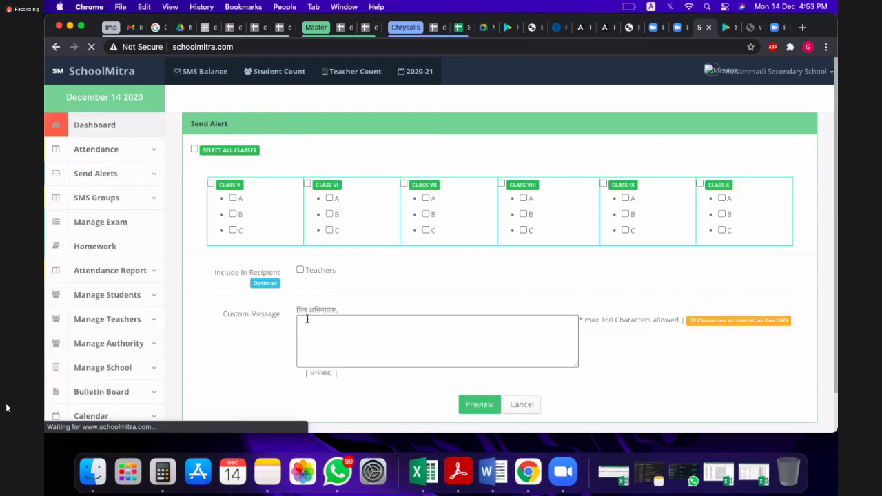
pyautogui.moveTo(327, 311); pyautogui.dragTo(326, 373)
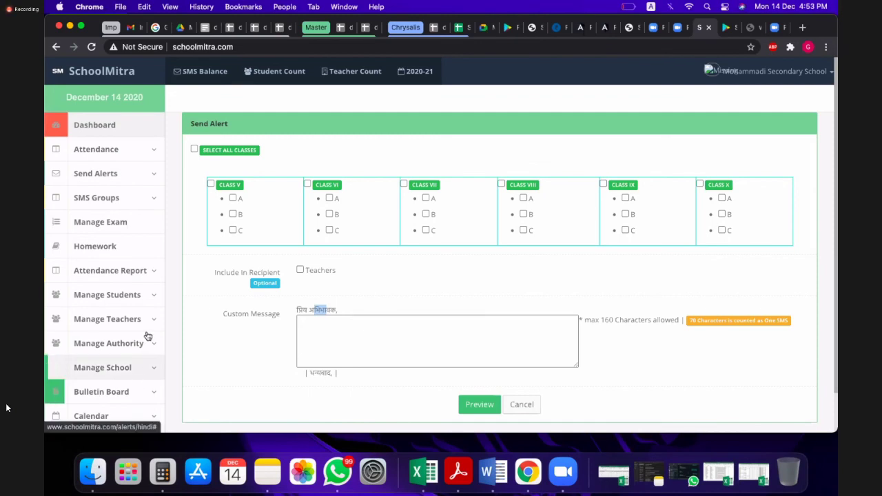
pyautogui.scroll(-2, 135, 338)
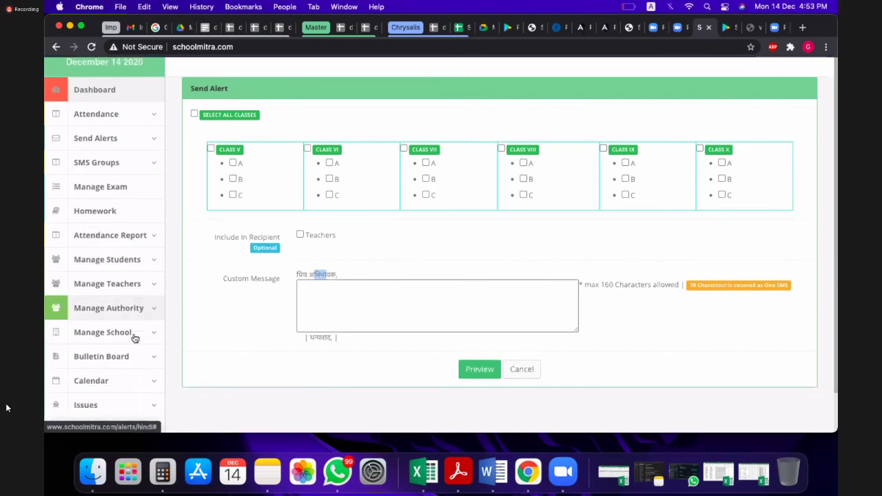
pyautogui.click(120, 328)
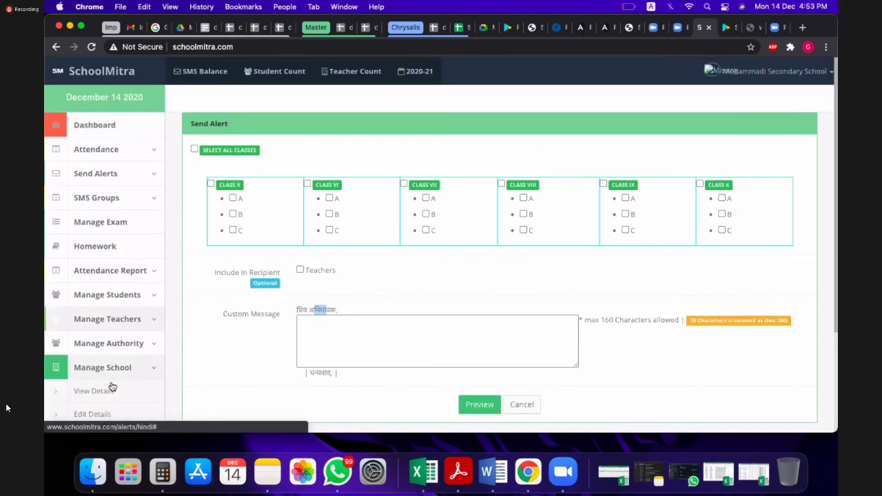
pyautogui.scroll(-1, 109, 386)
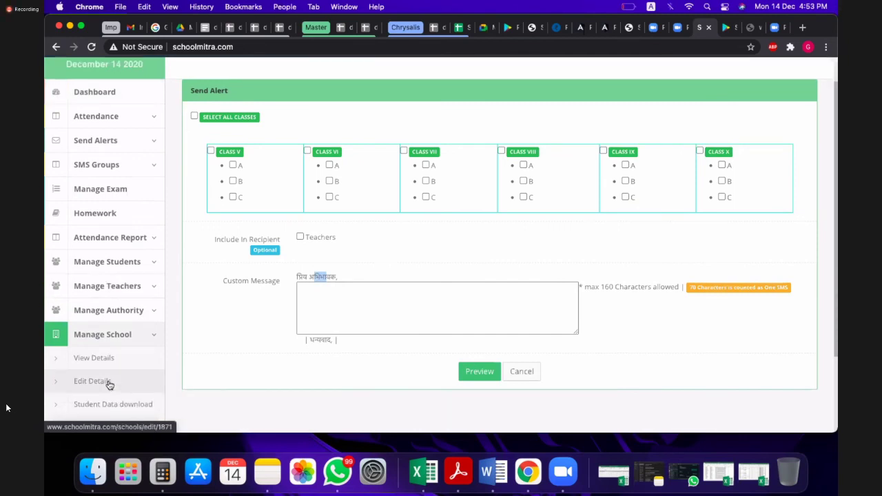
# - Save the school's Hindi name as 'मोहम्मदी सेकण्डरी स्कूल', then bring up the Hindi group alert form
pyautogui.click(93, 381)
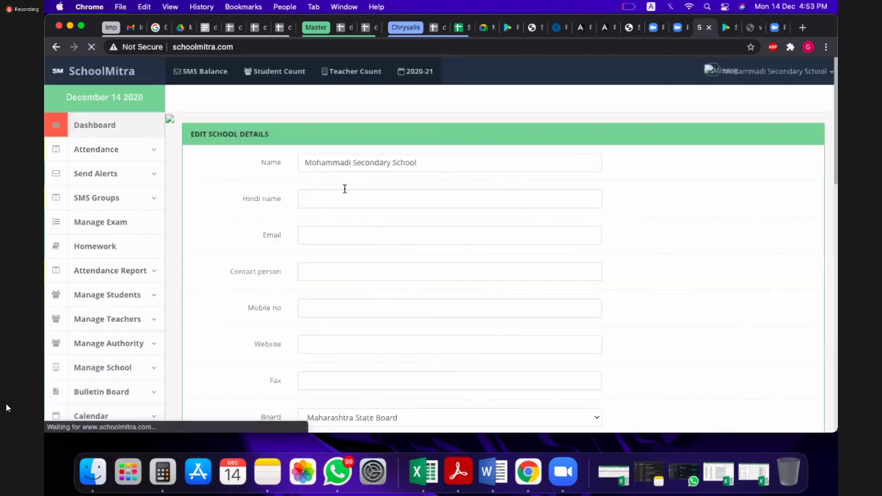
pyautogui.click(345, 188)
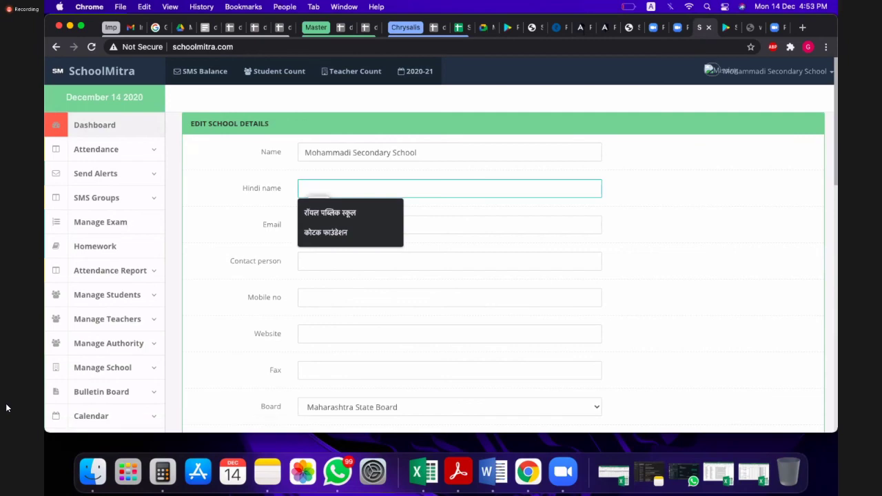
pyautogui.write('मोहा')
pyautogui.write('म्मदी')
pyautogui.write(' सेक')
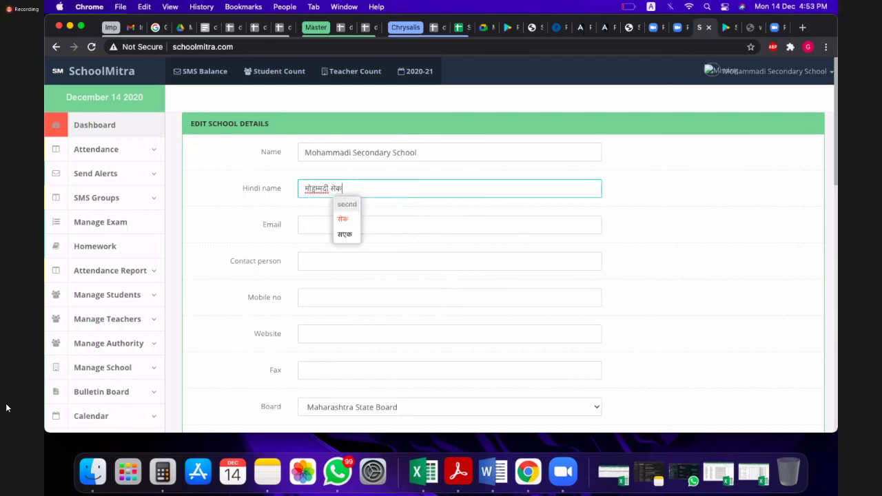
pyautogui.write('ण्डरी')
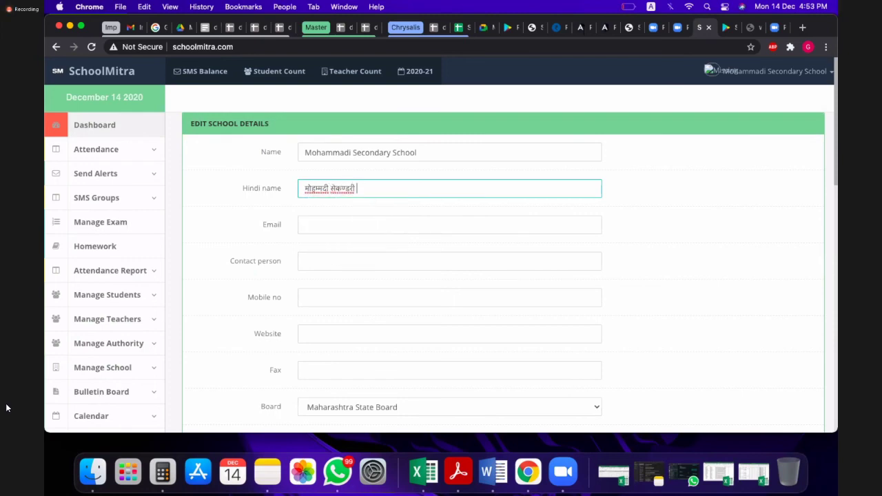
pyautogui.write(' स्कूल')
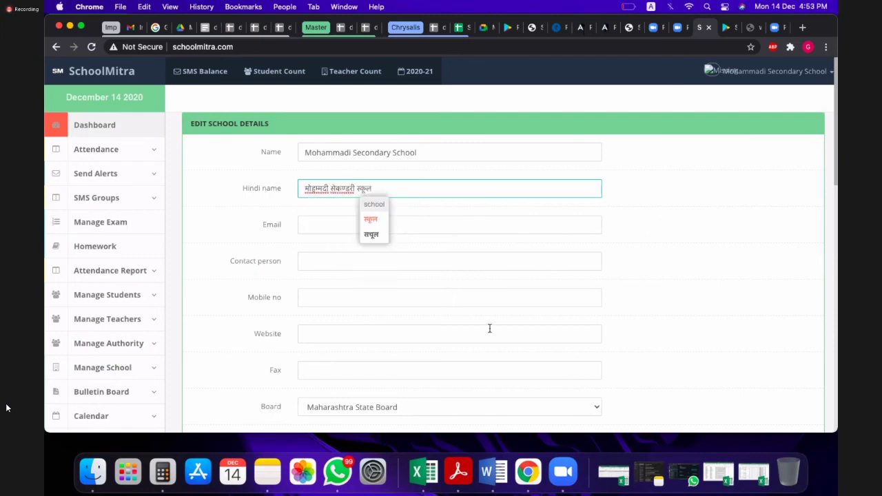
pyautogui.scroll(-15, 473, 406)
pyautogui.click(475, 403)
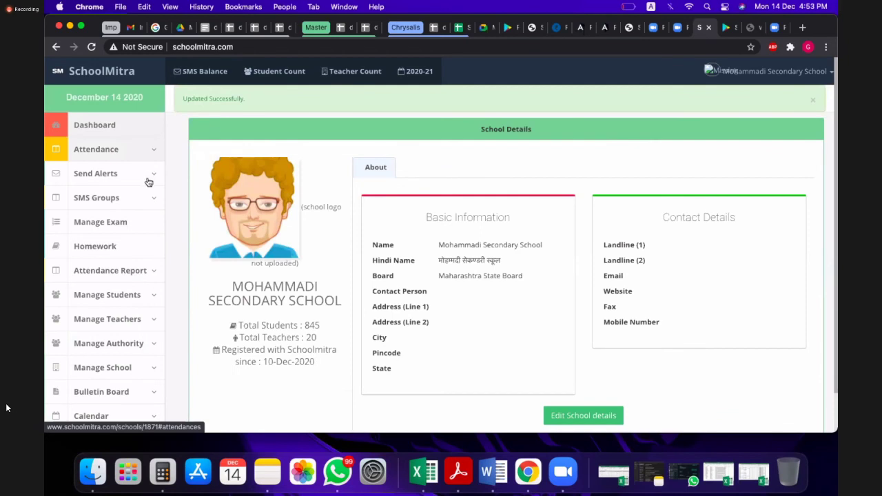
pyautogui.click(150, 178)
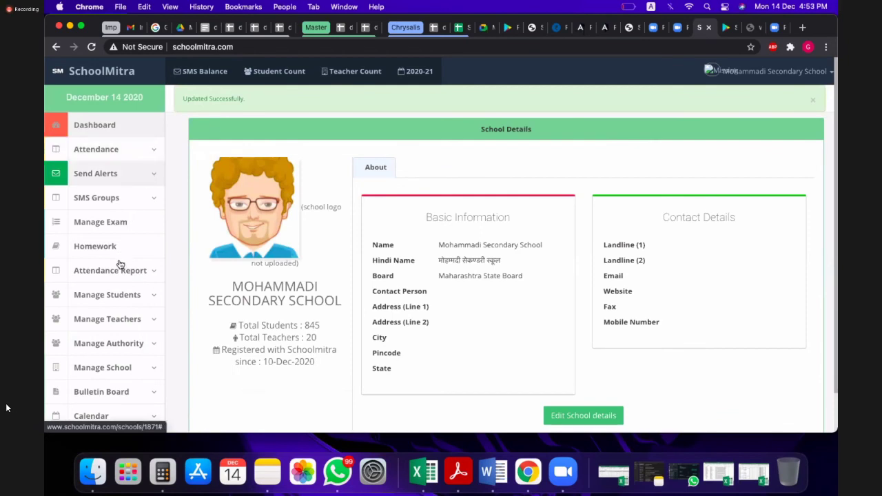
pyautogui.click(119, 265)
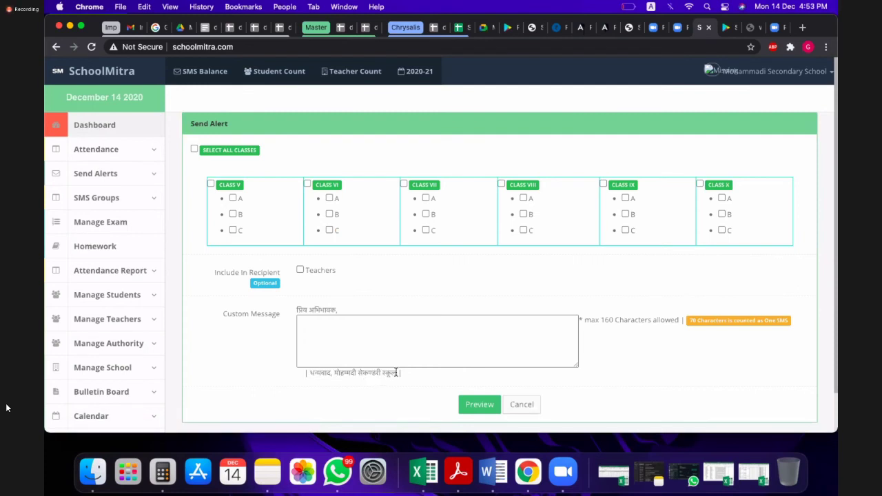
# - Preview a Hindi alert 'प्रिय अभिभावक, सूचित किया जाता' for class V(A), then return to the dashboard
pyautogui.moveTo(399, 373); pyautogui.dragTo(349, 373)
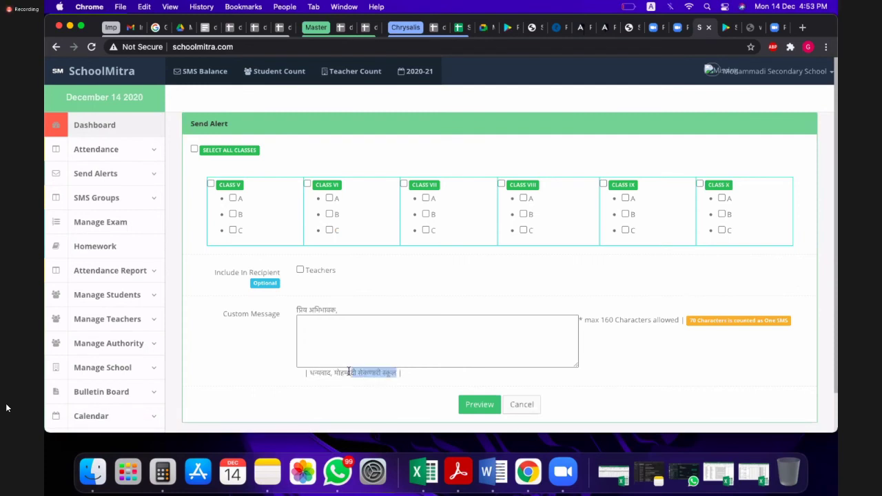
pyautogui.click(349, 333)
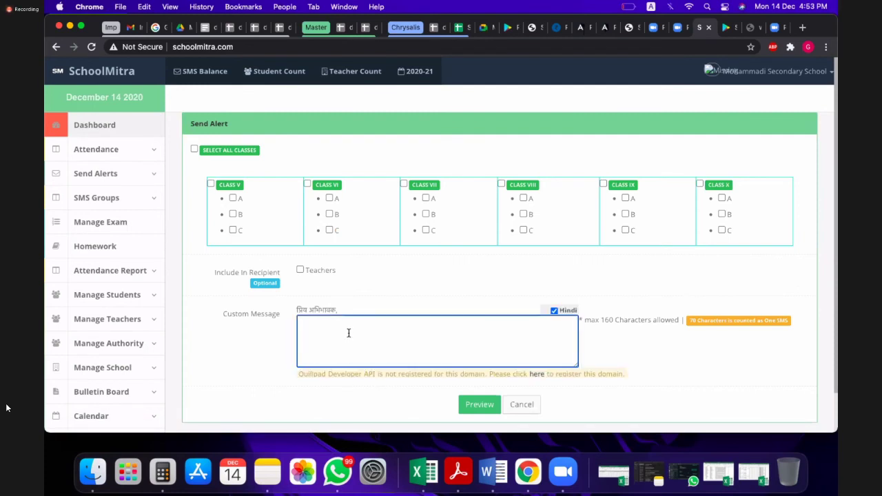
pyautogui.write('800')
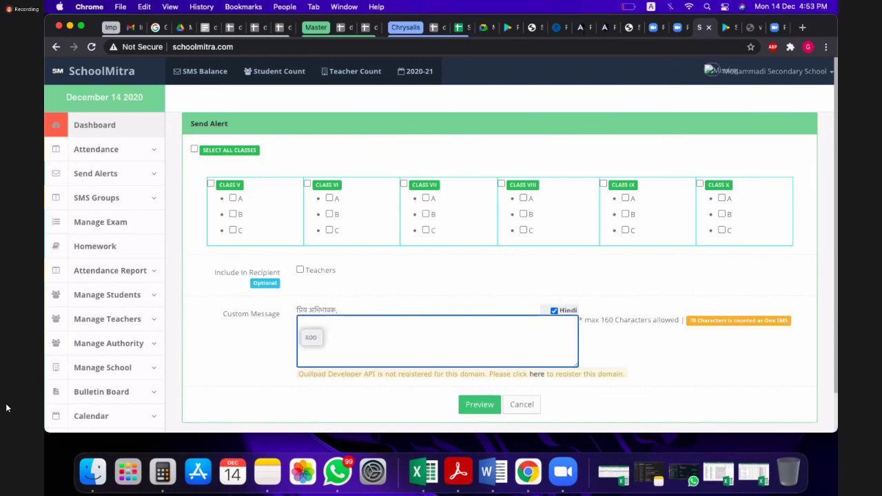
pyautogui.write('chit ')
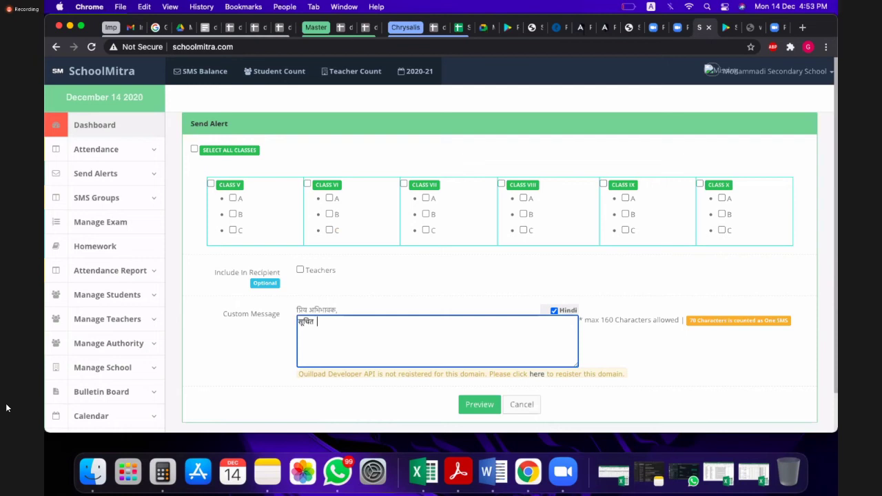
pyautogui.write(' किया जाता')
pyautogui.click(233, 198)
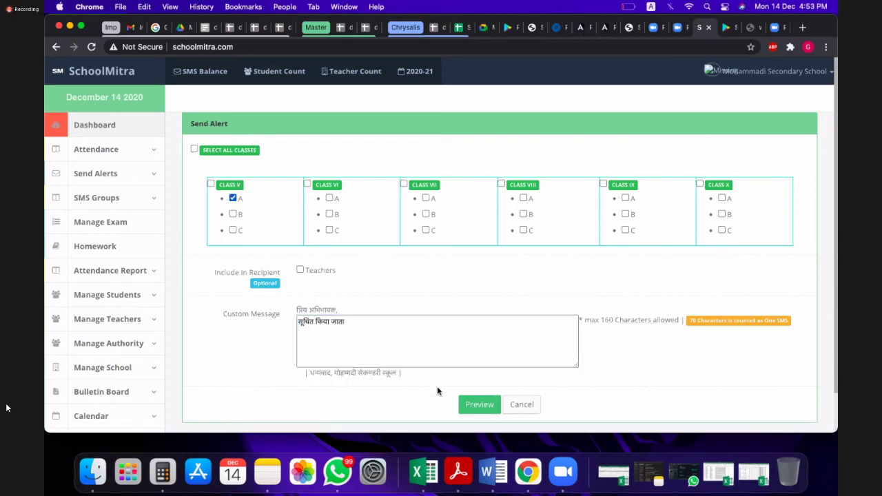
pyautogui.click(471, 409)
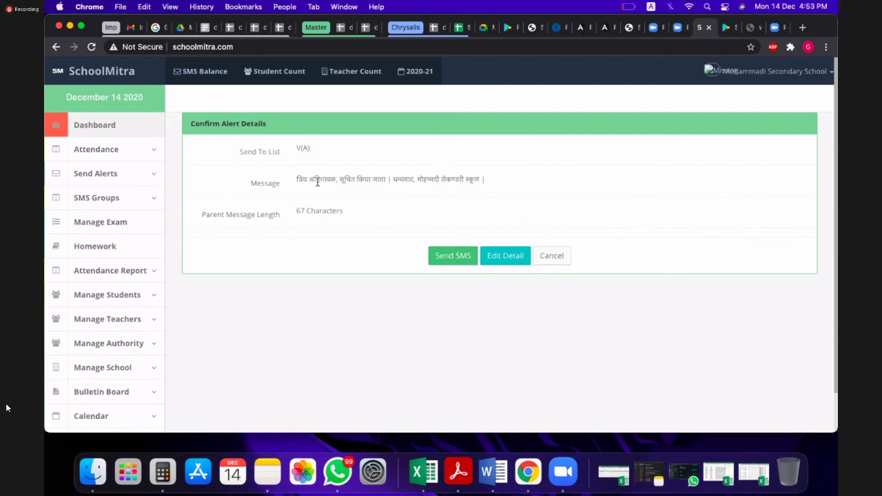
pyautogui.moveTo(318, 180); pyautogui.dragTo(406, 179)
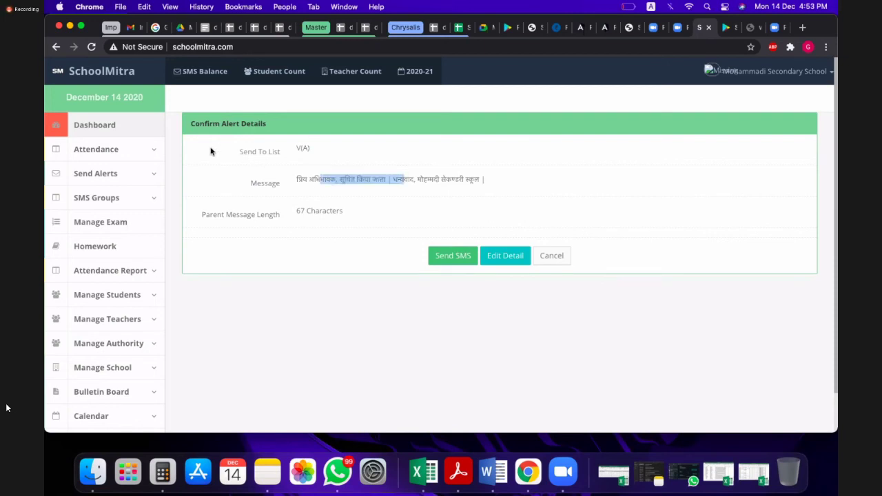
pyautogui.click(155, 130)
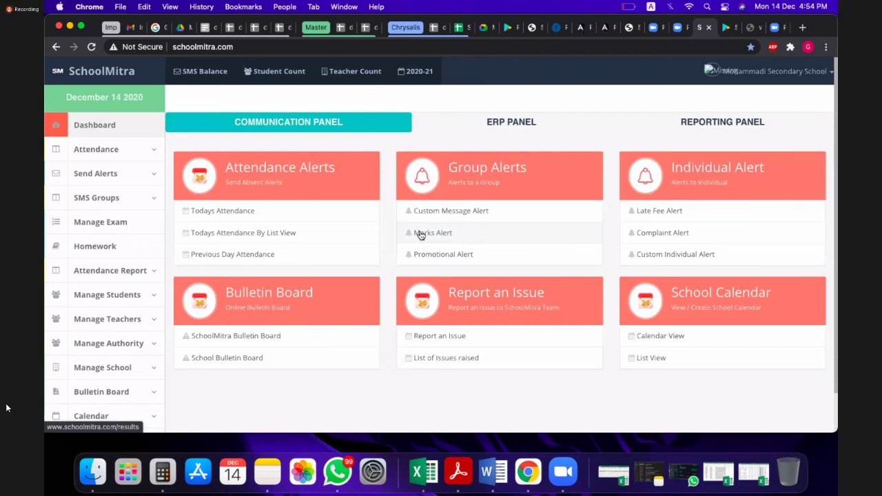
# - On Manage Exam Show Result, select class V and section A; the exam list is empty
pyautogui.click(420, 234)
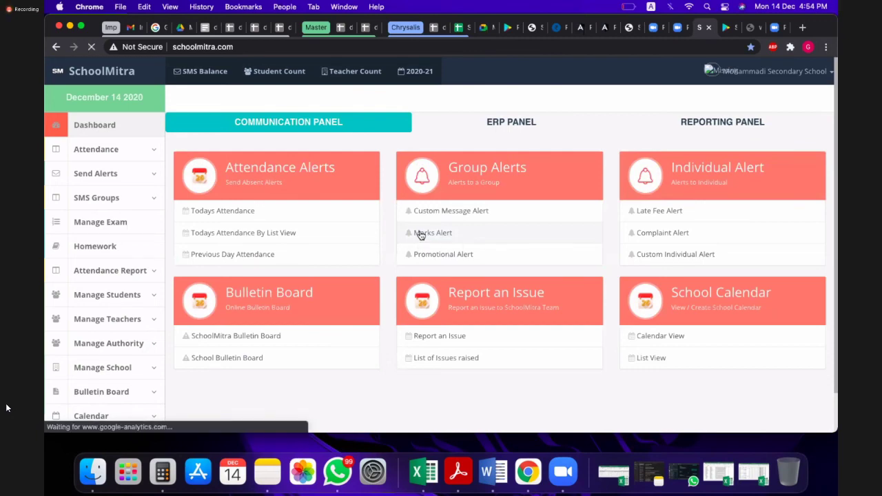
pyautogui.click(352, 166)
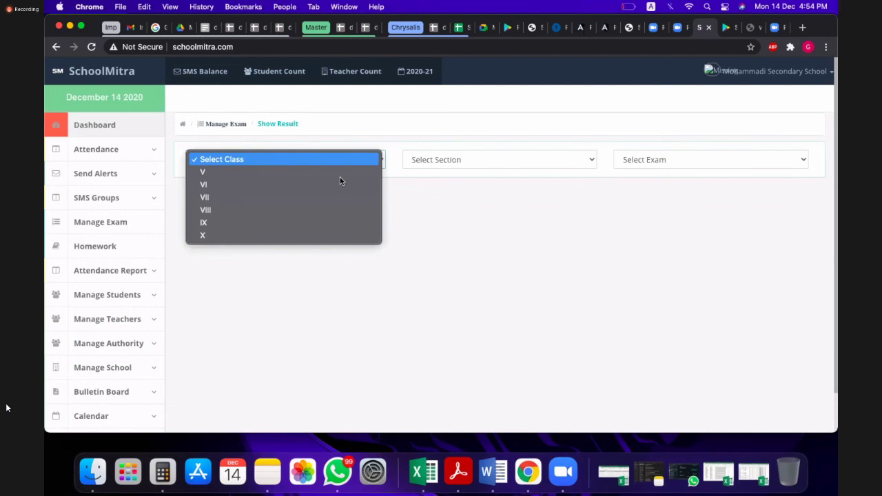
pyautogui.click(437, 173)
pyautogui.click(437, 165)
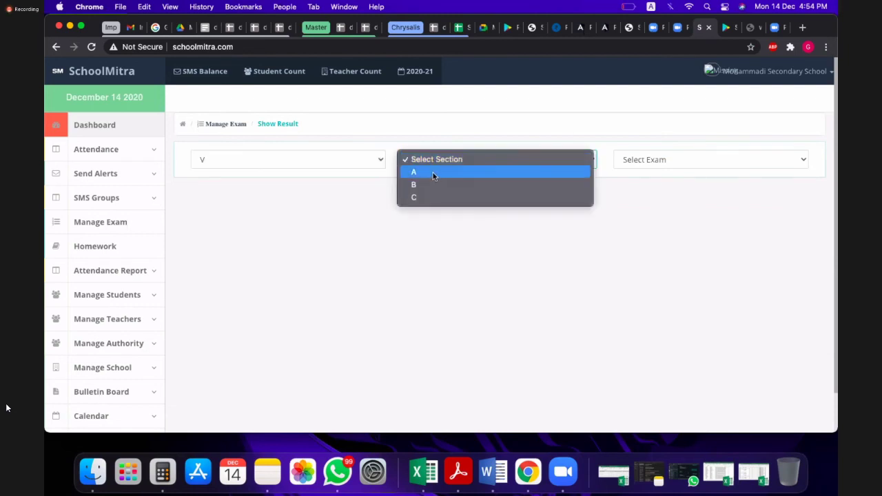
pyautogui.click(433, 172)
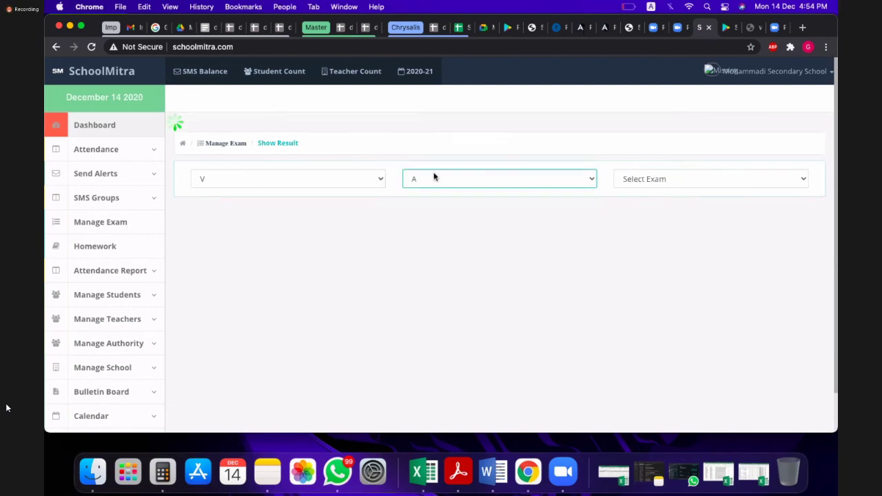
pyautogui.click(666, 160)
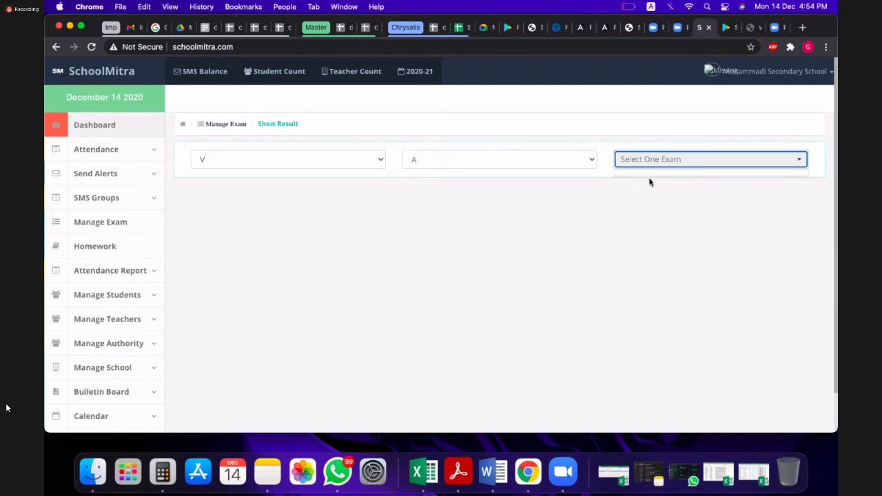
pyautogui.click(650, 182)
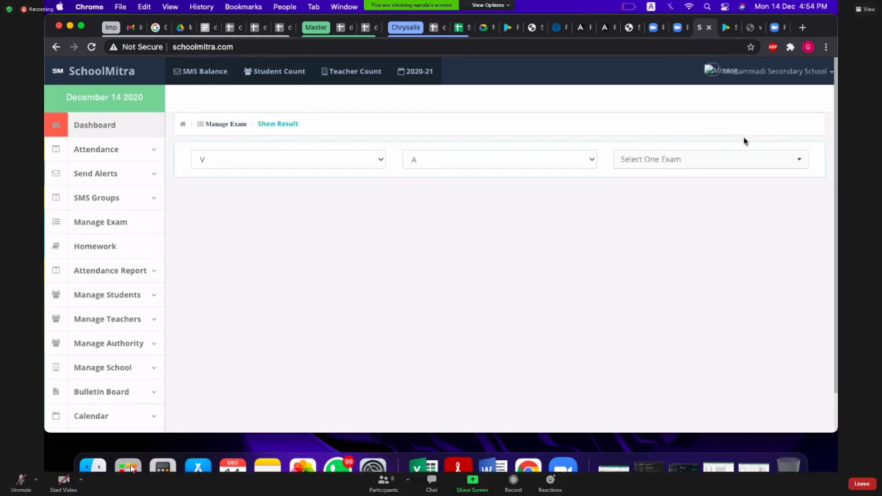
pyautogui.doubleClick(675, 313)
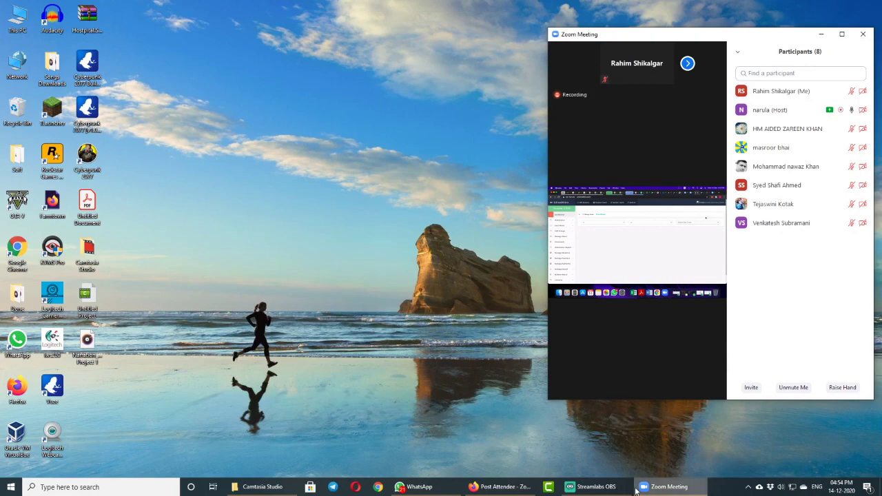
pyautogui.click(593, 487)
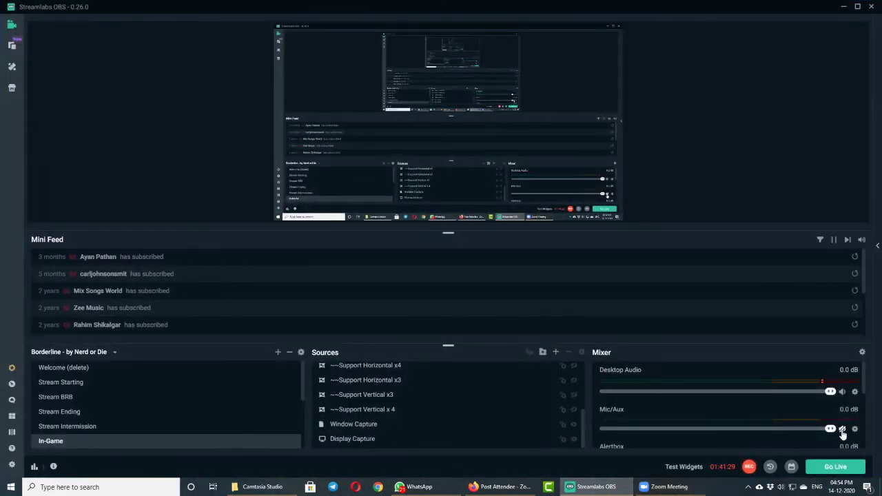
pyautogui.click(583, 488)
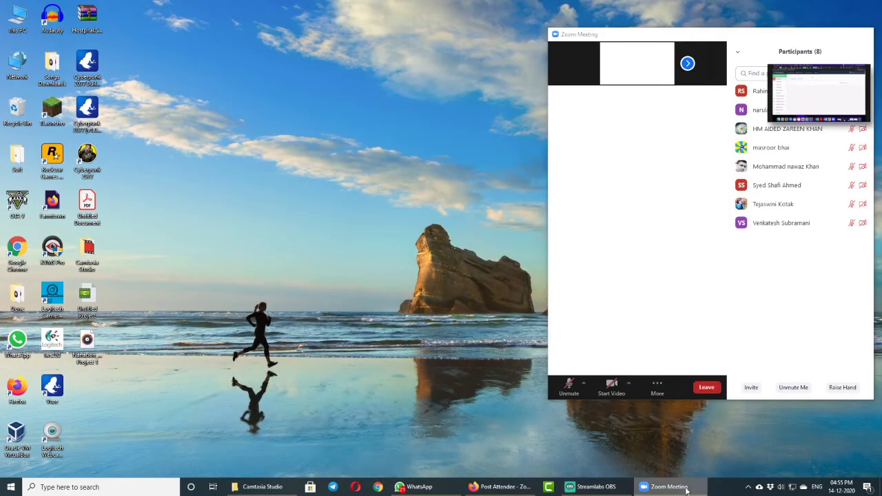
pyautogui.click(672, 486)
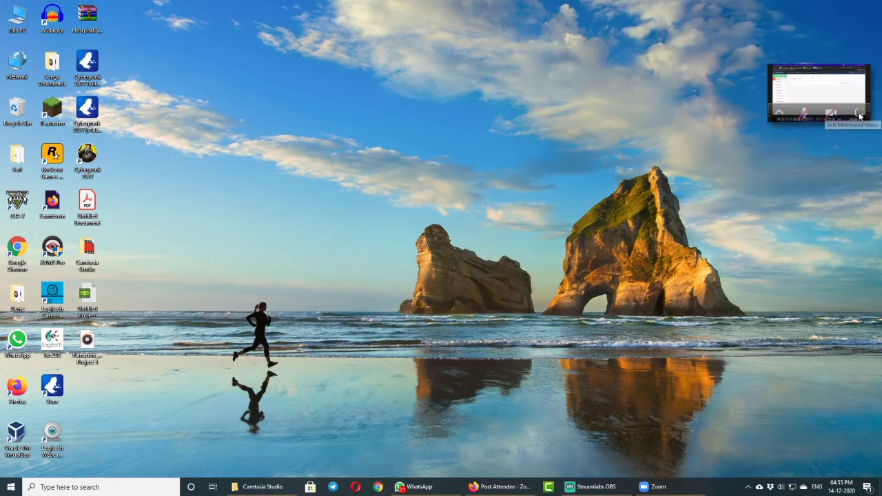
pyautogui.click(858, 116)
pyautogui.doubleClick(665, 152)
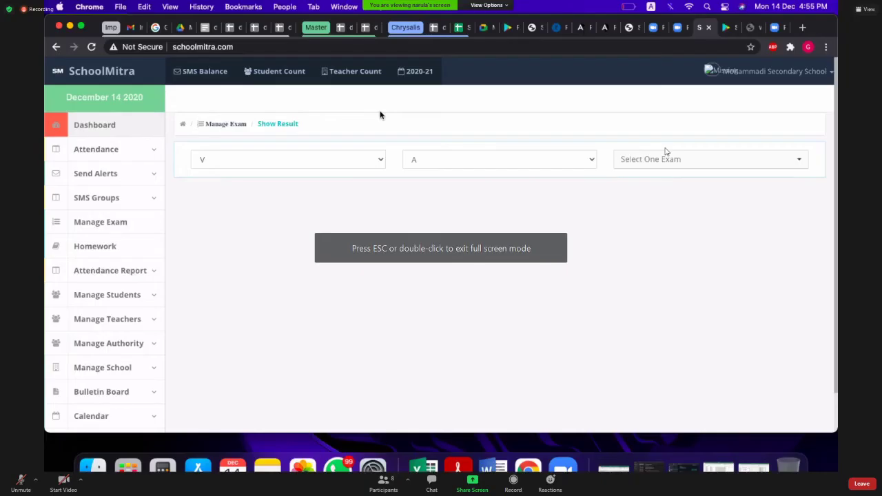
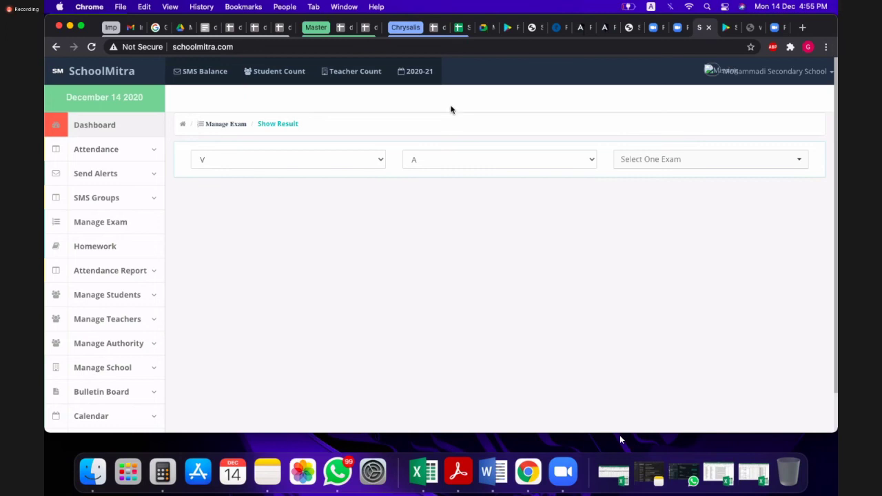
# - Return to the dashboard and expand Send Alerts to list the available alert types
pyautogui.click(146, 116)
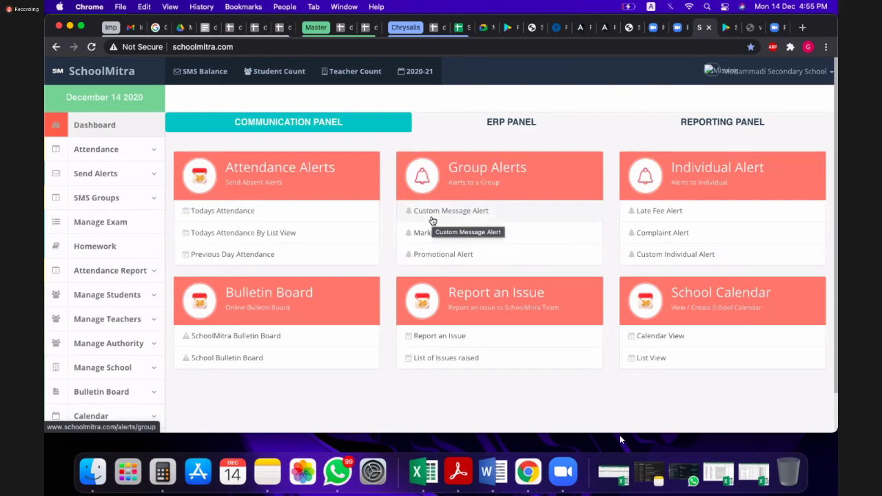
pyautogui.moveTo(20, 480)
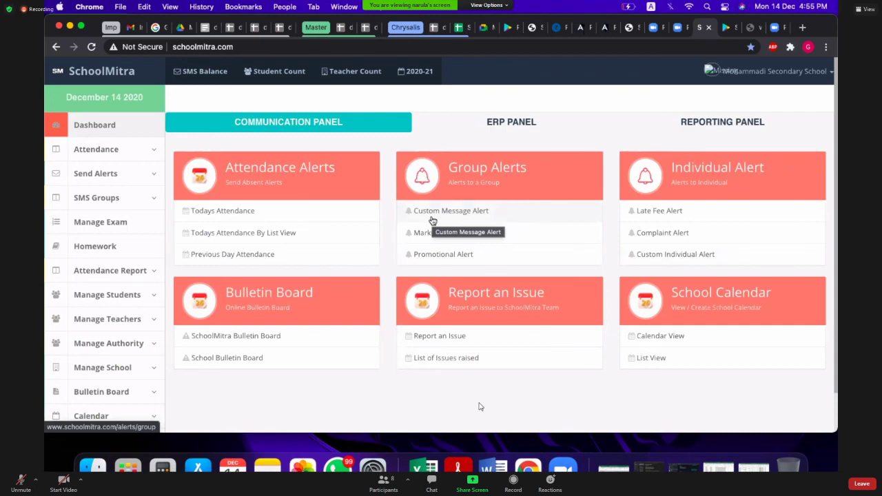
pyautogui.click(148, 179)
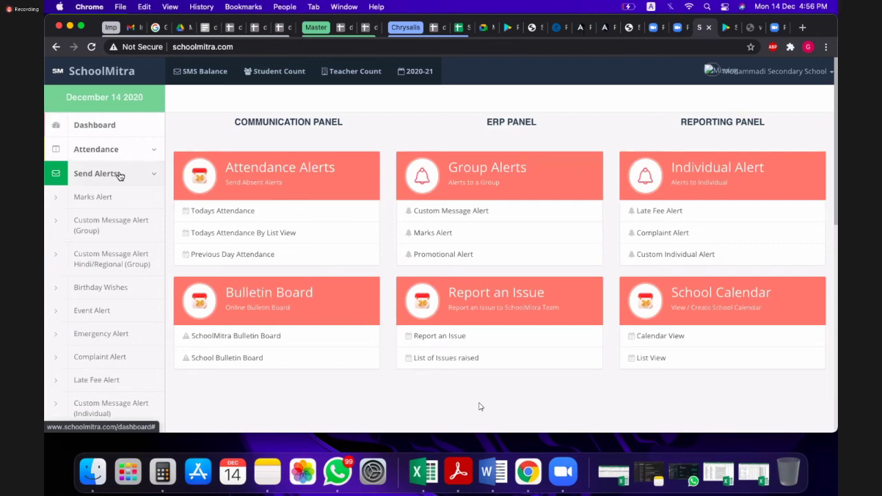
pyautogui.click(109, 288)
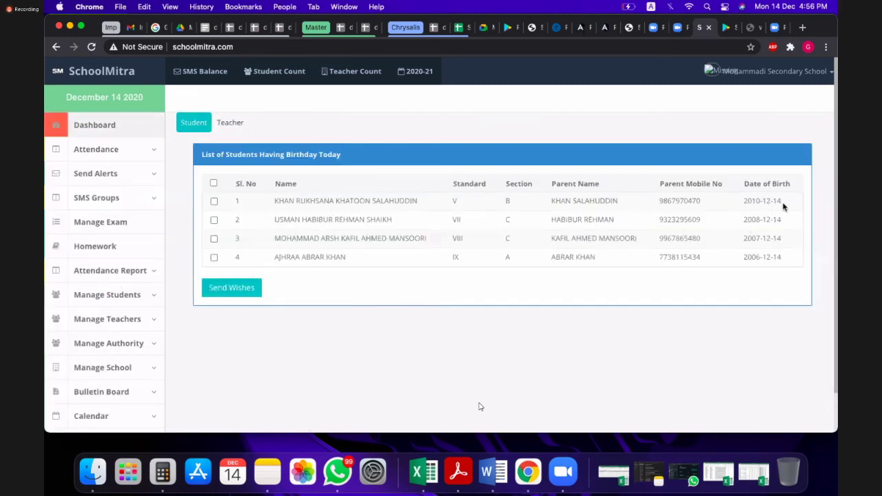
pyautogui.moveTo(783, 204); pyautogui.dragTo(745, 241)
pyautogui.click(215, 183)
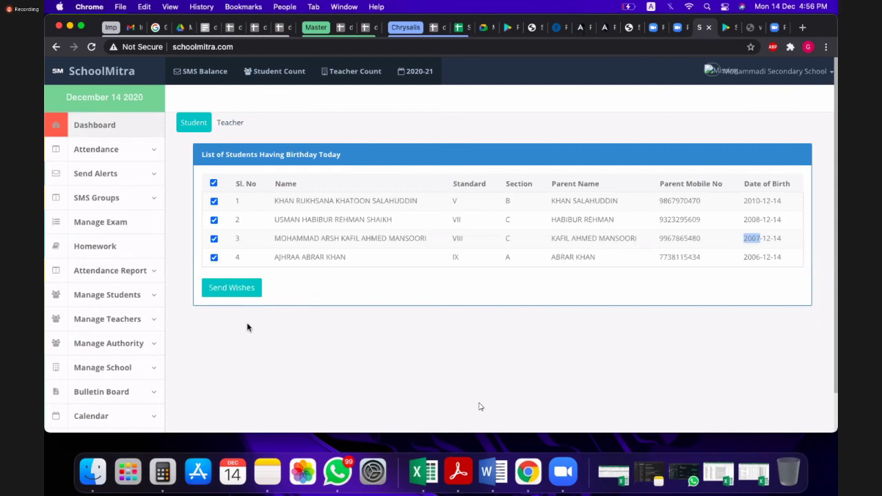
pyautogui.click(224, 130)
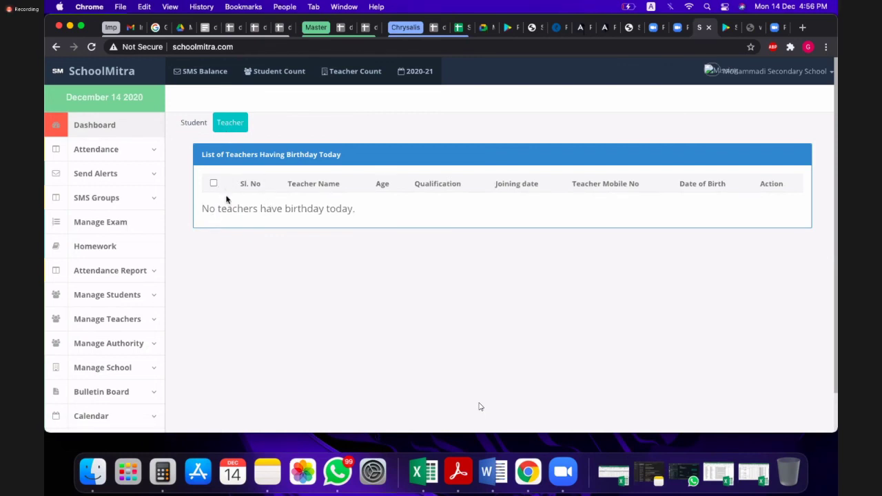
pyautogui.click(138, 129)
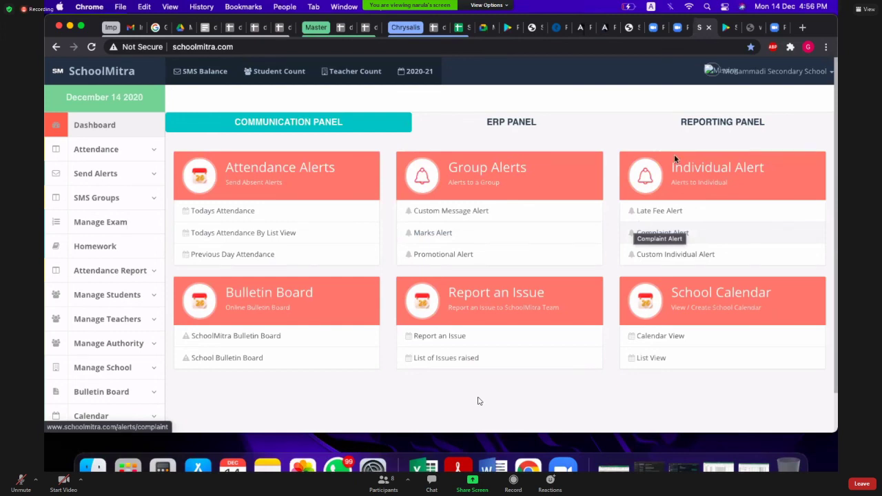
# - Open the custom individual alert form and add three Class V-A students as recipients
pyautogui.click(678, 255)
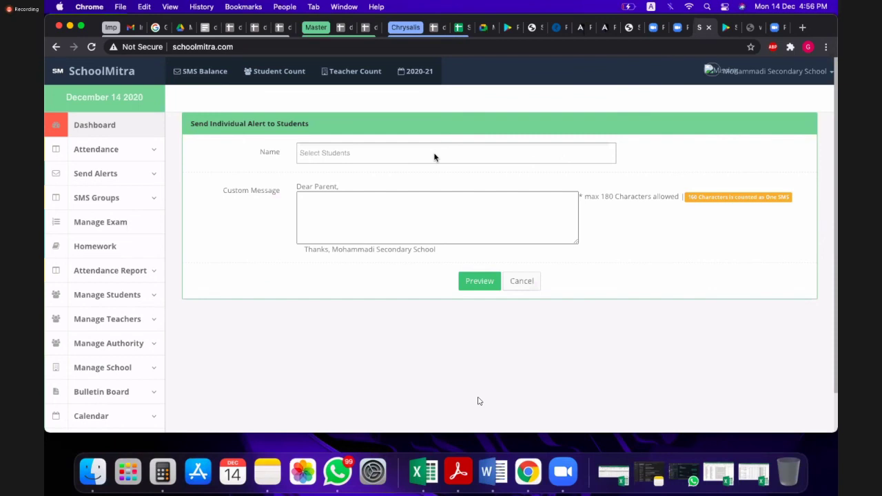
pyautogui.click(435, 157)
pyautogui.write('moh')
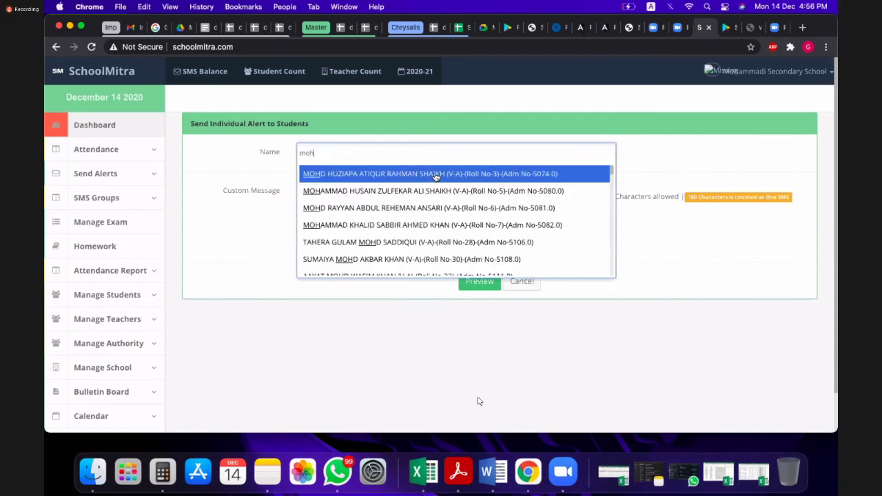
pyautogui.click(436, 176)
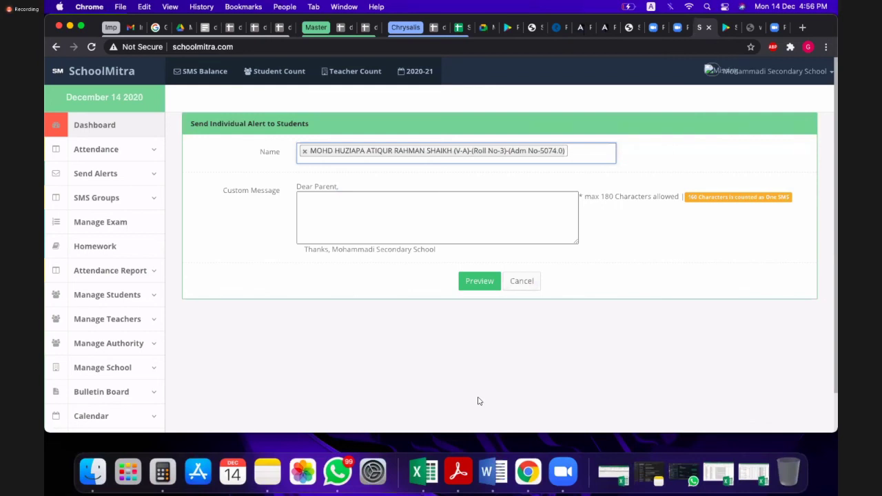
pyautogui.write('maha')
pyautogui.press('Return')
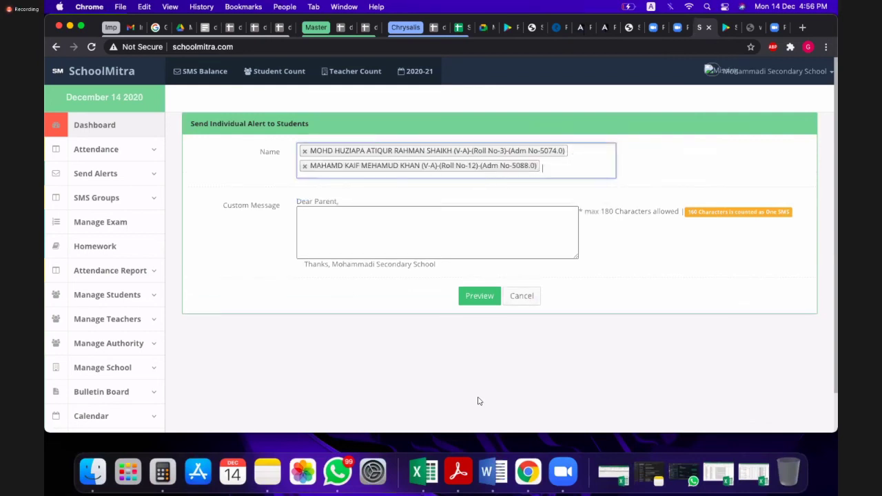
pyautogui.write('abdul')
pyautogui.click(444, 206)
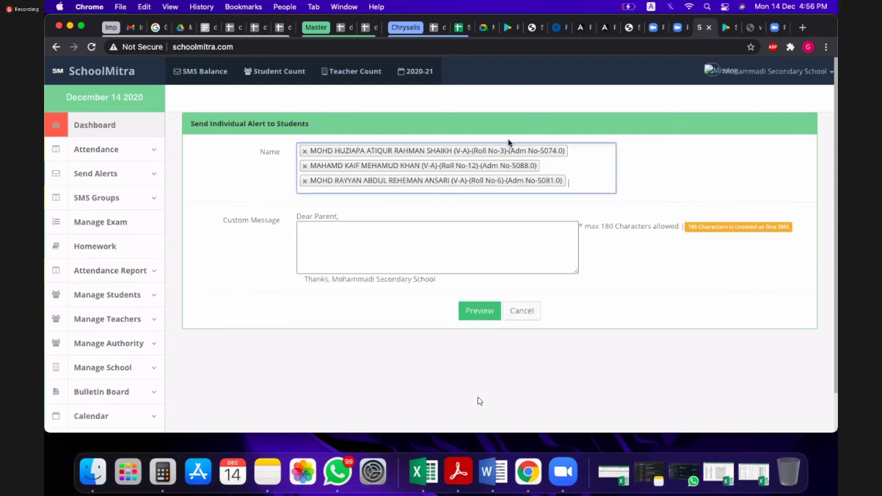
# - Enter the custom message 'hjhjkhkj' and preview the alert
pyautogui.click(438, 238)
pyautogui.write('hjhjkhkj')
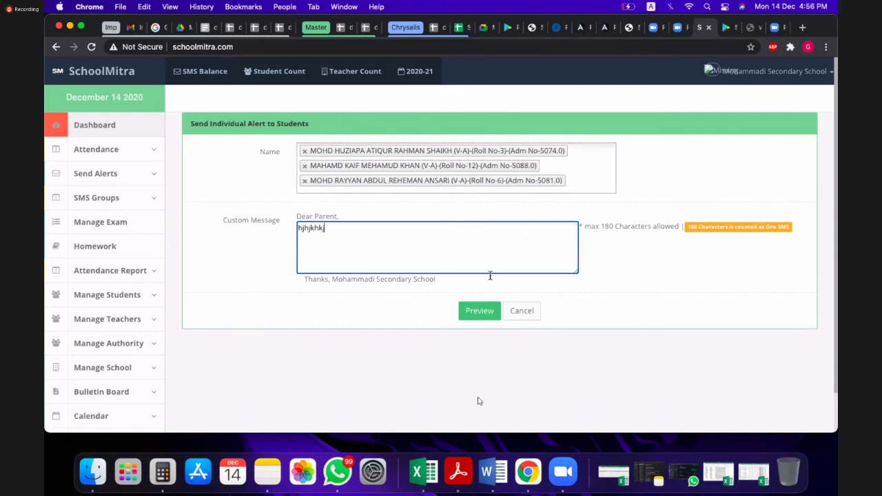
pyautogui.click(480, 311)
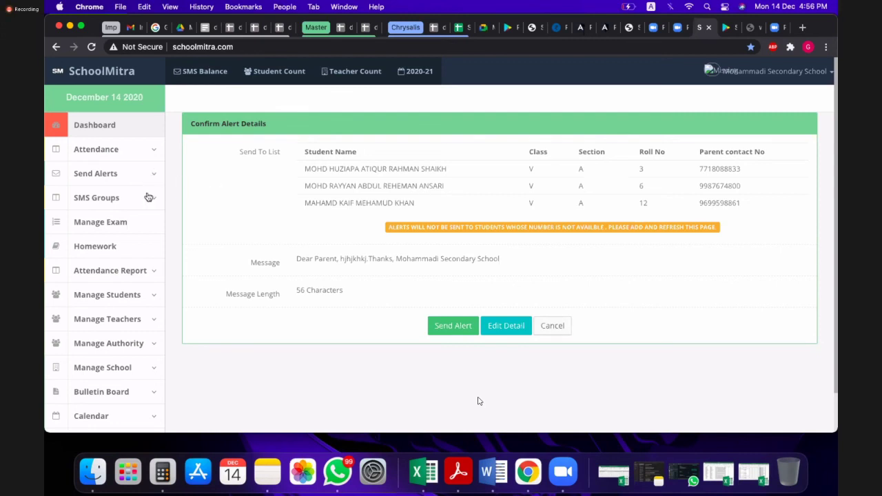
# - Open the Custom Message Alert (Individual Regional) form and show the student name list
pyautogui.click(104, 173)
pyautogui.scroll(-1, 124, 345)
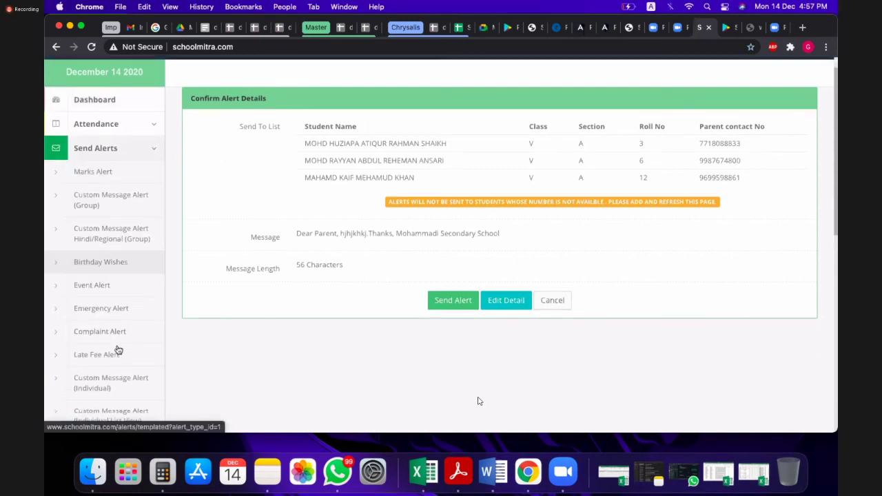
pyautogui.scroll(-2, 112, 373)
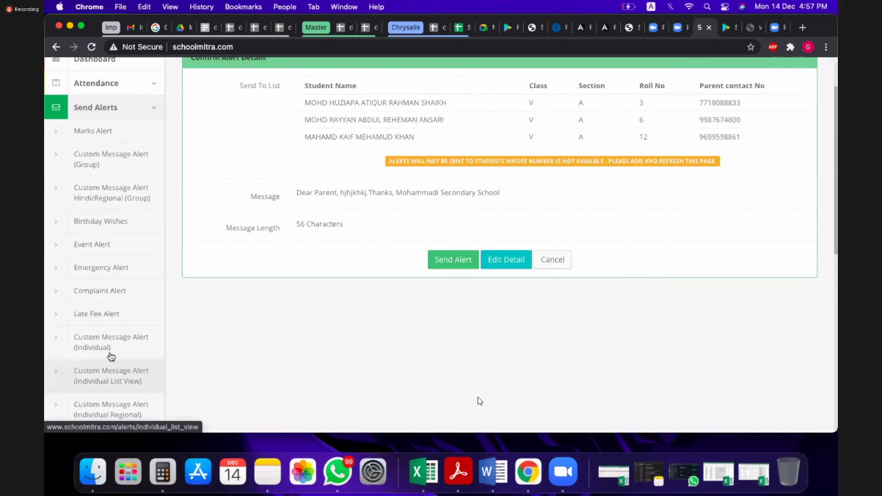
pyautogui.scroll(-3, 111, 356)
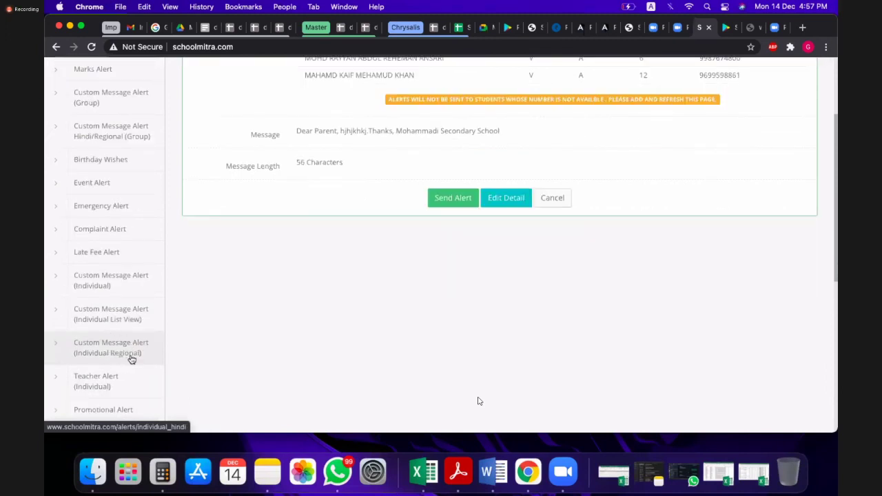
pyautogui.click(132, 359)
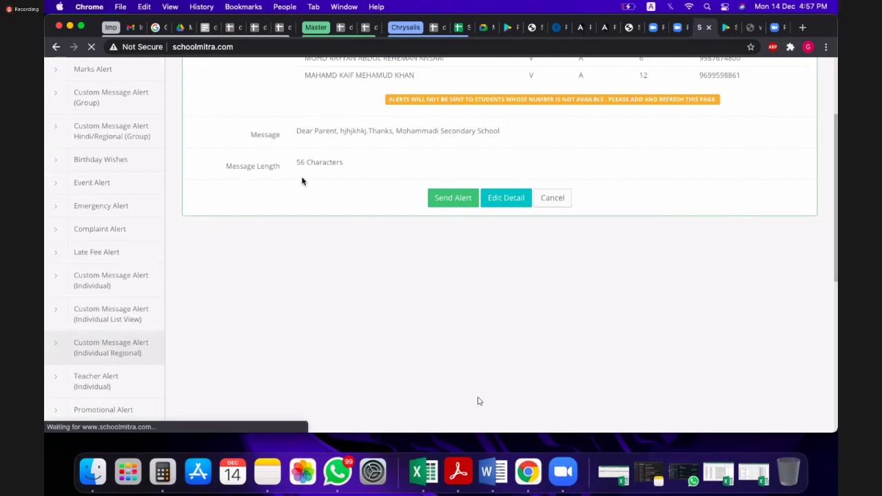
pyautogui.click(328, 158)
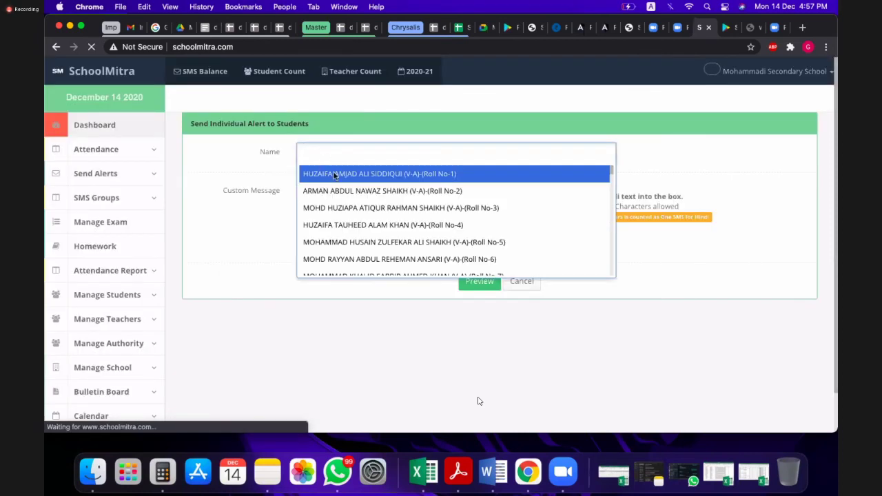
# - Add V-A Roll No-1 and Roll No-50 and VII-B Roll No-18, type the message, and preview
pyautogui.click(333, 174)
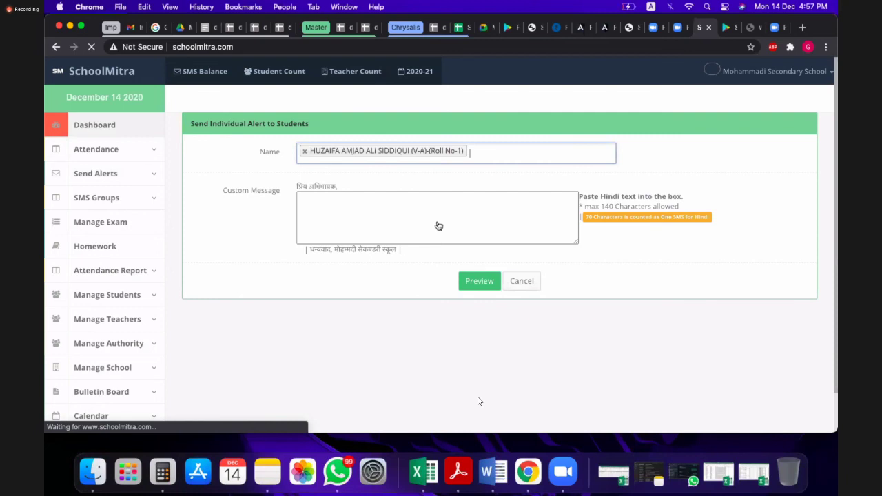
pyautogui.press('Down')
pyautogui.scroll(-10, 429, 231)
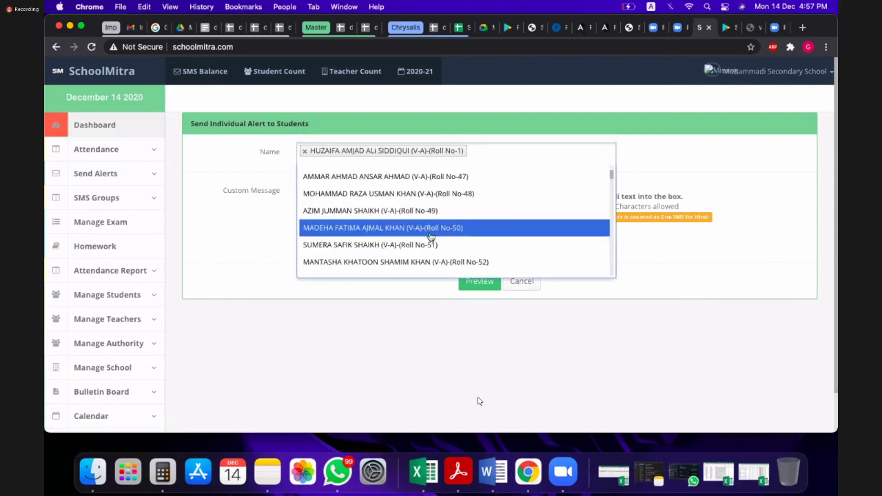
pyautogui.press('Return')
pyautogui.click(504, 164)
pyautogui.scroll(-15, 433, 234)
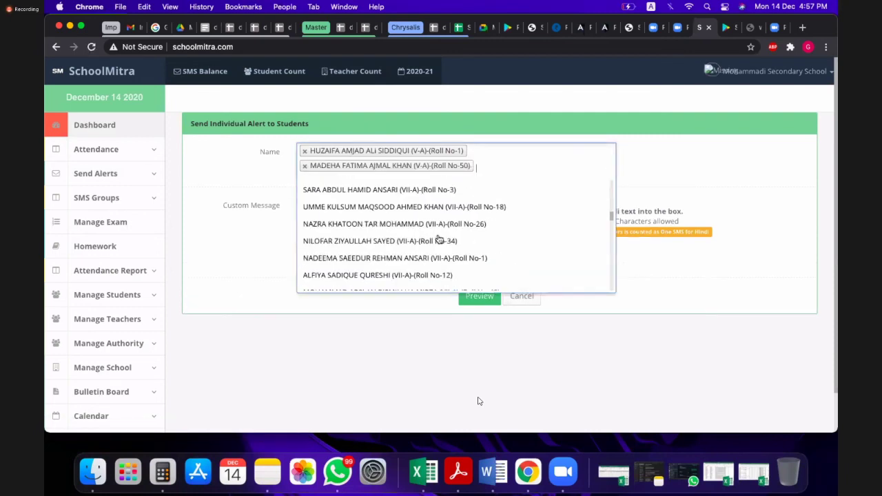
pyautogui.click(432, 240)
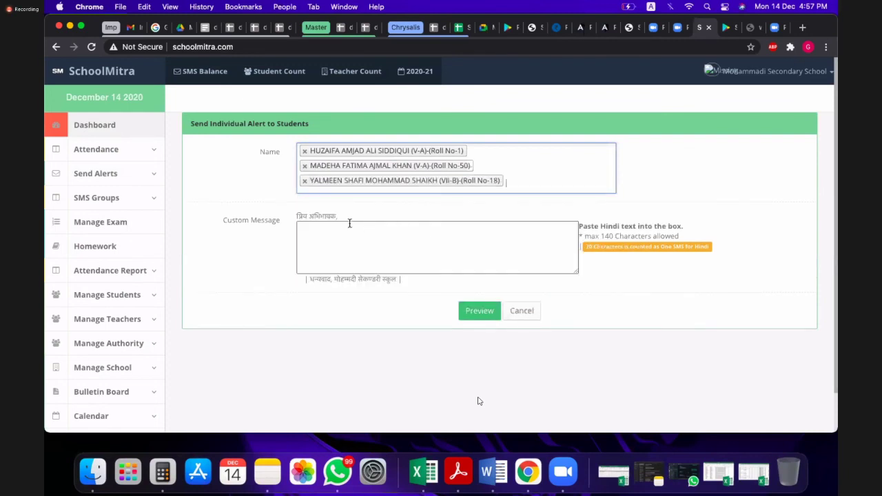
pyautogui.write('lkjkl')
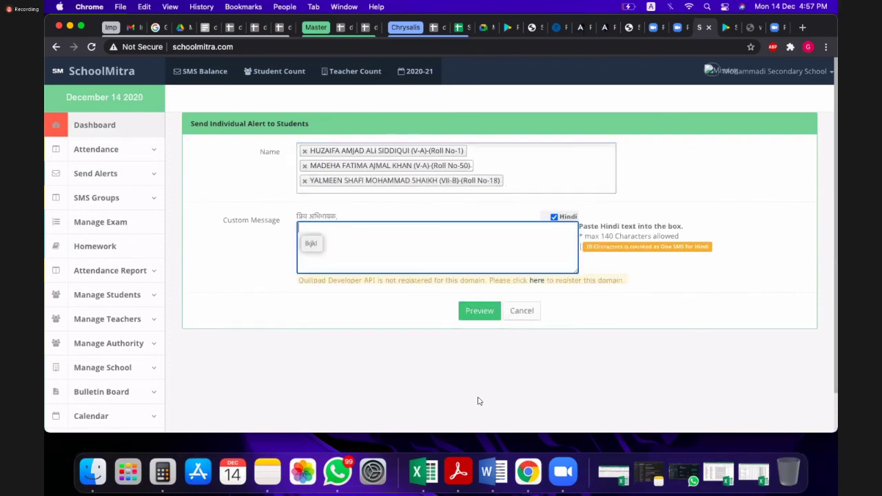
pyautogui.click(469, 314)
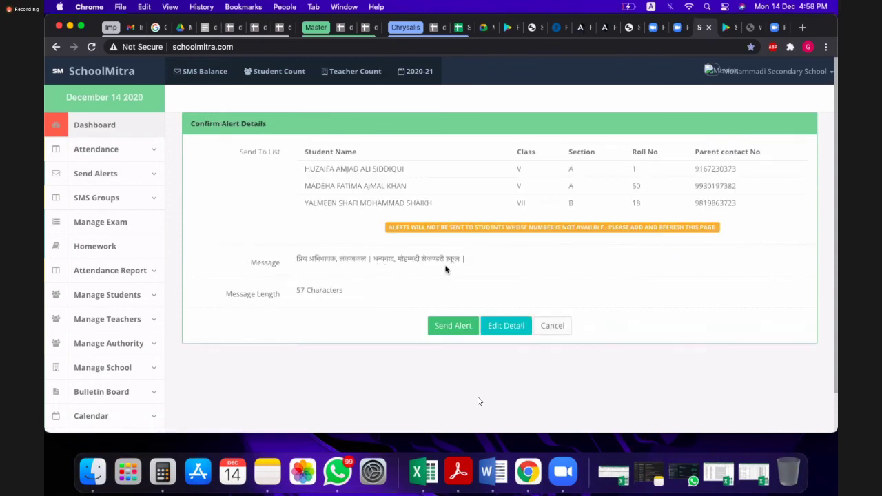
# - Review the Confirm Alert Details table and send the Hindi alert to the three students
pyautogui.moveTo(520, 169); pyautogui.dragTo(524, 187)
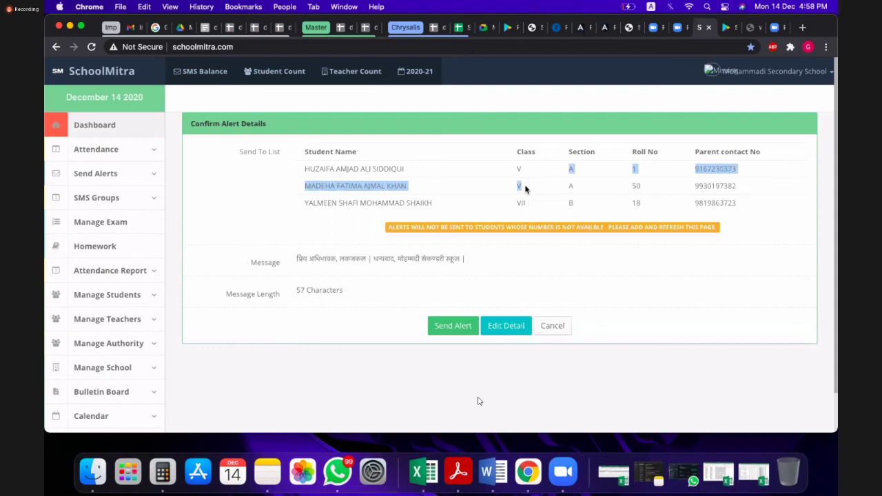
pyautogui.click(524, 202)
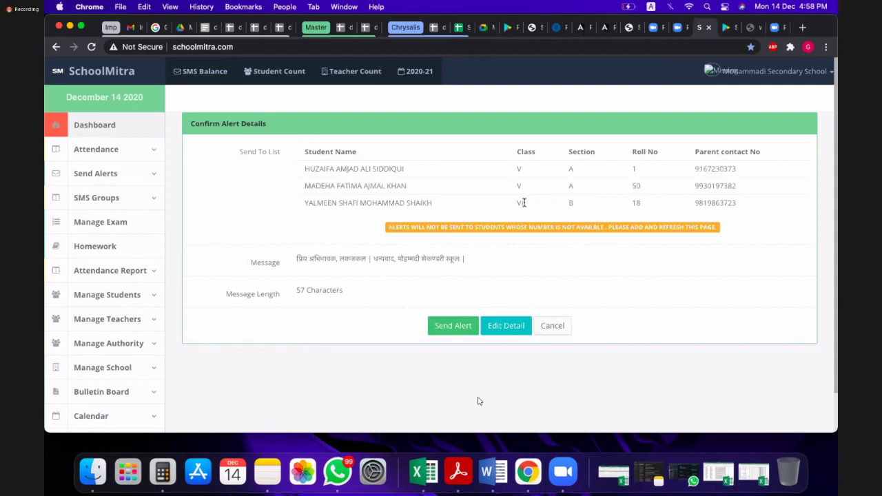
pyautogui.click(449, 323)
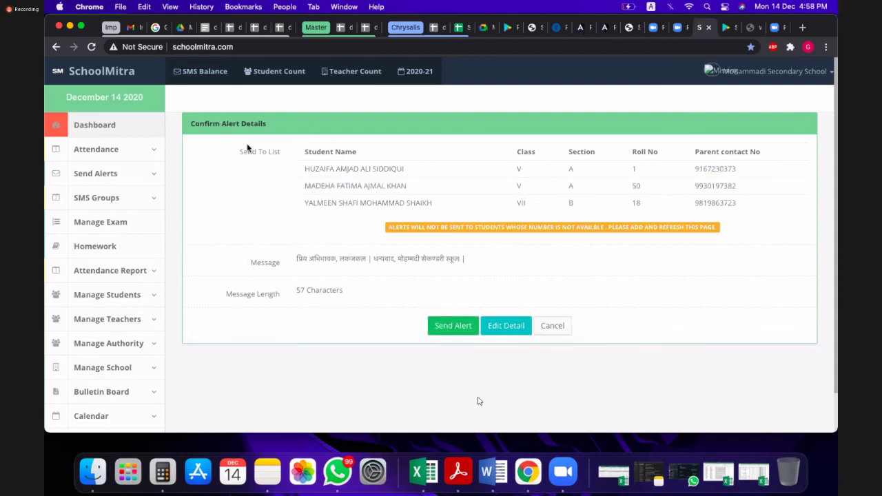
pyautogui.click(140, 132)
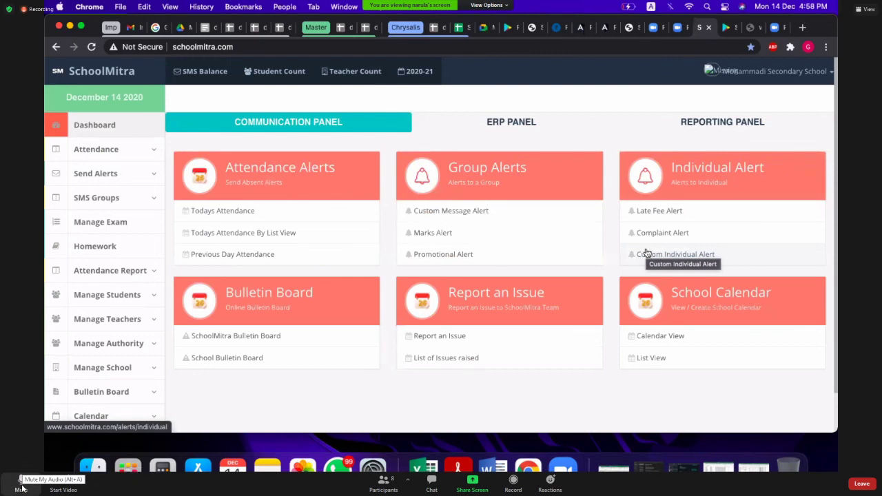
# - Unmute the Zoom microphone and talk through the SchoolMitra dashboard
pyautogui.click(31, 485)
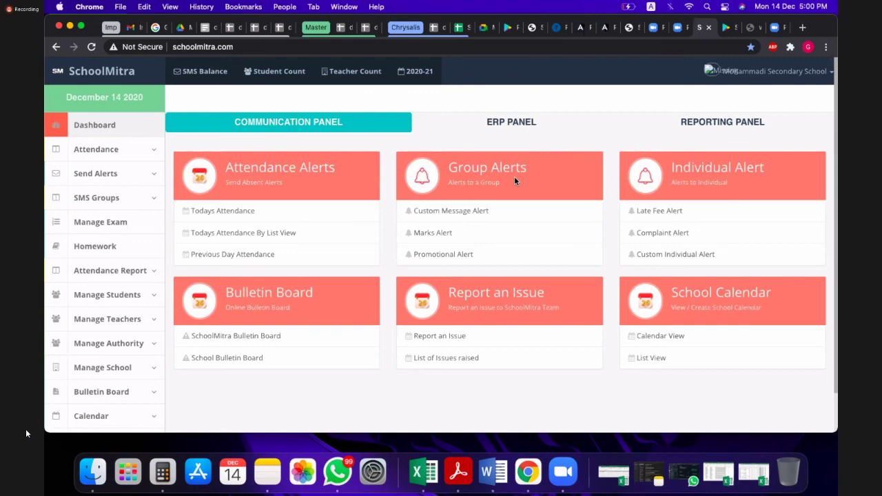
pyautogui.moveTo(30, 441)
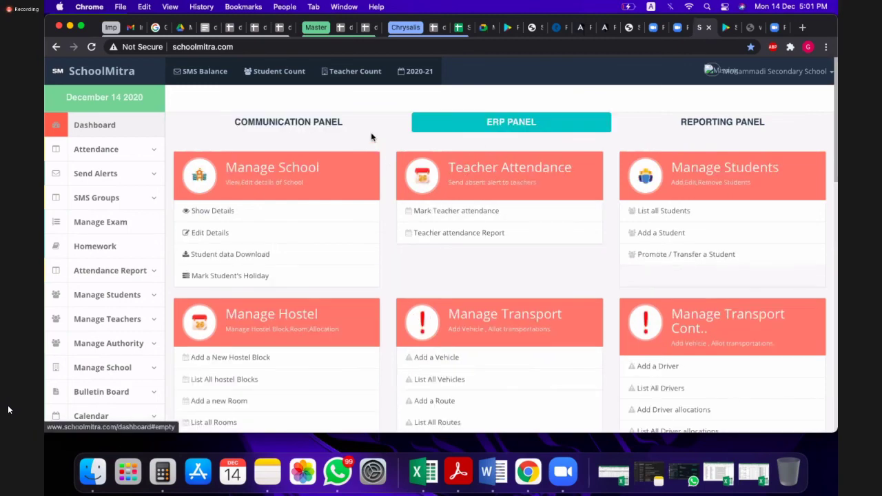
# - Switch the dashboard from the ERP Panel back to the Communication Panel tab
pyautogui.click(370, 133)
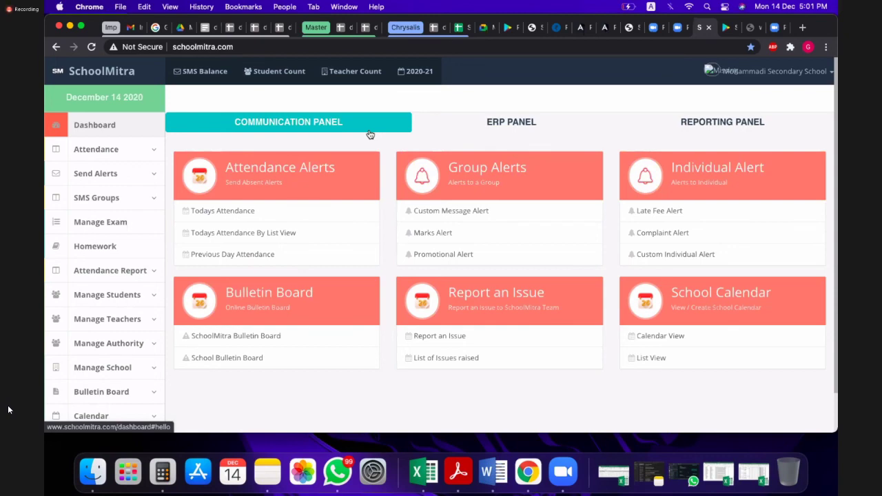
# - Toggle the Zoom microphone, leaving it muted at the end
pyautogui.moveTo(189, 420)
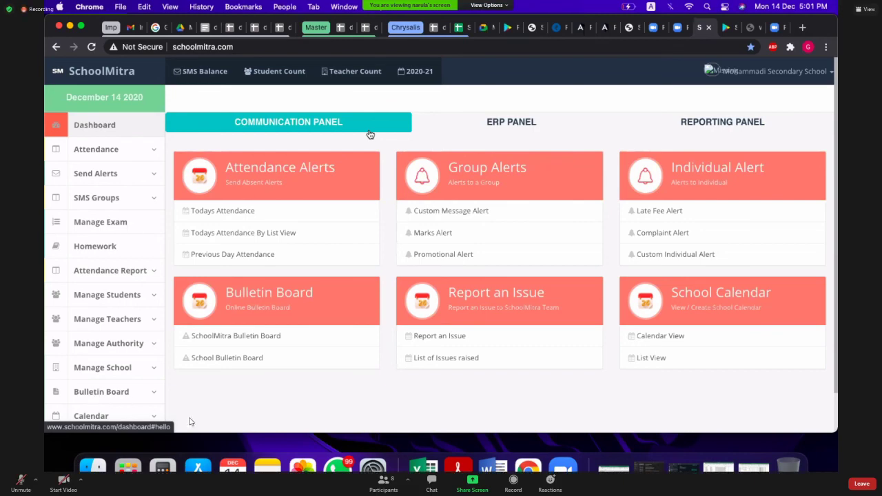
pyautogui.click(22, 486)
pyautogui.click(22, 482)
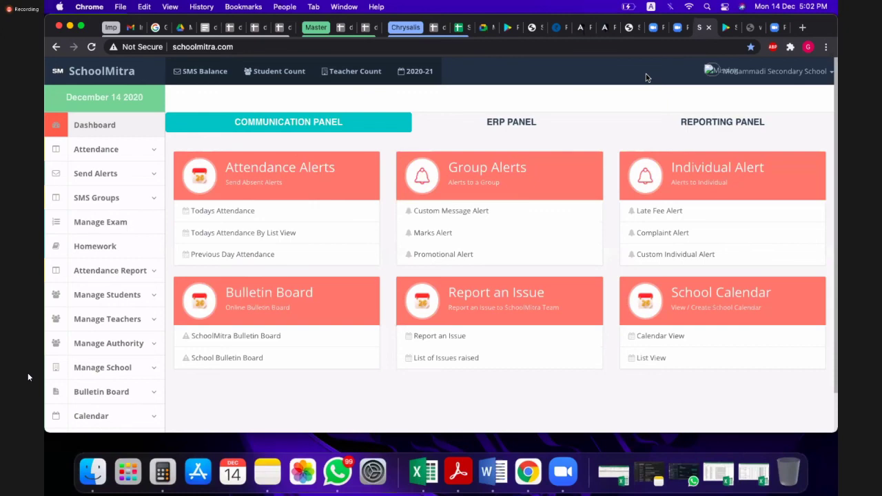
pyautogui.click(21, 480)
# - Bring the Zoom meeting window to the front and check the laptop's battery charge
pyautogui.click(569, 468)
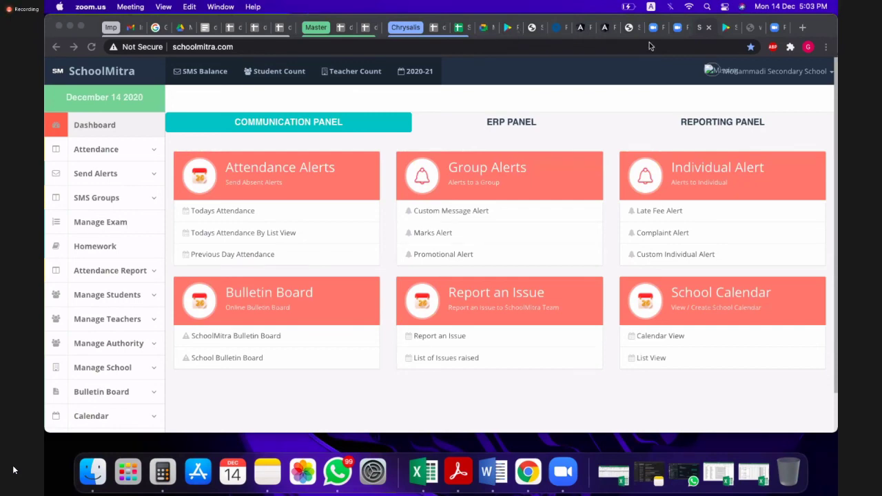
pyautogui.click(629, 8)
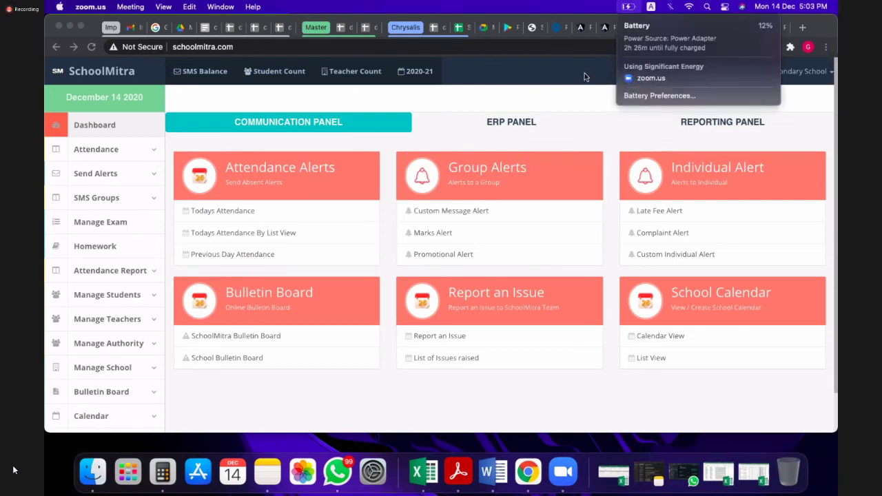
pyautogui.moveTo(14, 470)
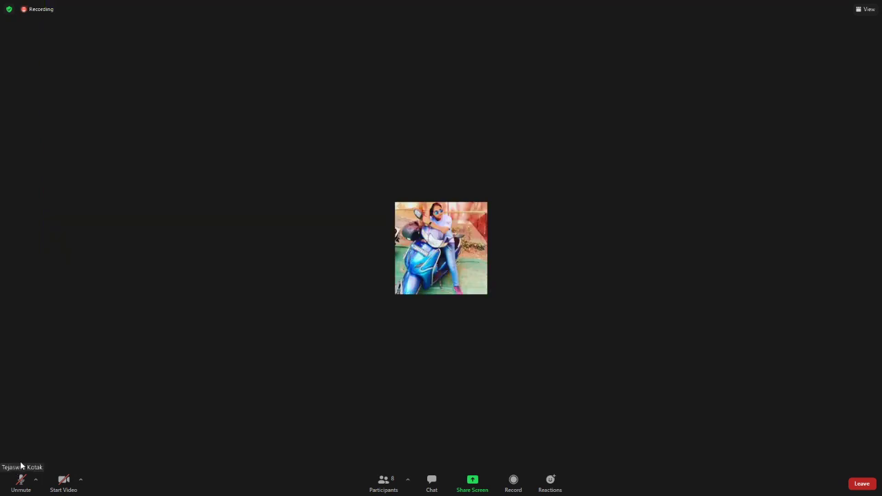
# - Unmute the microphone from the Zoom meeting toolbar
pyautogui.click(21, 481)
# - Open the Participants panel and scroll through the seven attendees' audio and video status
pyautogui.click(378, 485)
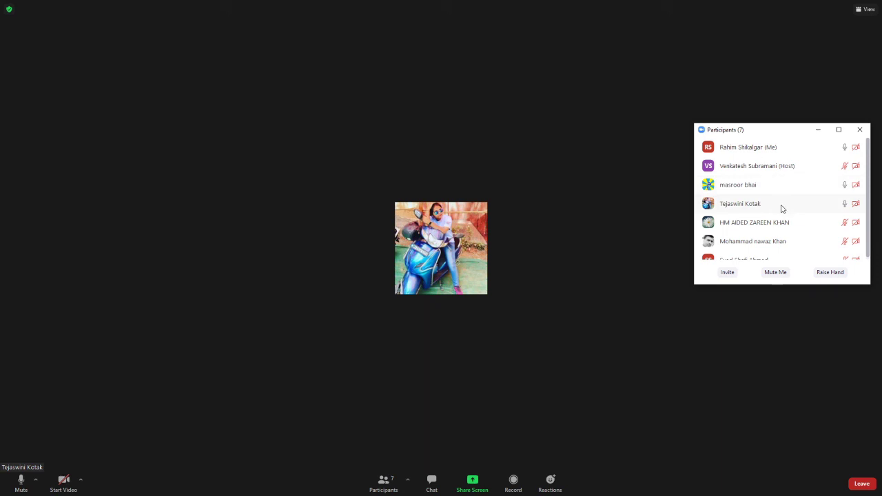
pyautogui.scroll(-1, 783, 209)
pyautogui.scroll(-1, 783, 209)
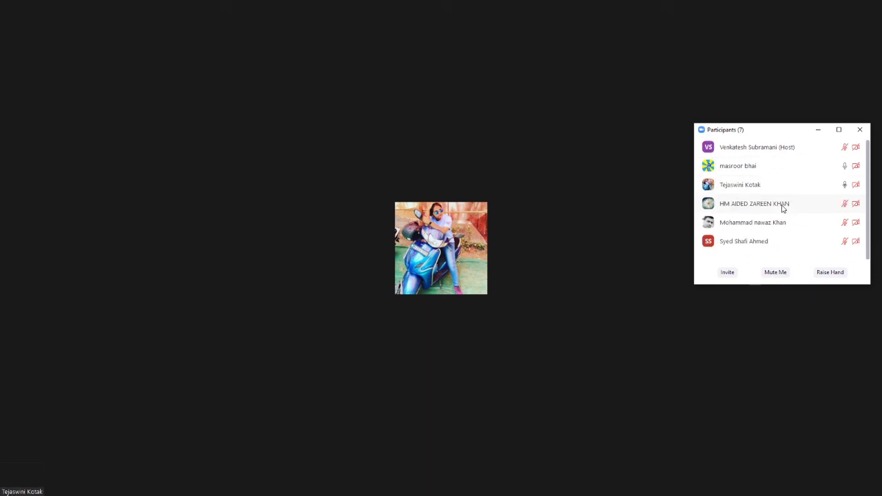
pyautogui.scroll(2, 783, 209)
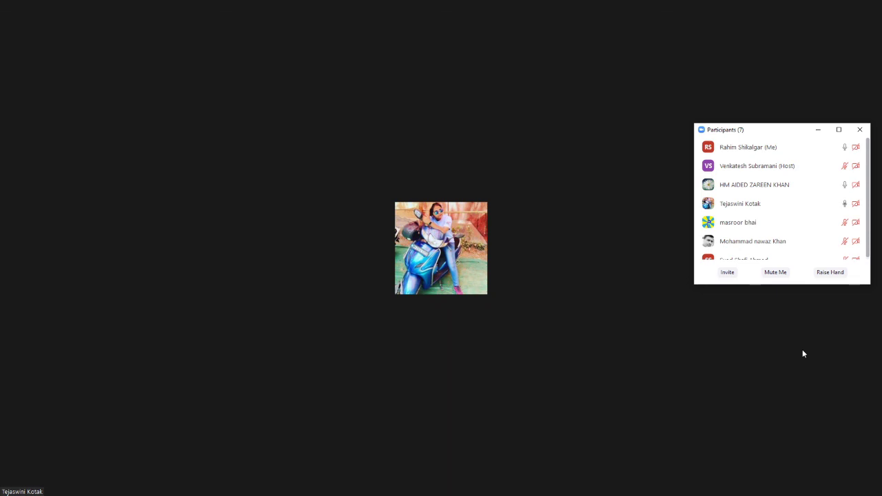
pyautogui.moveTo(802, 353)
pyautogui.moveTo(804, 370)
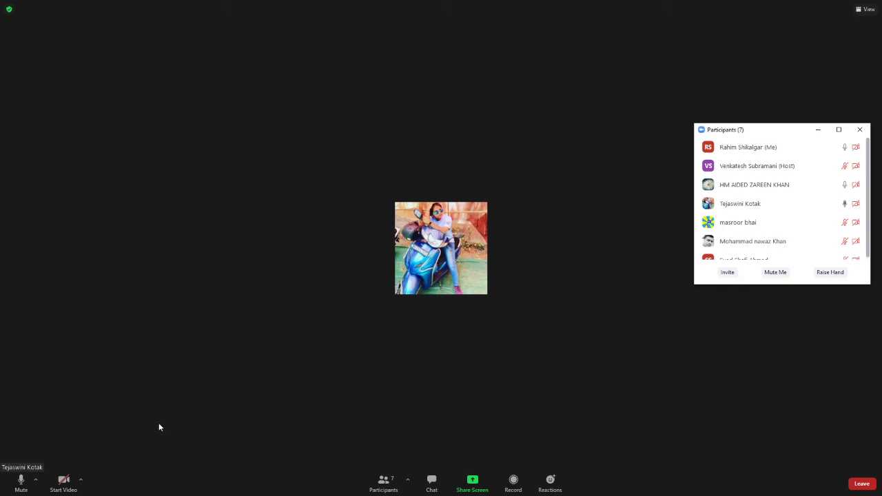
pyautogui.moveTo(159, 424)
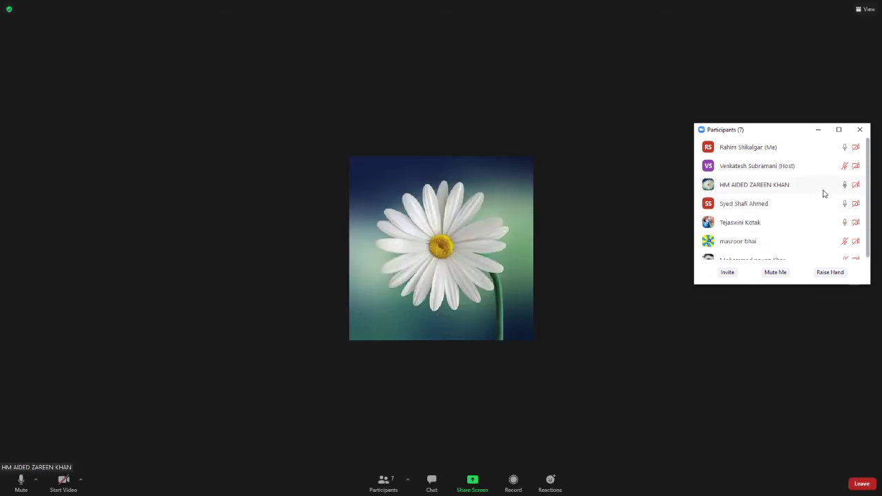
# - Toggle the Zoom microphone off, on, and back to muted
pyautogui.scroll(-1, 824, 194)
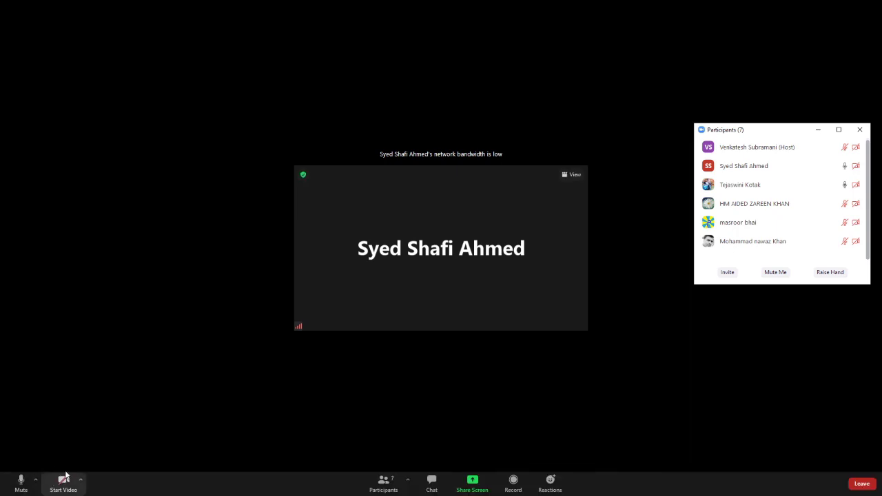
pyautogui.click(17, 481)
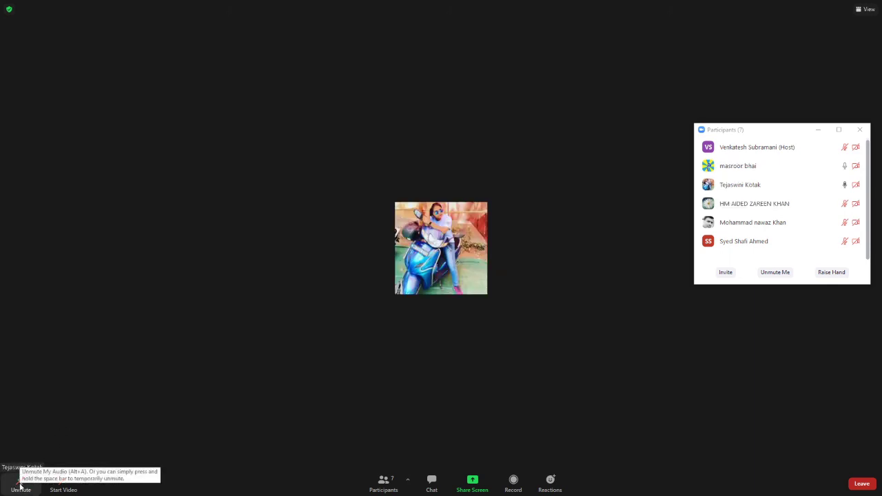
pyautogui.click(20, 487)
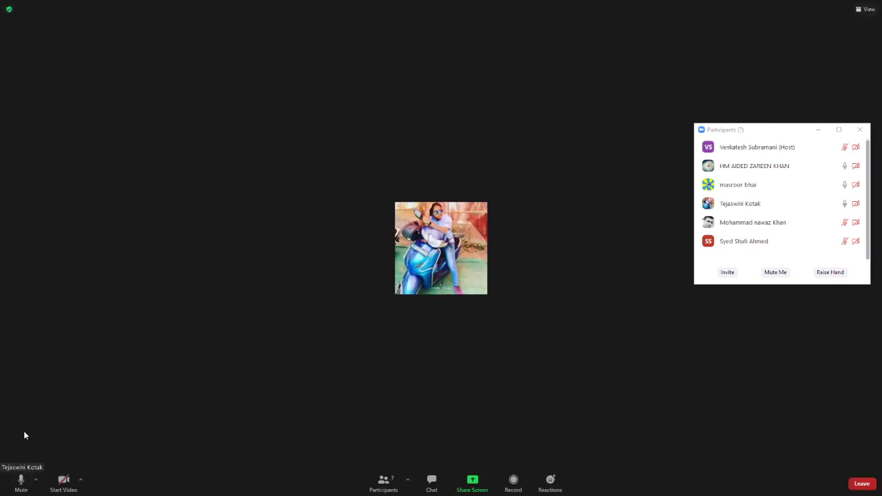
pyautogui.click(20, 485)
# - Exit full screen, leave the Zoom meeting, and bring Streamlabs OBS to the front
pyautogui.doubleClick(582, 342)
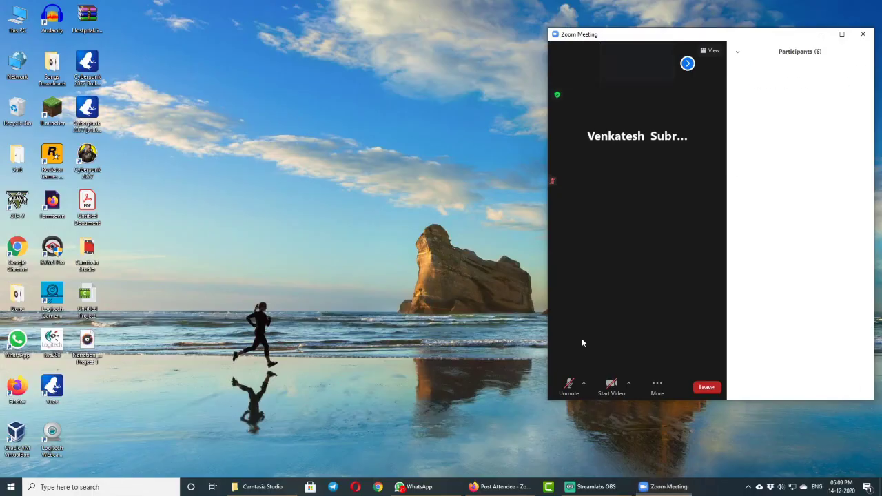
pyautogui.click(863, 36)
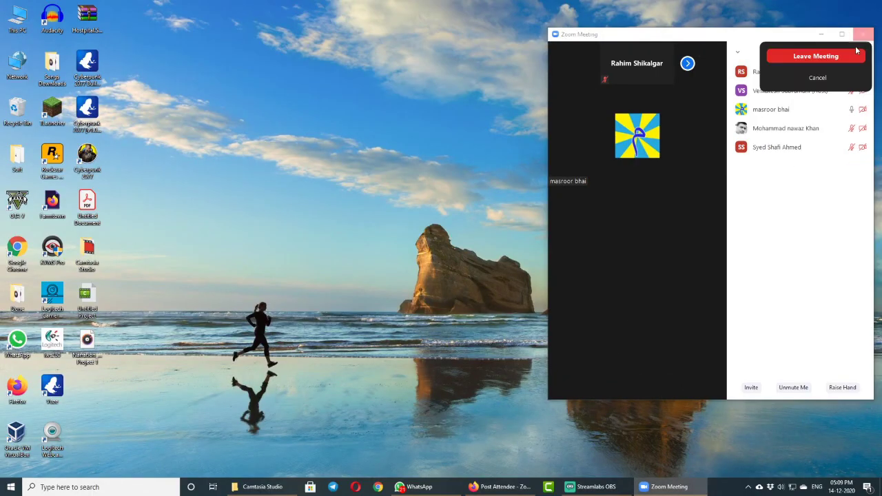
pyautogui.click(821, 60)
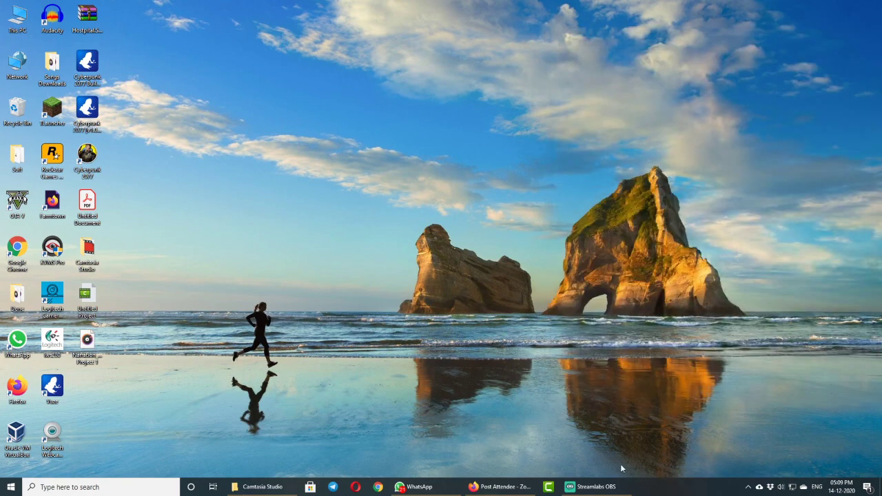
pyautogui.click(594, 487)
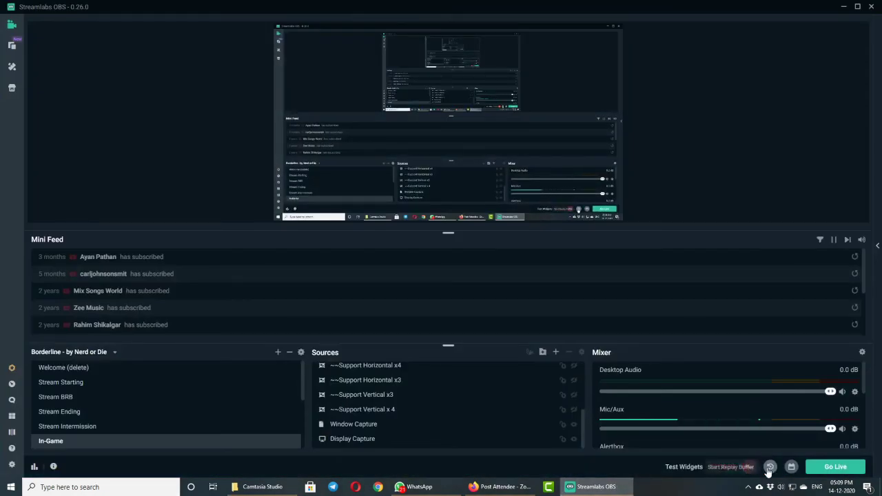